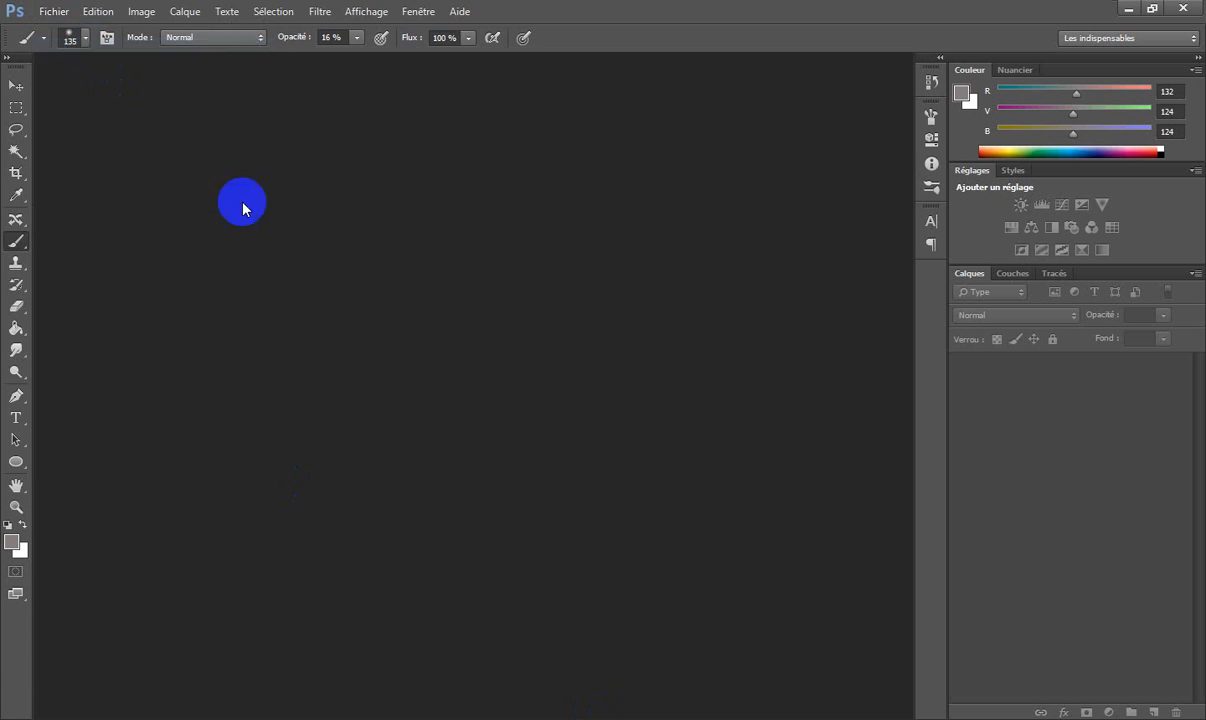
- Open the image cheveux-frises.jpg and duplicate its Arrière-plan layer
{"action": "left_click", "coordinate": [298, 118]}
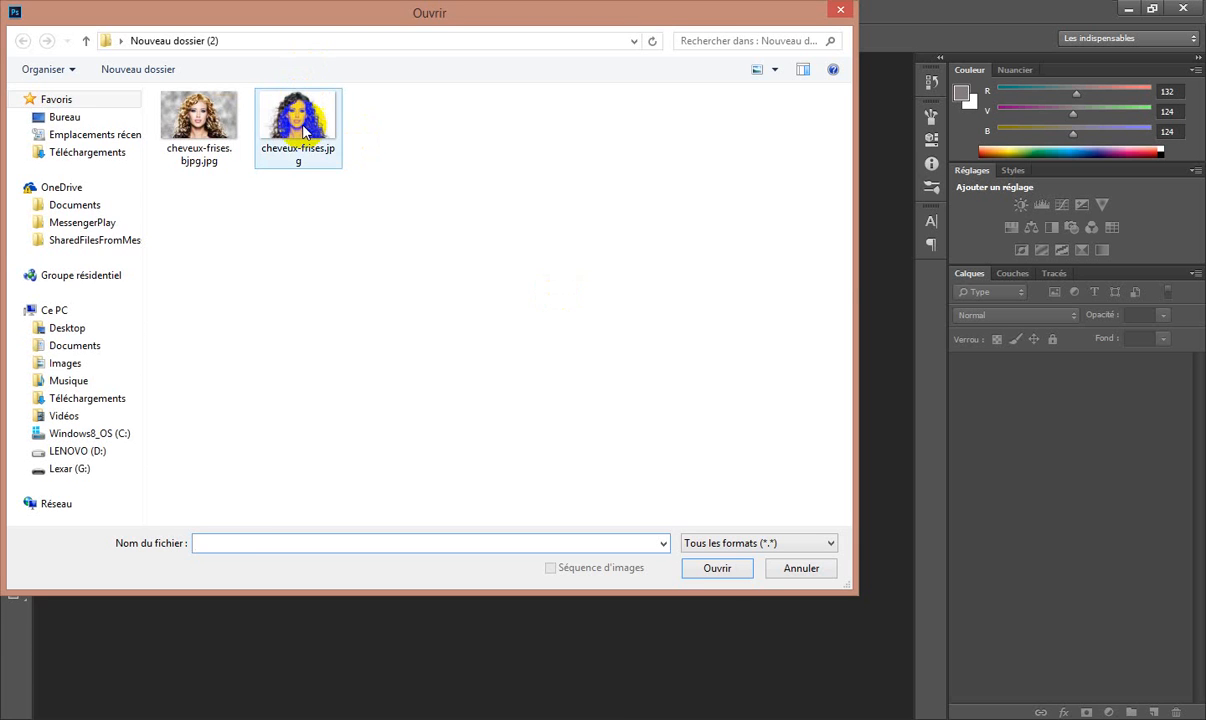
{"action": "left_click", "coordinate": [721, 573]}
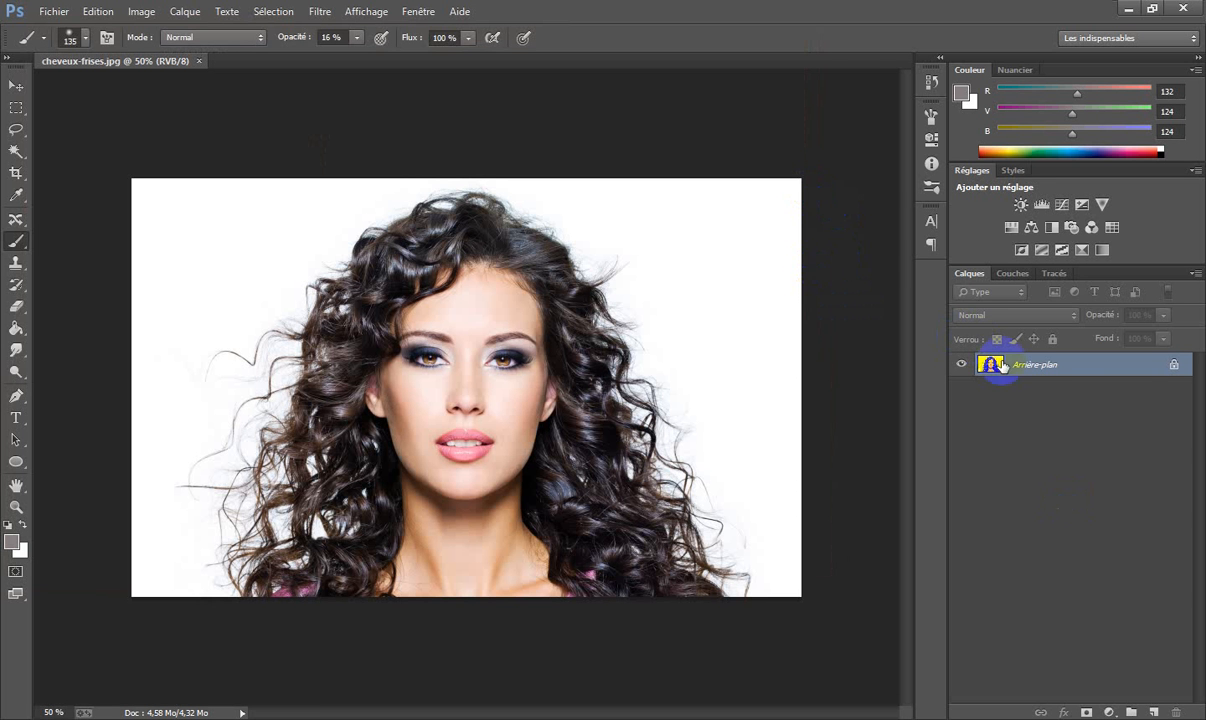
{"action": "left_click", "coordinate": [1040, 368]}
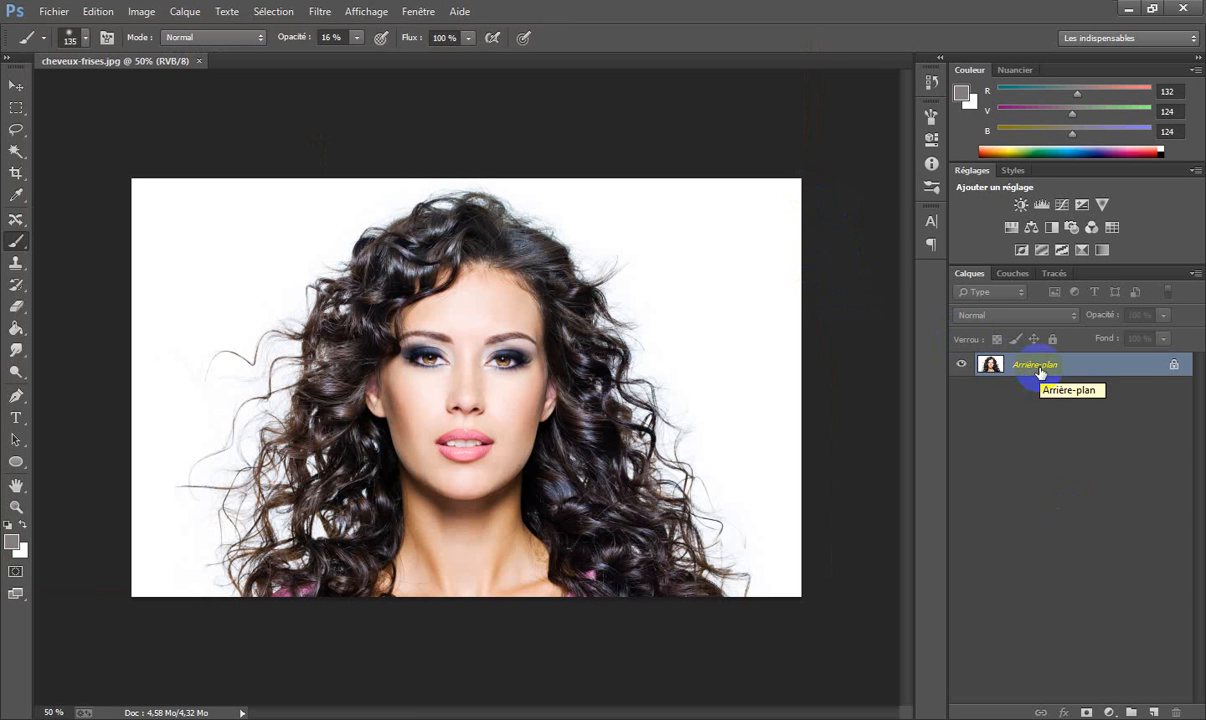
{"action": "key", "text": "ctrl+j"}
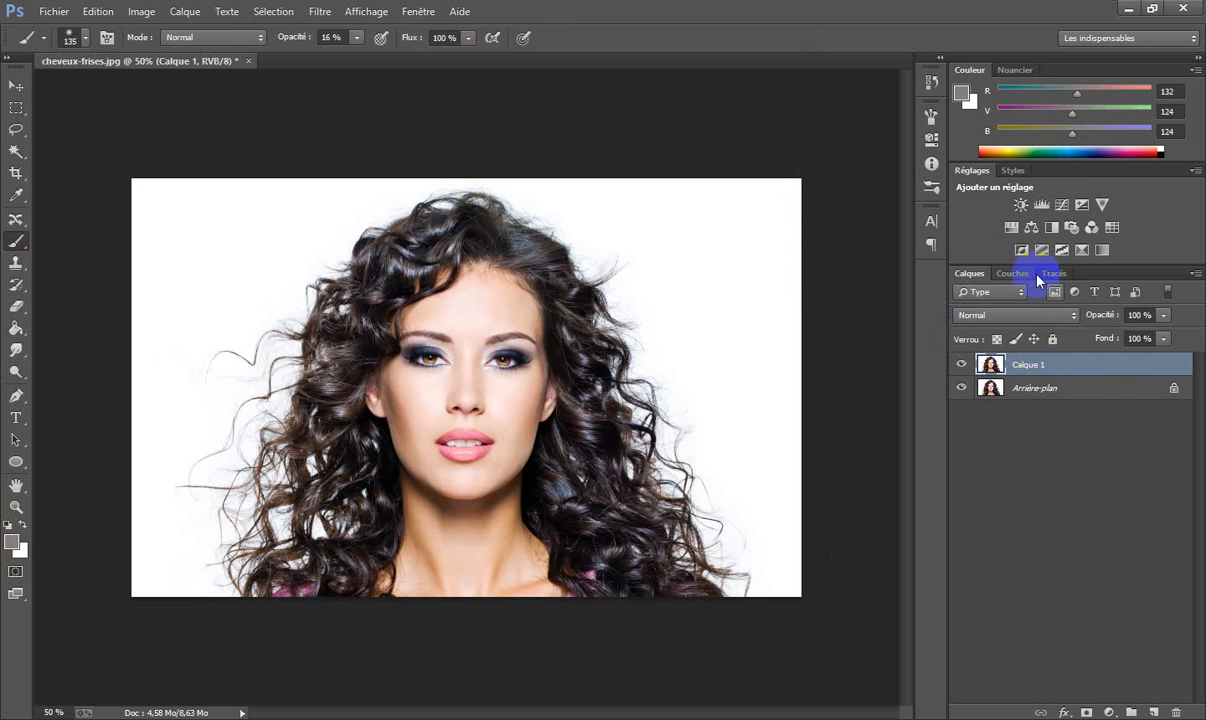
- Duplicate the Bleu channel as Bleu copie in the same document
{"action": "left_click", "coordinate": [1014, 273]}
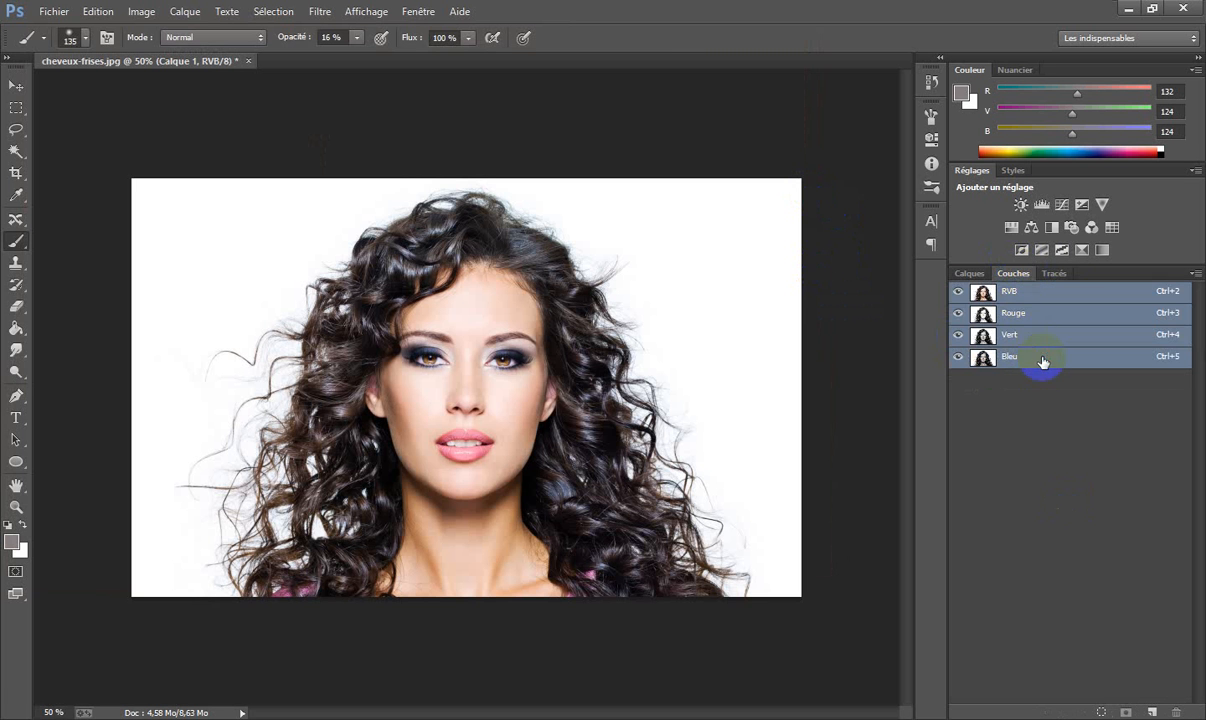
{"action": "left_click", "coordinate": [1040, 360]}
{"action": "right_click", "coordinate": [1043, 365]}
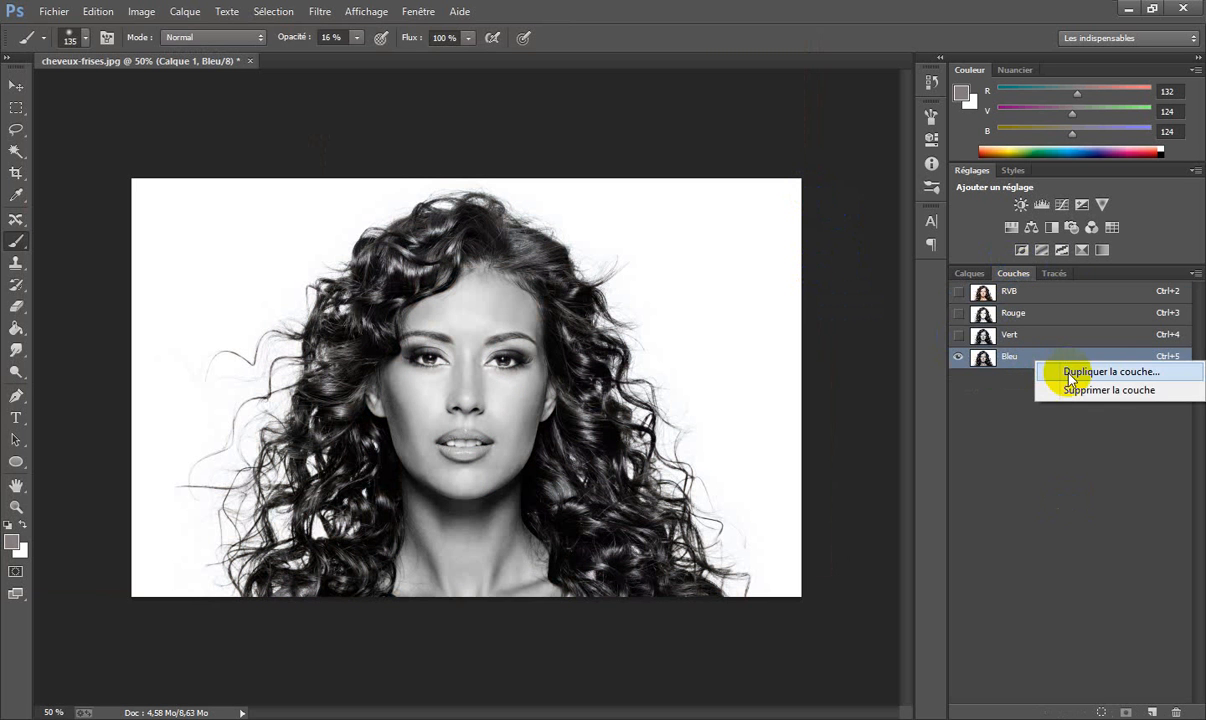
{"action": "left_click", "coordinate": [1075, 375]}
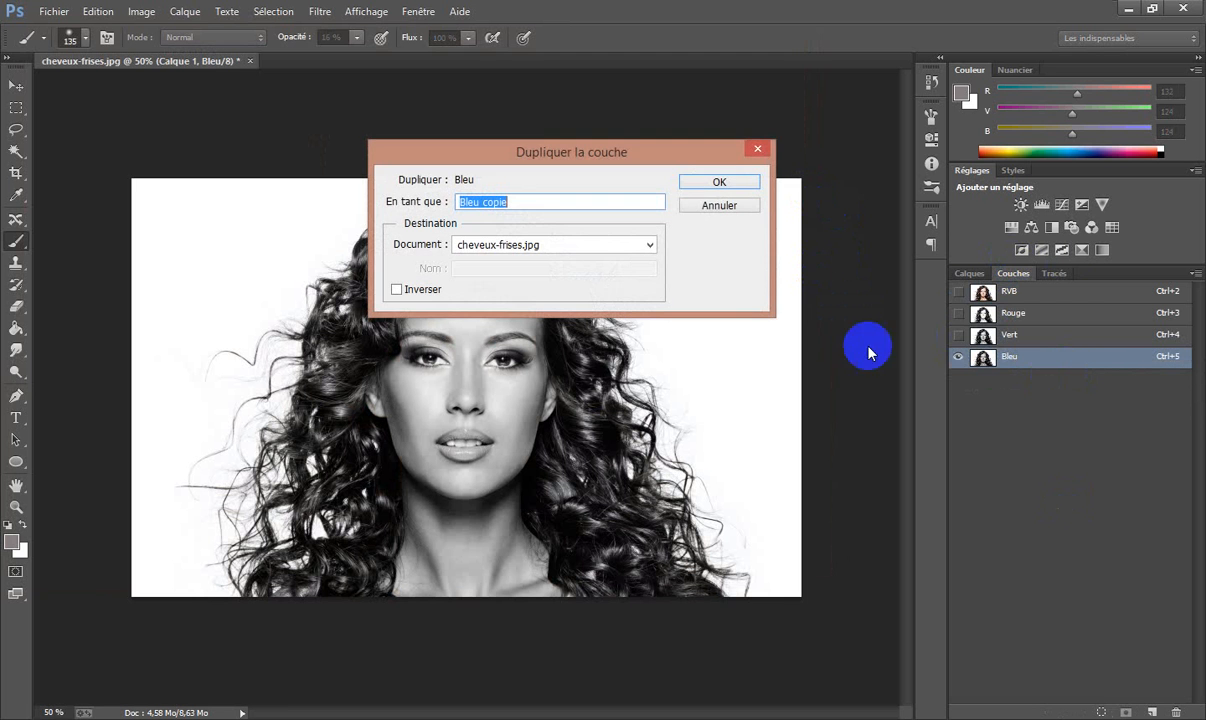
{"action": "left_click", "coordinate": [714, 183]}
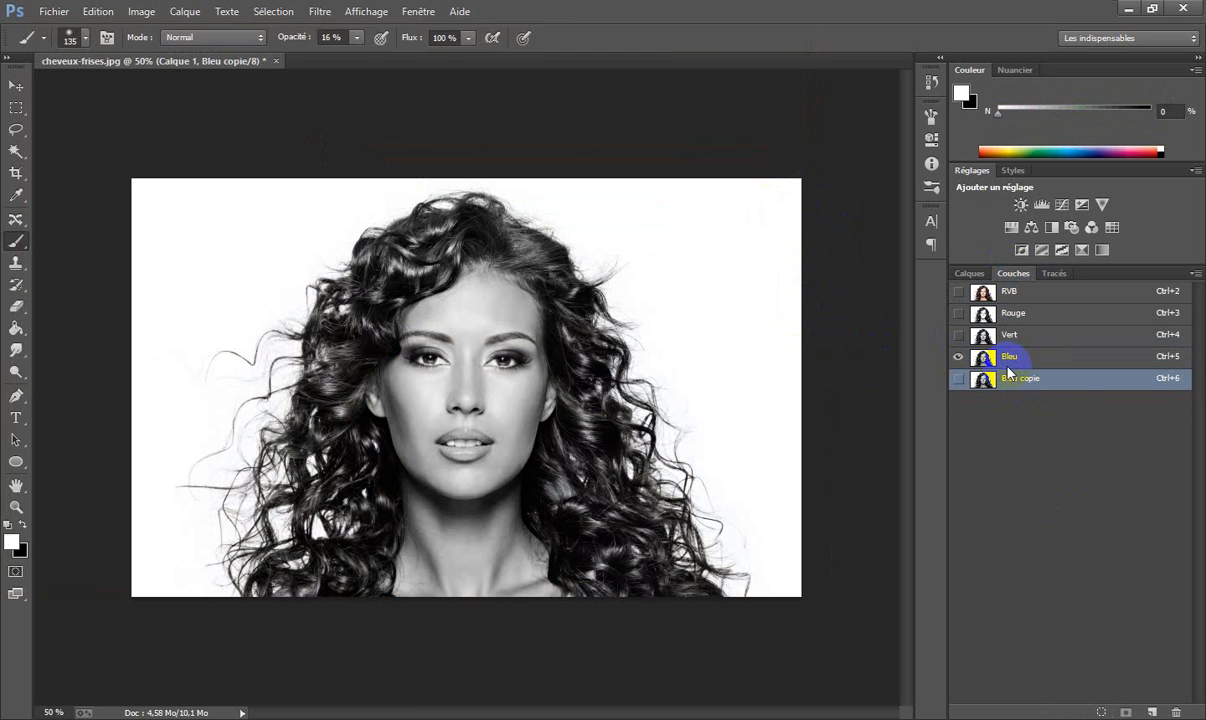
- Show only the Bleu copie channel and darken it with Levels, setting the black input level to 163
{"action": "left_click", "coordinate": [958, 377]}
{"action": "left_click", "coordinate": [958, 357]}
{"action": "key", "text": "ctrl+l"}
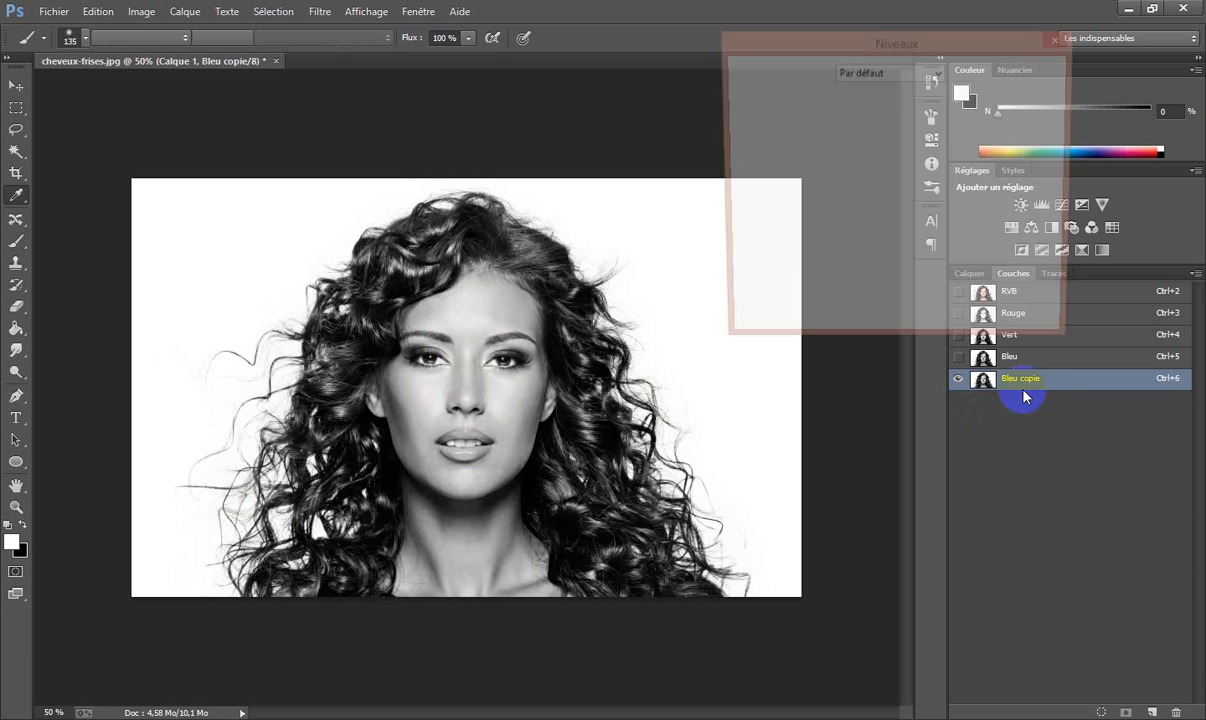
{"action": "left_click_drag", "start_coordinate": [742, 232], "coordinate": [878, 243]}
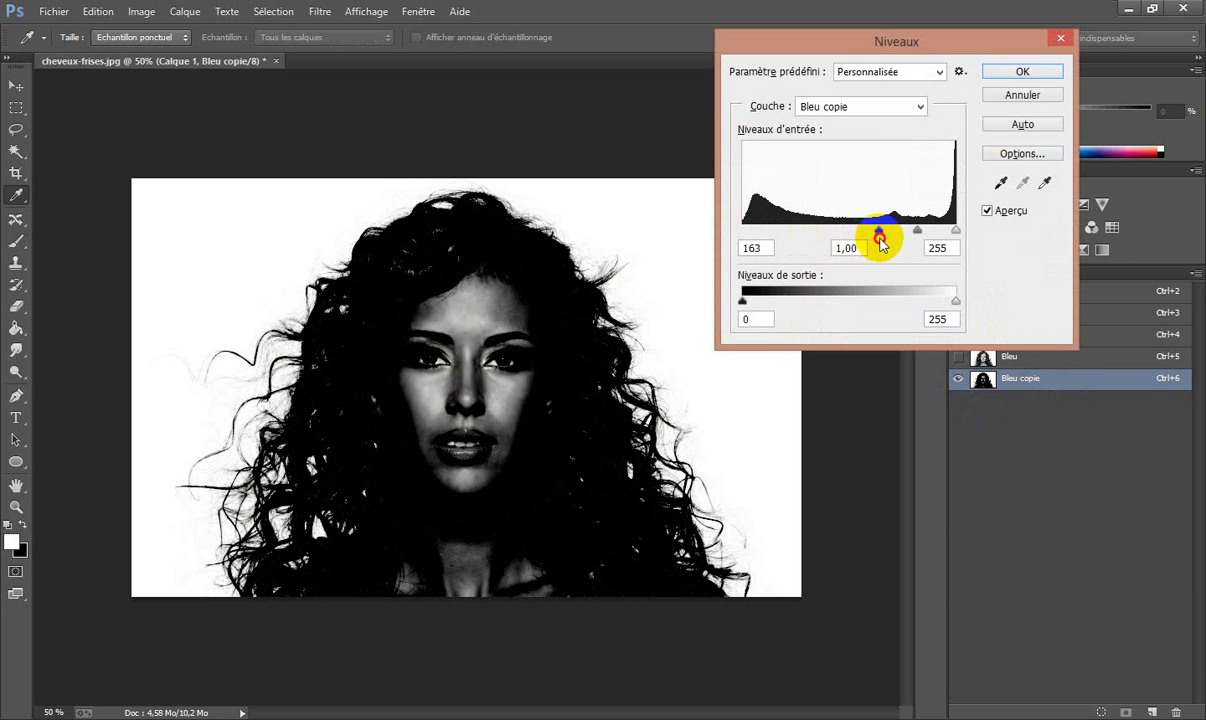
{"action": "left_click", "coordinate": [1022, 71]}
- Choose a hard round 135 px brush with 100 % hardness and make black the foreground colour
{"action": "key", "text": "b"}
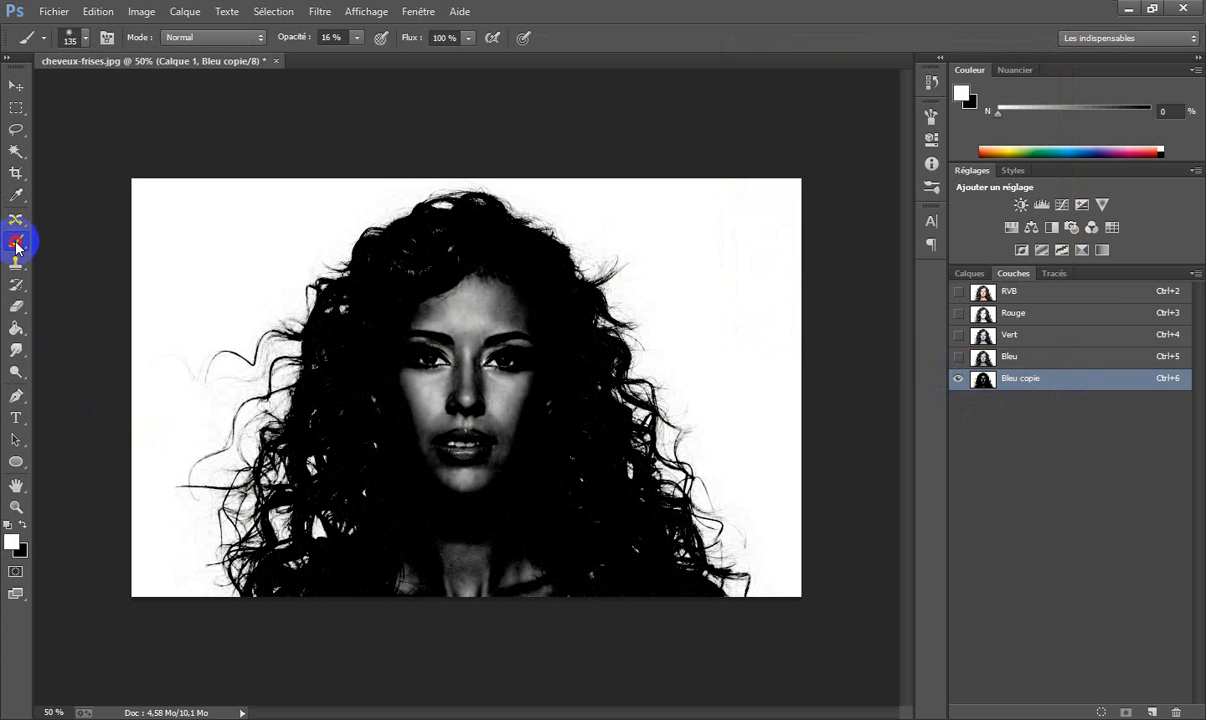
{"action": "left_click", "coordinate": [88, 38]}
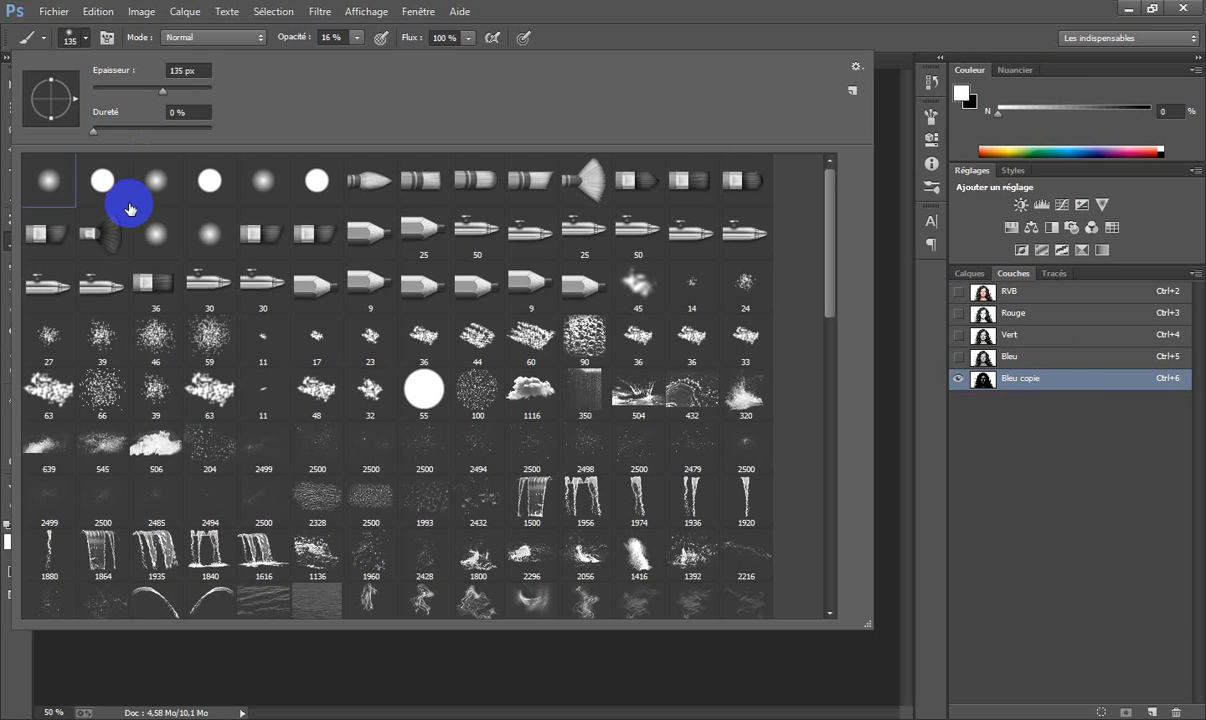
{"action": "left_click", "coordinate": [102, 180]}
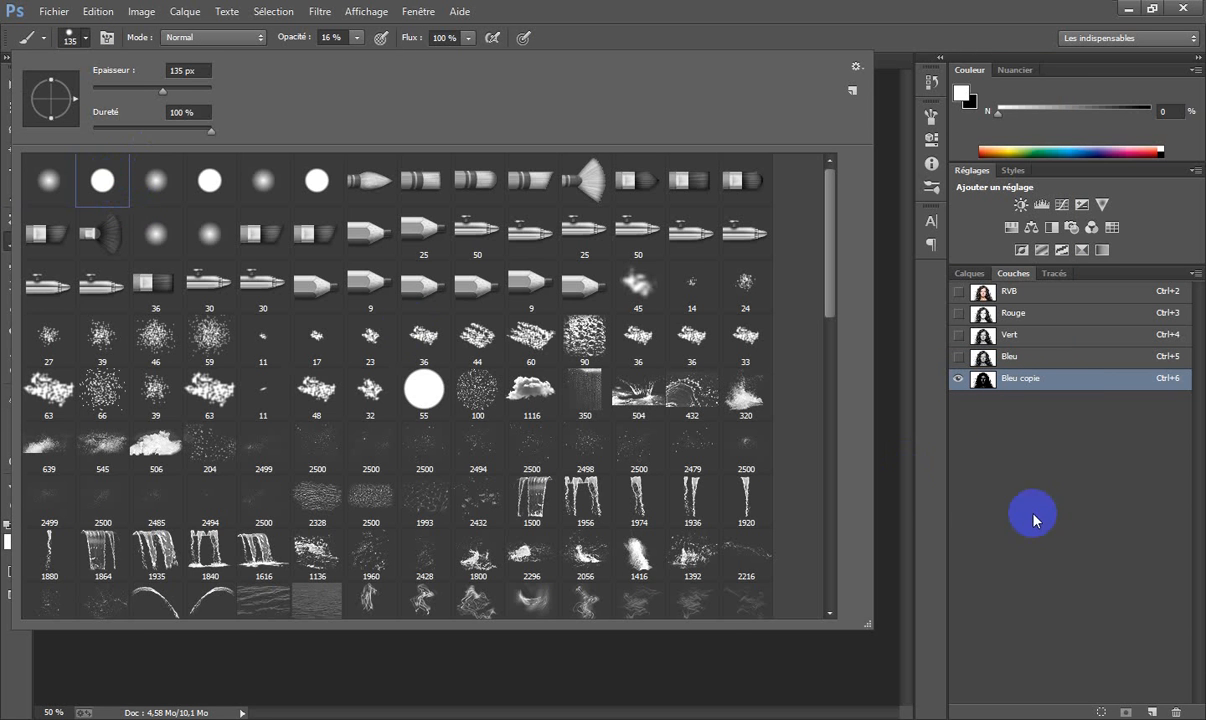
{"action": "left_click", "coordinate": [892, 466]}
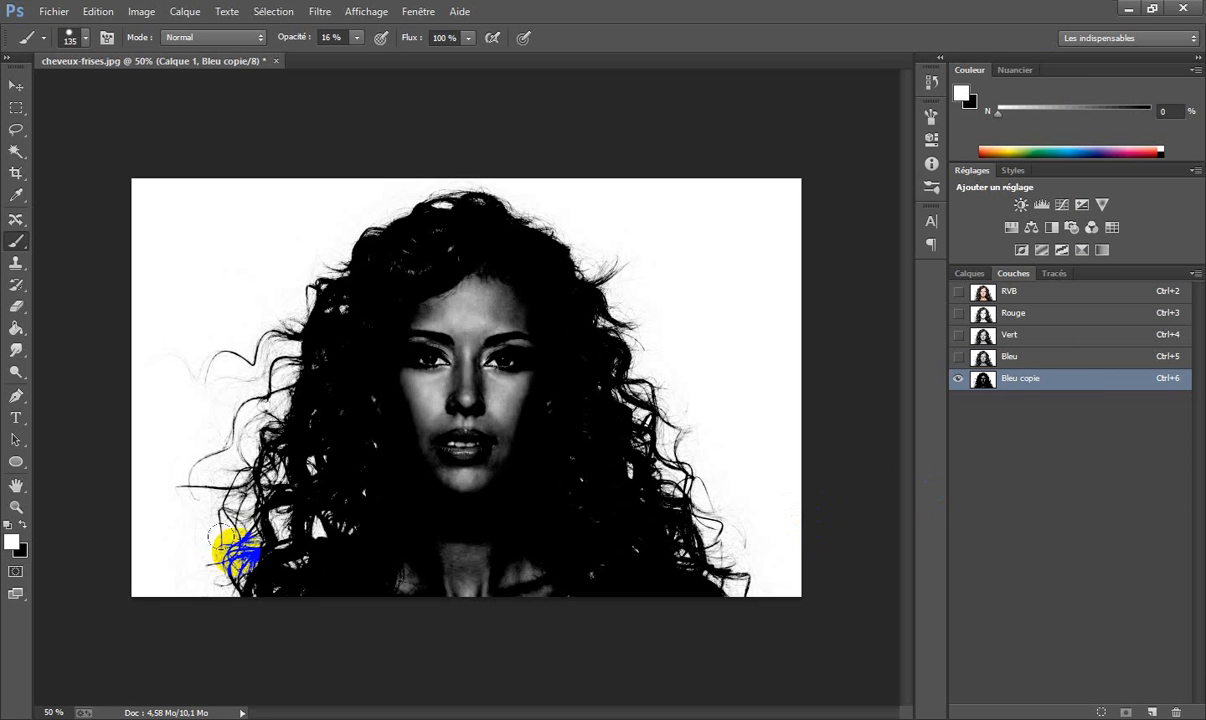
{"action": "left_click", "coordinate": [22, 524]}
- Paint the woman's face, neck and inner hair solid black in the Bleu copie channel at 100 % brush opacity
{"action": "mouse_move", "coordinate": [494, 273]}
{"action": "left_mouse_down"}
{"action": "mouse_move", "coordinate": [461, 241]}
{"action": "mouse_move", "coordinate": [408, 251]}
{"action": "mouse_move", "coordinate": [419, 244]}
{"action": "left_mouse_up"}
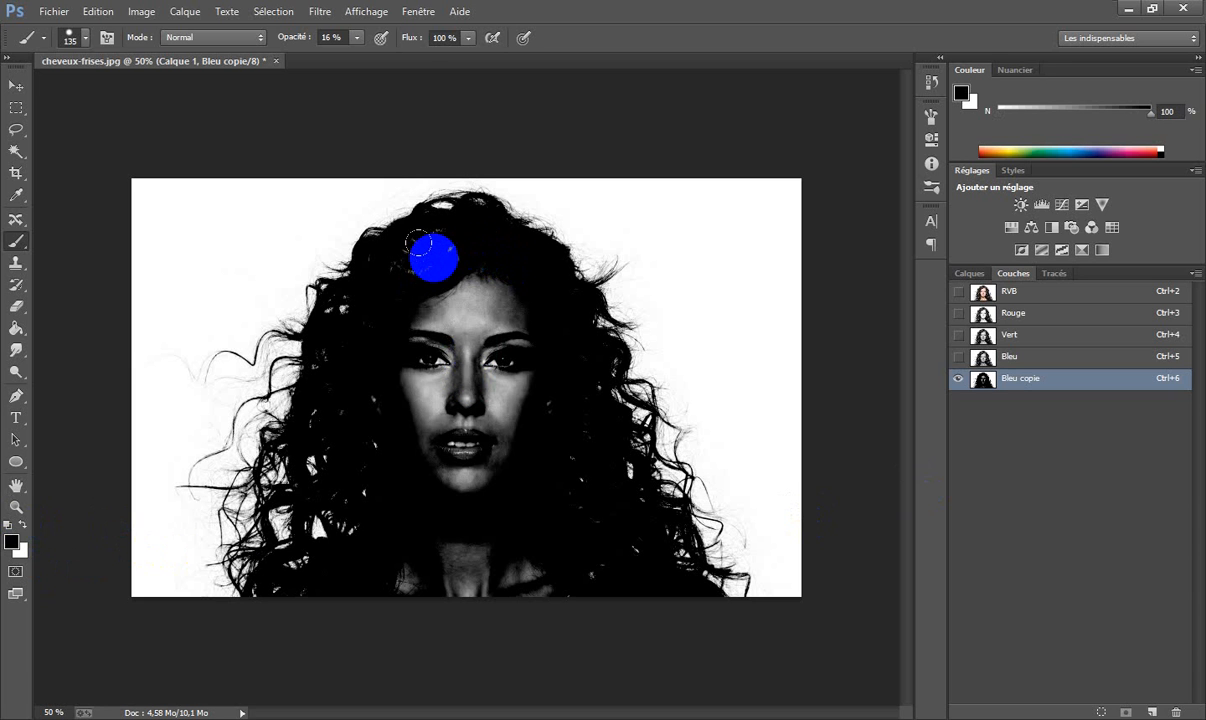
{"action": "left_click", "coordinate": [357, 38]}
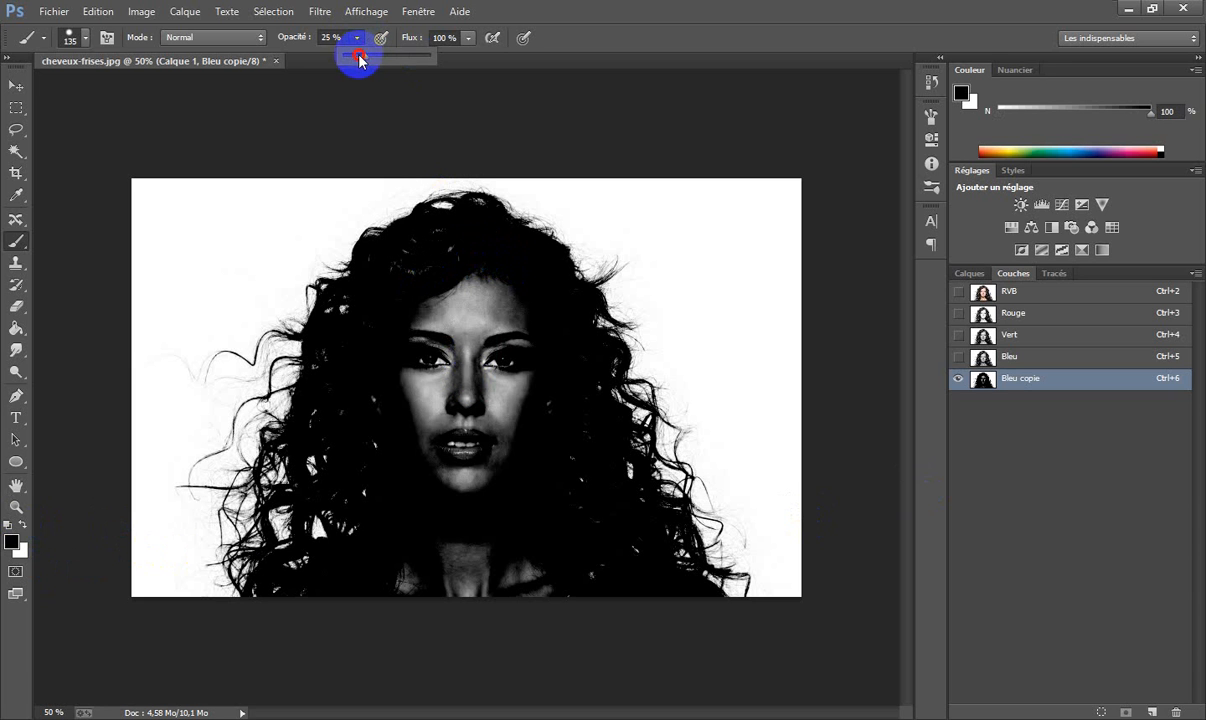
{"action": "left_click_drag", "start_coordinate": [359, 60], "coordinate": [432, 56]}
{"action": "mouse_move", "coordinate": [525, 318]}
{"action": "left_mouse_down"}
{"action": "mouse_move", "coordinate": [451, 243]}
{"action": "mouse_move", "coordinate": [398, 266]}
{"action": "mouse_move", "coordinate": [407, 256]}
{"action": "mouse_move", "coordinate": [384, 326]}
{"action": "mouse_move", "coordinate": [372, 297]}
{"action": "mouse_move", "coordinate": [357, 338]}
{"action": "mouse_move", "coordinate": [406, 525]}
{"action": "mouse_move", "coordinate": [432, 527]}
{"action": "mouse_move", "coordinate": [403, 552]}
{"action": "mouse_move", "coordinate": [216, 630]}
{"action": "mouse_move", "coordinate": [523, 527]}
{"action": "mouse_move", "coordinate": [481, 518]}
{"action": "mouse_move", "coordinate": [466, 594]}
{"action": "mouse_move", "coordinate": [539, 556]}
{"action": "mouse_move", "coordinate": [588, 556]}
{"action": "mouse_move", "coordinate": [674, 611]}
{"action": "mouse_move", "coordinate": [578, 581]}
{"action": "mouse_move", "coordinate": [631, 590]}
{"action": "mouse_move", "coordinate": [578, 591]}
{"action": "mouse_move", "coordinate": [497, 469]}
{"action": "mouse_move", "coordinate": [486, 405]}
{"action": "mouse_move", "coordinate": [453, 512]}
{"action": "mouse_move", "coordinate": [431, 345]}
{"action": "mouse_move", "coordinate": [463, 304]}
{"action": "mouse_move", "coordinate": [450, 370]}
{"action": "mouse_move", "coordinate": [498, 288]}
{"action": "mouse_move", "coordinate": [501, 306]}
{"action": "mouse_move", "coordinate": [471, 269]}
{"action": "mouse_move", "coordinate": [407, 288]}
{"action": "mouse_move", "coordinate": [436, 244]}
{"action": "mouse_move", "coordinate": [470, 244]}
{"action": "mouse_move", "coordinate": [529, 279]}
{"action": "mouse_move", "coordinate": [540, 440]}
{"action": "mouse_move", "coordinate": [543, 415]}
{"action": "mouse_move", "coordinate": [560, 454]}
{"action": "mouse_move", "coordinate": [543, 530]}
{"action": "mouse_move", "coordinate": [602, 589]}
{"action": "mouse_move", "coordinate": [460, 562]}
{"action": "mouse_move", "coordinate": [439, 536]}
{"action": "mouse_move", "coordinate": [386, 601]}
{"action": "mouse_move", "coordinate": [357, 602]}
{"action": "mouse_move", "coordinate": [412, 519]}
{"action": "mouse_move", "coordinate": [389, 410]}
{"action": "mouse_move", "coordinate": [497, 355]}
{"action": "mouse_move", "coordinate": [464, 471]}
{"action": "mouse_move", "coordinate": [481, 318]}
{"action": "mouse_move", "coordinate": [435, 441]}
{"action": "mouse_move", "coordinate": [429, 292]}
{"action": "mouse_move", "coordinate": [354, 240]}
{"action": "left_mouse_up"}
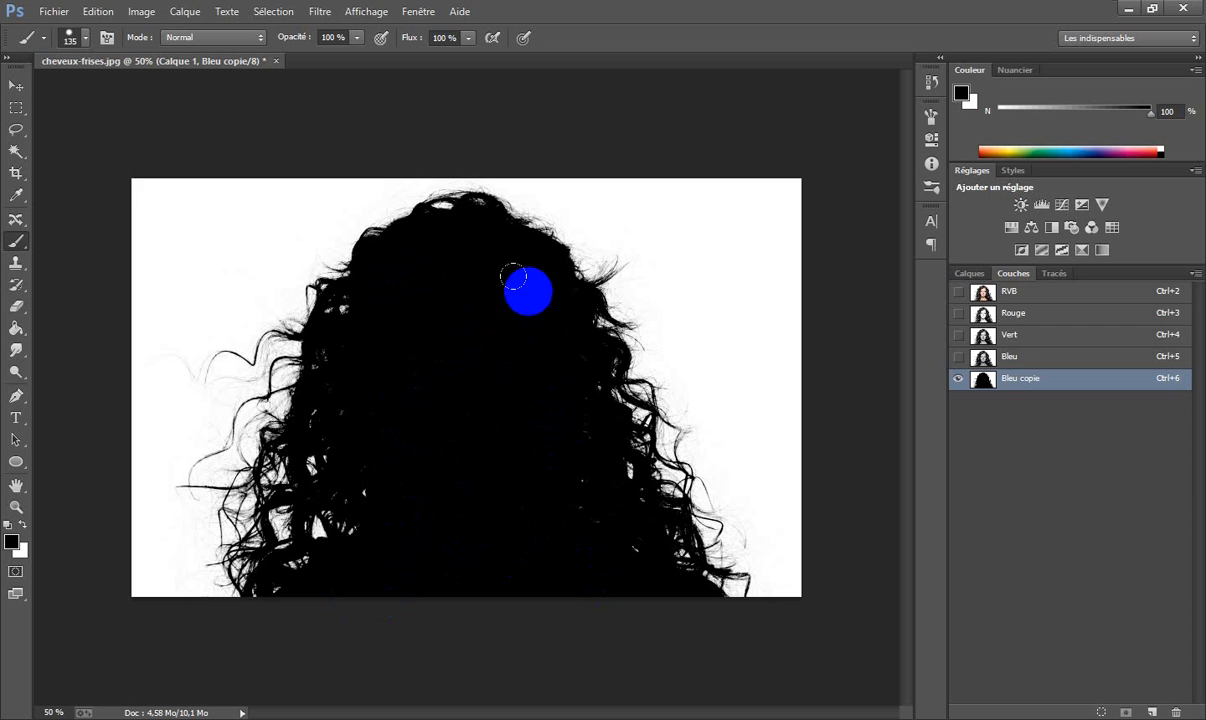
{"action": "mouse_move", "coordinate": [417, 454]}
{"action": "left_mouse_down"}
{"action": "mouse_move", "coordinate": [370, 444]}
{"action": "mouse_move", "coordinate": [543, 464]}
{"action": "left_mouse_up"}
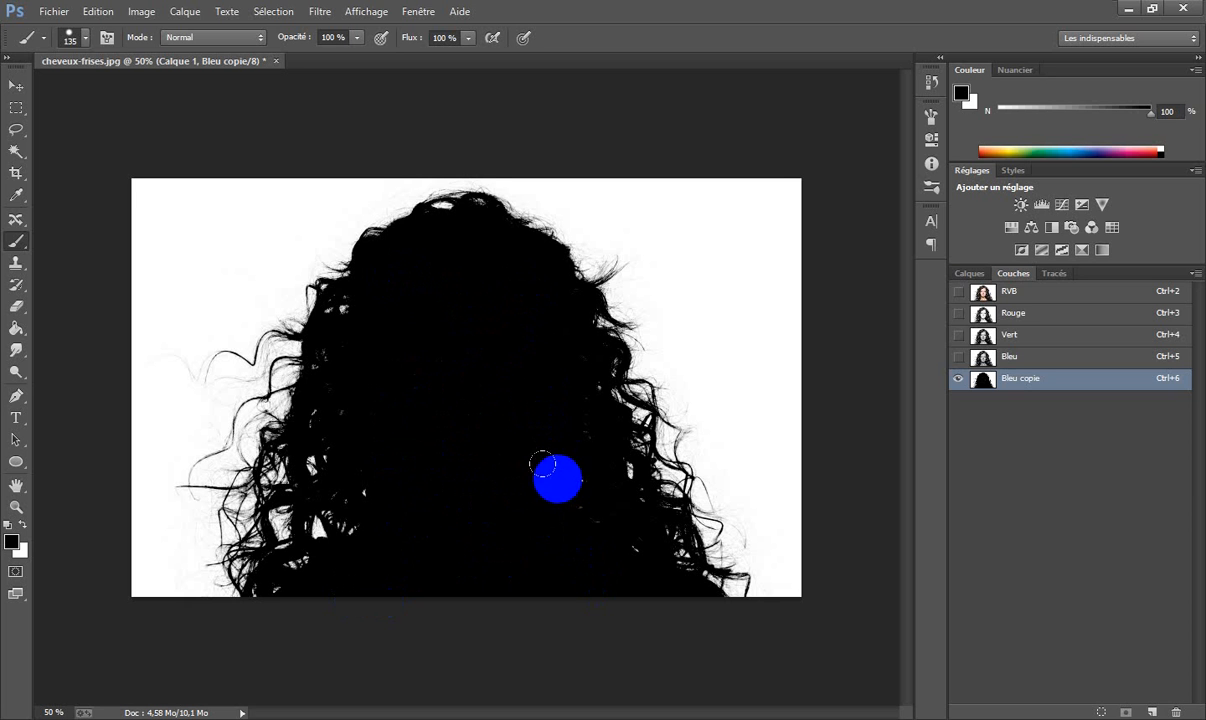
- Load the Bleu copie channel as a selection and clear the white background from Calque 1
{"action": "left_click", "coordinate": [987, 390], "text": "ctrl"}
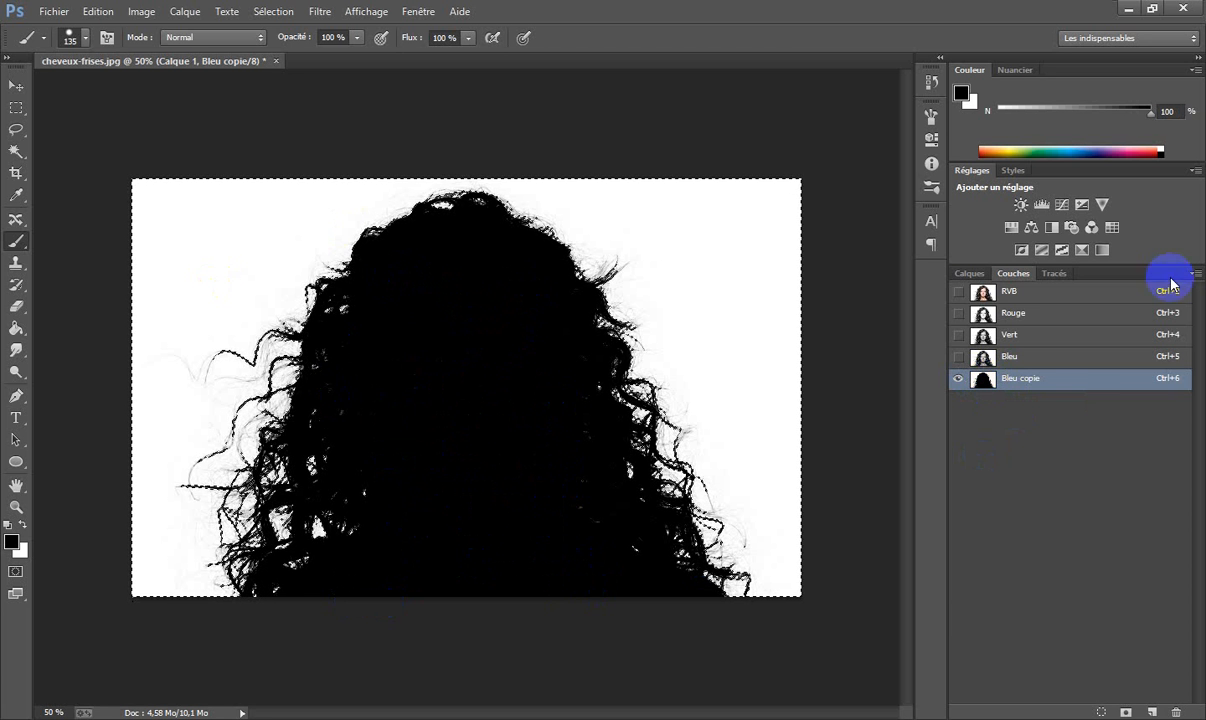
{"action": "left_click", "coordinate": [982, 273]}
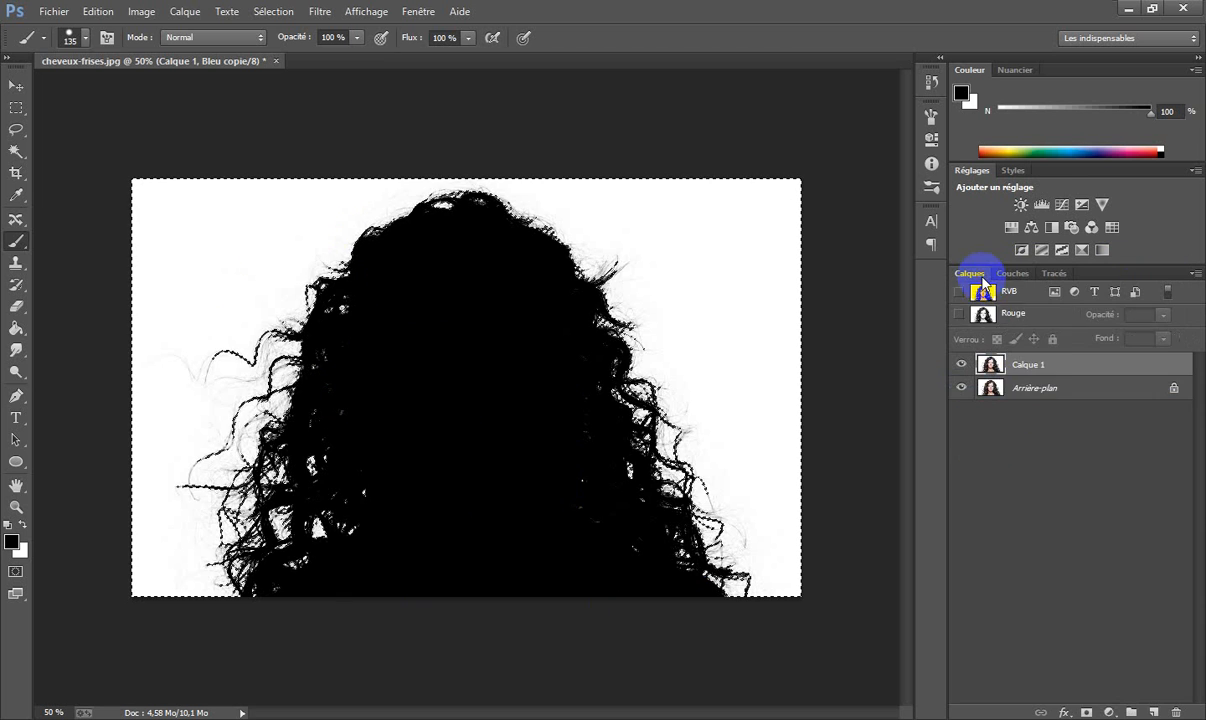
{"action": "left_click", "coordinate": [1047, 373]}
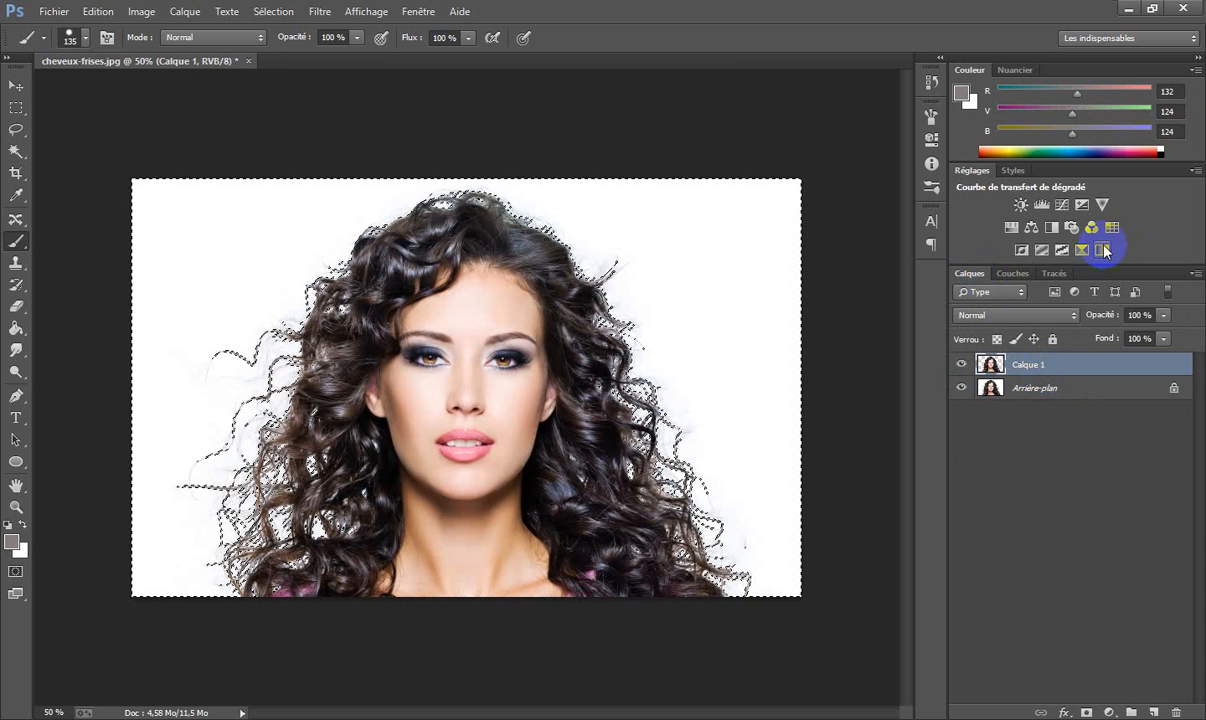
- Delete the Arrière-plan layer, compare the image with and without it, and deselect
{"action": "left_click_drag", "start_coordinate": [1069, 401], "coordinate": [1176, 711]}
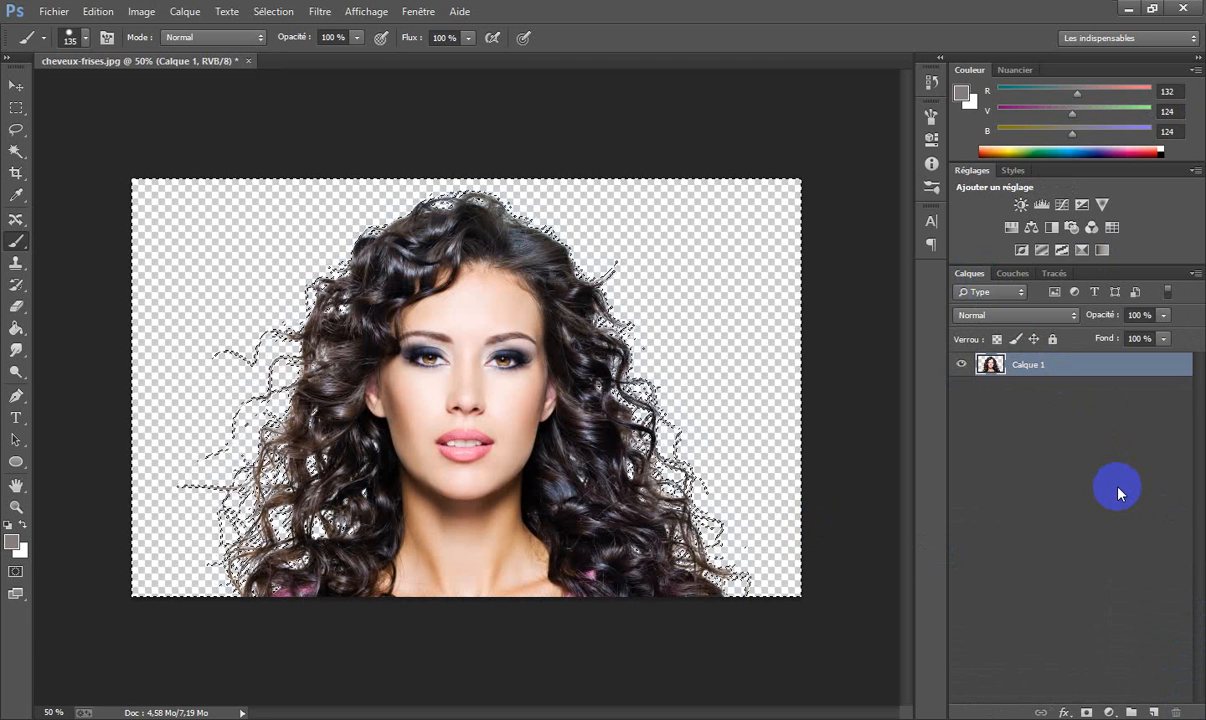
{"action": "key", "text": "ctrl+z"}
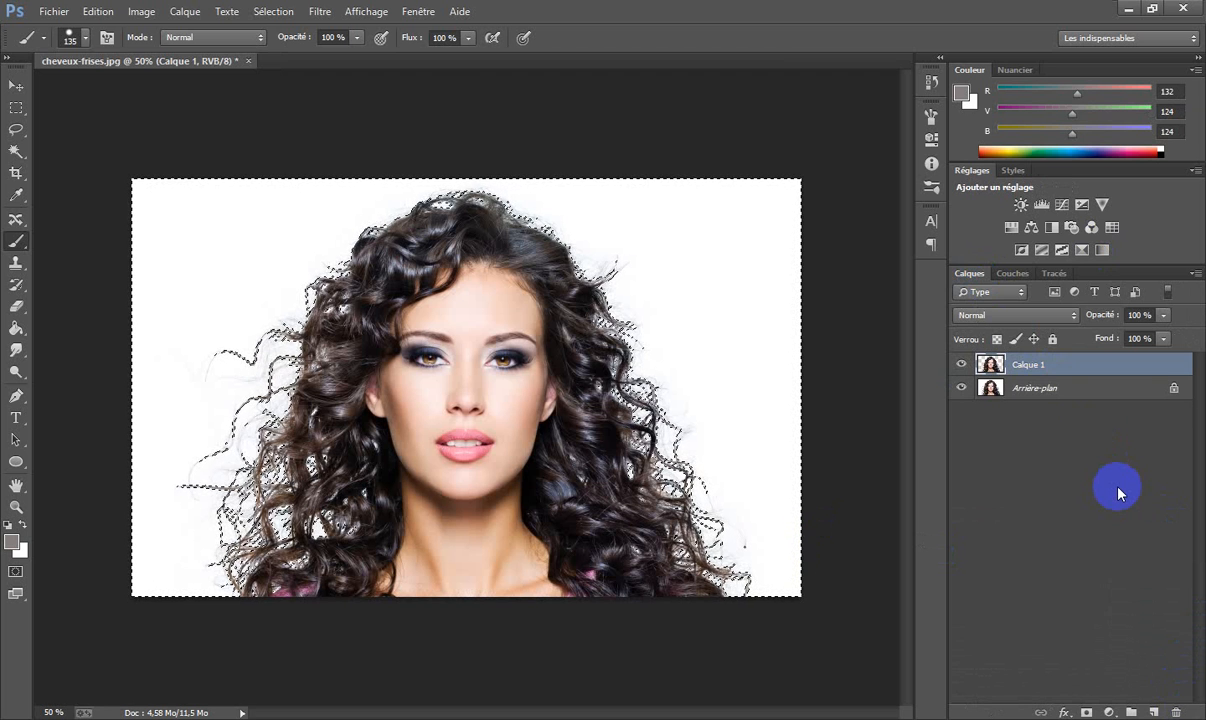
{"action": "key", "text": "ctrl+z"}
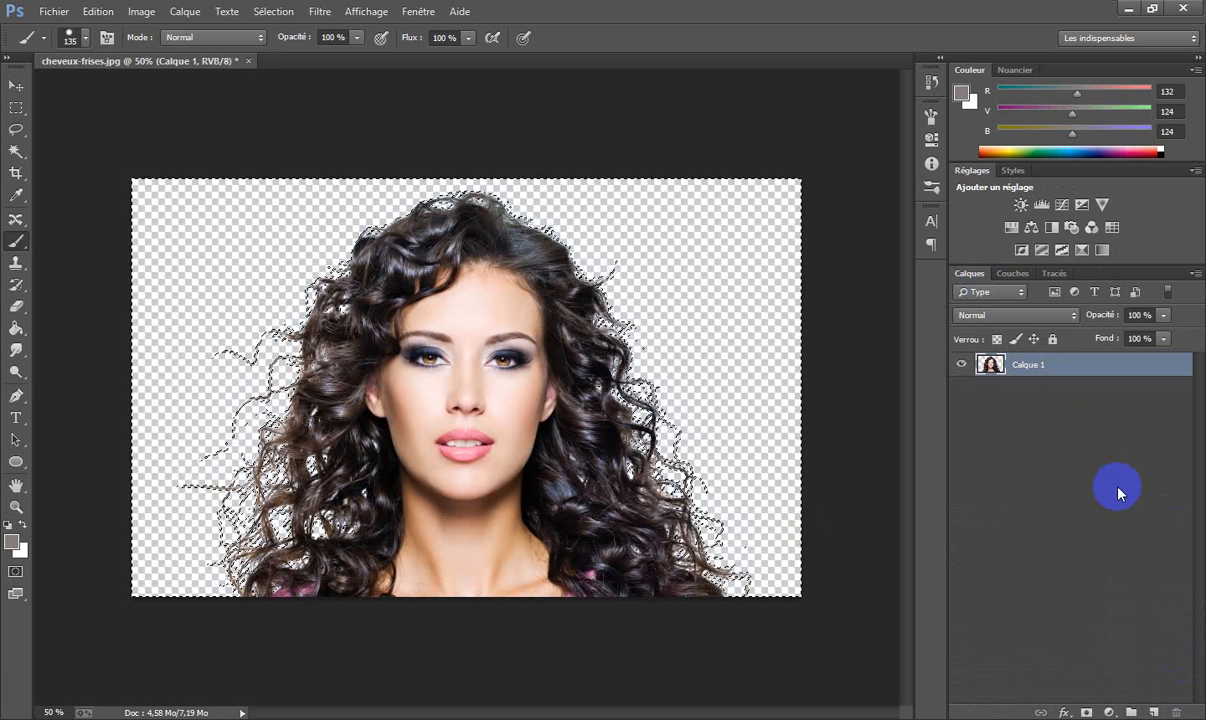
{"action": "key", "text": "ctrl+d"}
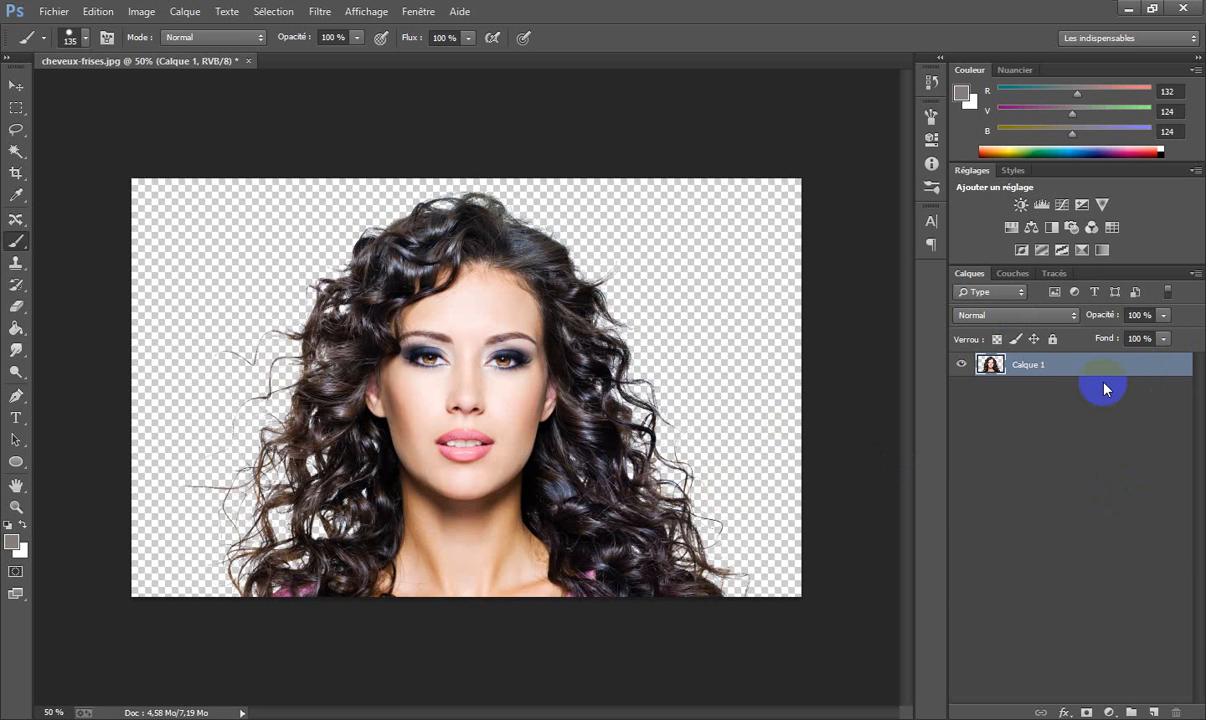
- Duplicate Calque 1 and start the Oil Paint (Peinture à l'huile) filter on the copy
{"action": "key", "text": "ctrl+j"}
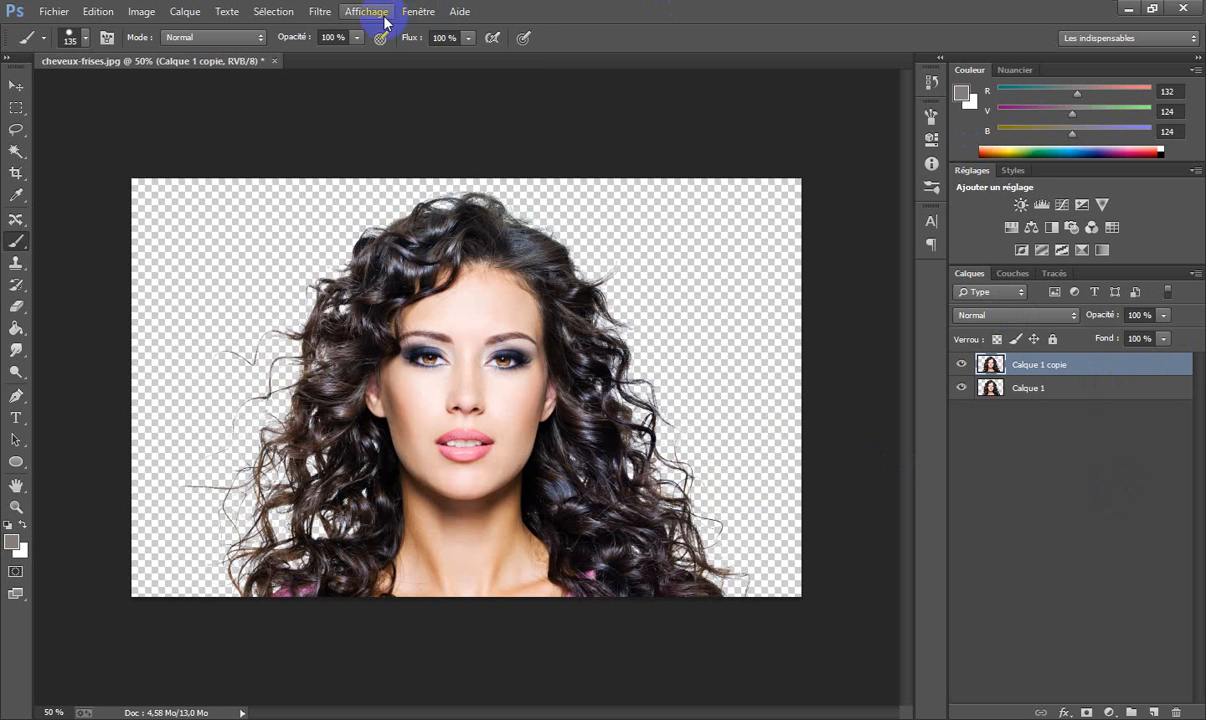
{"action": "left_click", "coordinate": [319, 11]}
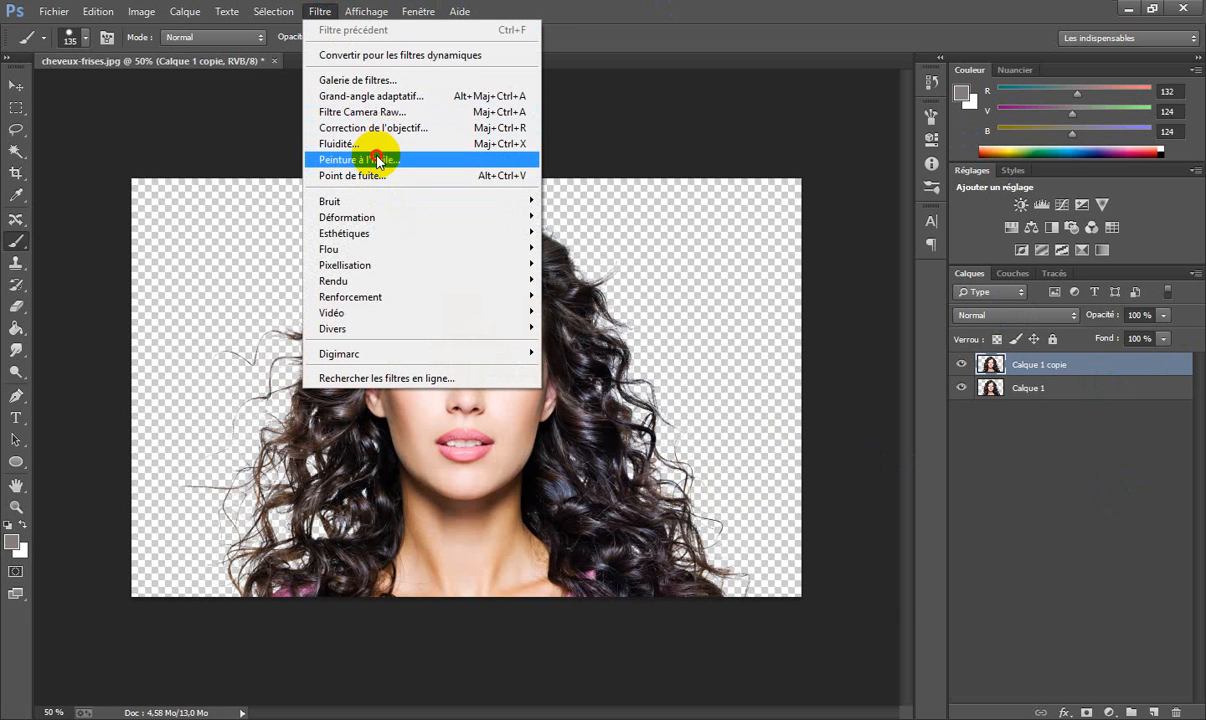
{"action": "left_click", "coordinate": [376, 159]}
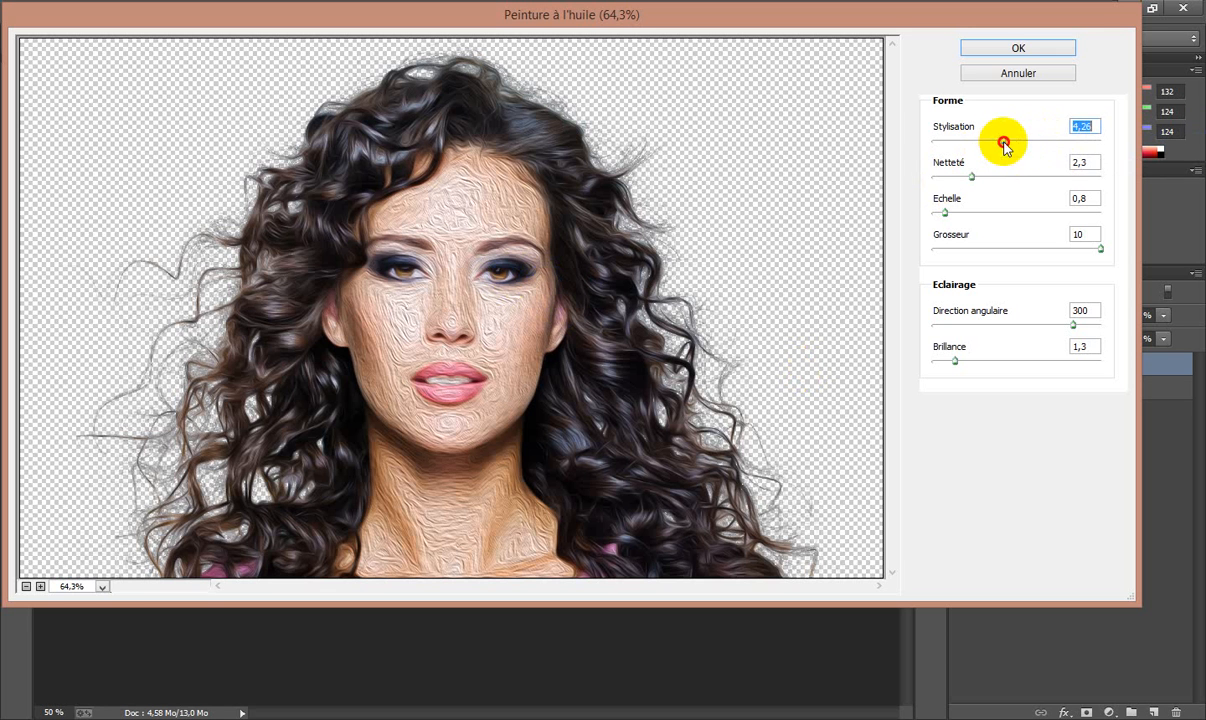
- Set the Oil Paint filter's shape values to Stylisation 10, Netteté 5,5 and Echelle 3,66
{"action": "left_click_drag", "start_coordinate": [1001, 140], "coordinate": [1122, 146]}
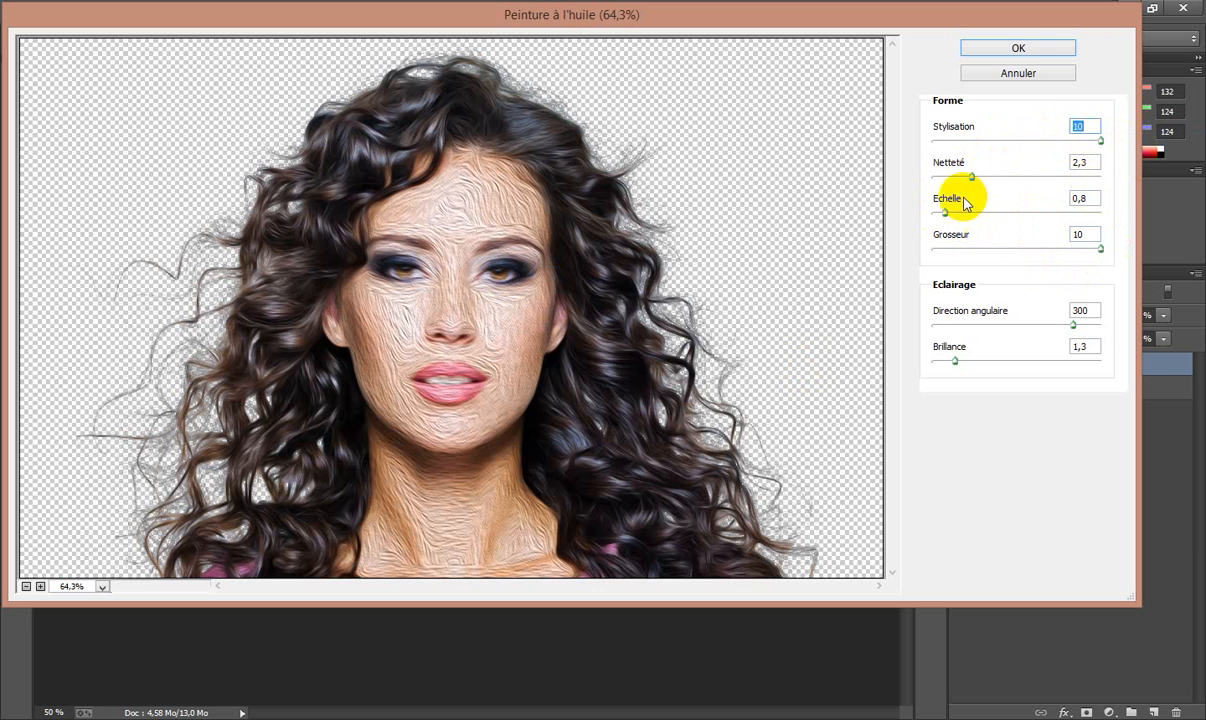
{"action": "left_click_drag", "start_coordinate": [973, 177], "coordinate": [1044, 178]}
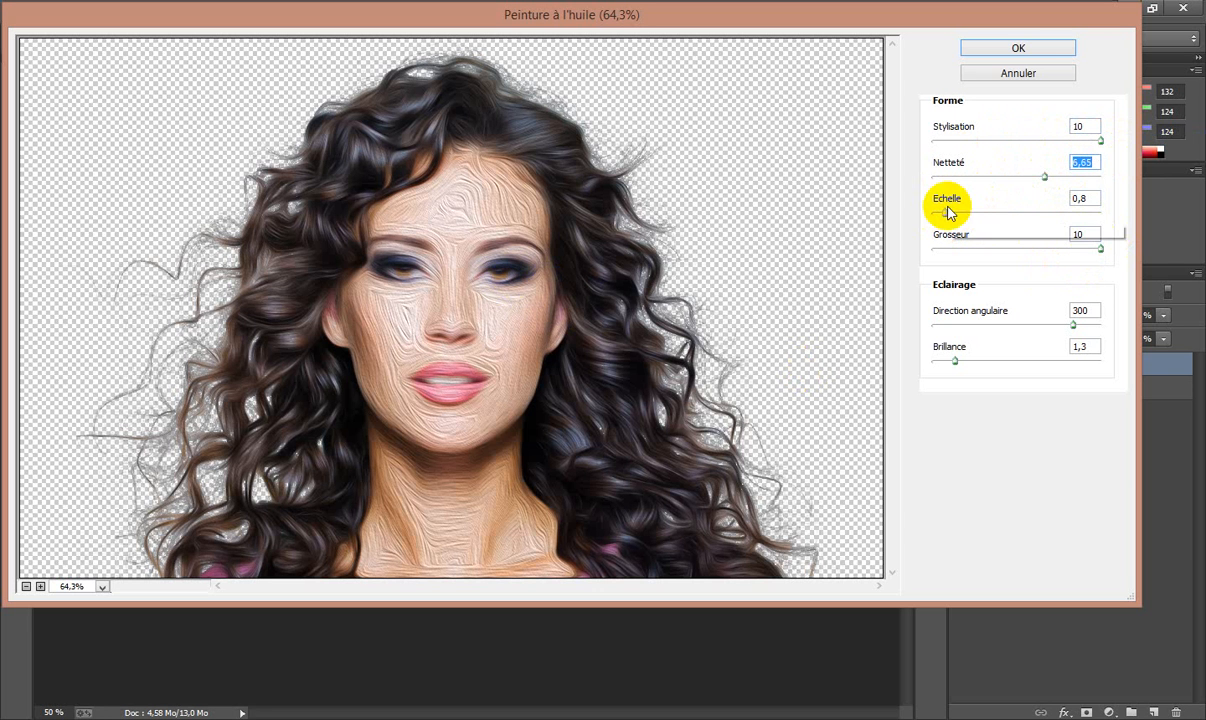
{"action": "mouse_move", "coordinate": [944, 213]}
{"action": "left_mouse_down"}
{"action": "mouse_move", "coordinate": [1007, 214]}
{"action": "mouse_move", "coordinate": [945, 213]}
{"action": "mouse_move", "coordinate": [986, 215]}
{"action": "left_mouse_up"}
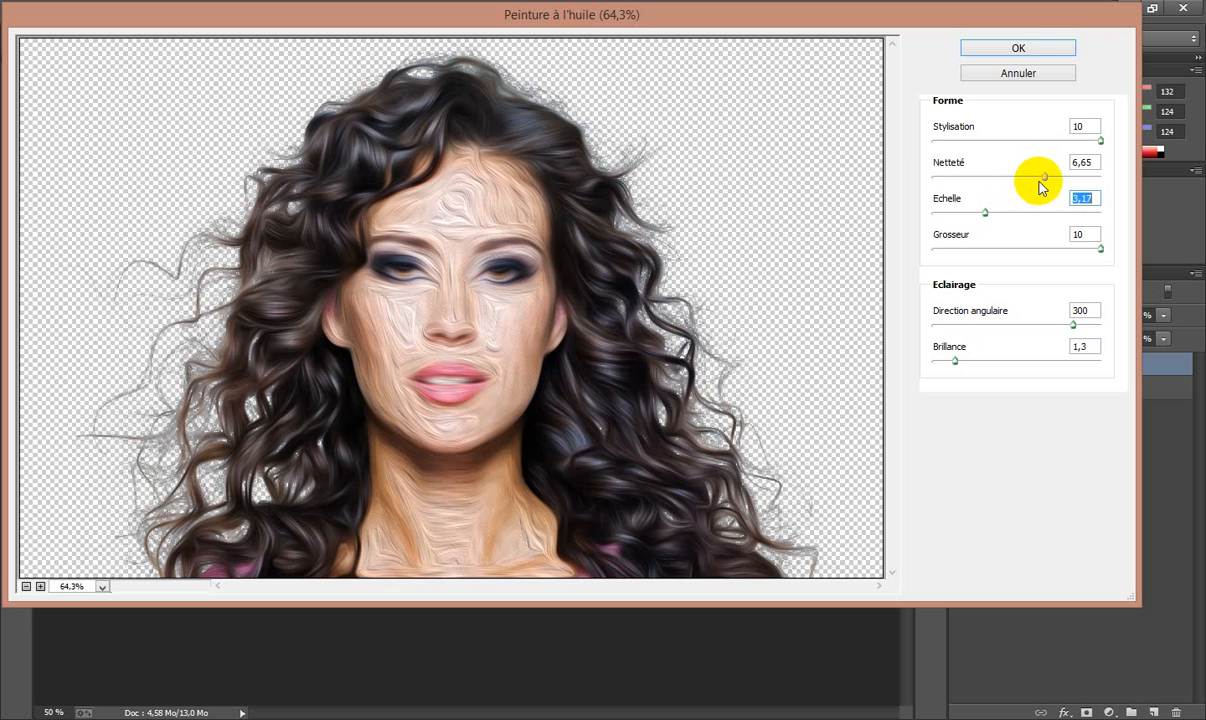
{"action": "mouse_move", "coordinate": [1041, 180]}
{"action": "left_mouse_down"}
{"action": "mouse_move", "coordinate": [981, 189]}
{"action": "mouse_move", "coordinate": [1031, 192]}
{"action": "left_mouse_up"}
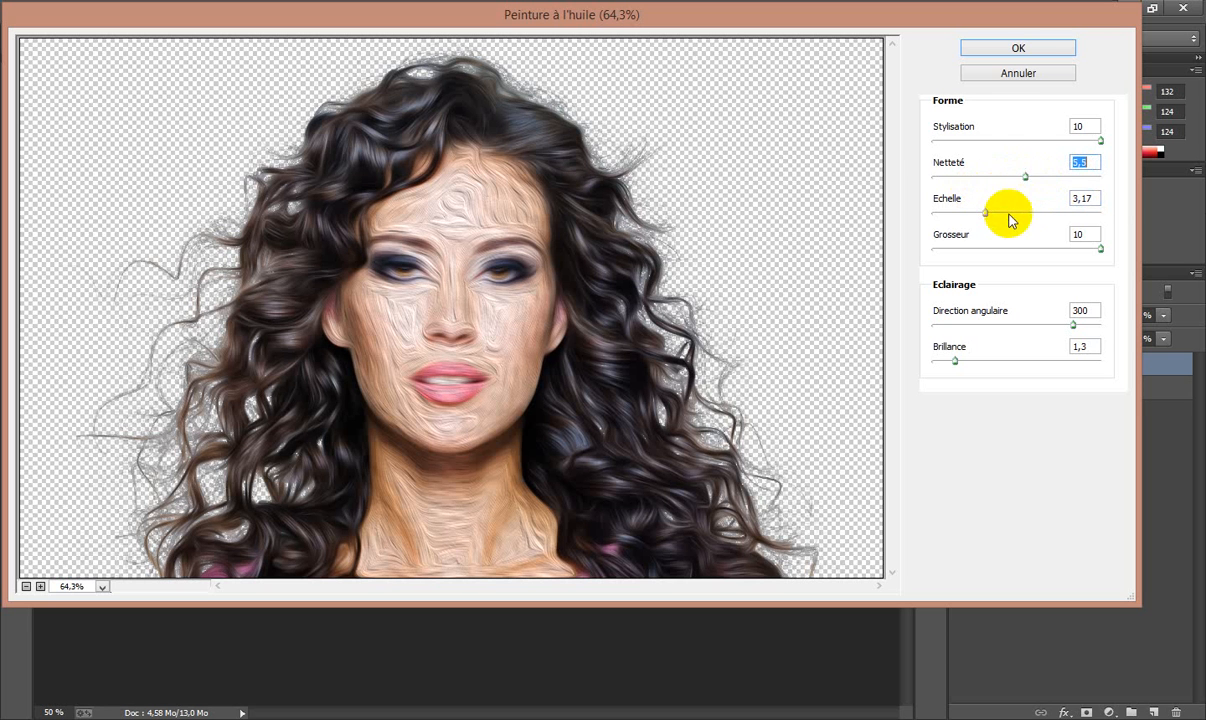
{"action": "left_click_drag", "start_coordinate": [987, 214], "coordinate": [994, 214]}
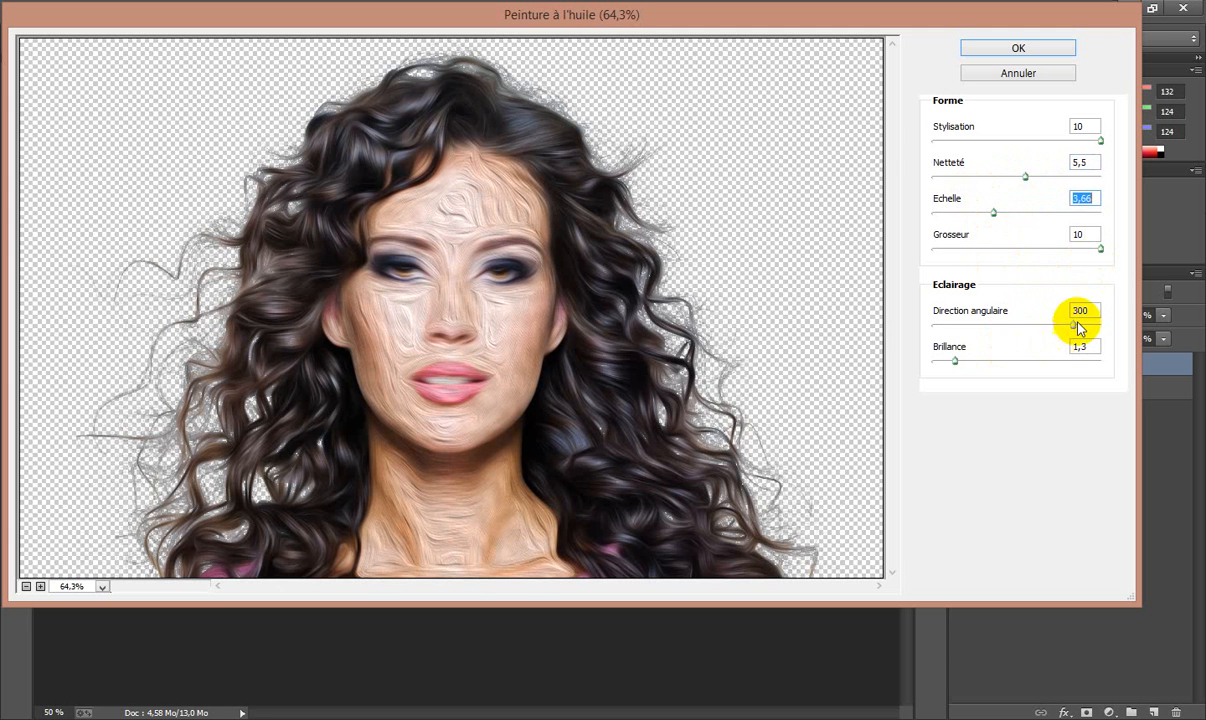
- Set the filter's Direction angulaire to 147,6 and Brillance to 3,65, and apply it to Calque 1 copie
{"action": "left_click_drag", "start_coordinate": [1076, 326], "coordinate": [1002, 331]}
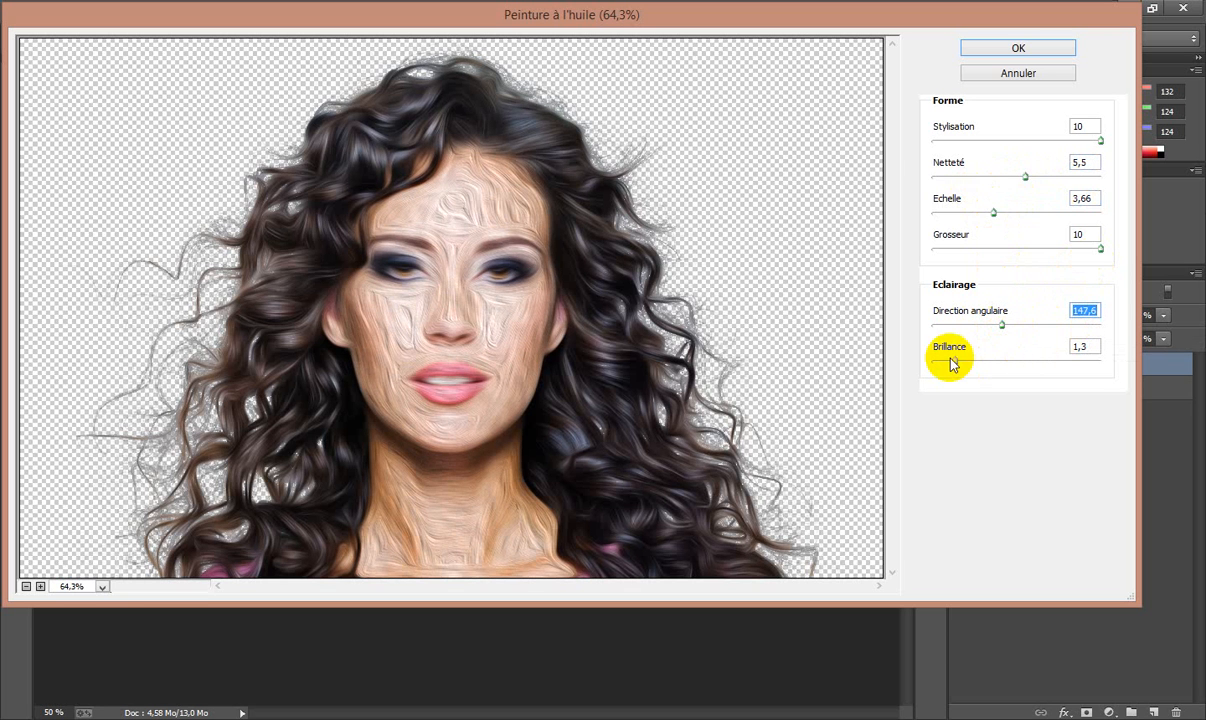
{"action": "left_click_drag", "start_coordinate": [957, 361], "coordinate": [1002, 370]}
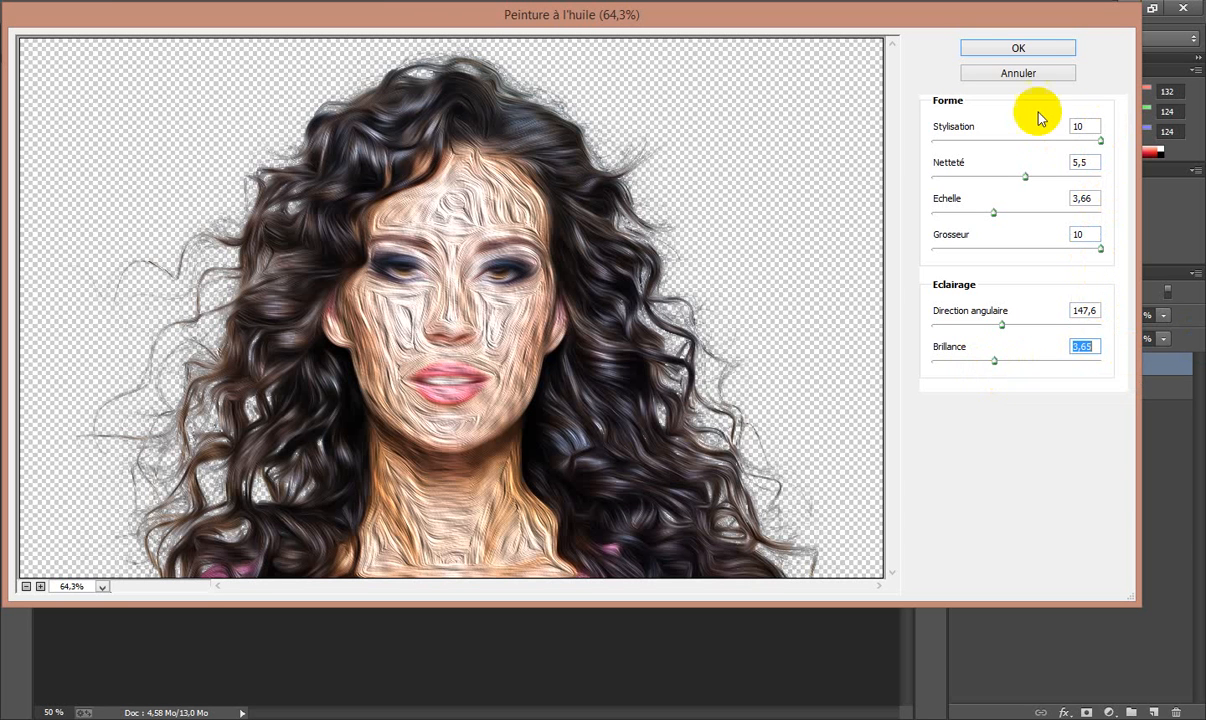
{"action": "left_click", "coordinate": [1026, 50]}
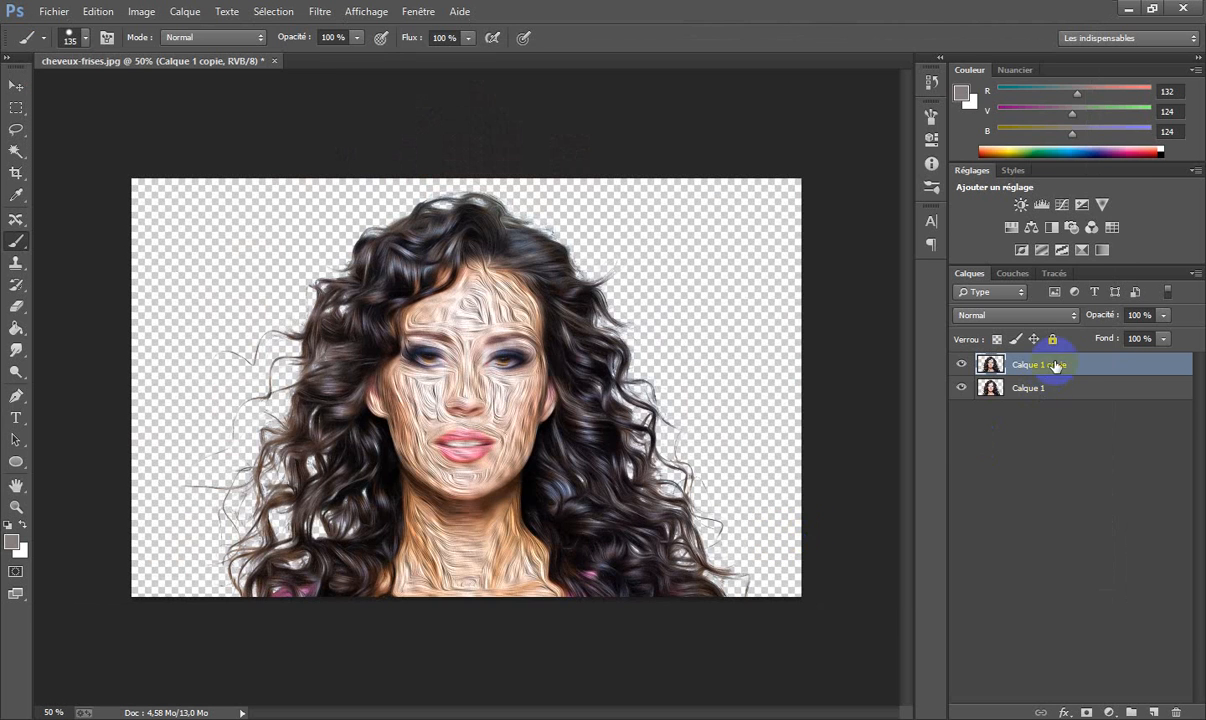
- Move Calque 1 copie below Calque 1 and add a layer mask to Calque 1
{"action": "mouse_move", "coordinate": [1055, 366]}
{"action": "left_mouse_down"}
{"action": "mouse_move", "coordinate": [1047, 415]}
{"action": "mouse_move", "coordinate": [1061, 388]}
{"action": "left_mouse_up"}
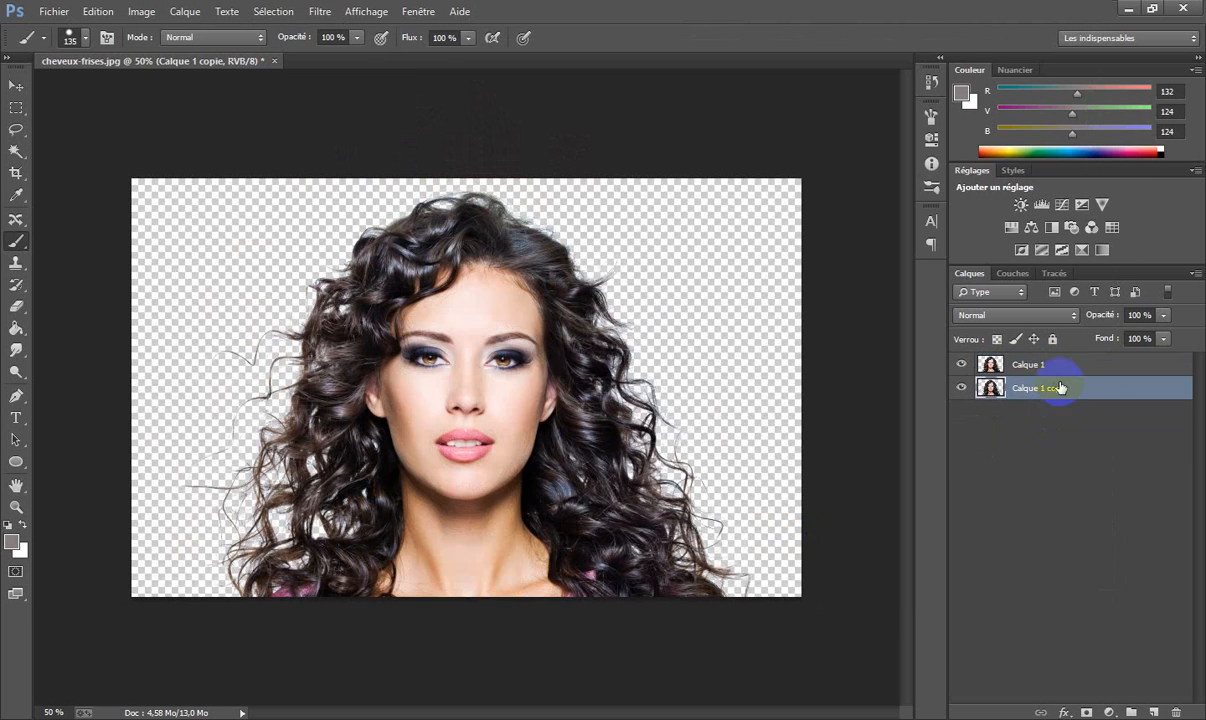
{"action": "left_click", "coordinate": [1045, 364]}
{"action": "left_click", "coordinate": [1086, 710]}
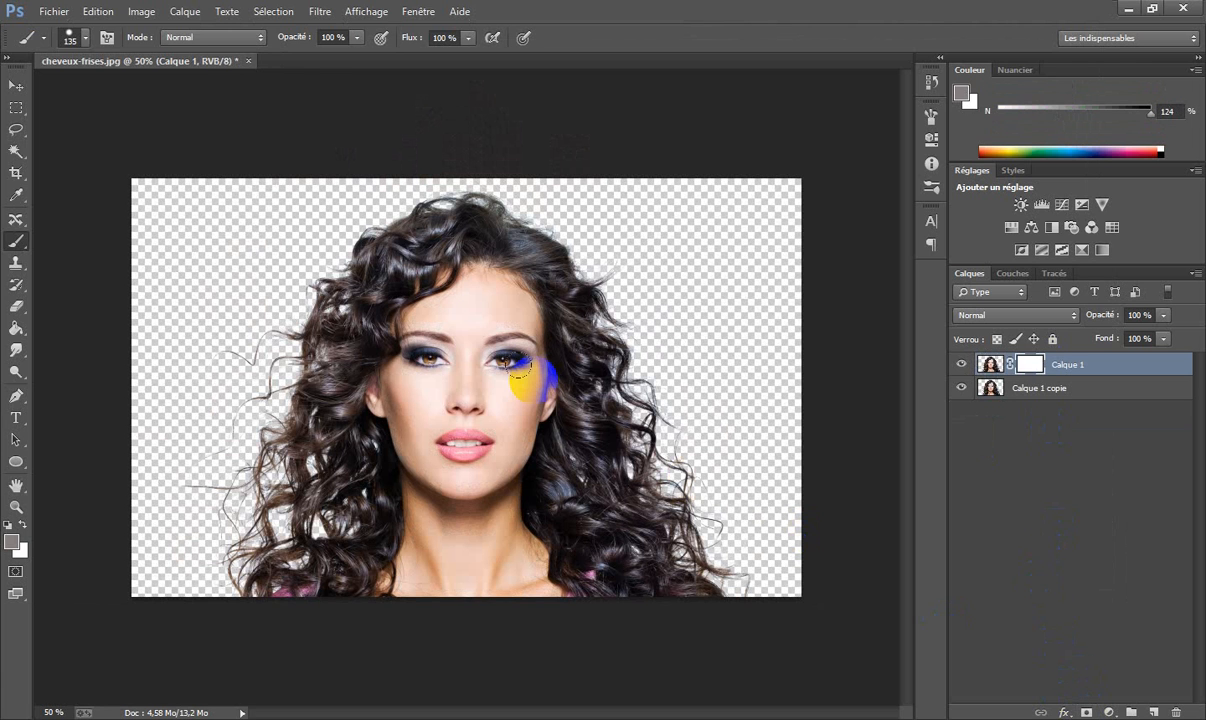
- Paint black on Calque 1's mask over the crown and upper-left curls with a 135 px brush to reveal the oil-paint hair
{"action": "mouse_move", "coordinate": [511, 385]}
{"action": "left_mouse_down"}
{"action": "mouse_move", "coordinate": [478, 336]}
{"action": "mouse_move", "coordinate": [425, 255]}
{"action": "left_mouse_up"}
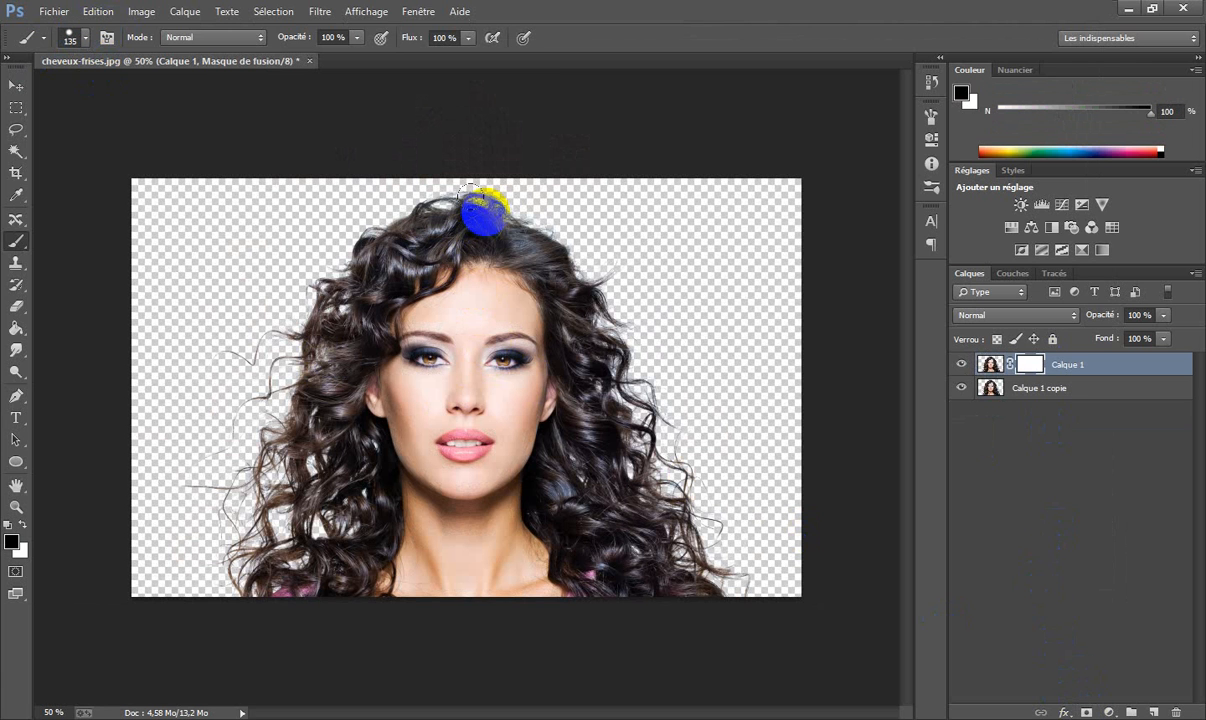
{"action": "mouse_move", "coordinate": [470, 196]}
{"action": "left_mouse_down"}
{"action": "mouse_move", "coordinate": [368, 238]}
{"action": "mouse_move", "coordinate": [379, 214]}
{"action": "mouse_move", "coordinate": [300, 266]}
{"action": "mouse_move", "coordinate": [340, 228]}
{"action": "mouse_move", "coordinate": [410, 244]}
{"action": "left_mouse_up"}
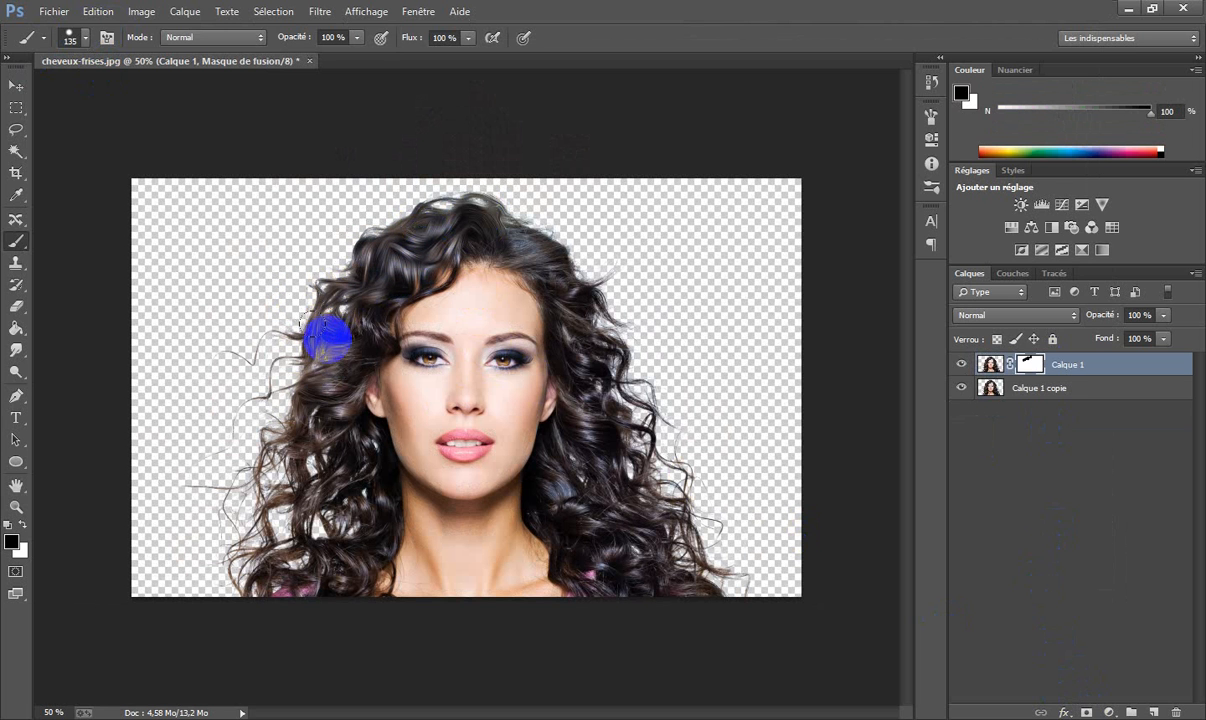
{"action": "left_click_drag", "start_coordinate": [328, 338], "coordinate": [363, 312]}
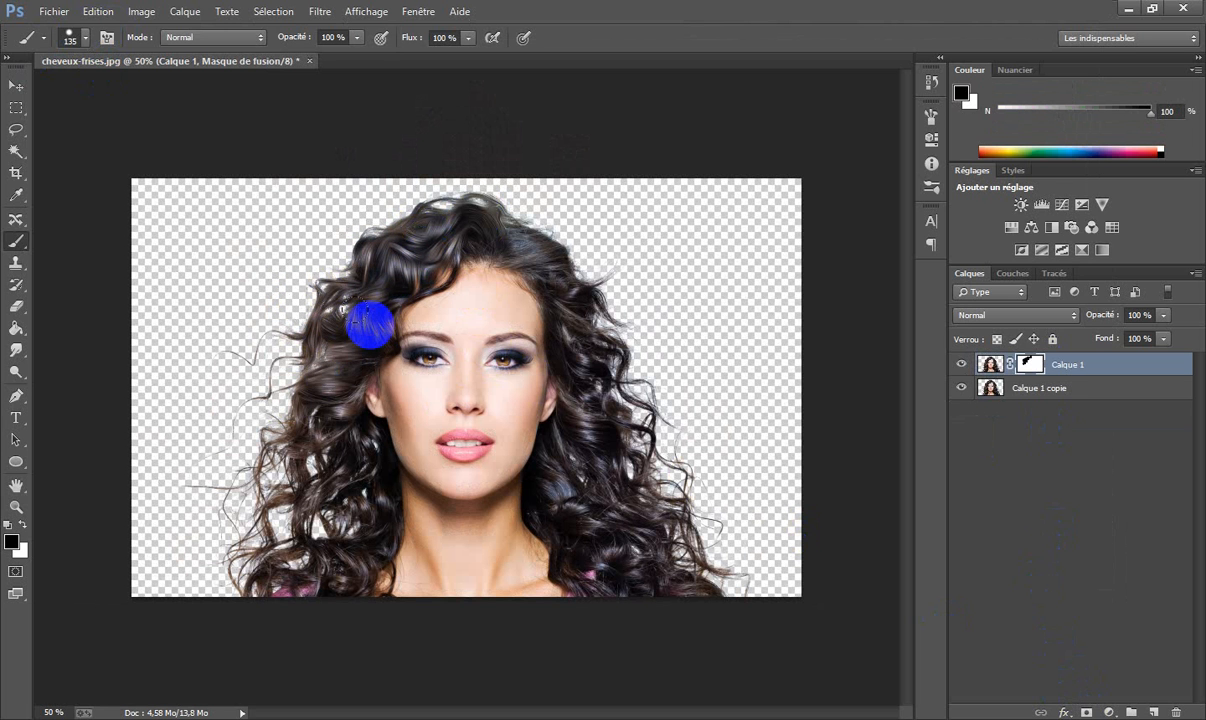
- Paint black on Calque 1's mask over all the curls on the image's left side, down to the shoulder
{"action": "scroll", "coordinate": [372, 330], "scroll_direction": "up", "scroll_amount": 2}
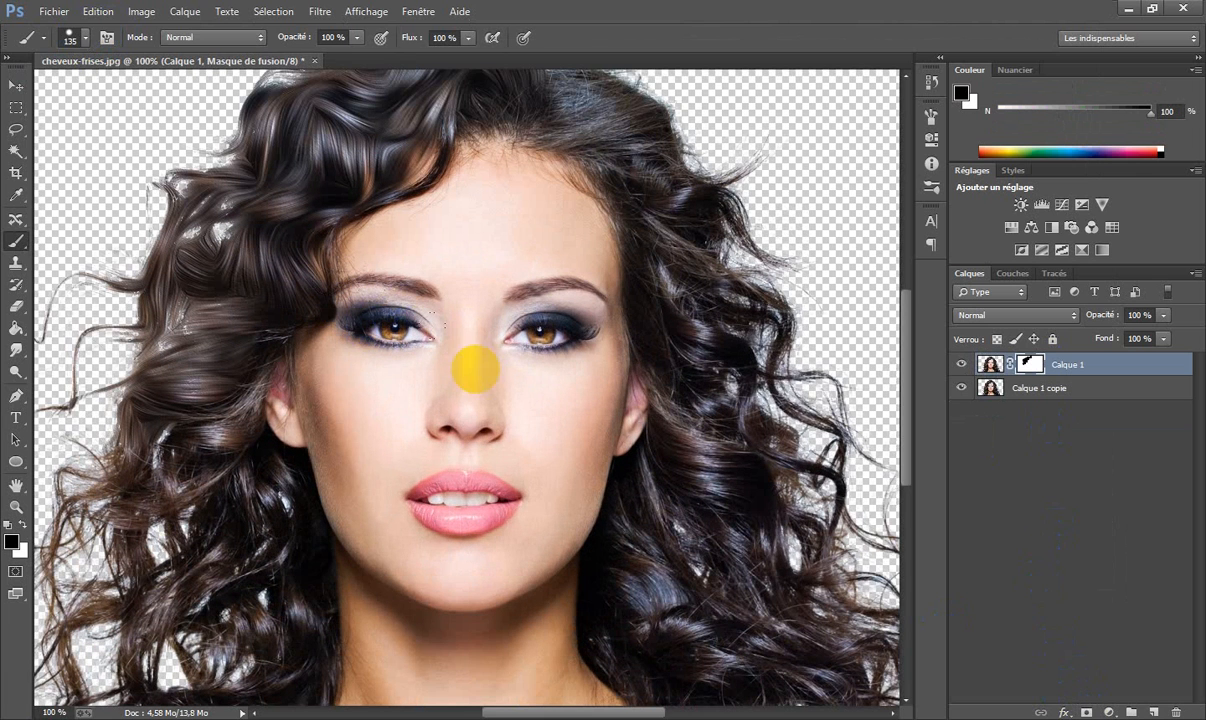
{"action": "left_click_drag", "start_coordinate": [457, 414], "coordinate": [598, 342]}
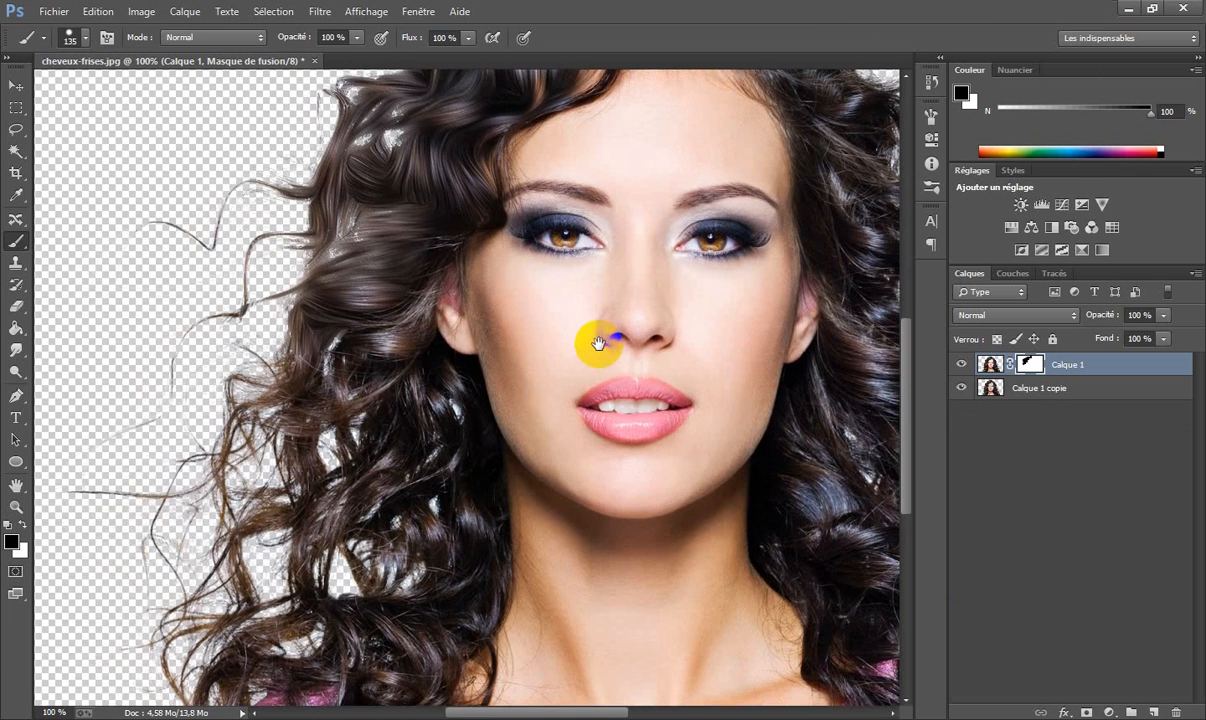
{"action": "mouse_move", "coordinate": [381, 285]}
{"action": "left_mouse_down"}
{"action": "mouse_move", "coordinate": [347, 342]}
{"action": "mouse_move", "coordinate": [355, 369]}
{"action": "mouse_move", "coordinate": [304, 430]}
{"action": "left_mouse_up"}
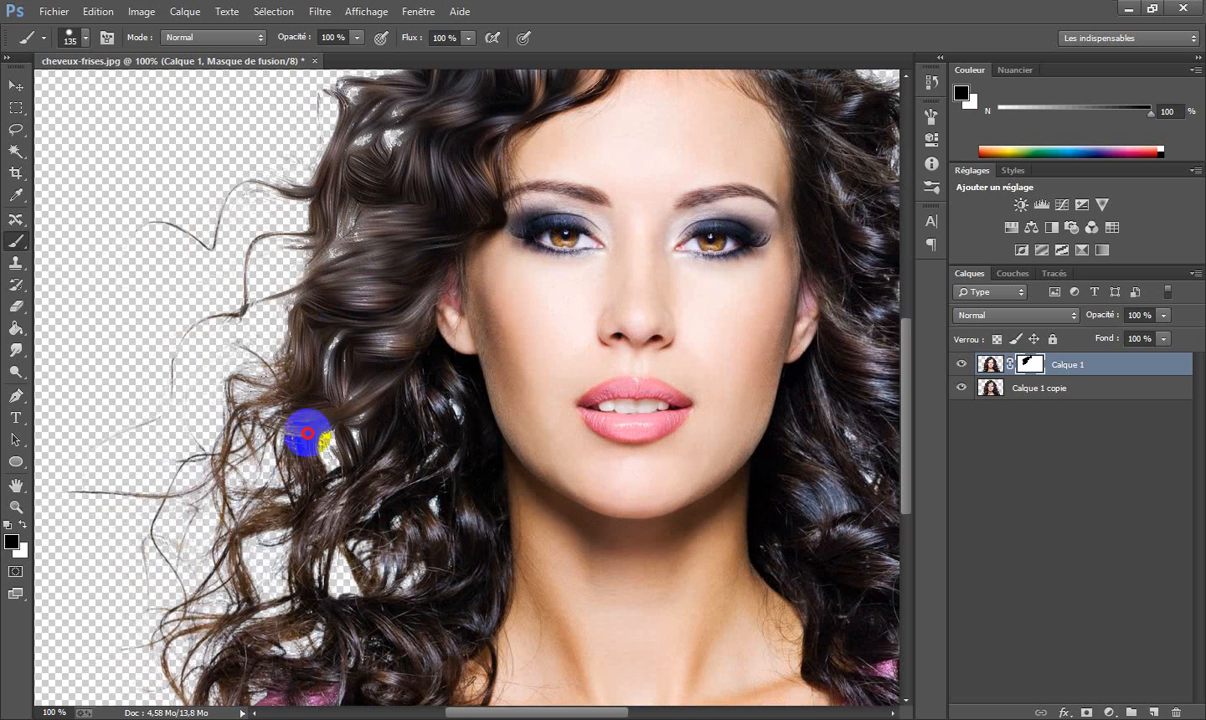
{"action": "mouse_move", "coordinate": [423, 228]}
{"action": "left_mouse_down"}
{"action": "mouse_move", "coordinate": [351, 238]}
{"action": "mouse_move", "coordinate": [386, 170]}
{"action": "mouse_move", "coordinate": [327, 253]}
{"action": "mouse_move", "coordinate": [360, 179]}
{"action": "mouse_move", "coordinate": [358, 240]}
{"action": "left_mouse_up"}
{"action": "scroll", "coordinate": [232, 353], "scroll_direction": "down", "scroll_amount": 2}
{"action": "mouse_move", "coordinate": [232, 353]}
{"action": "left_mouse_down"}
{"action": "mouse_move", "coordinate": [230, 405]}
{"action": "mouse_move", "coordinate": [280, 425]}
{"action": "mouse_move", "coordinate": [315, 480]}
{"action": "mouse_move", "coordinate": [412, 402]}
{"action": "mouse_move", "coordinate": [428, 407]}
{"action": "mouse_move", "coordinate": [440, 494]}
{"action": "mouse_move", "coordinate": [409, 615]}
{"action": "mouse_move", "coordinate": [207, 617]}
{"action": "mouse_move", "coordinate": [188, 626]}
{"action": "mouse_move", "coordinate": [207, 657]}
{"action": "mouse_move", "coordinate": [336, 514]}
{"action": "mouse_move", "coordinate": [404, 570]}
{"action": "mouse_move", "coordinate": [417, 638]}
{"action": "mouse_move", "coordinate": [404, 603]}
{"action": "mouse_move", "coordinate": [444, 571]}
{"action": "mouse_move", "coordinate": [455, 409]}
{"action": "mouse_move", "coordinate": [431, 336]}
{"action": "mouse_move", "coordinate": [403, 304]}
{"action": "left_mouse_up"}
{"action": "scroll", "coordinate": [338, 510], "scroll_direction": "down", "scroll_amount": 3}
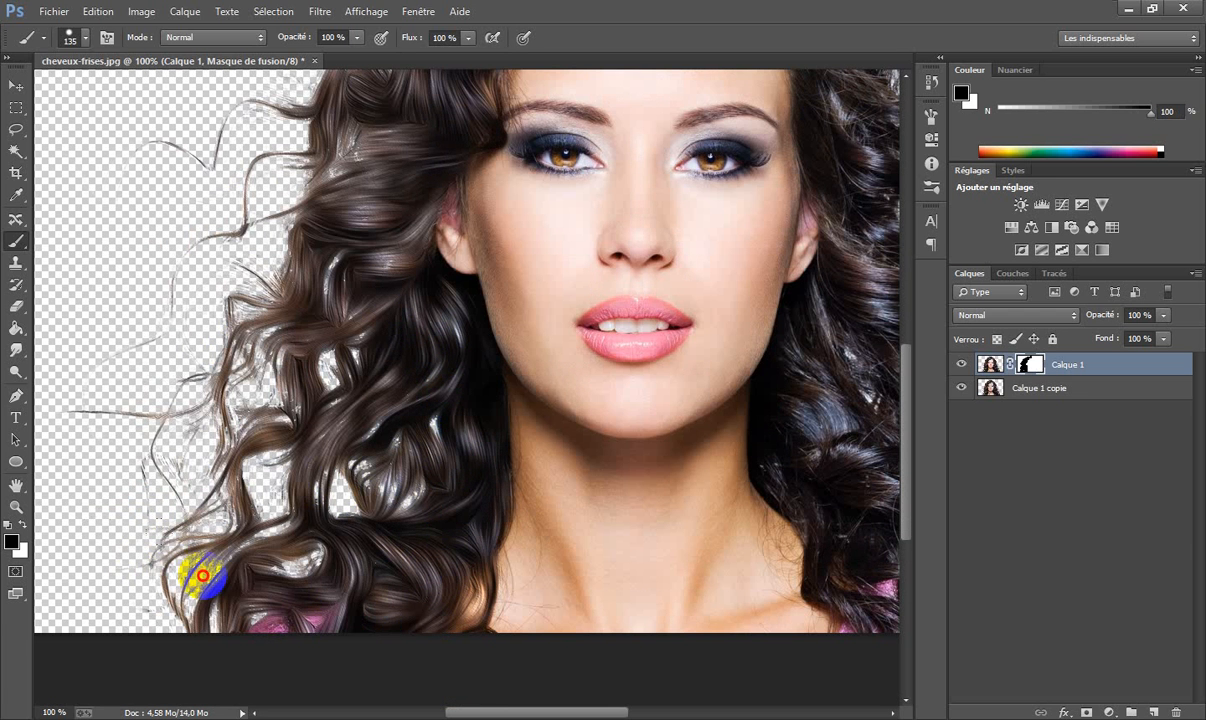
{"action": "mouse_move", "coordinate": [203, 576]}
{"action": "left_mouse_down"}
{"action": "mouse_move", "coordinate": [178, 620]}
{"action": "mouse_move", "coordinate": [210, 619]}
{"action": "left_mouse_up"}
{"action": "scroll", "coordinate": [222, 595], "scroll_direction": "up", "scroll_amount": 5}
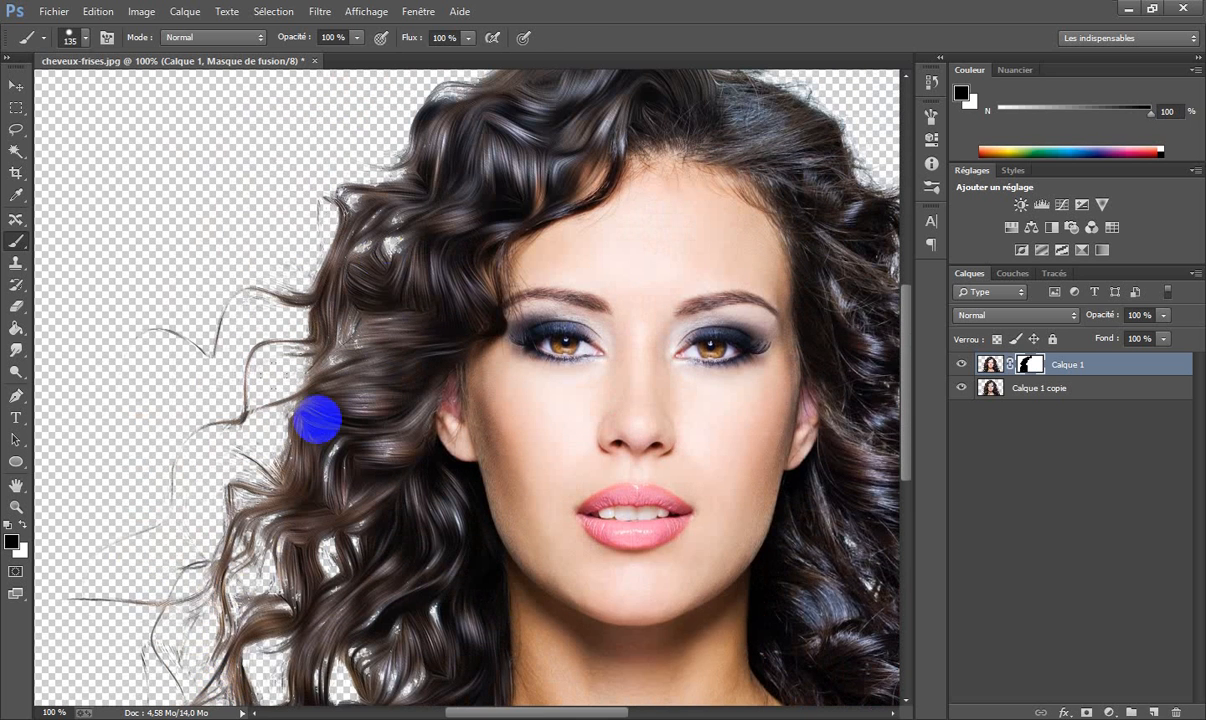
- Paint black on Calque 1's mask over the top of the head and the upper curls on the image's right side
{"action": "scroll", "coordinate": [307, 431], "scroll_direction": "up", "scroll_amount": 3}
{"action": "left_click", "coordinate": [661, 146]}
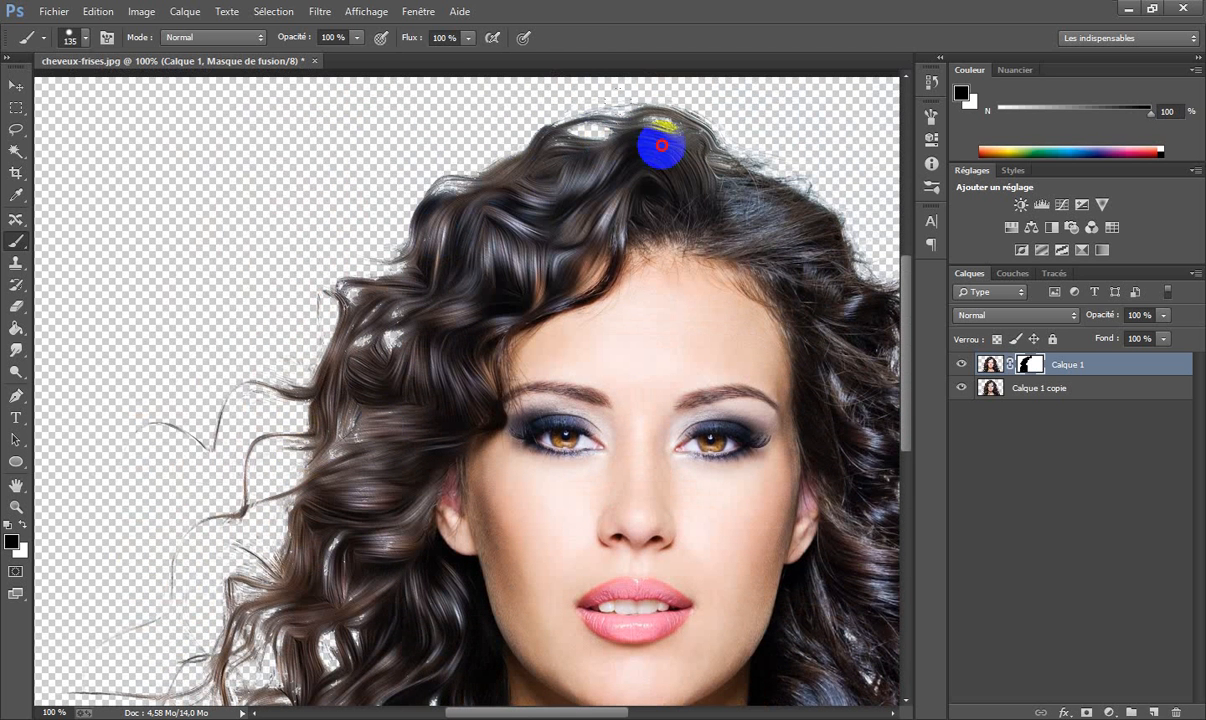
{"action": "mouse_move", "coordinate": [661, 146]}
{"action": "left_mouse_down"}
{"action": "mouse_move", "coordinate": [762, 194]}
{"action": "mouse_move", "coordinate": [681, 183]}
{"action": "mouse_move", "coordinate": [670, 194]}
{"action": "mouse_move", "coordinate": [810, 257]}
{"action": "mouse_move", "coordinate": [551, 207]}
{"action": "mouse_move", "coordinate": [606, 299]}
{"action": "mouse_move", "coordinate": [608, 345]}
{"action": "left_mouse_up"}
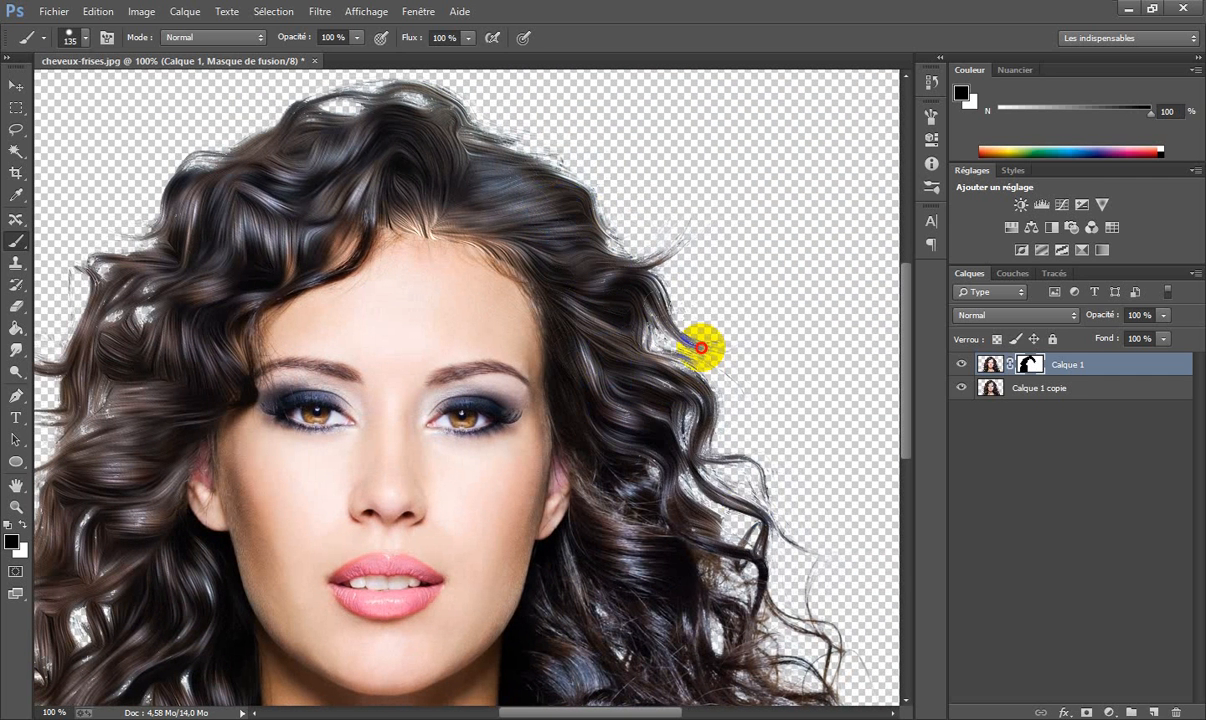
{"action": "mouse_move", "coordinate": [701, 347]}
{"action": "left_mouse_down"}
{"action": "mouse_move", "coordinate": [717, 456]}
{"action": "mouse_move", "coordinate": [674, 484]}
{"action": "mouse_move", "coordinate": [659, 522]}
{"action": "mouse_move", "coordinate": [619, 469]}
{"action": "mouse_move", "coordinate": [709, 461]}
{"action": "mouse_move", "coordinate": [757, 568]}
{"action": "left_mouse_up"}
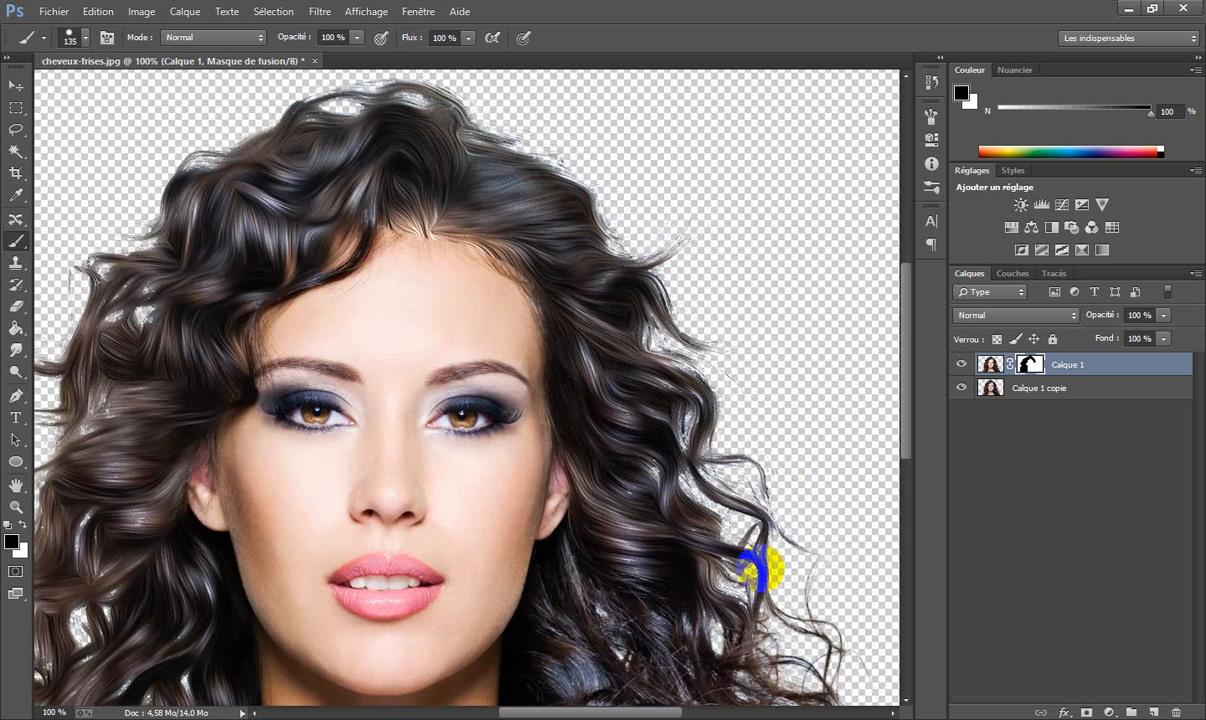
- Paint black on Calque 1's mask over the lower curls and loose strands on the image's right side
{"action": "scroll", "coordinate": [813, 420], "scroll_direction": "down", "scroll_amount": 4}
{"action": "mouse_move", "coordinate": [612, 335]}
{"action": "left_mouse_down"}
{"action": "mouse_move", "coordinate": [630, 390]}
{"action": "mouse_move", "coordinate": [598, 388]}
{"action": "mouse_move", "coordinate": [560, 495]}
{"action": "mouse_move", "coordinate": [614, 639]}
{"action": "mouse_move", "coordinate": [880, 650]}
{"action": "mouse_move", "coordinate": [796, 501]}
{"action": "mouse_move", "coordinate": [765, 389]}
{"action": "mouse_move", "coordinate": [687, 476]}
{"action": "mouse_move", "coordinate": [709, 371]}
{"action": "mouse_move", "coordinate": [686, 323]}
{"action": "mouse_move", "coordinate": [684, 226]}
{"action": "mouse_move", "coordinate": [691, 264]}
{"action": "left_mouse_up"}
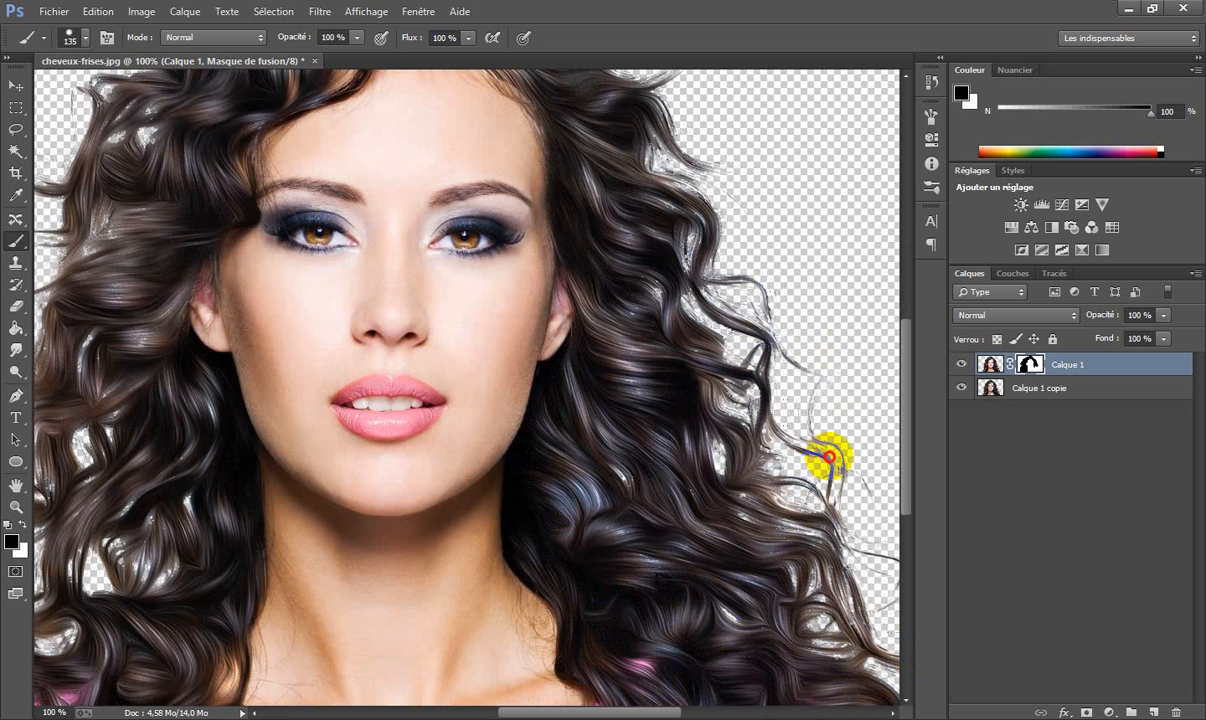
{"action": "left_click", "coordinate": [906, 642]}
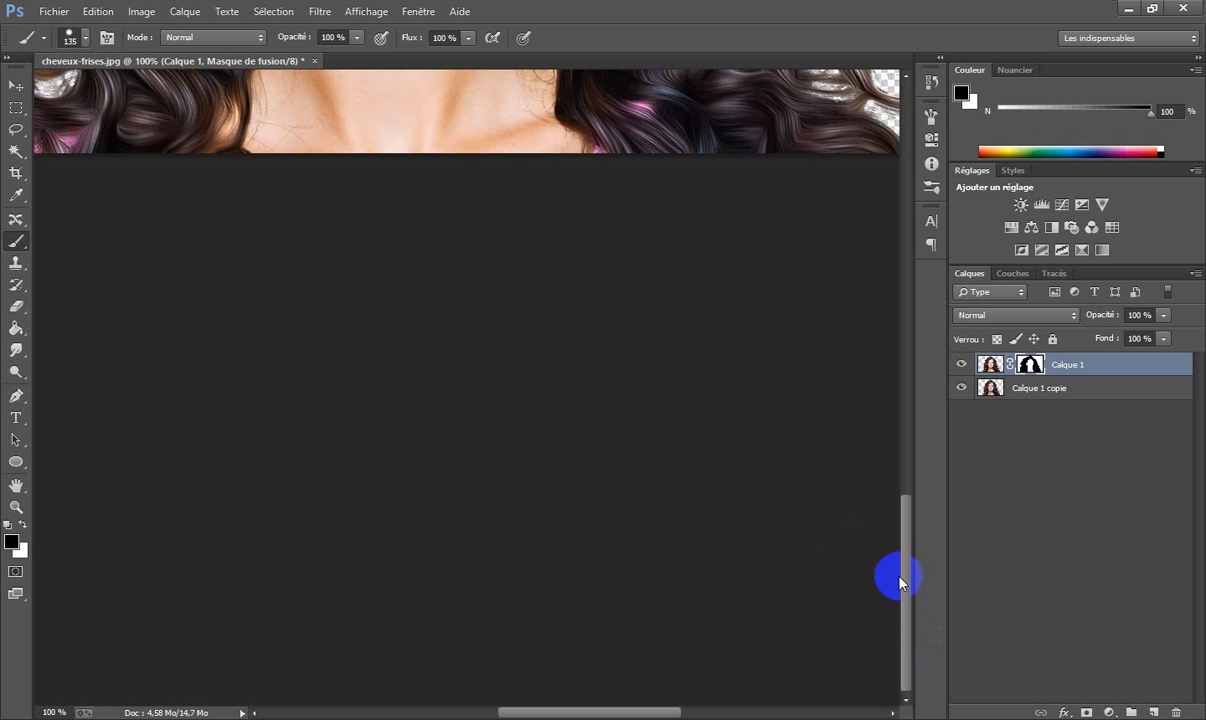
{"action": "left_click_drag", "start_coordinate": [698, 328], "coordinate": [614, 668]}
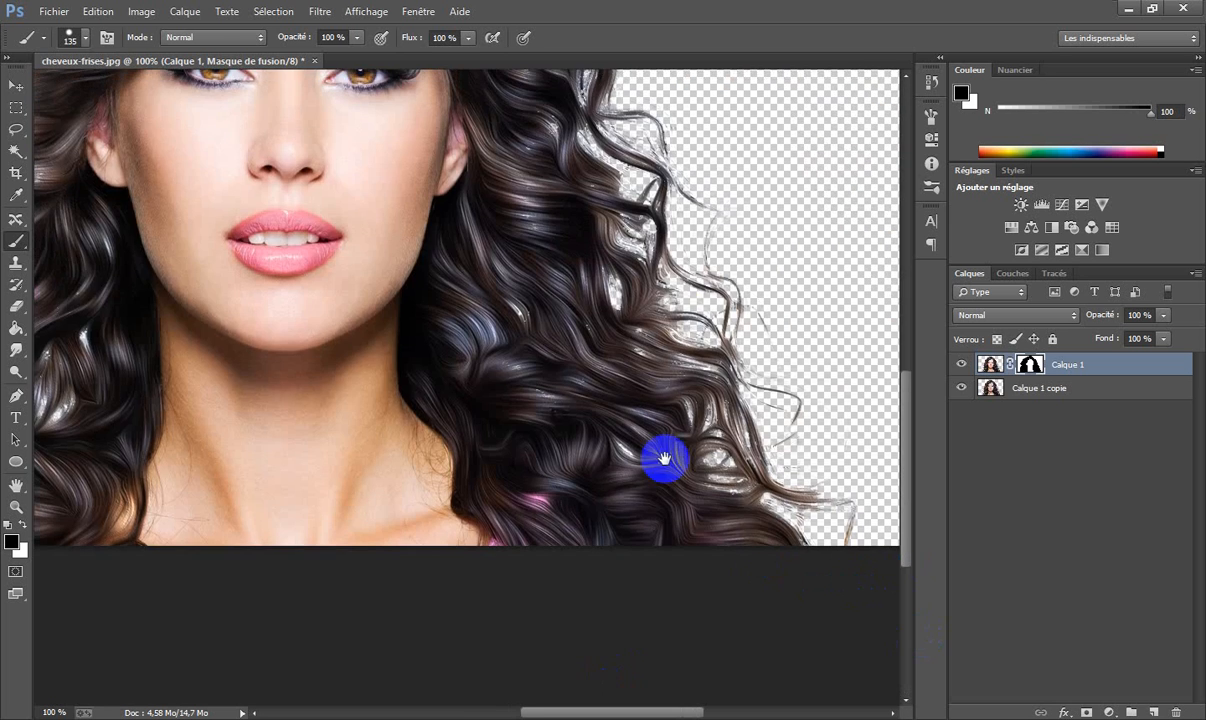
{"action": "left_click_drag", "start_coordinate": [707, 300], "coordinate": [723, 555]}
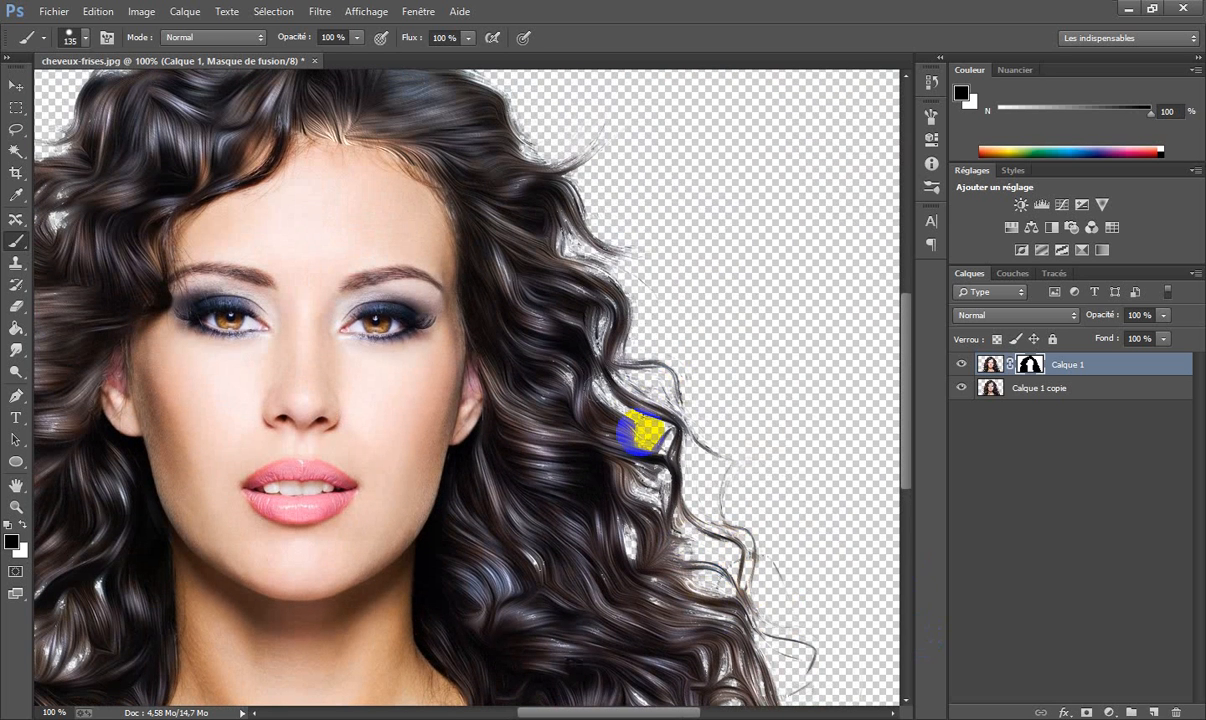
{"action": "left_click_drag", "start_coordinate": [620, 237], "coordinate": [710, 335]}
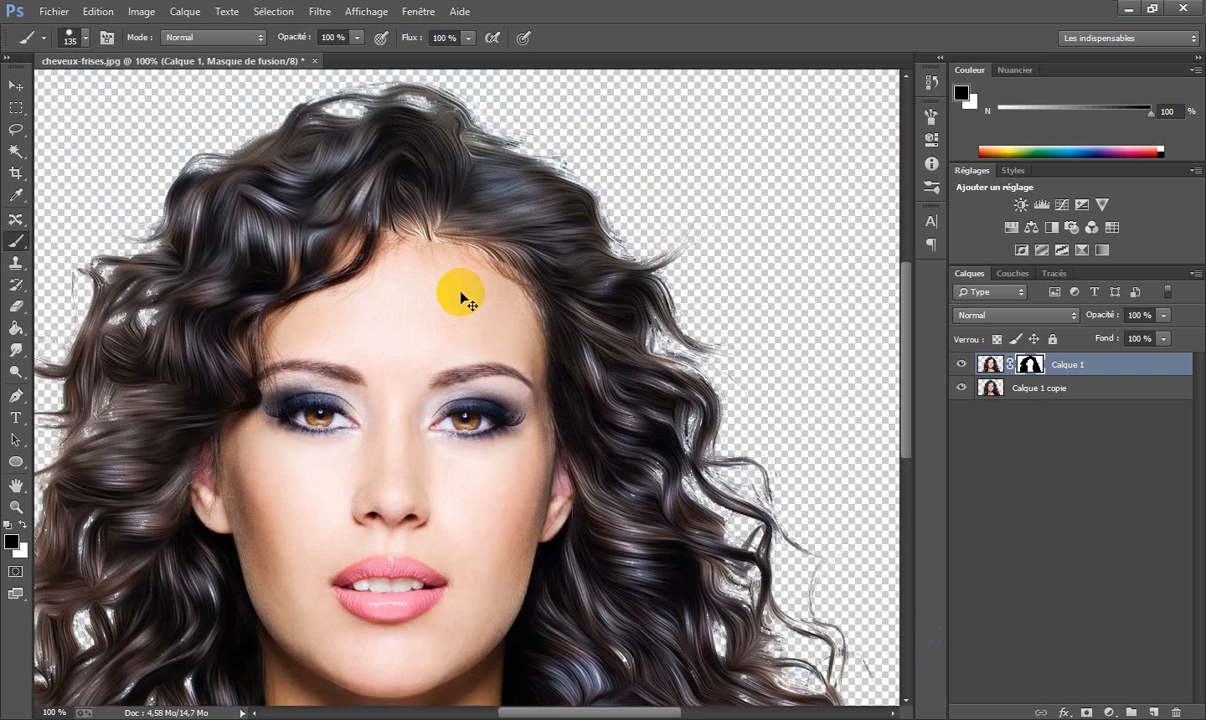
- Reduce the brush to 69 px and paint white on the mask along the forehead's edge to restore the original skin
{"action": "left_click_drag", "start_coordinate": [471, 282], "coordinate": [443, 290]}
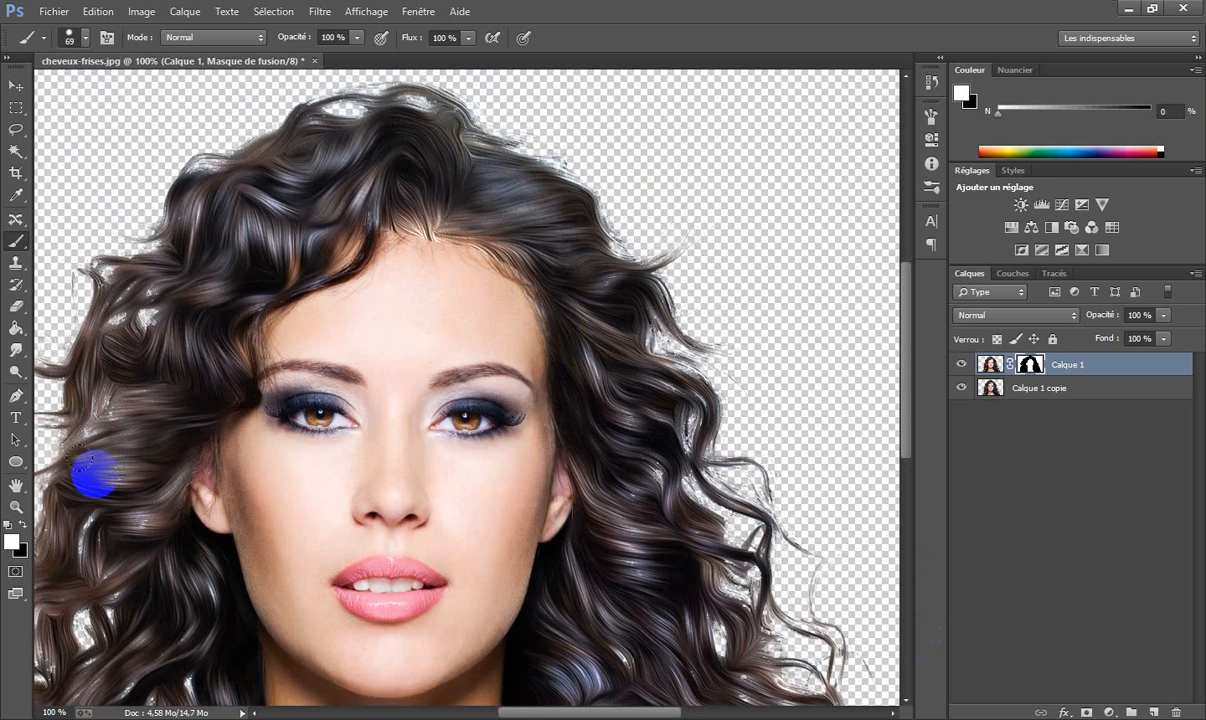
{"action": "left_click", "coordinate": [494, 311]}
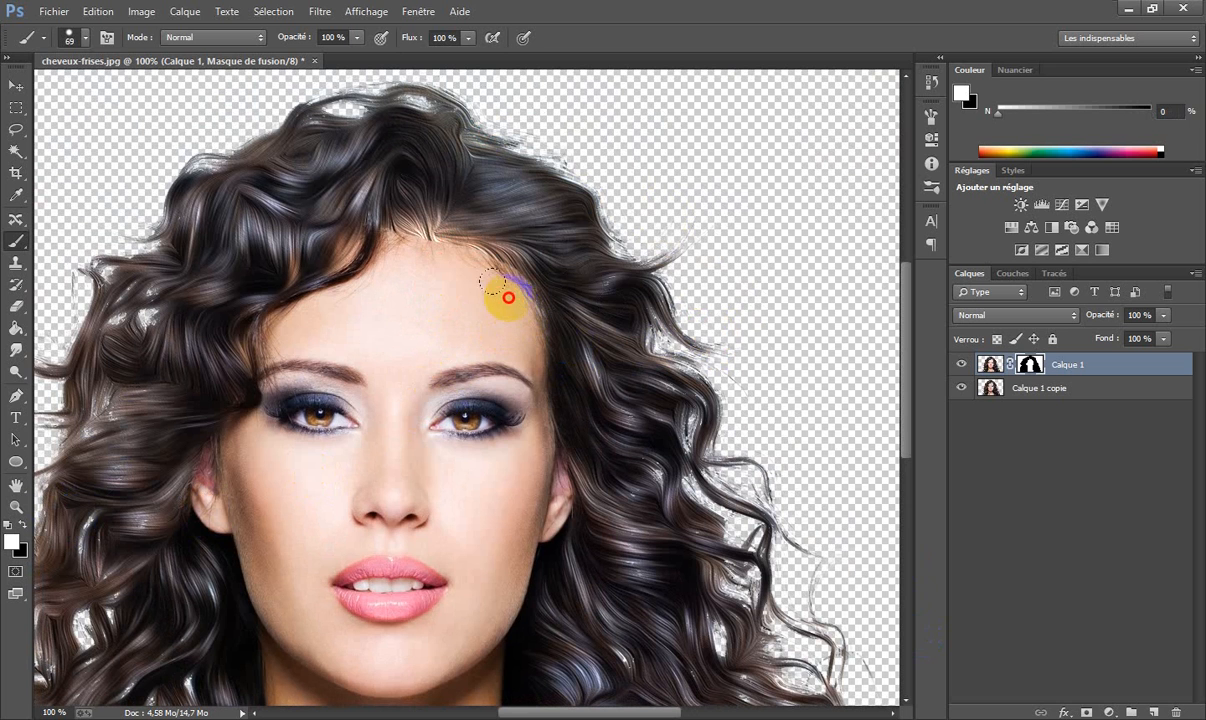
{"action": "mouse_move", "coordinate": [492, 281]}
{"action": "left_mouse_down"}
{"action": "mouse_move", "coordinate": [428, 266]}
{"action": "mouse_move", "coordinate": [481, 294]}
{"action": "mouse_move", "coordinate": [478, 280]}
{"action": "mouse_move", "coordinate": [428, 259]}
{"action": "mouse_move", "coordinate": [483, 276]}
{"action": "left_mouse_up"}
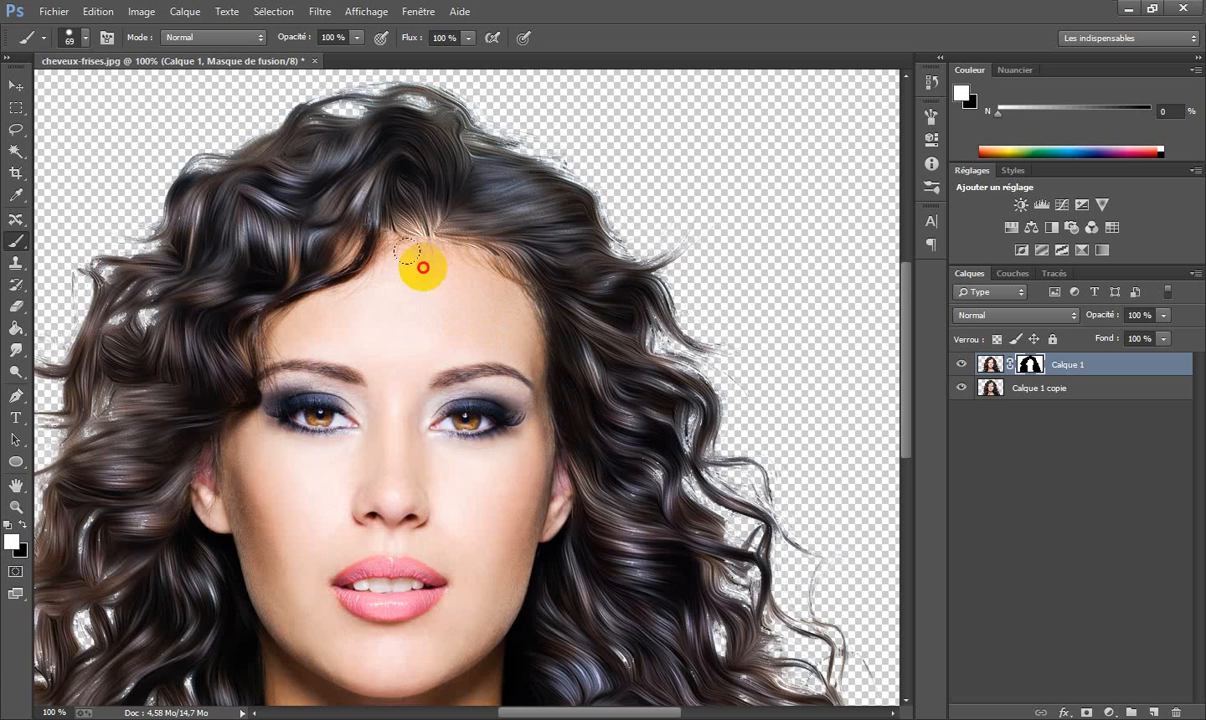
{"action": "left_click_drag", "start_coordinate": [406, 250], "coordinate": [383, 241]}
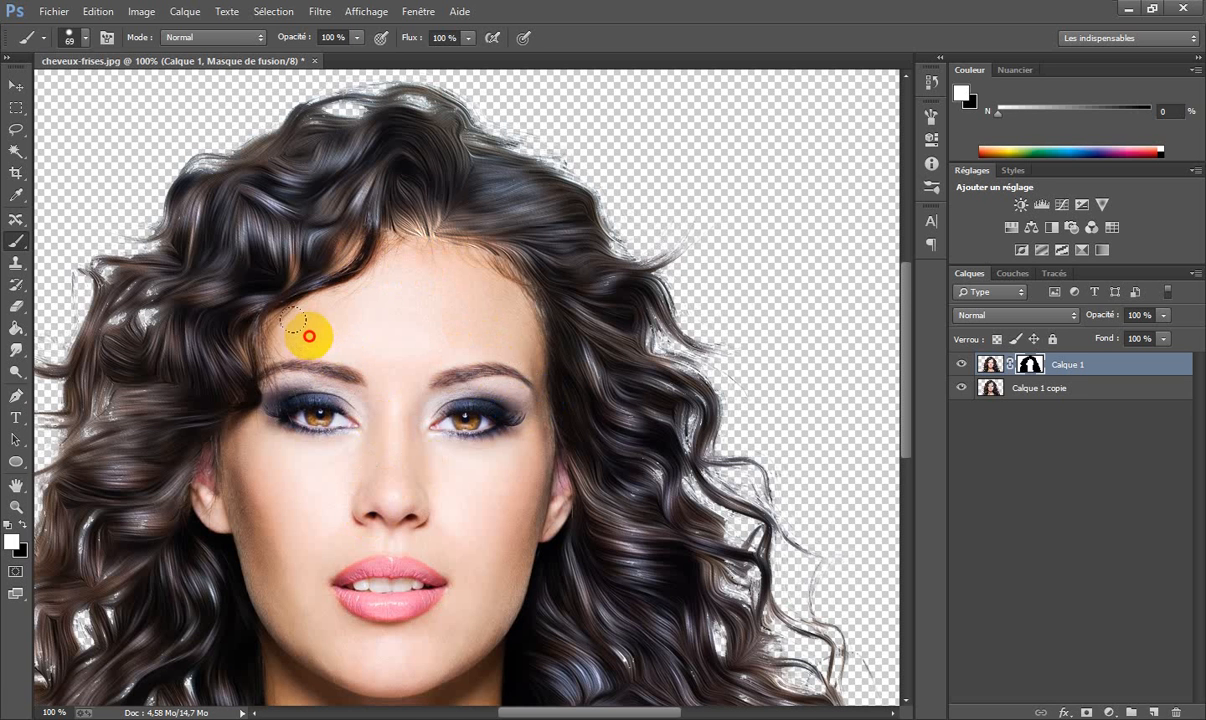
{"action": "left_click_drag", "start_coordinate": [293, 320], "coordinate": [263, 327]}
- Touch up the hair along the hairline with black on the mask, reset the foreground to white and view the portrait at 50 %
{"action": "key", "text": "x"}
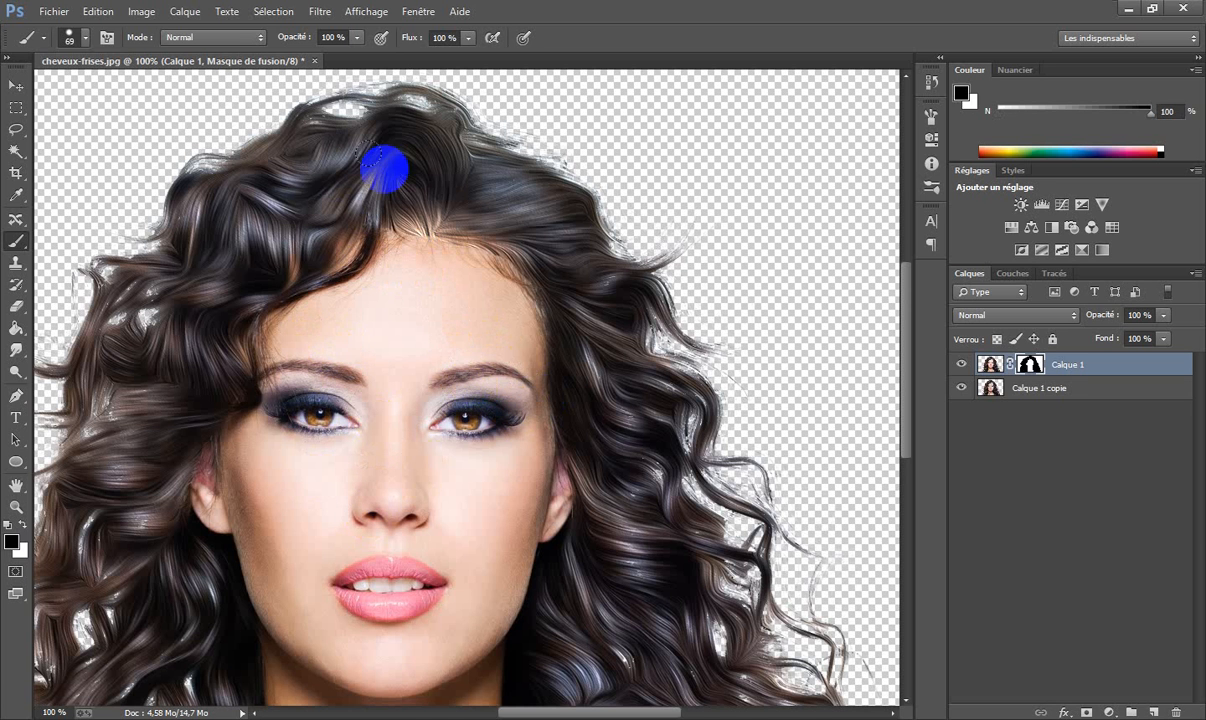
{"action": "mouse_move", "coordinate": [369, 152]}
{"action": "left_mouse_down"}
{"action": "mouse_move", "coordinate": [406, 197]}
{"action": "mouse_move", "coordinate": [646, 301]}
{"action": "mouse_move", "coordinate": [553, 277]}
{"action": "mouse_move", "coordinate": [632, 350]}
{"action": "left_mouse_up"}
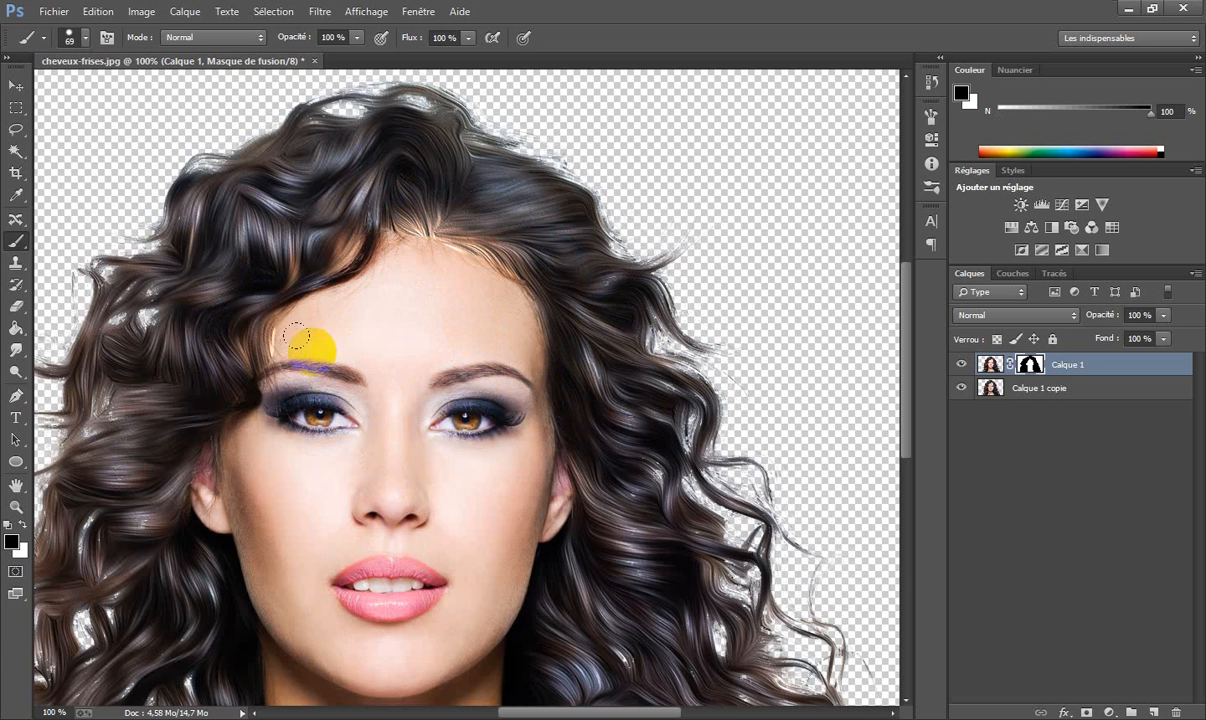
{"action": "key", "text": "x"}
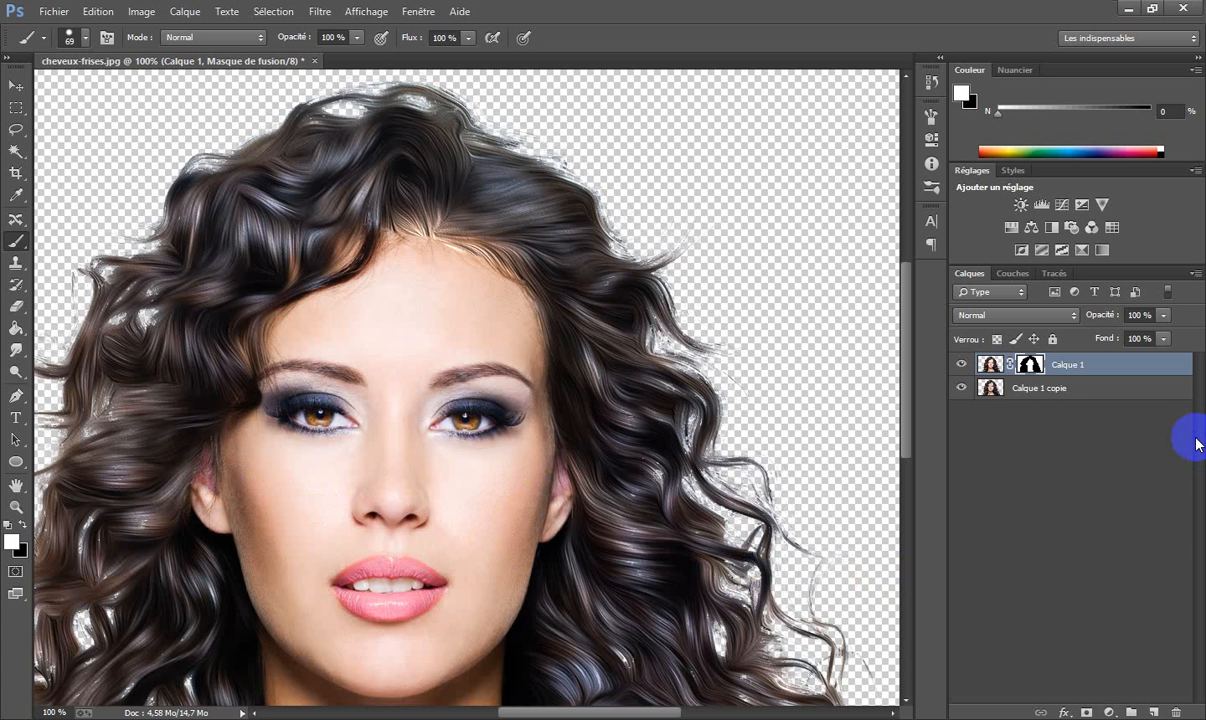
{"action": "key", "text": "ctrl+minus"}
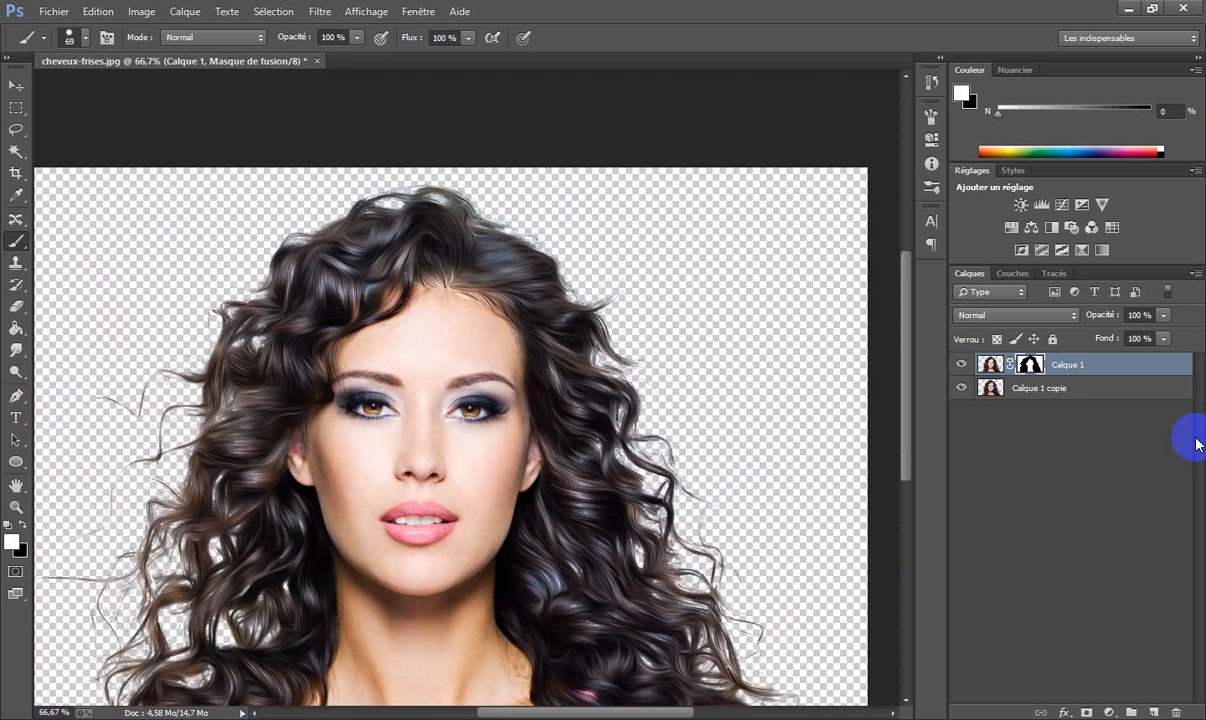
{"action": "key", "text": "ctrl+minus"}
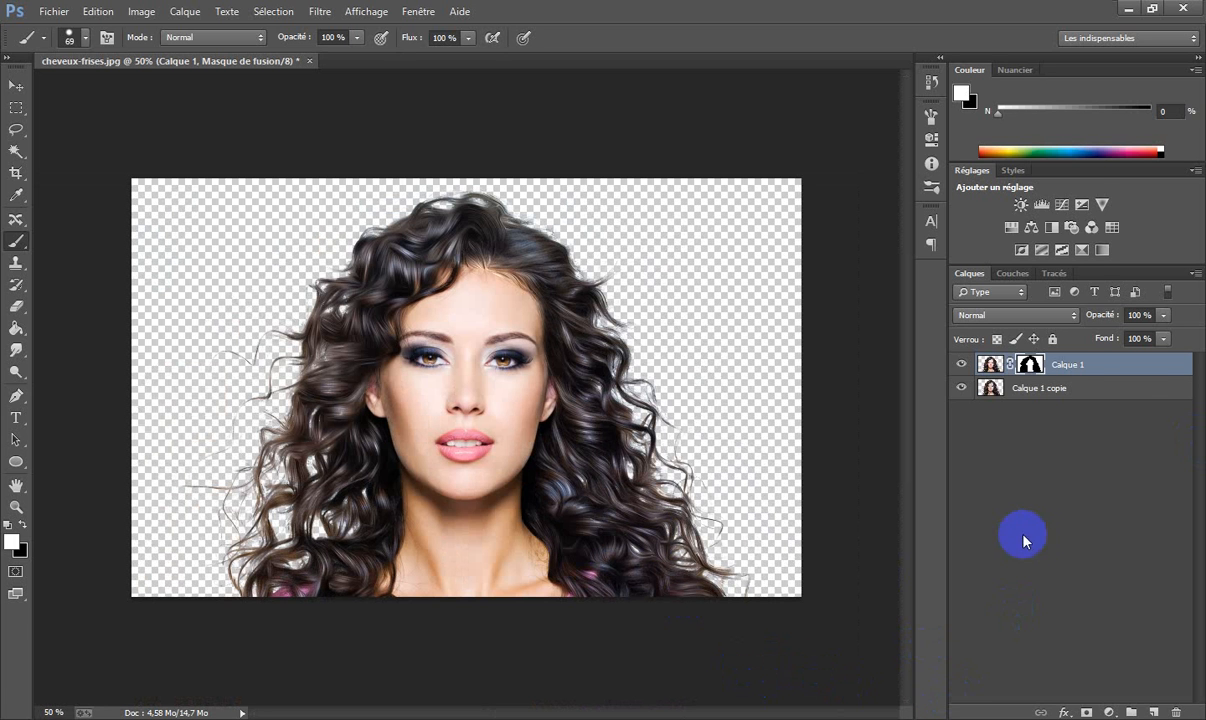
- Merge Calque 1 with the layer below and duplicate the merged layer
{"action": "right_click", "coordinate": [1108, 379]}
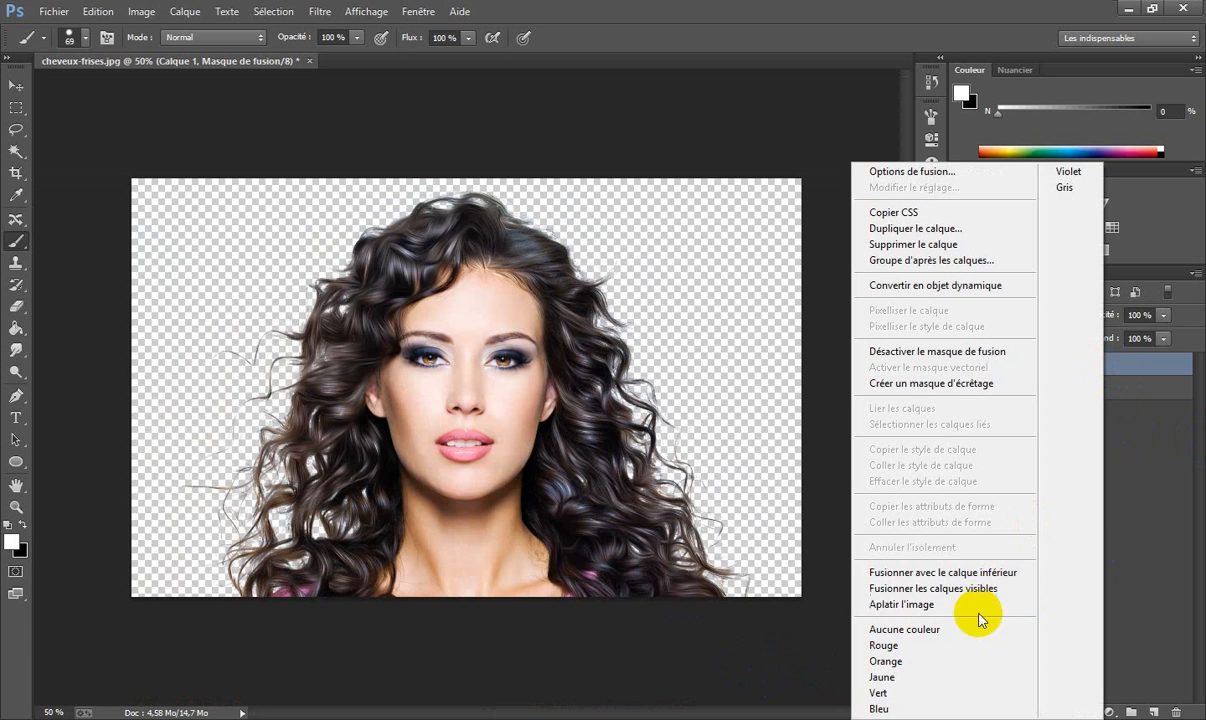
{"action": "left_click", "coordinate": [990, 573]}
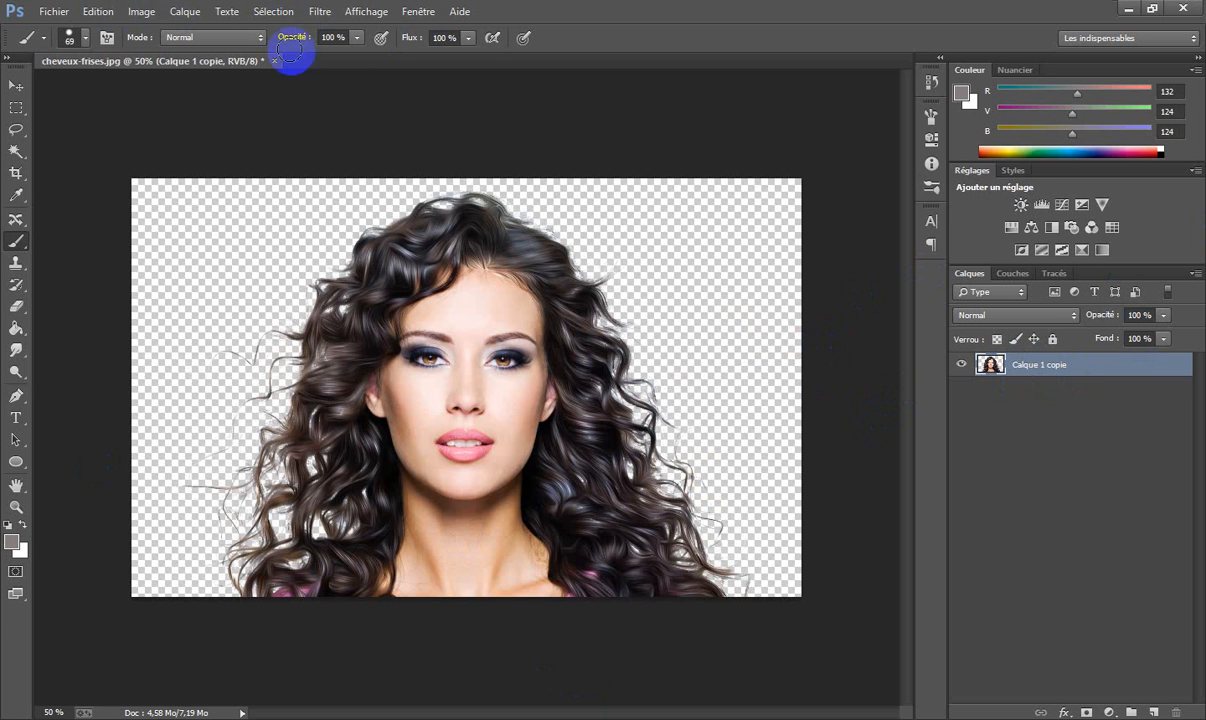
{"action": "key", "text": "ctrl+j"}
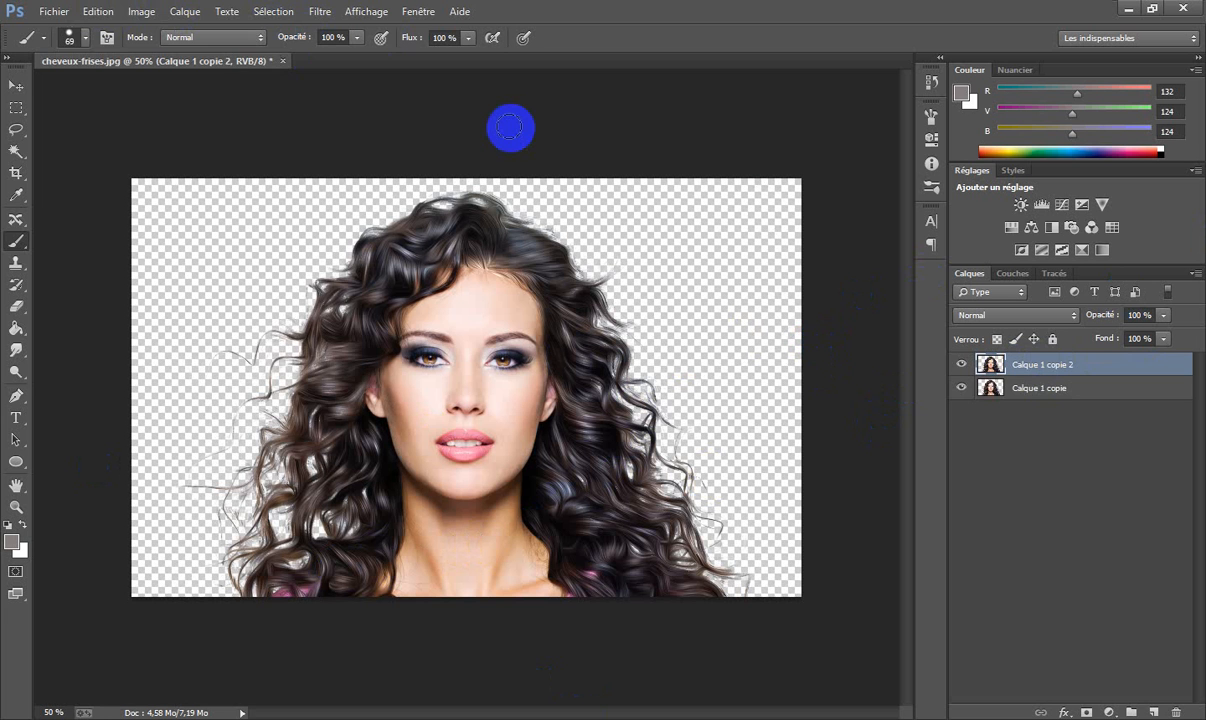
- Desaturate the duplicate portrait layer, Calque 1 copie 2
{"action": "left_click", "coordinate": [141, 13]}
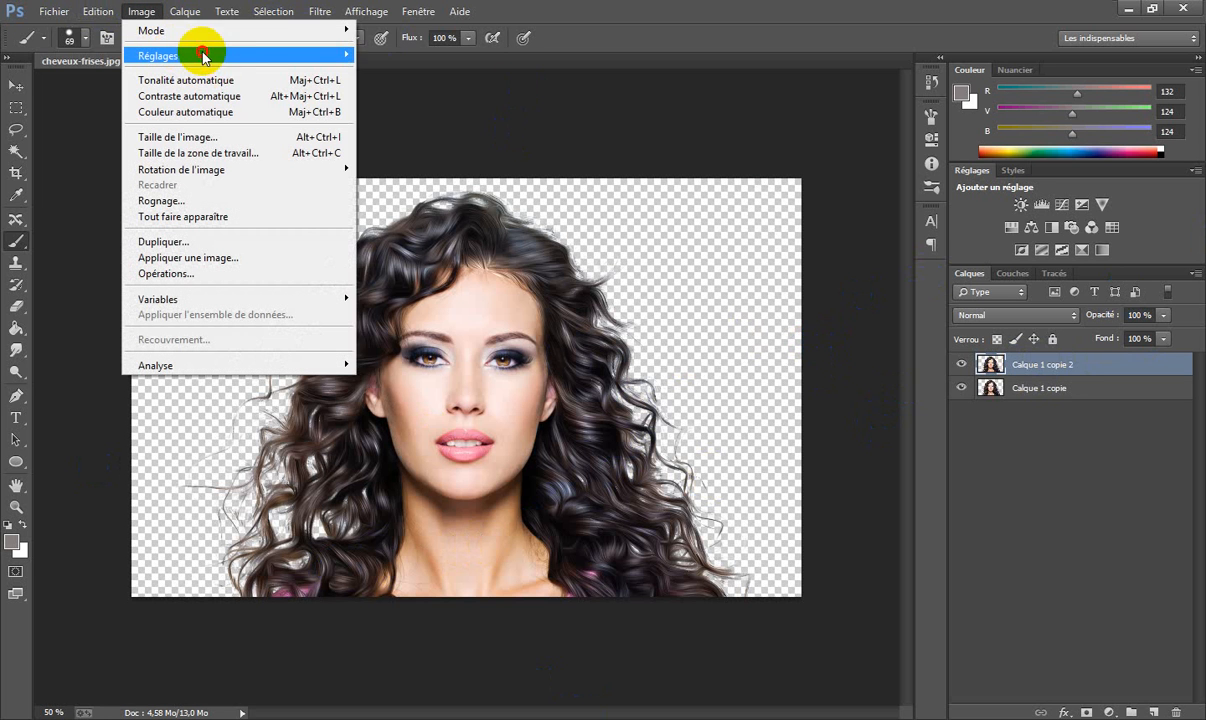
{"action": "mouse_move", "coordinate": [202, 54]}
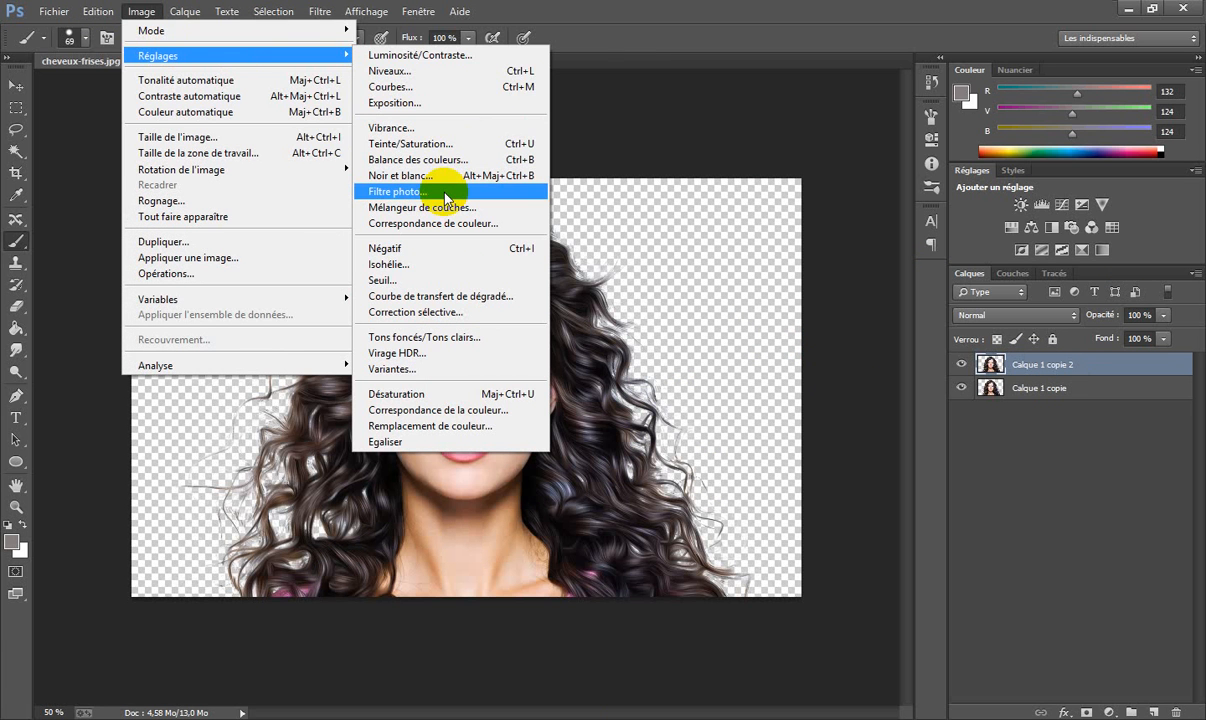
{"action": "left_click", "coordinate": [440, 395]}
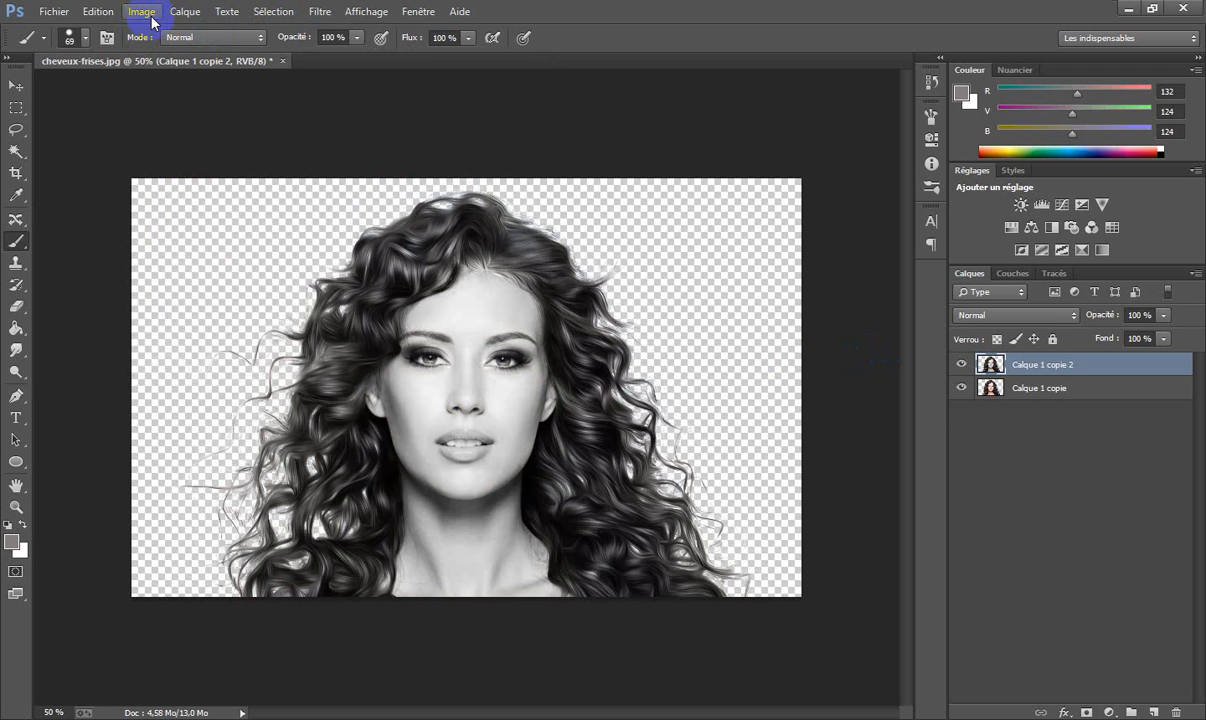
- Duplicate the desaturated layer and set all six colours of a Noir et blanc adjustment on the copy to 300 %
{"action": "key", "text": "ctrl+j"}
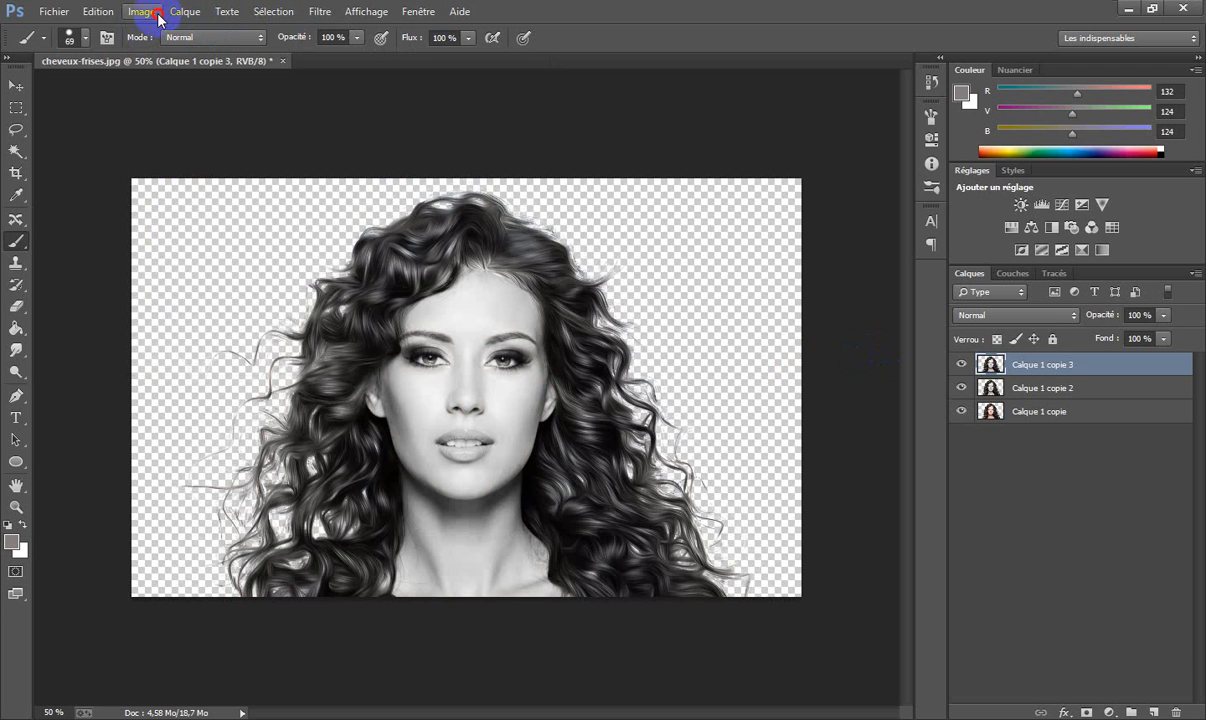
{"action": "left_click", "coordinate": [148, 12]}
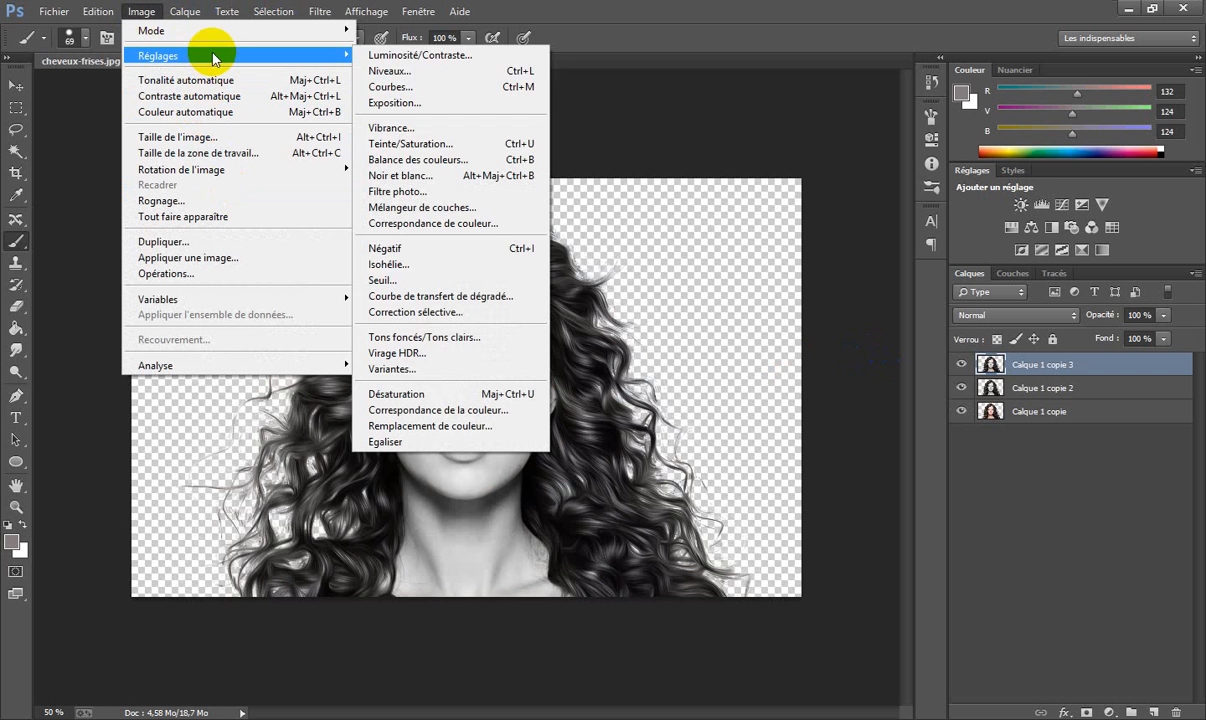
{"action": "left_click", "coordinate": [447, 178]}
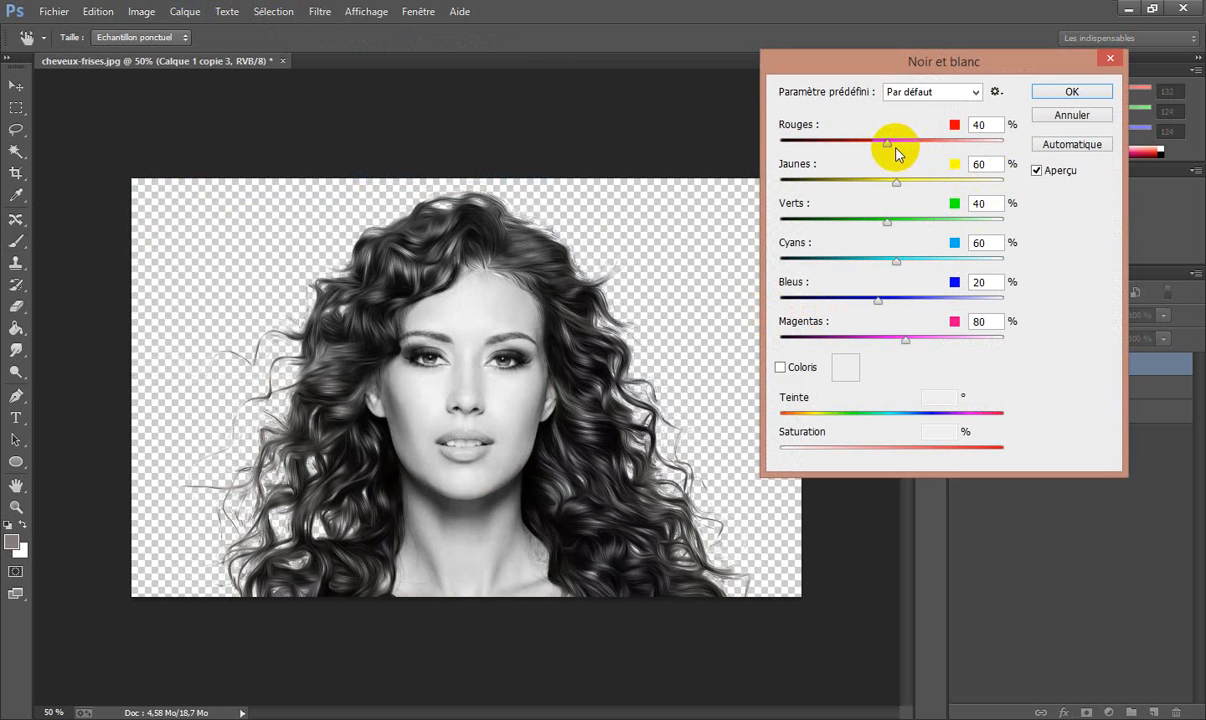
{"action": "left_click_drag", "start_coordinate": [888, 147], "coordinate": [1009, 135]}
{"action": "left_click_drag", "start_coordinate": [896, 183], "coordinate": [1017, 185]}
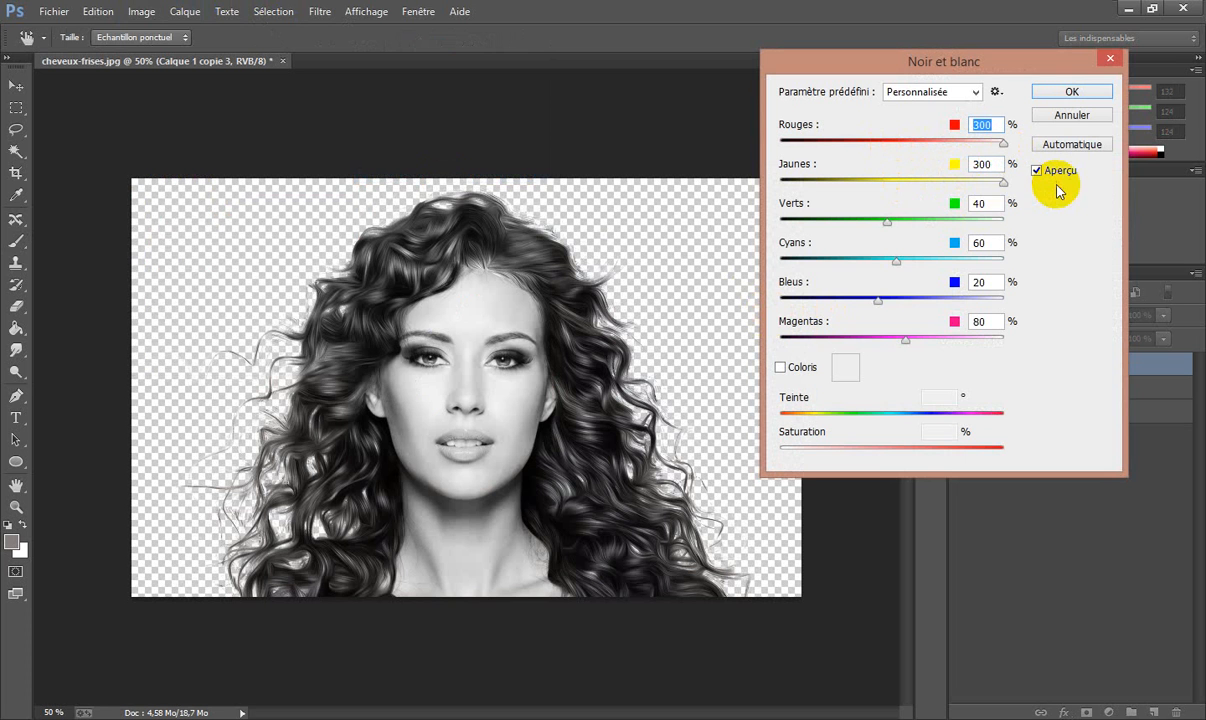
{"action": "left_click_drag", "start_coordinate": [886, 222], "coordinate": [1033, 218]}
{"action": "left_click_drag", "start_coordinate": [845, 258], "coordinate": [1124, 265]}
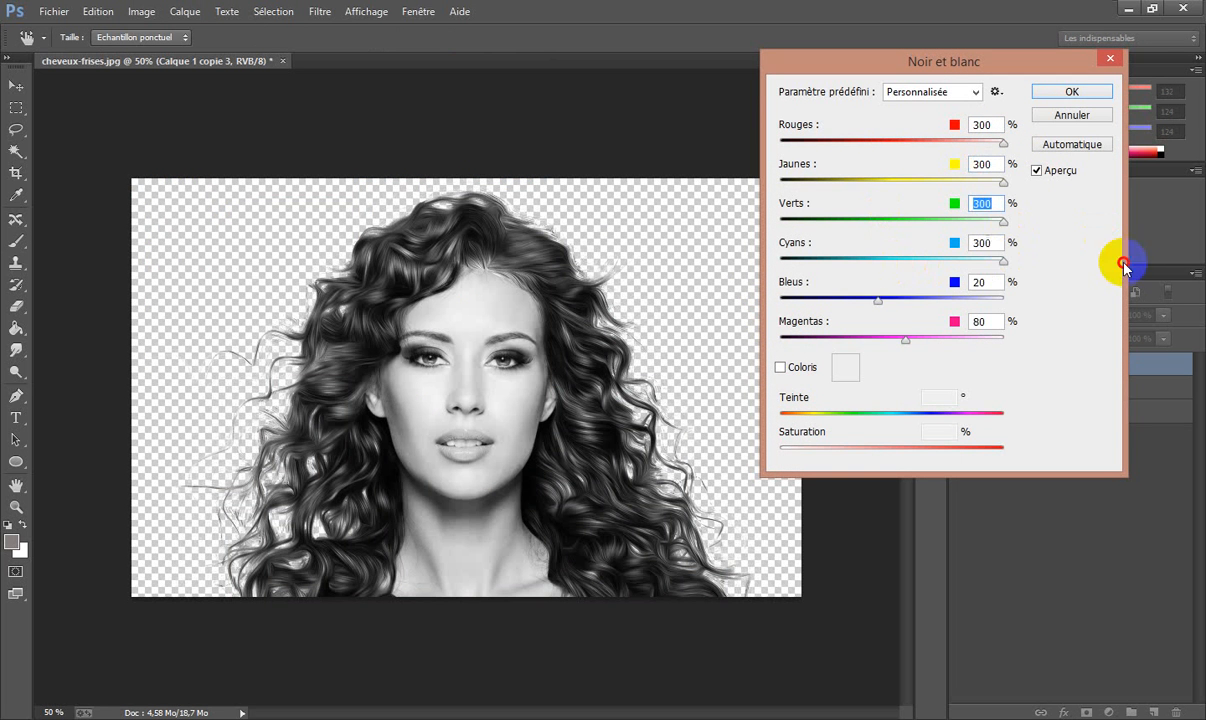
{"action": "left_click_drag", "start_coordinate": [877, 300], "coordinate": [1036, 296]}
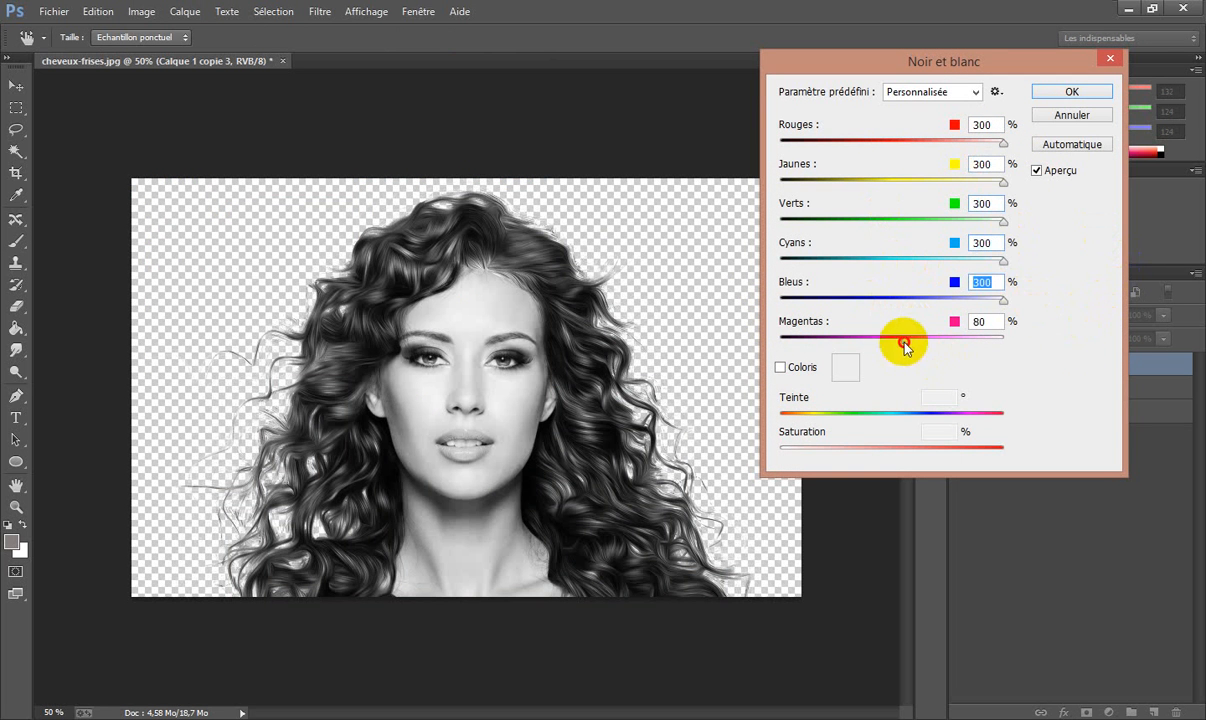
{"action": "left_click_drag", "start_coordinate": [904, 339], "coordinate": [1121, 345]}
- Tint the portrait gold with the Coloris option at a hue of 47° and a stronger saturation, and apply the Noir et blanc adjustment
{"action": "left_click", "coordinate": [782, 368]}
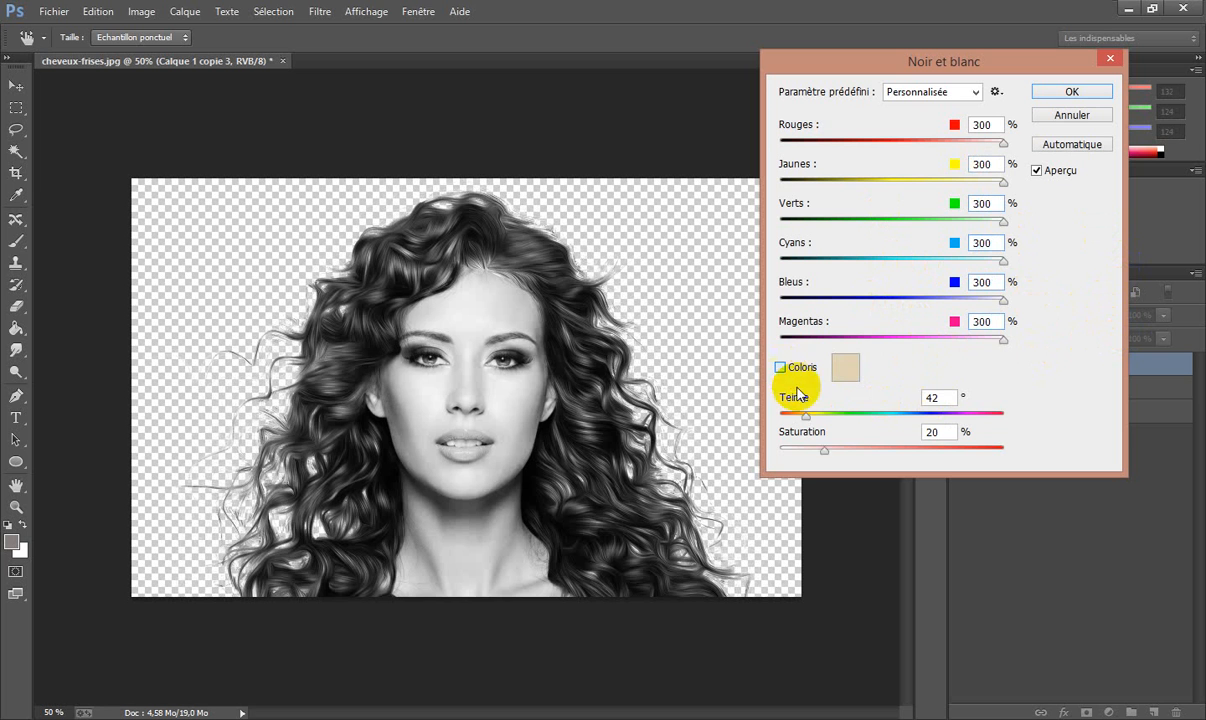
{"action": "left_click_drag", "start_coordinate": [809, 419], "coordinate": [935, 462]}
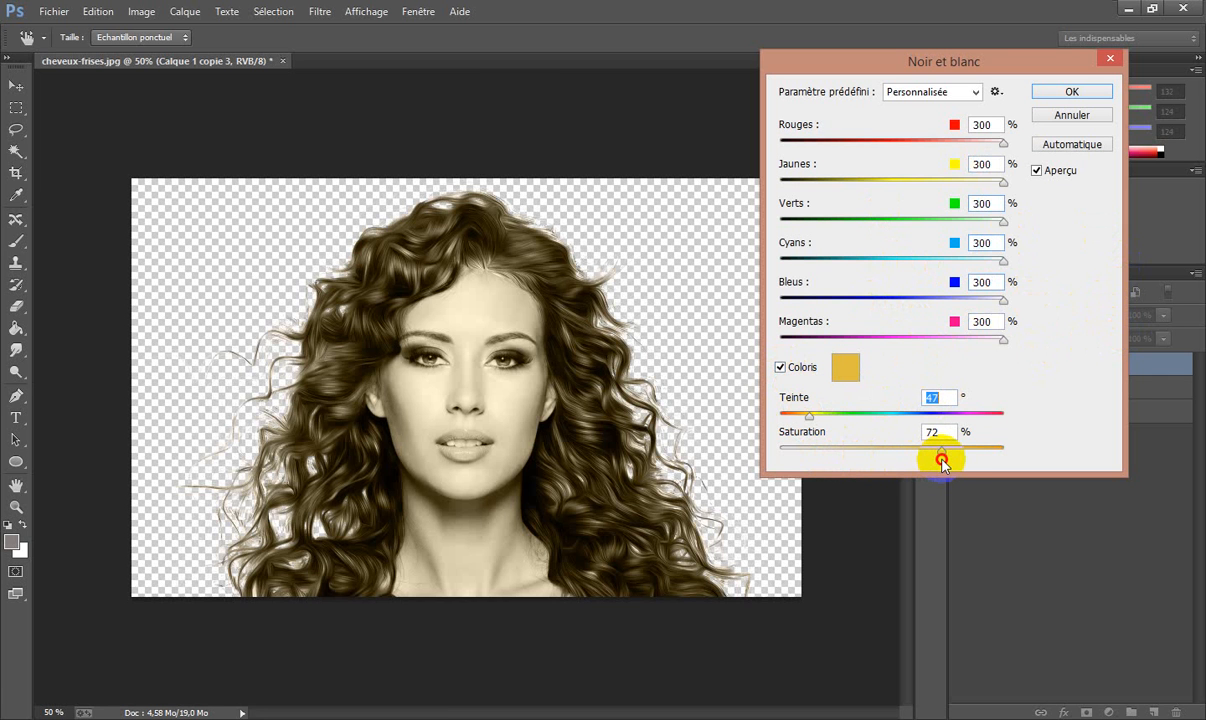
{"action": "left_click_drag", "start_coordinate": [955, 460], "coordinate": [983, 461]}
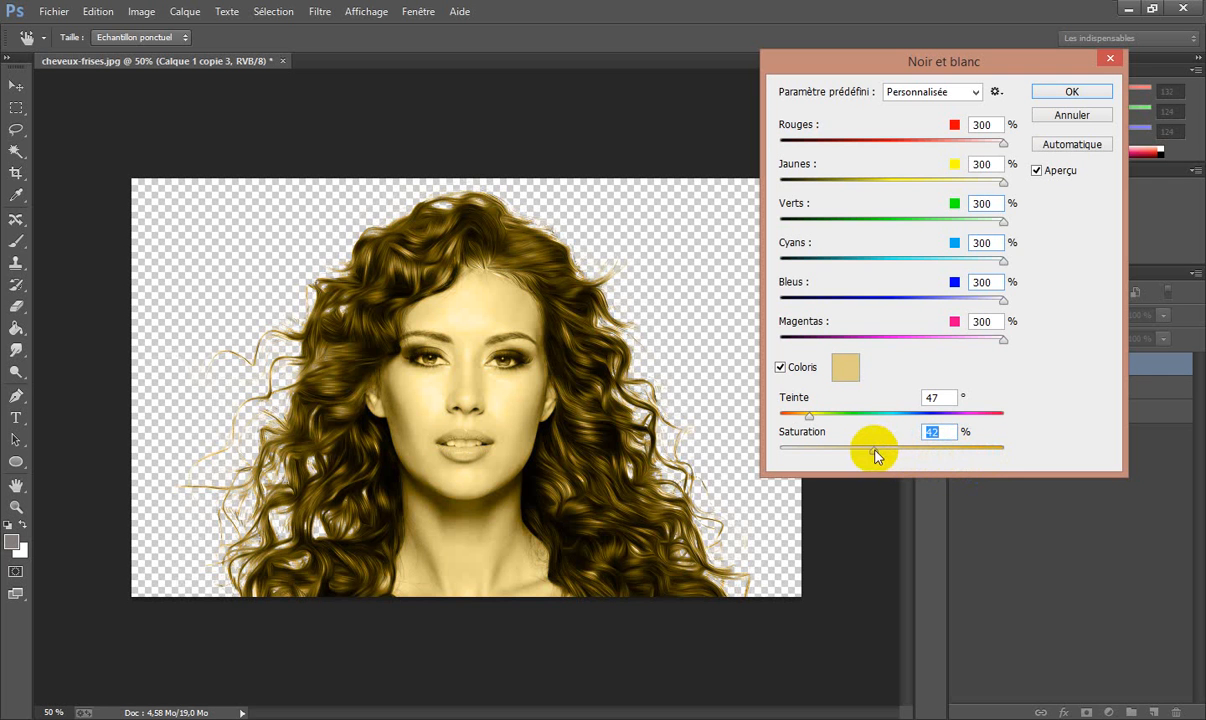
{"action": "left_click", "coordinate": [1071, 96]}
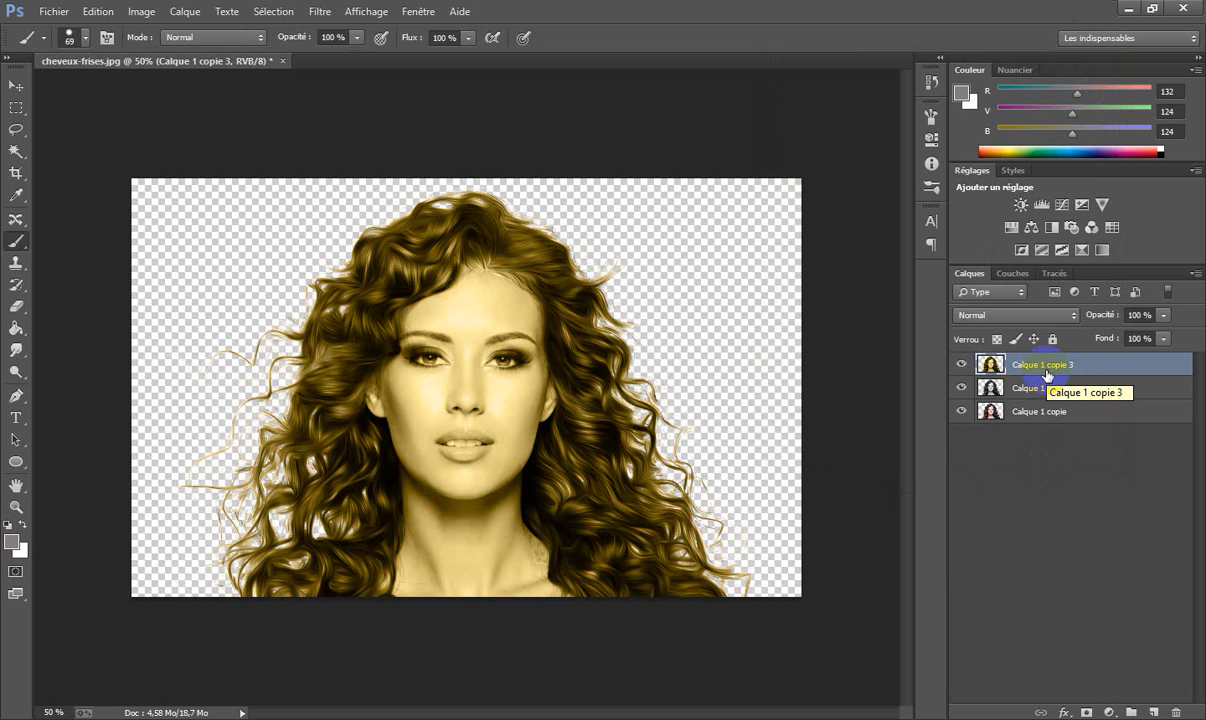
- Add a Courbes adjustment layer above Calque 1 copie 3, raising the shadows and lowering the highlights with a point at input 189, output 160
{"action": "left_click", "coordinate": [1112, 710]}
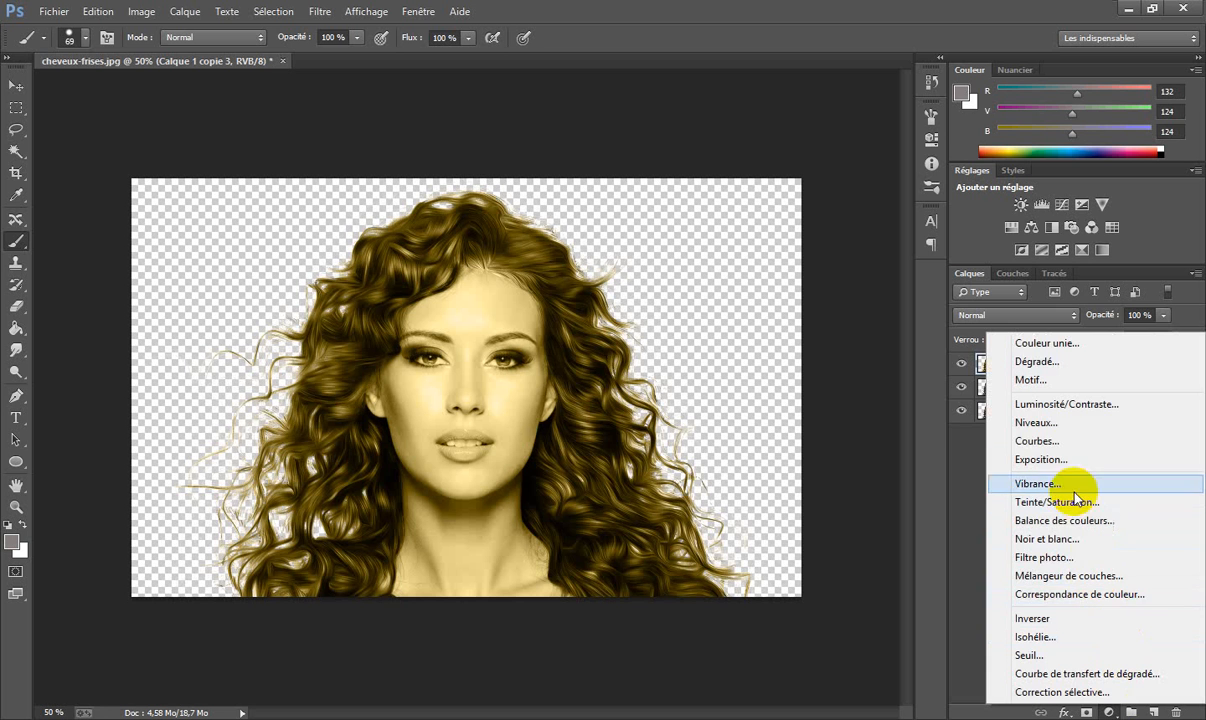
{"action": "left_click", "coordinate": [1062, 442]}
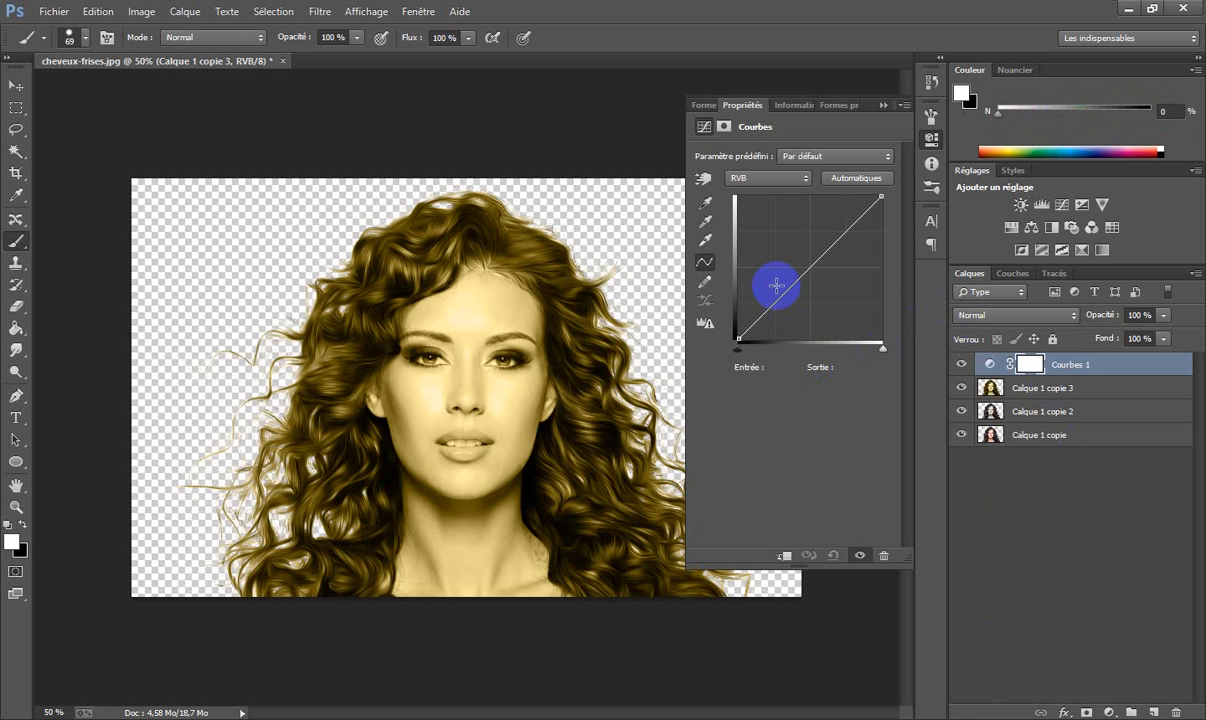
{"action": "left_click_drag", "start_coordinate": [782, 298], "coordinate": [771, 281]}
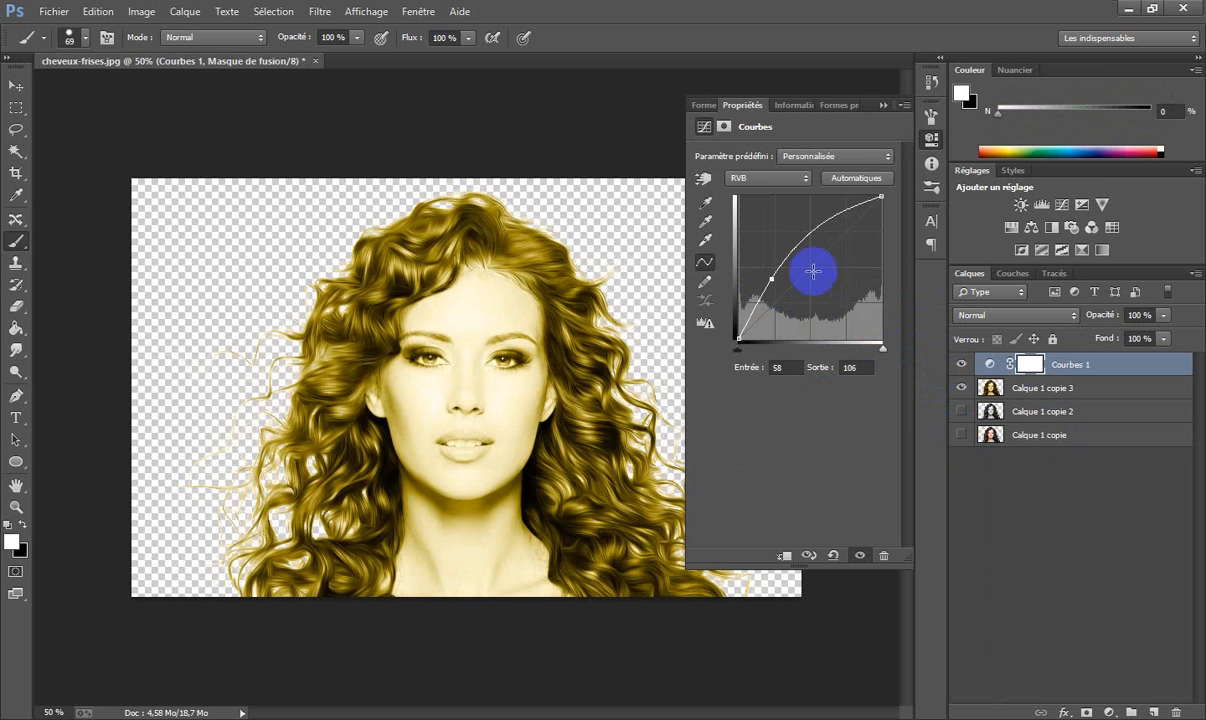
{"action": "mouse_move", "coordinate": [771, 275]}
{"action": "left_mouse_down"}
{"action": "mouse_move", "coordinate": [762, 256]}
{"action": "mouse_move", "coordinate": [765, 270]}
{"action": "mouse_move", "coordinate": [783, 259]}
{"action": "left_mouse_up"}
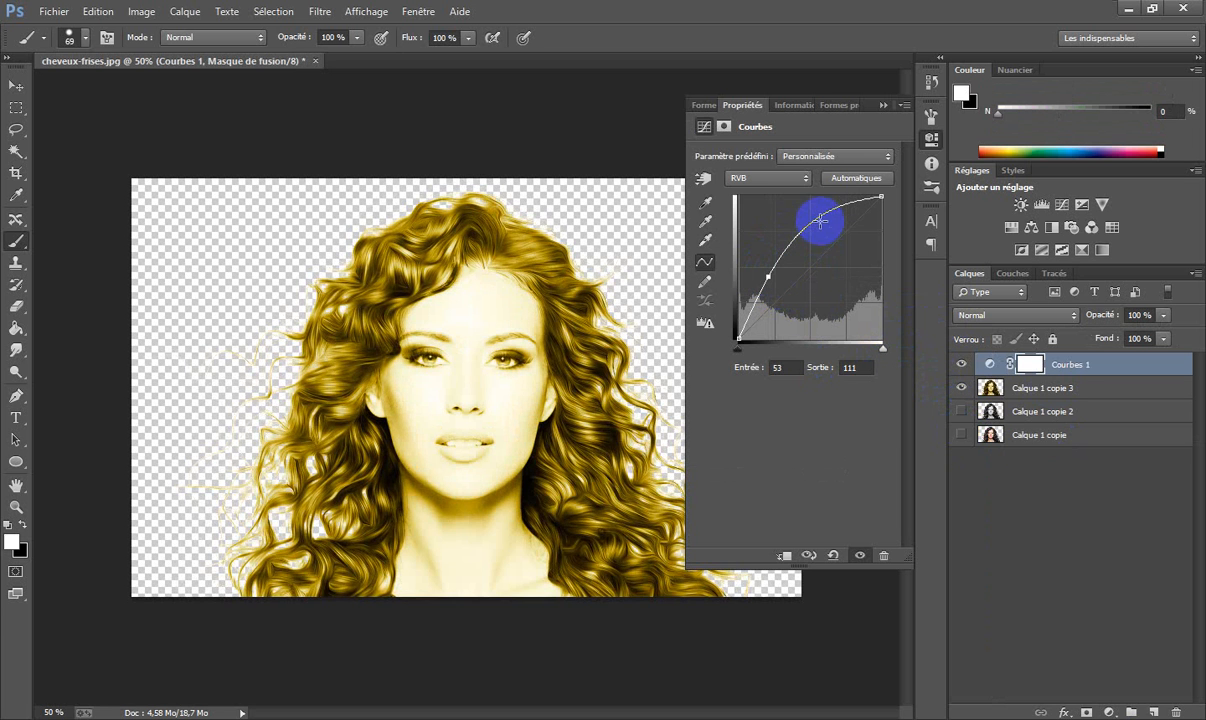
{"action": "left_click_drag", "start_coordinate": [819, 218], "coordinate": [830, 264]}
{"action": "mouse_move", "coordinate": [830, 264]}
{"action": "left_mouse_down"}
{"action": "mouse_move", "coordinate": [769, 265]}
{"action": "mouse_move", "coordinate": [768, 277]}
{"action": "mouse_move", "coordinate": [840, 261]}
{"action": "mouse_move", "coordinate": [845, 246]}
{"action": "left_mouse_up"}
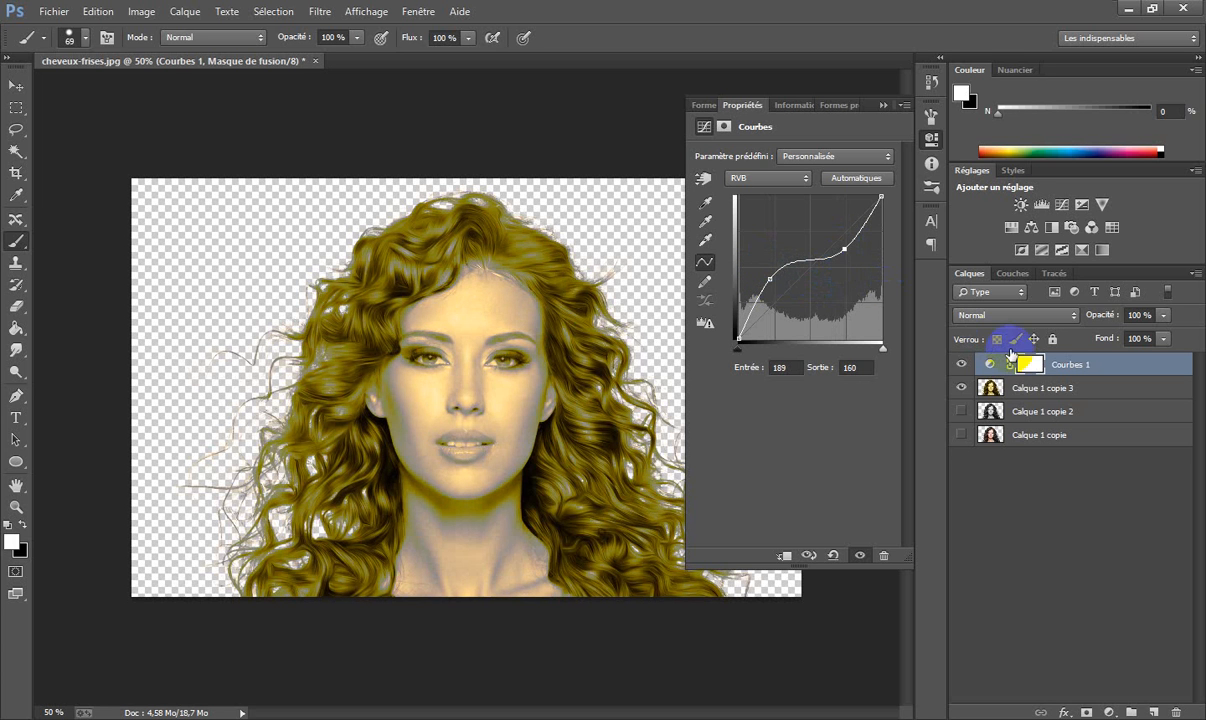
- Merge the Courbes 1 adjustment layer with Calque 1 copie 3 below it
{"action": "left_click", "coordinate": [1057, 366]}
{"action": "right_click", "coordinate": [1058, 366]}
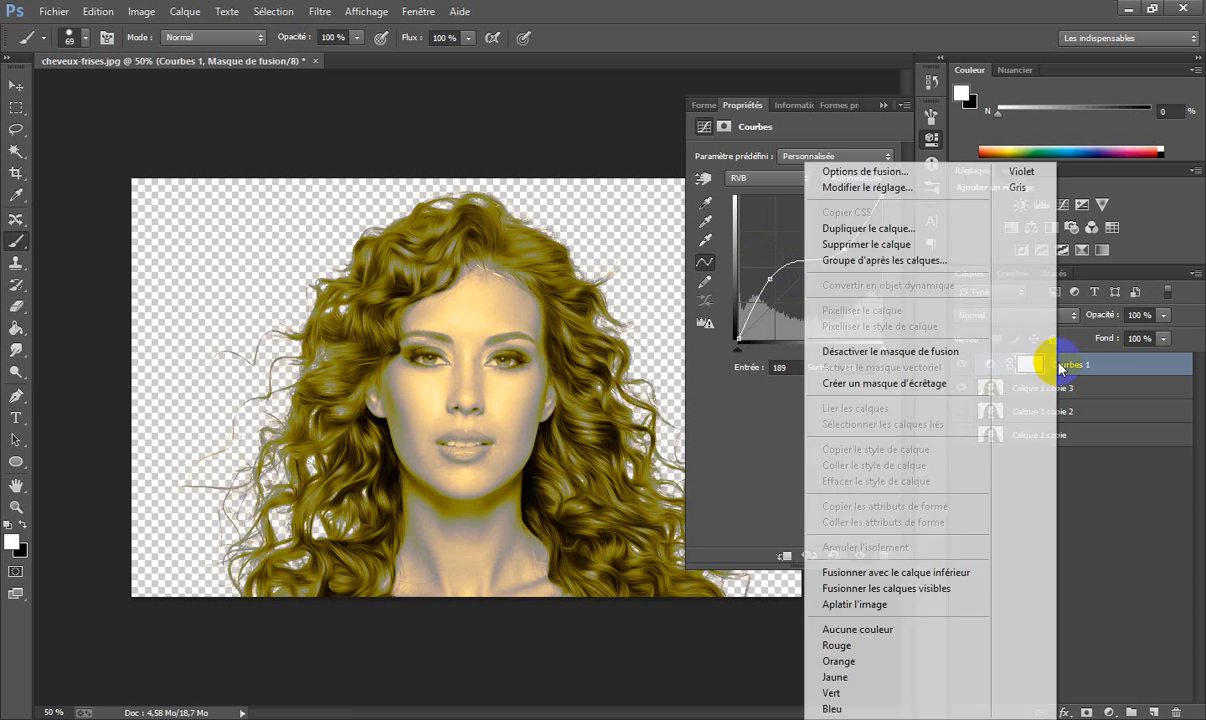
{"action": "left_click", "coordinate": [943, 573]}
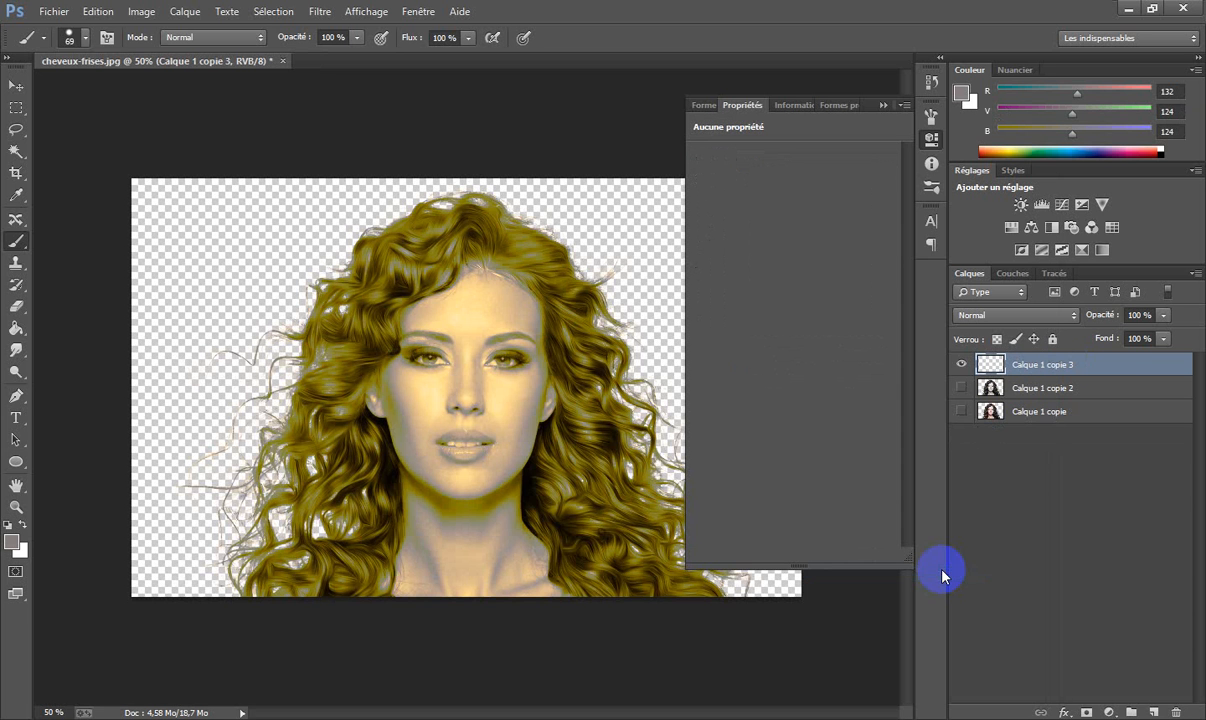
- Show the desaturated layer Calque 1 copie 2 above the gold portrait and delete it
{"action": "left_click", "coordinate": [960, 388]}
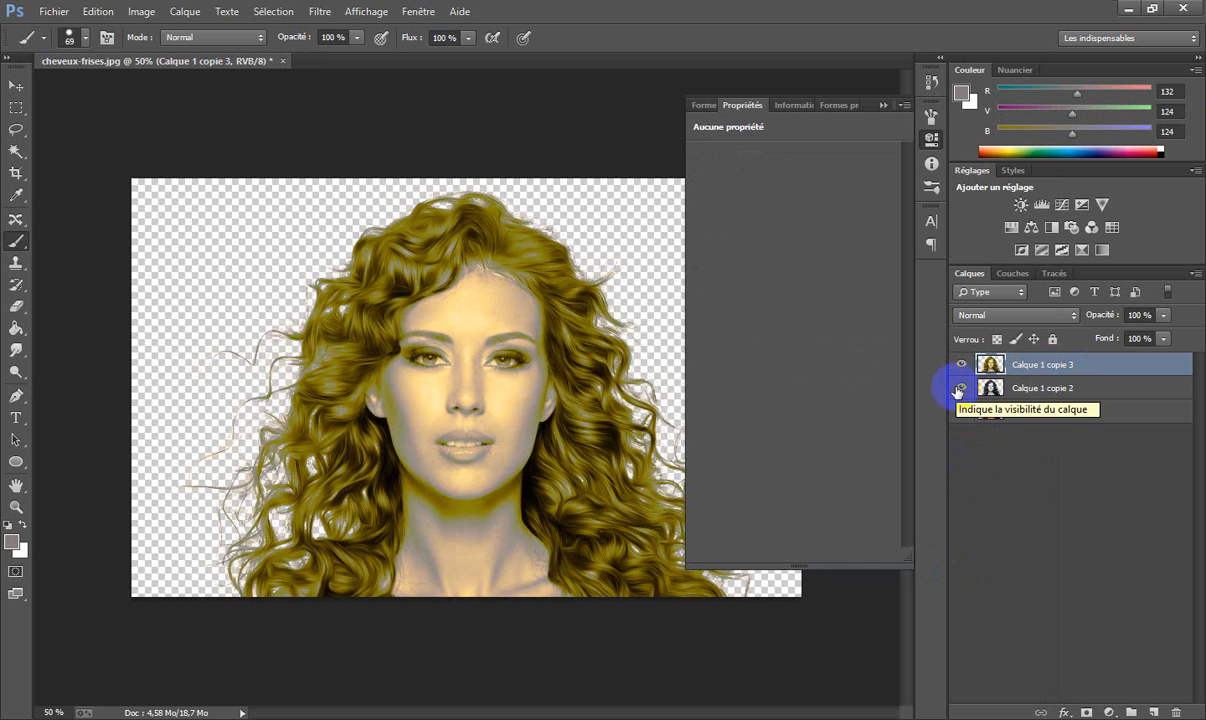
{"action": "left_click", "coordinate": [962, 390]}
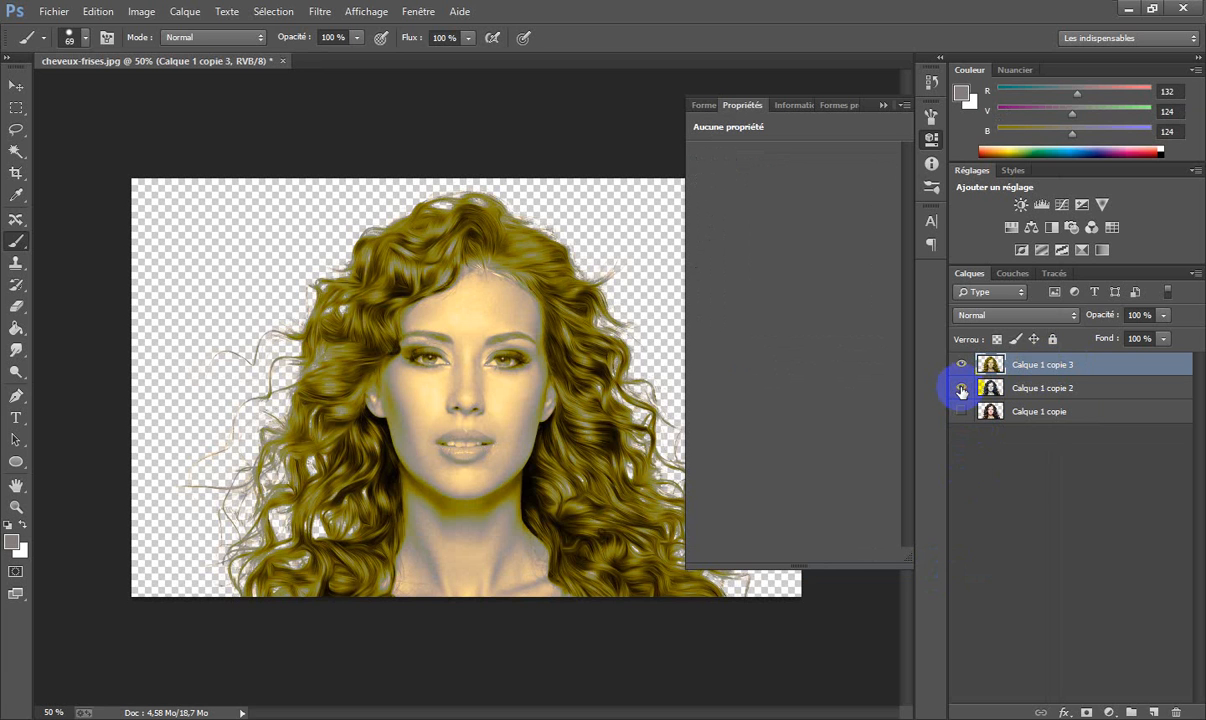
{"action": "left_click", "coordinate": [962, 390]}
{"action": "left_click", "coordinate": [883, 105]}
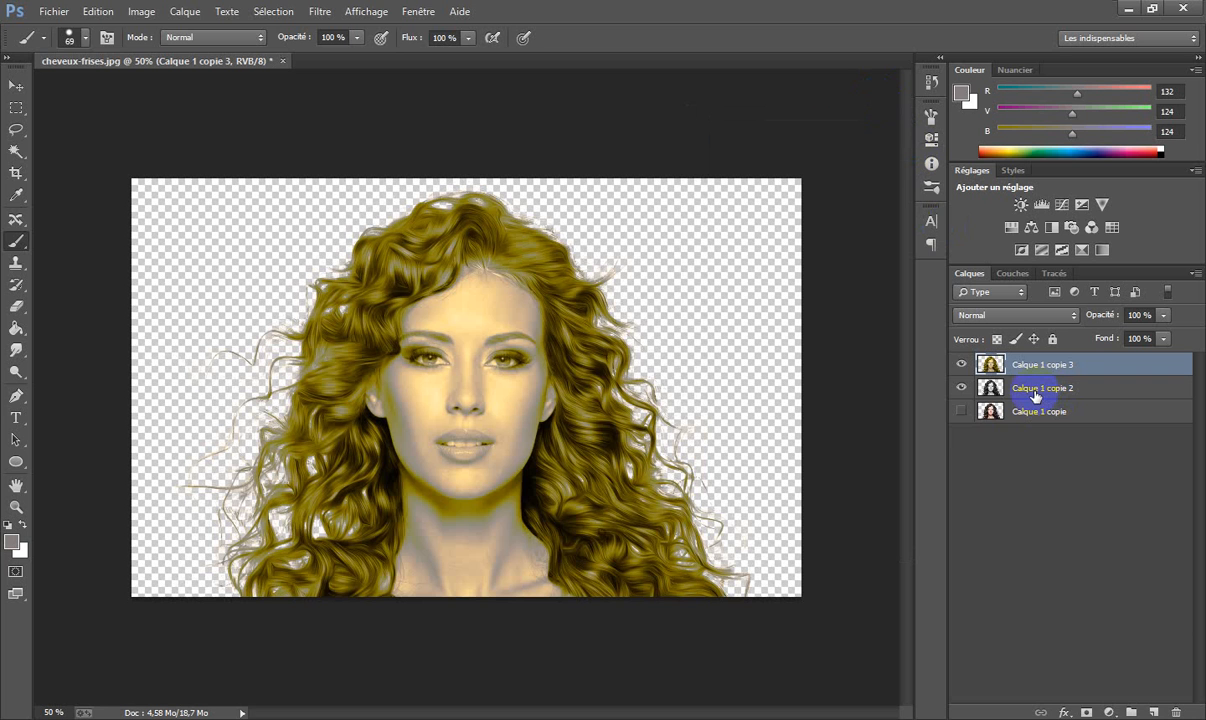
{"action": "left_click_drag", "start_coordinate": [1035, 396], "coordinate": [1058, 361]}
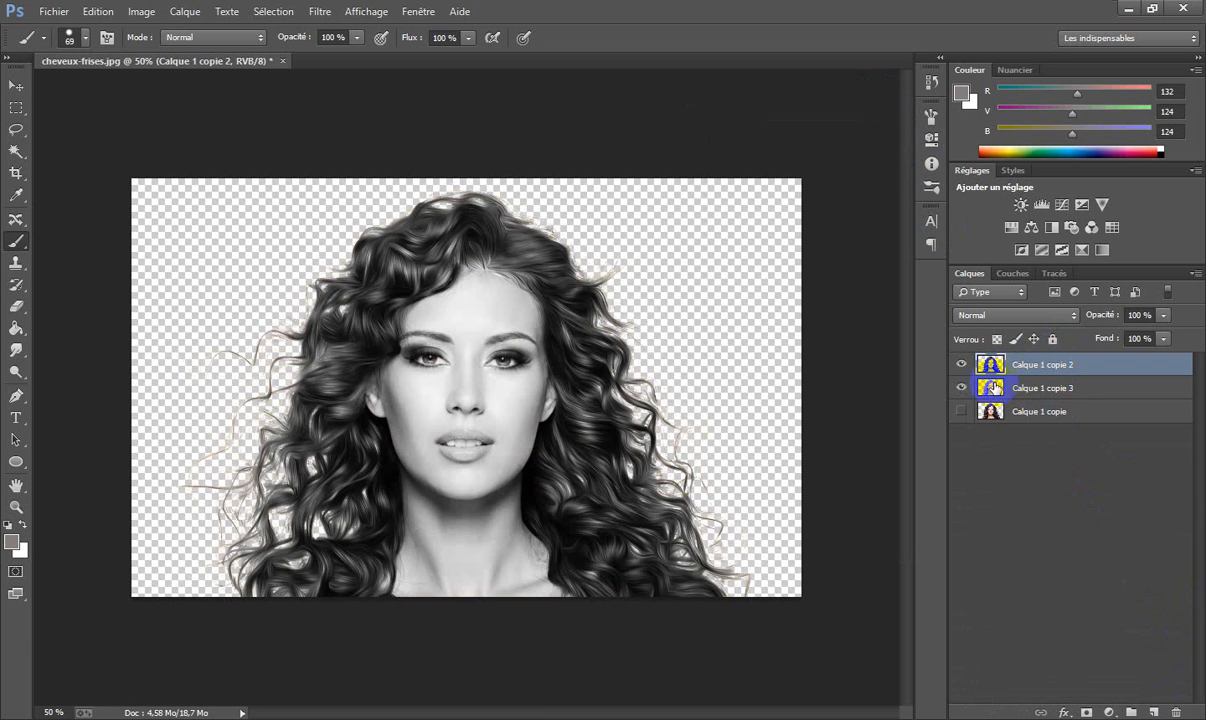
{"action": "left_click_drag", "start_coordinate": [1000, 387], "coordinate": [1176, 711]}
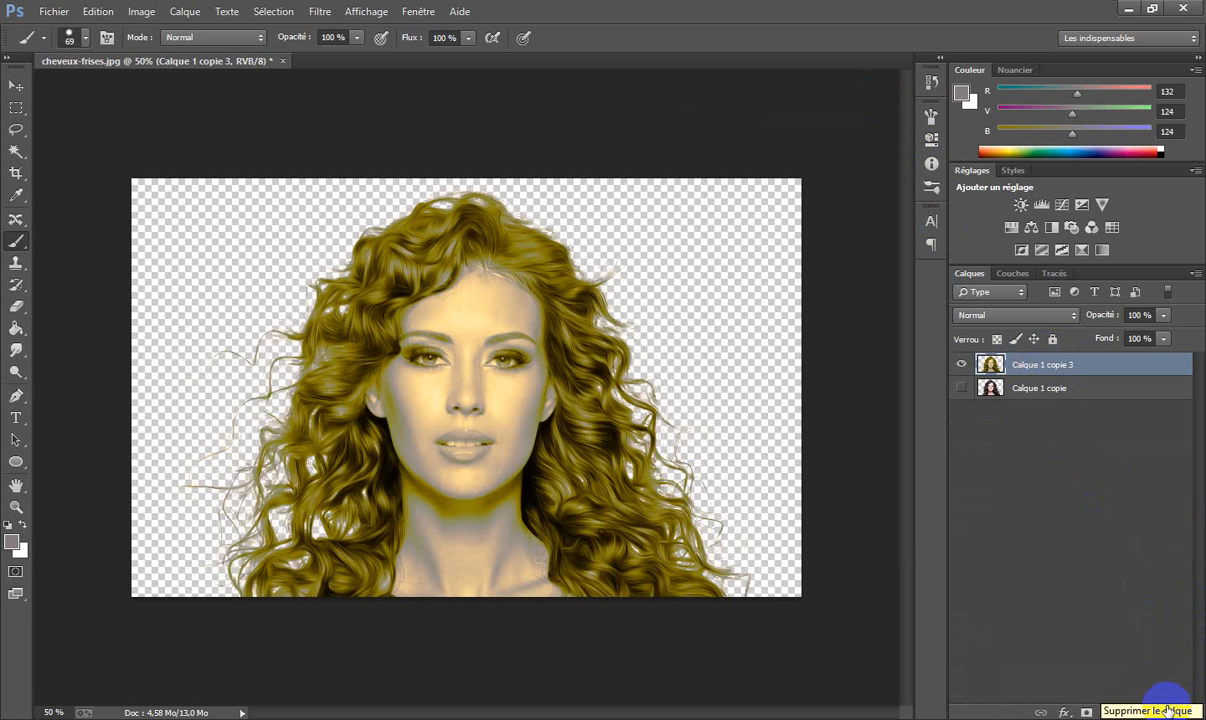
- Prepare a new empty layer above Calque 1 copie 3 with a black foreground and a hard-edged 29 px brush
{"action": "left_click", "coordinate": [10, 523]}
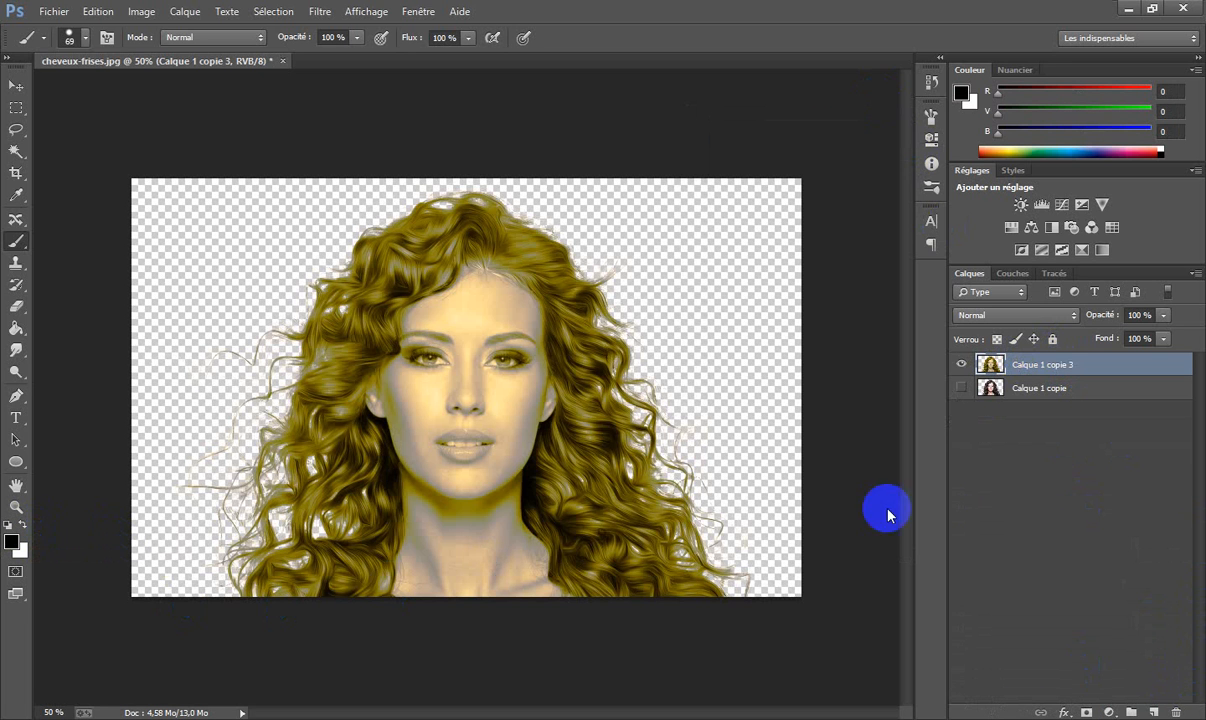
{"action": "left_click", "coordinate": [1154, 711]}
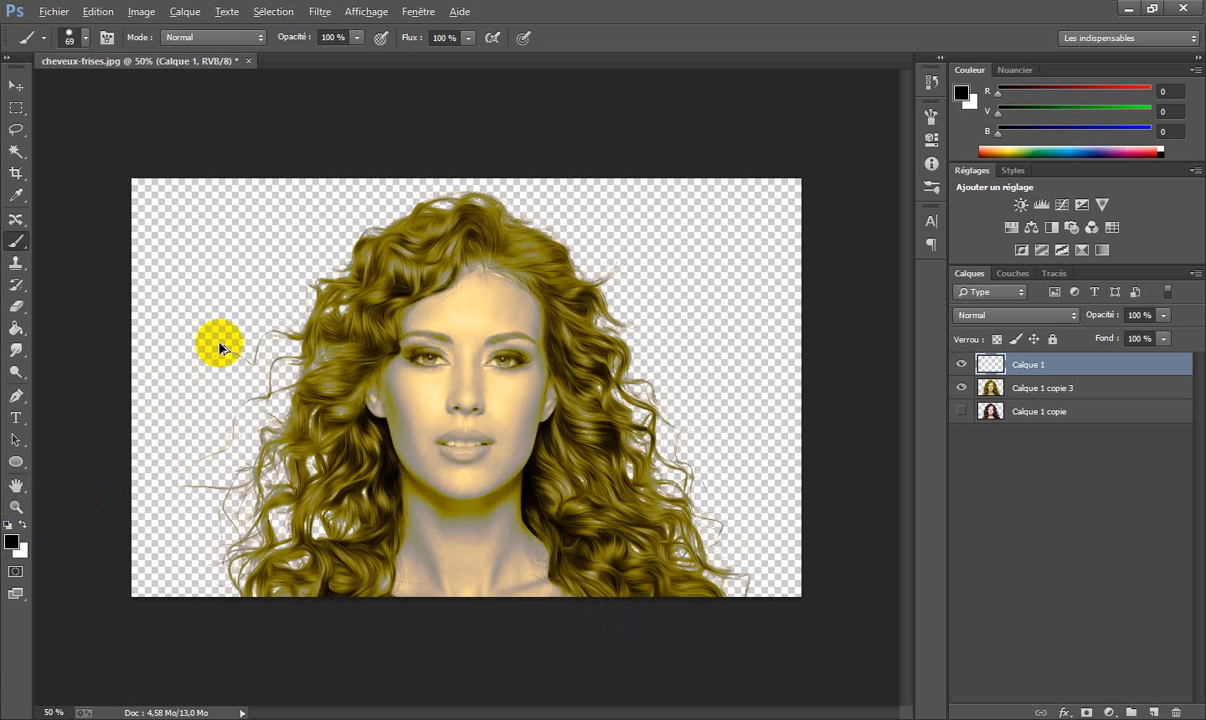
{"action": "left_click_drag", "start_coordinate": [222, 340], "coordinate": [215, 340]}
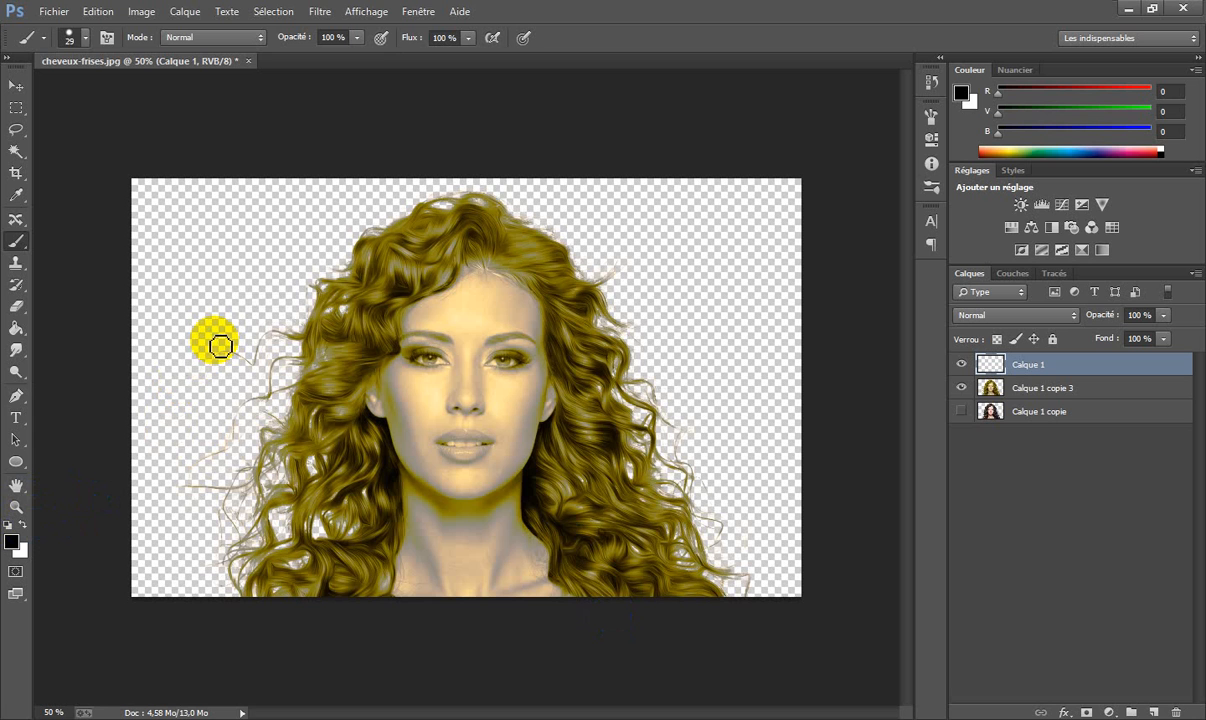
{"action": "right_click", "coordinate": [219, 322], "text": "alt"}
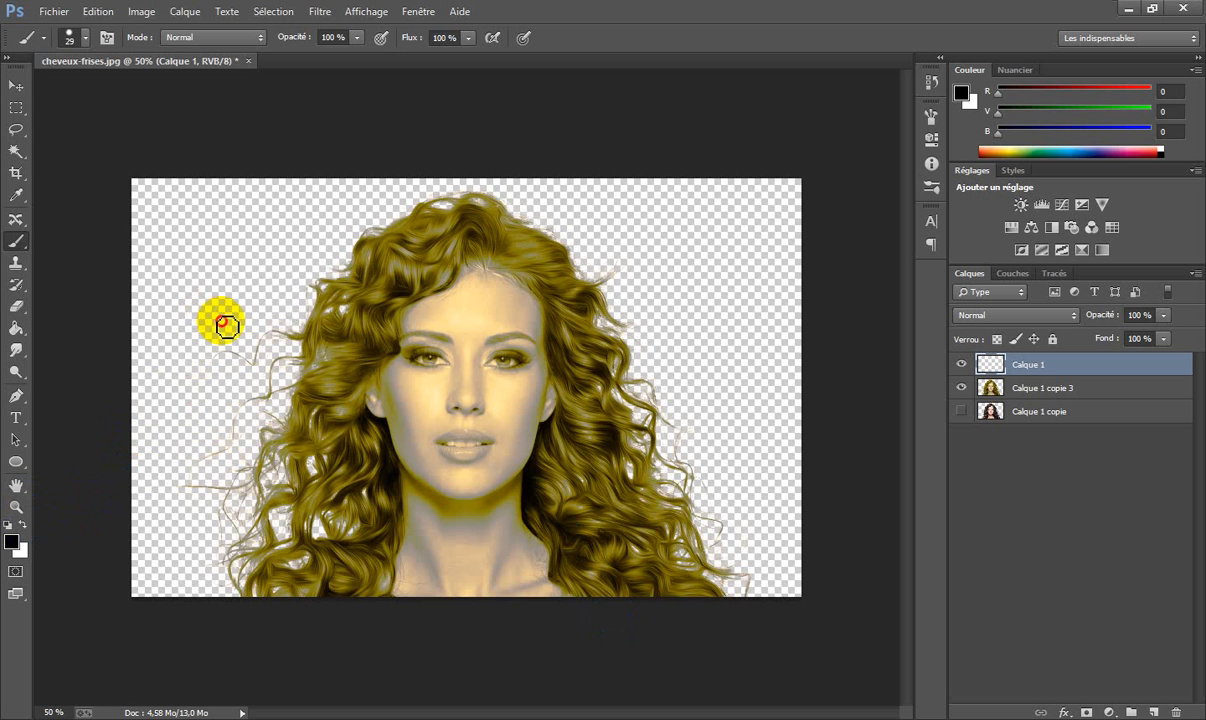
- Paint four stacked chevrons of straight black lines across the portrait, peaking at the hairline, forehead, nose and chin, on Calque 1
{"action": "left_click", "coordinate": [221, 320]}
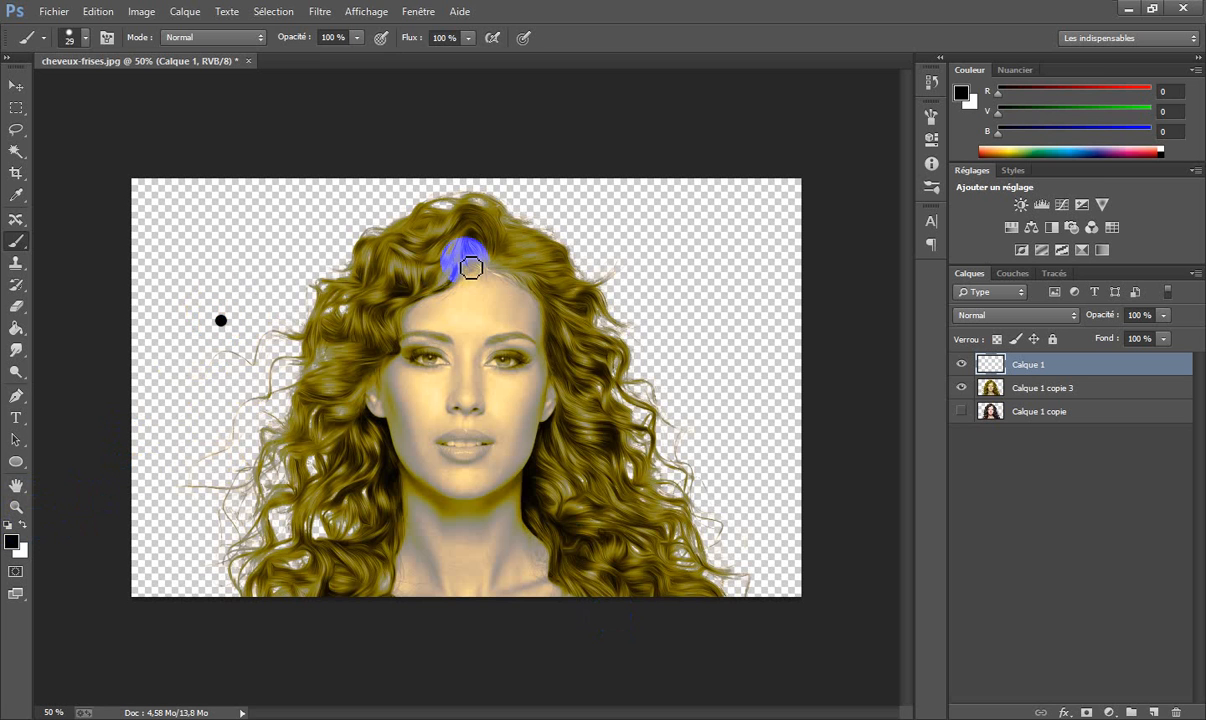
{"action": "left_click", "coordinate": [466, 262], "text": "shift"}
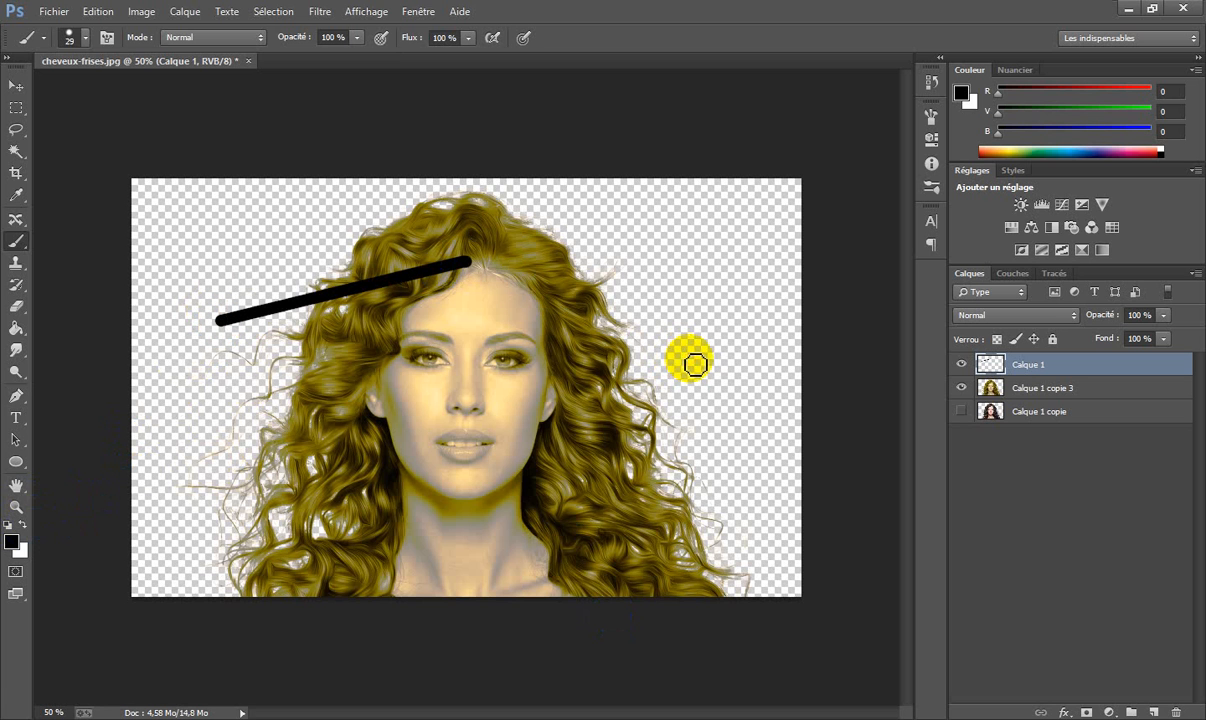
{"action": "left_click", "coordinate": [690, 360], "text": "shift"}
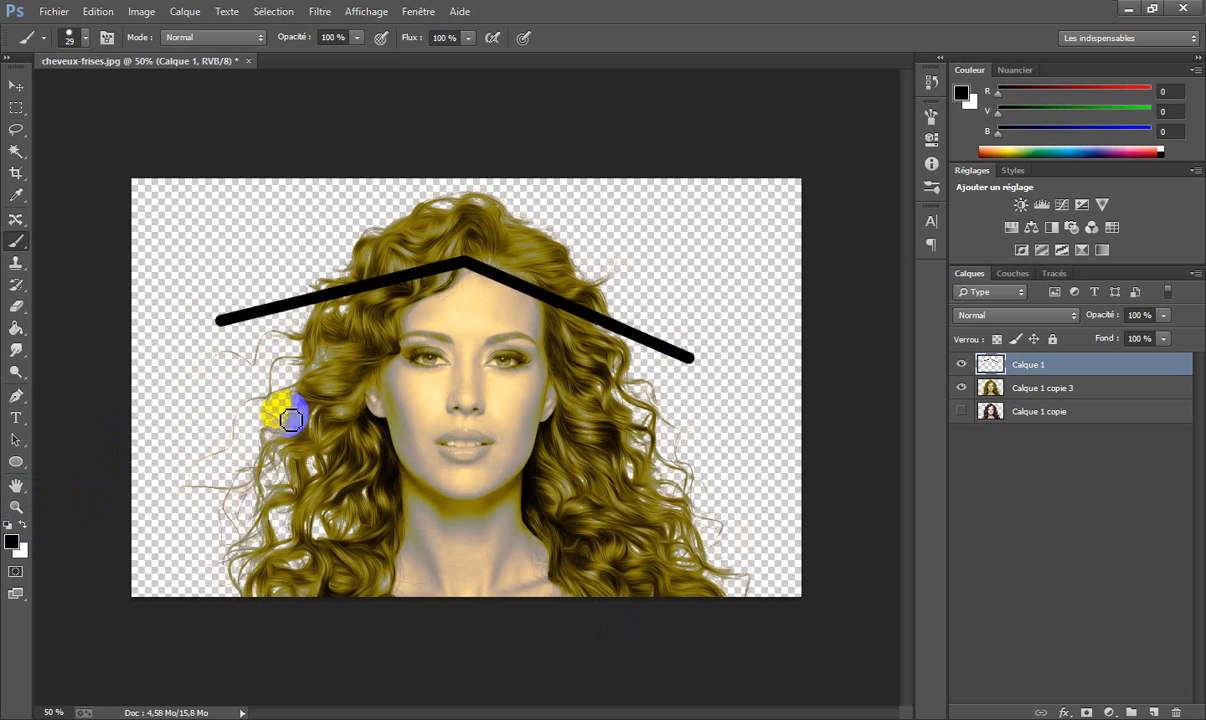
{"action": "left_click", "coordinate": [190, 392]}
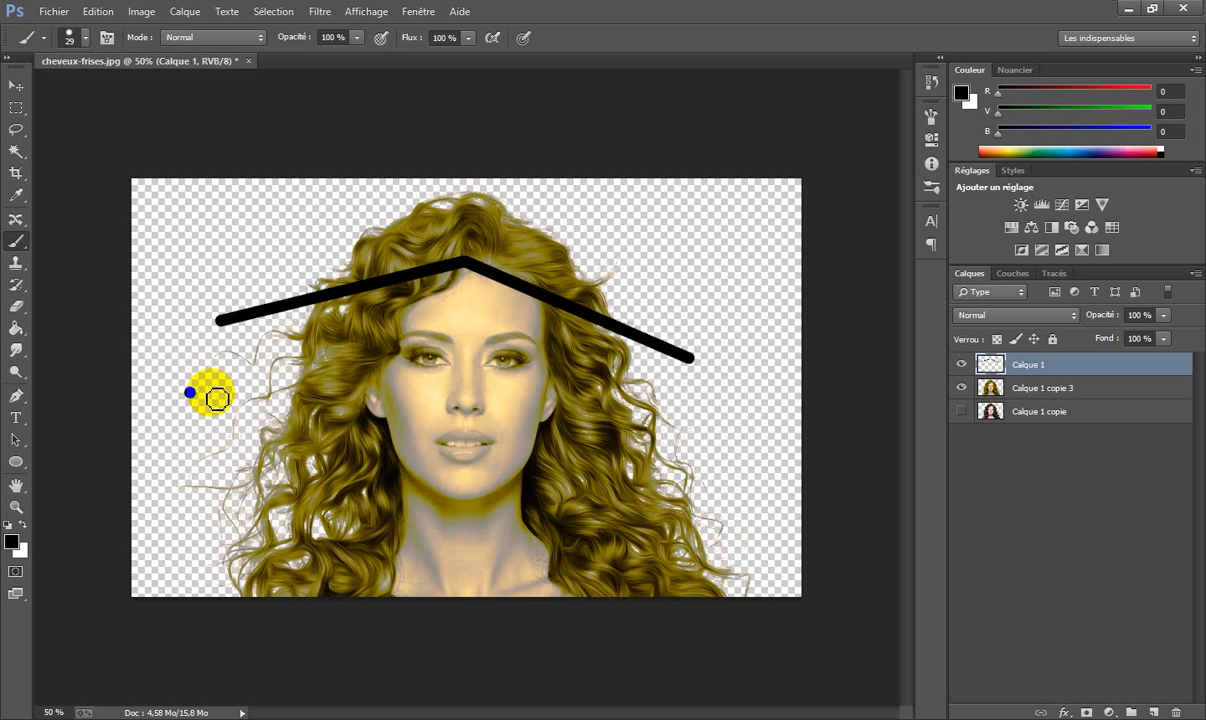
{"action": "left_click", "coordinate": [455, 325], "text": "shift"}
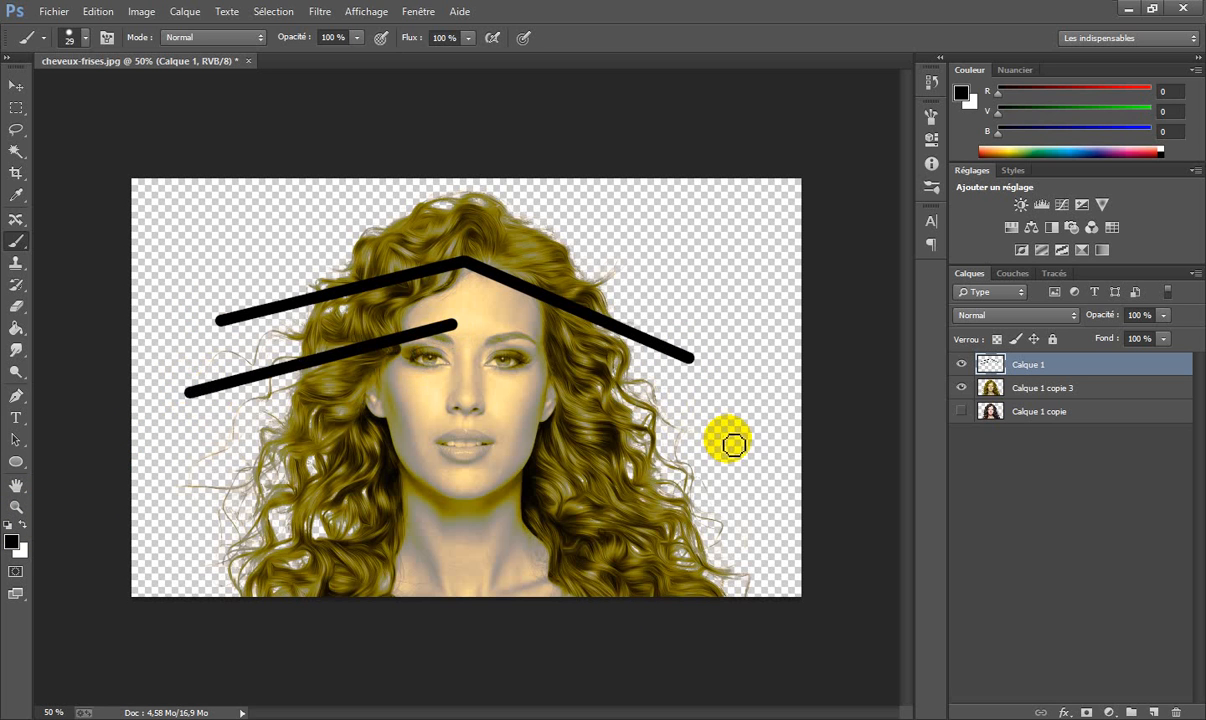
{"action": "left_click", "coordinate": [716, 441], "text": "shift"}
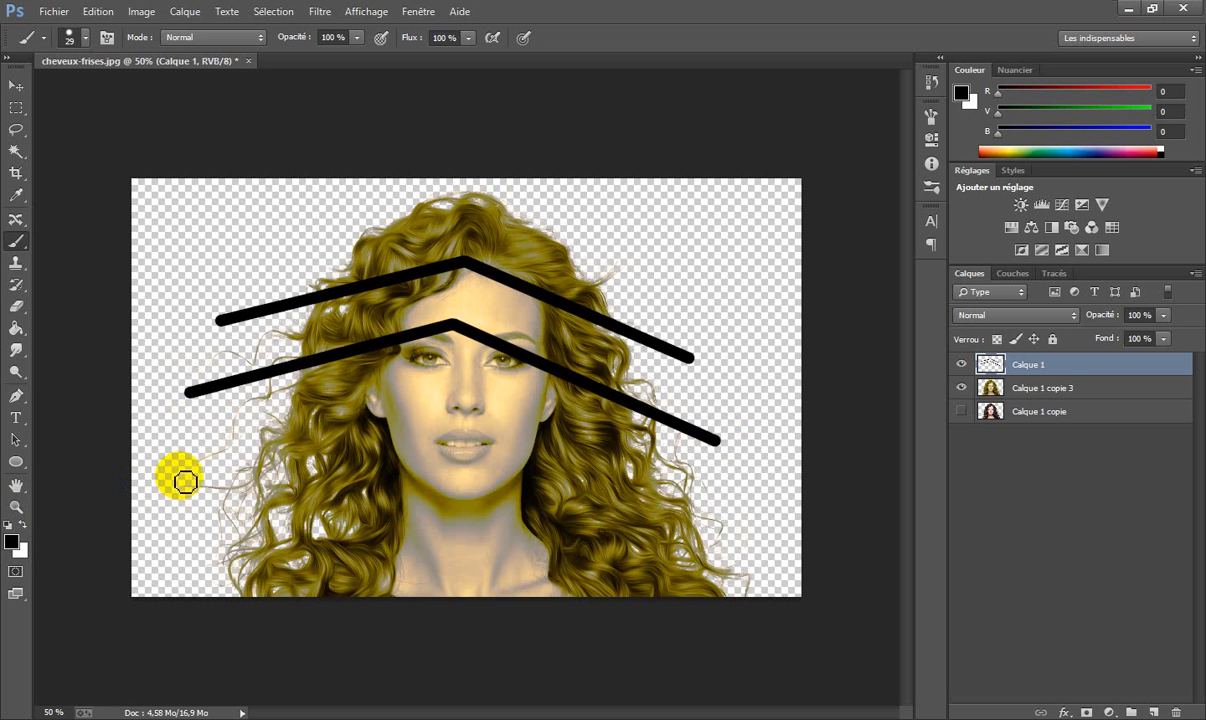
{"action": "left_click", "coordinate": [181, 471]}
{"action": "left_click", "coordinate": [444, 402], "text": "shift"}
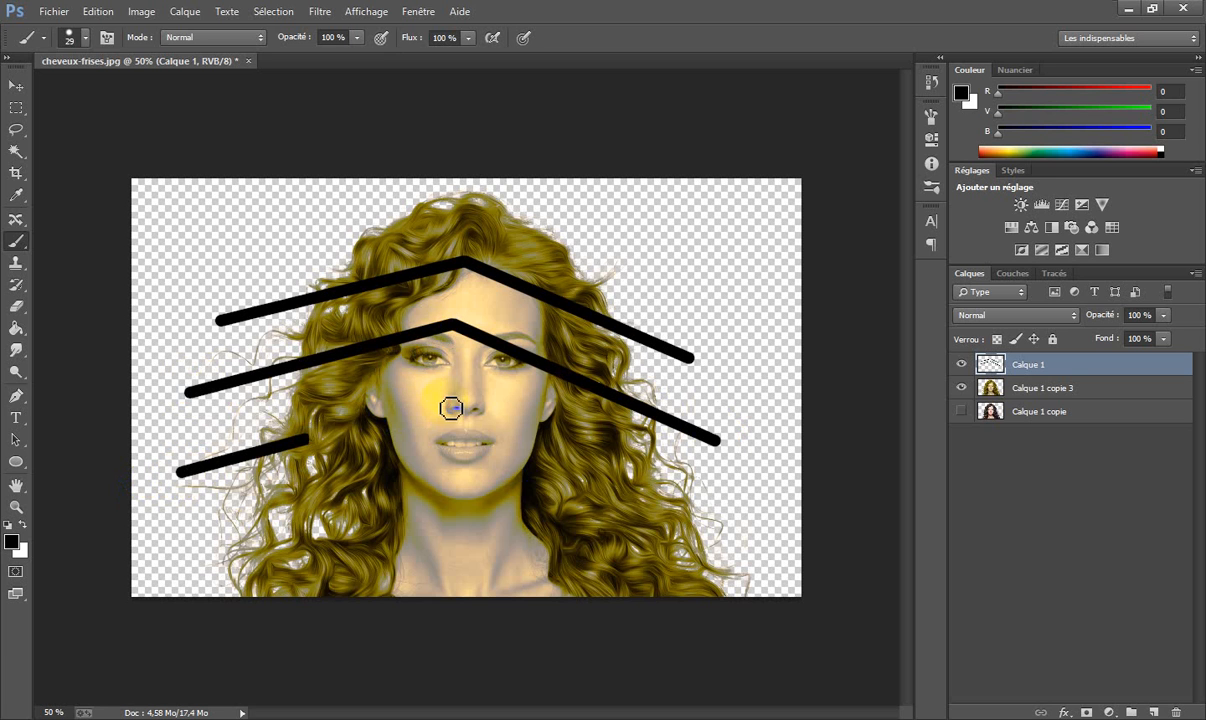
{"action": "left_click", "coordinate": [740, 530], "text": "shift"}
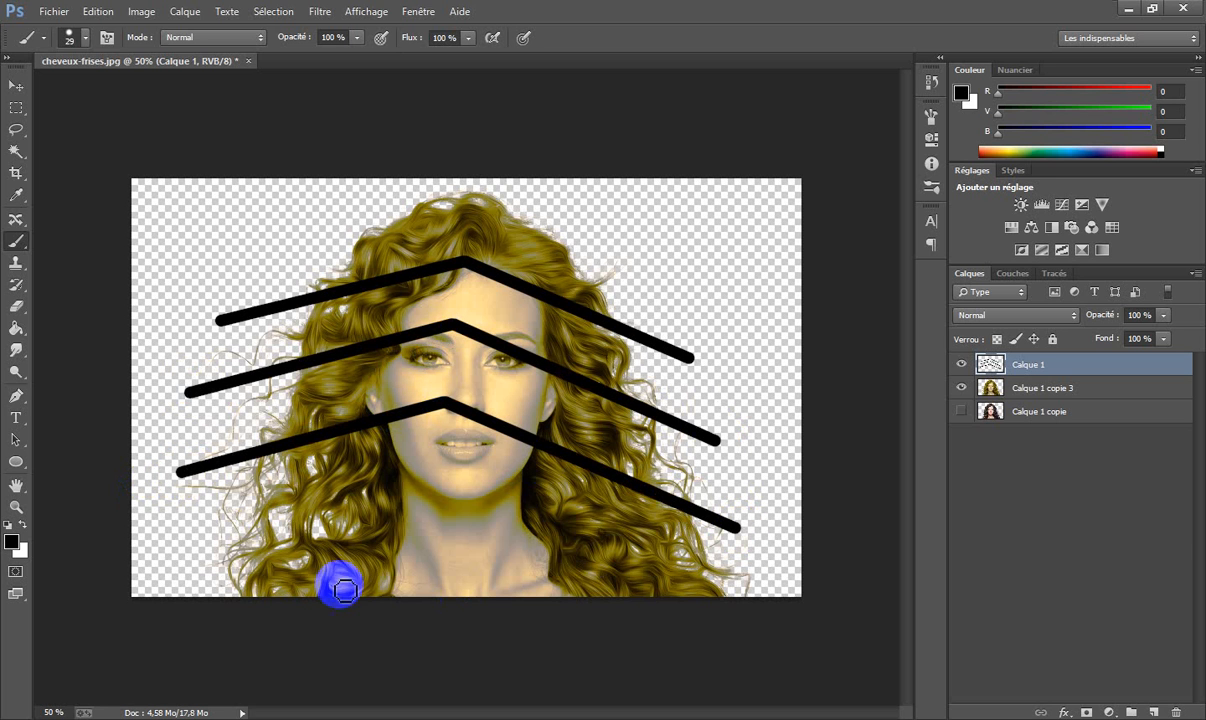
{"action": "left_click", "coordinate": [170, 545]}
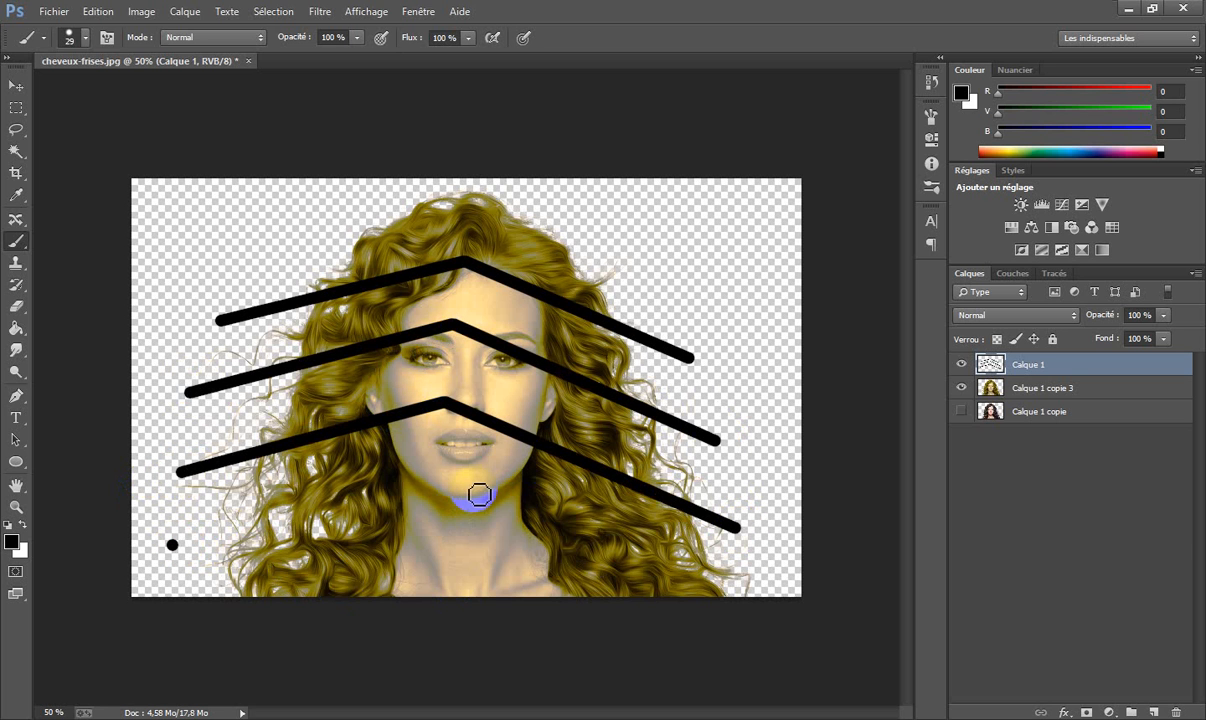
{"action": "left_click", "coordinate": [473, 489], "text": "shift"}
{"action": "left_click", "coordinate": [700, 575], "text": "shift"}
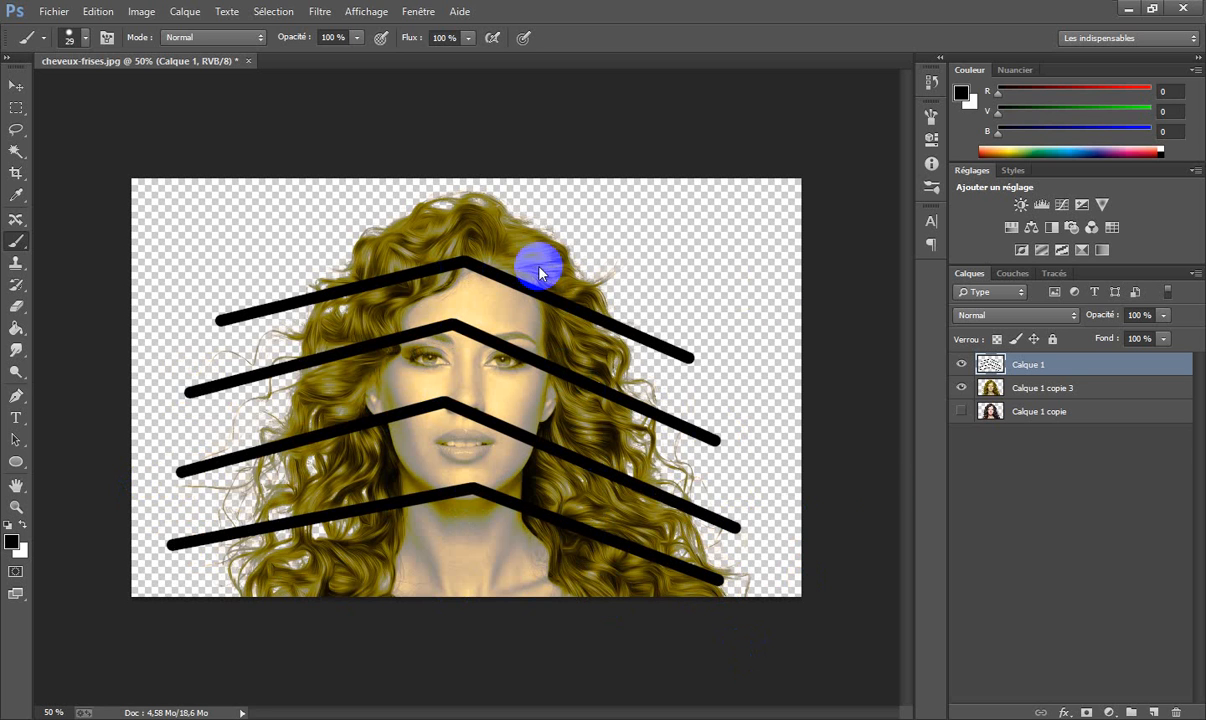
- Add five new empty layers above the black line layer Calque 1
{"action": "left_click", "coordinate": [1153, 712]}
{"action": "left_click", "coordinate": [1153, 712]}
{"action": "left_click", "coordinate": [1153, 712]}
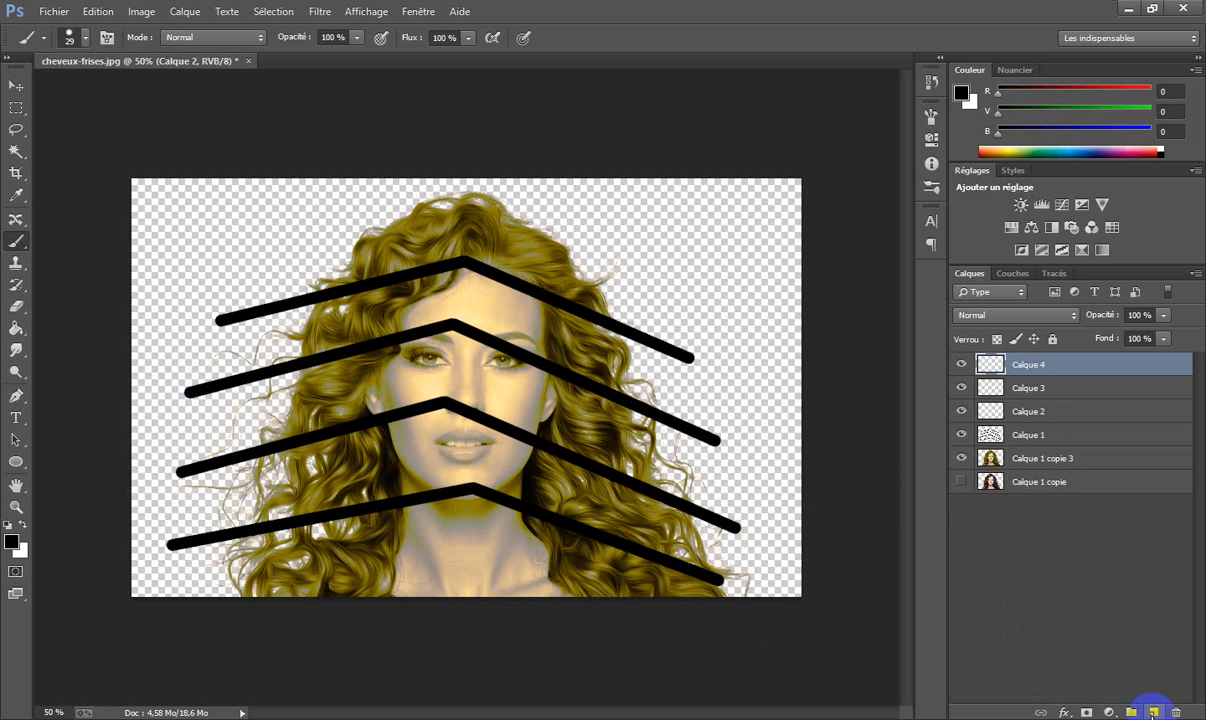
{"action": "left_click", "coordinate": [1153, 712]}
{"action": "left_click", "coordinate": [1153, 712]}
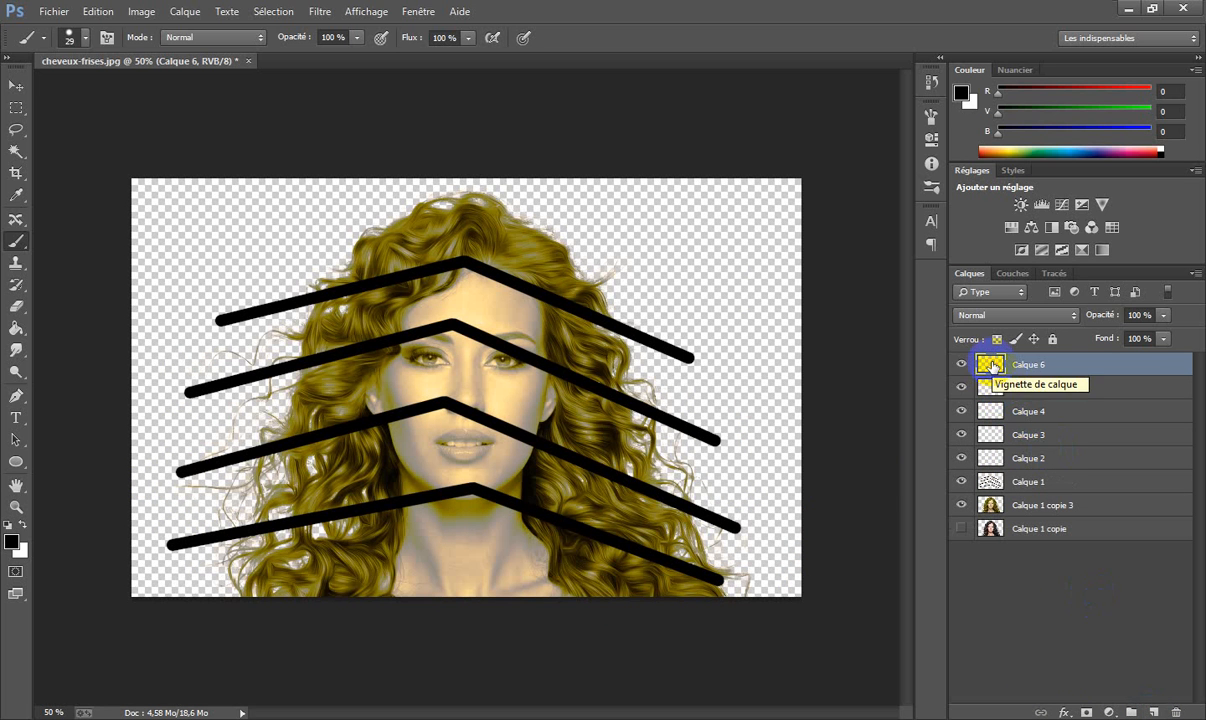
- Set the foreground colour to bright orange fbb307, fill Calque 6 with it using the Paint Bucket, and hide that layer
{"action": "left_click", "coordinate": [12, 545]}
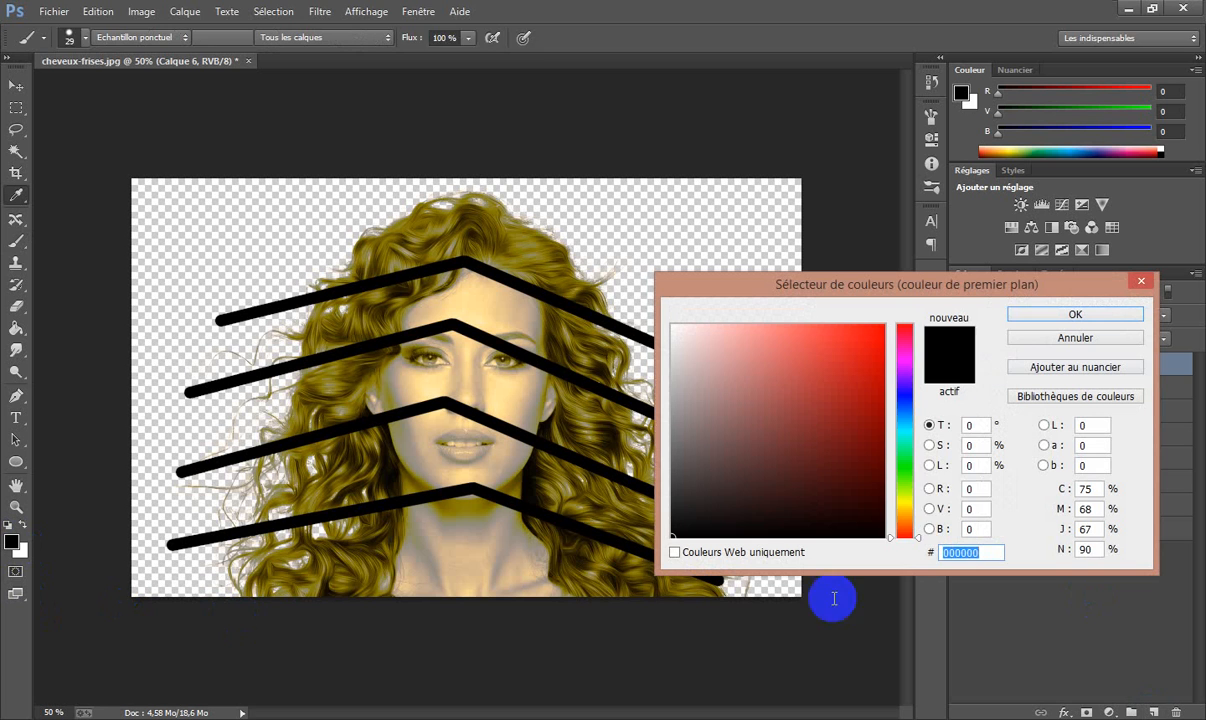
{"action": "left_click", "coordinate": [904, 513]}
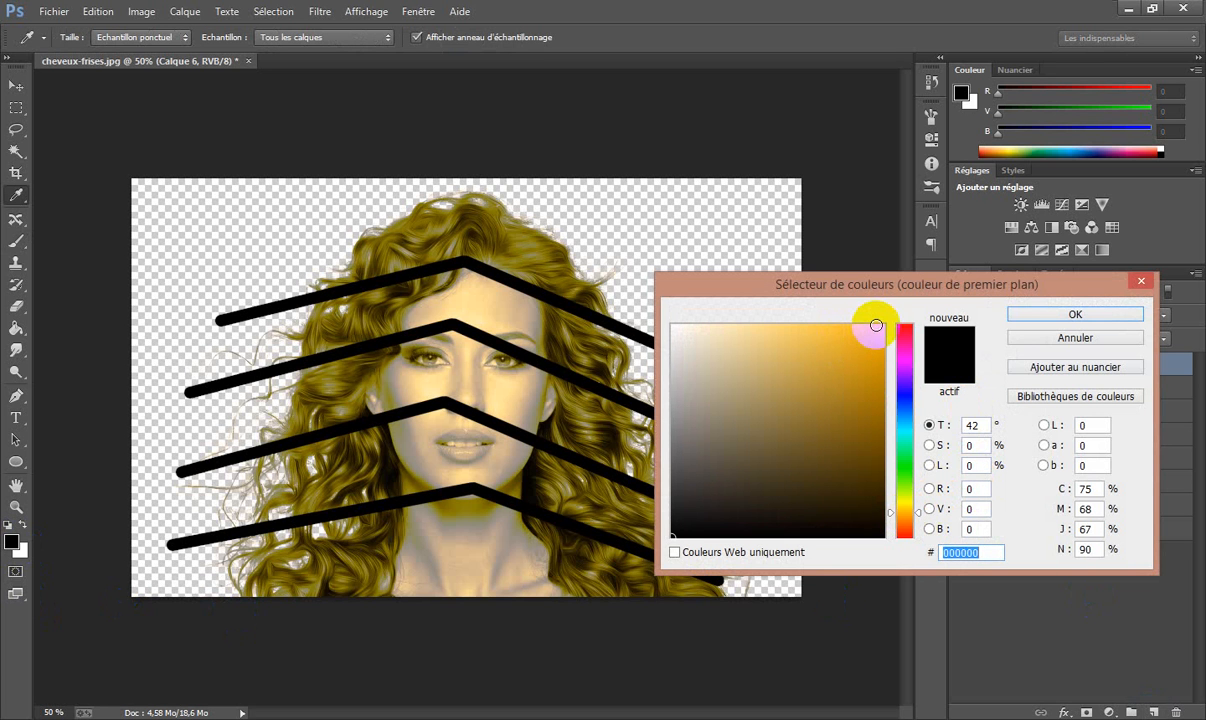
{"action": "left_click", "coordinate": [878, 328]}
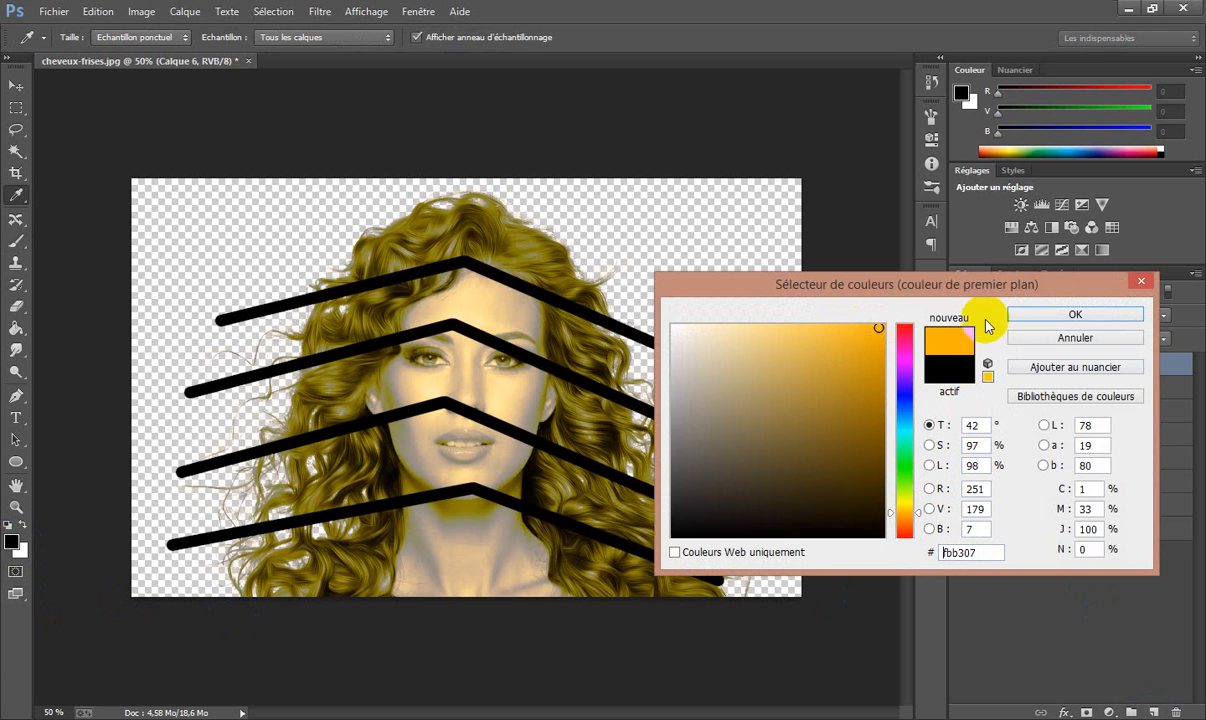
{"action": "left_click", "coordinate": [1043, 315]}
{"action": "key", "text": "b"}
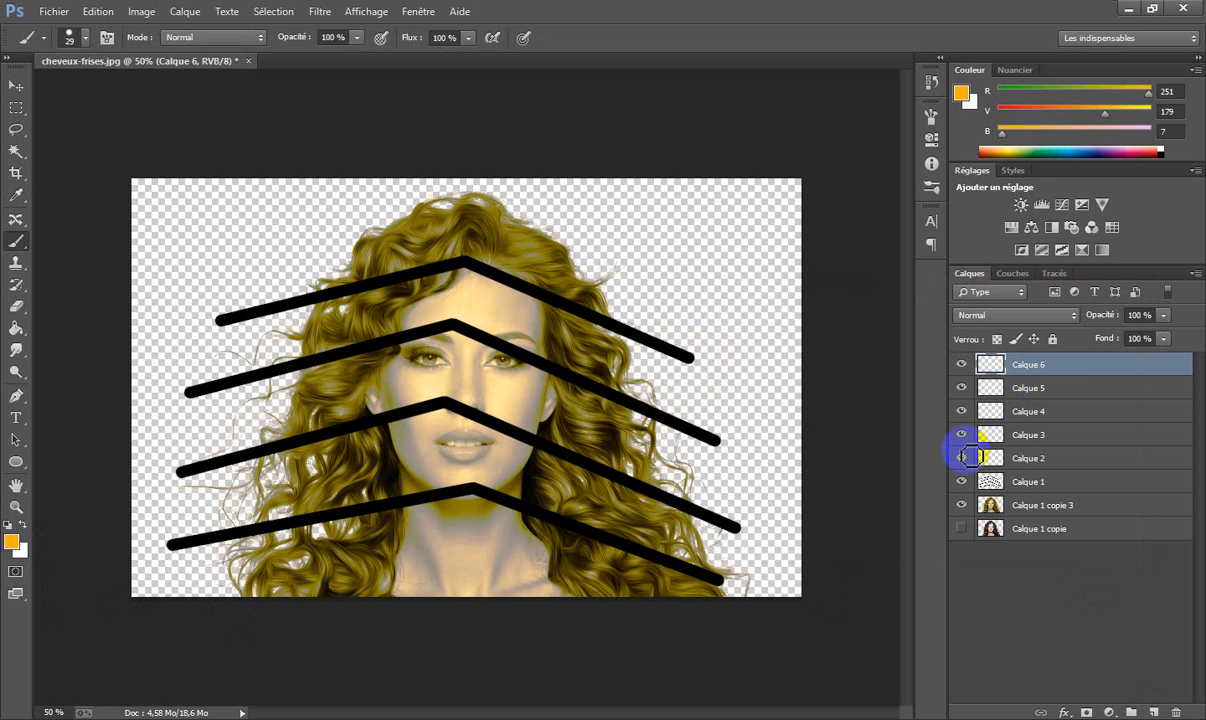
{"action": "left_click", "coordinate": [16, 328]}
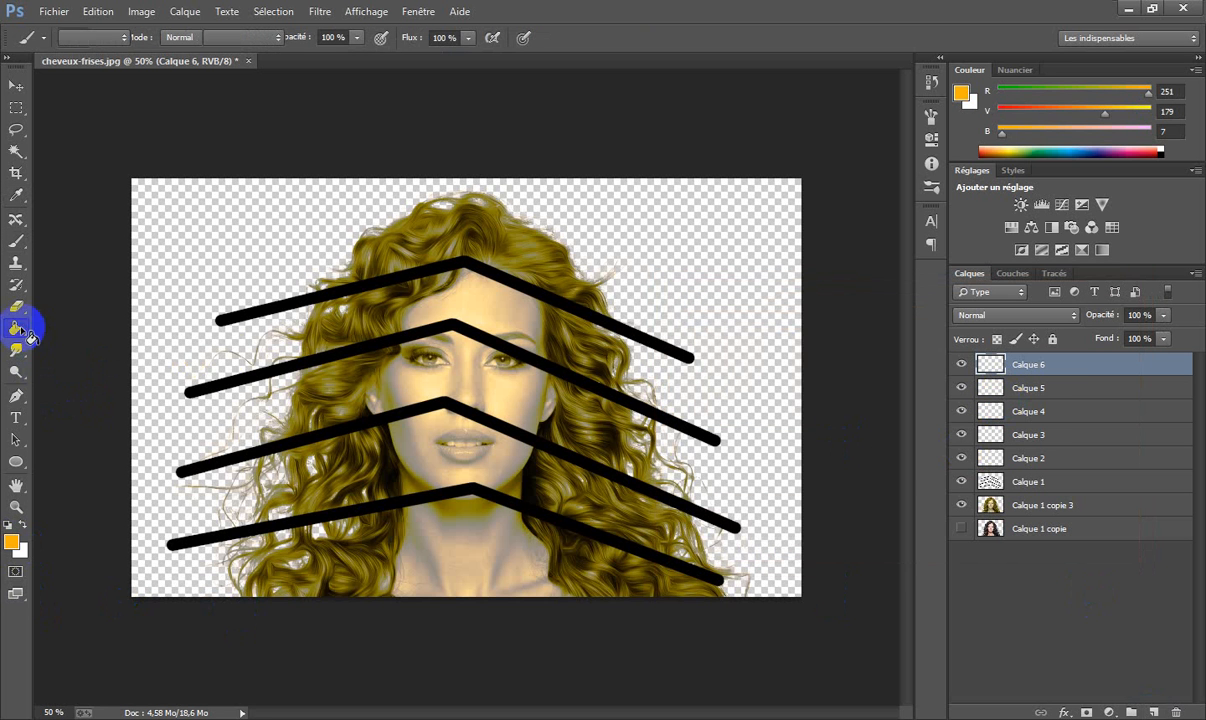
{"action": "left_click", "coordinate": [344, 228]}
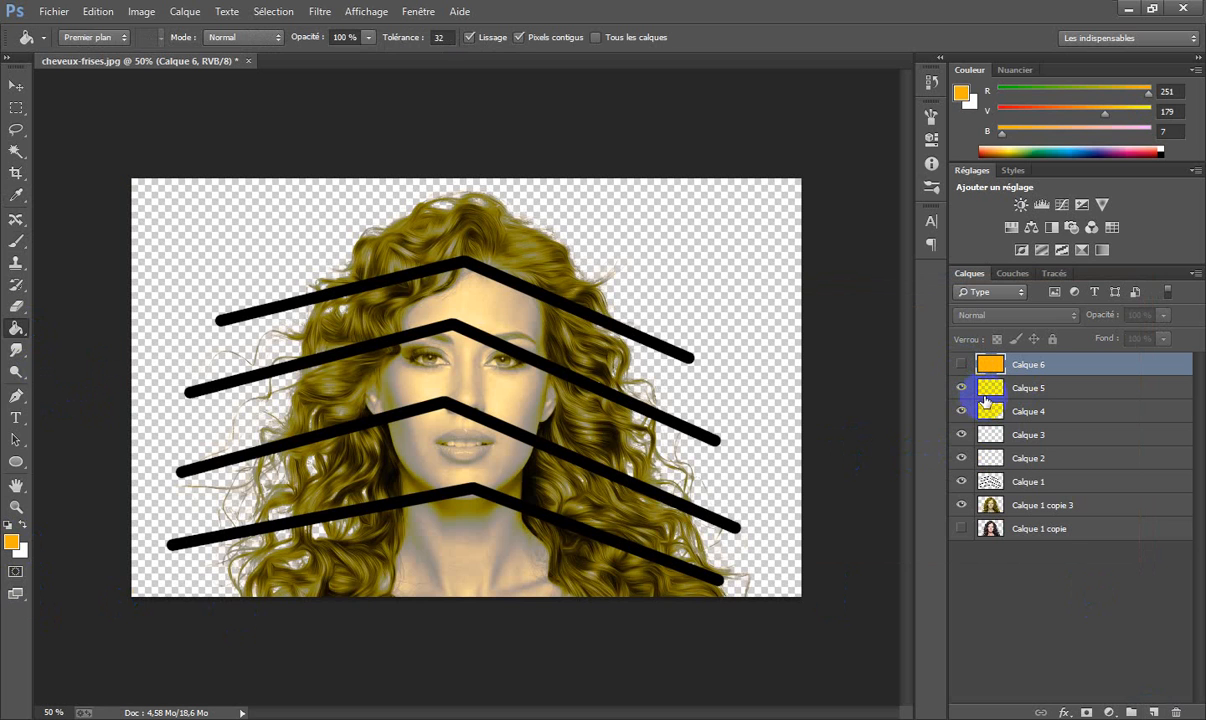
- Fill Calque 5 with the darker orange d09507 and hide that layer
{"action": "left_click", "coordinate": [1020, 388]}
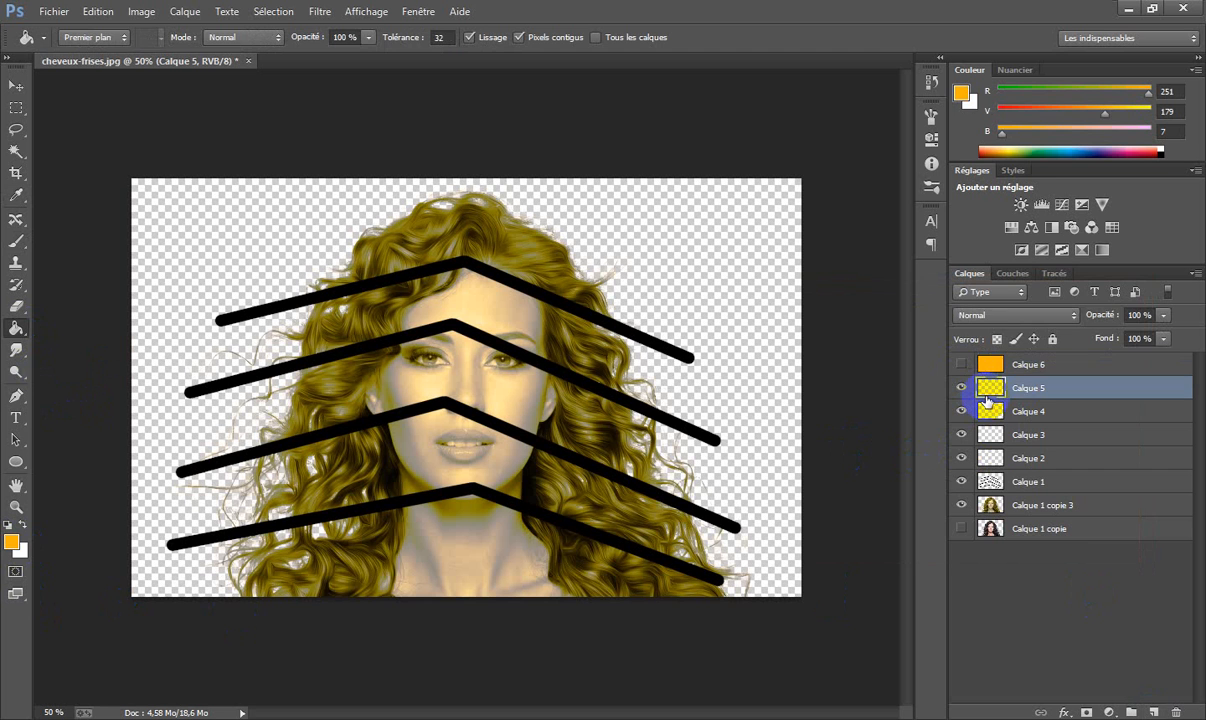
{"action": "left_click", "coordinate": [15, 546]}
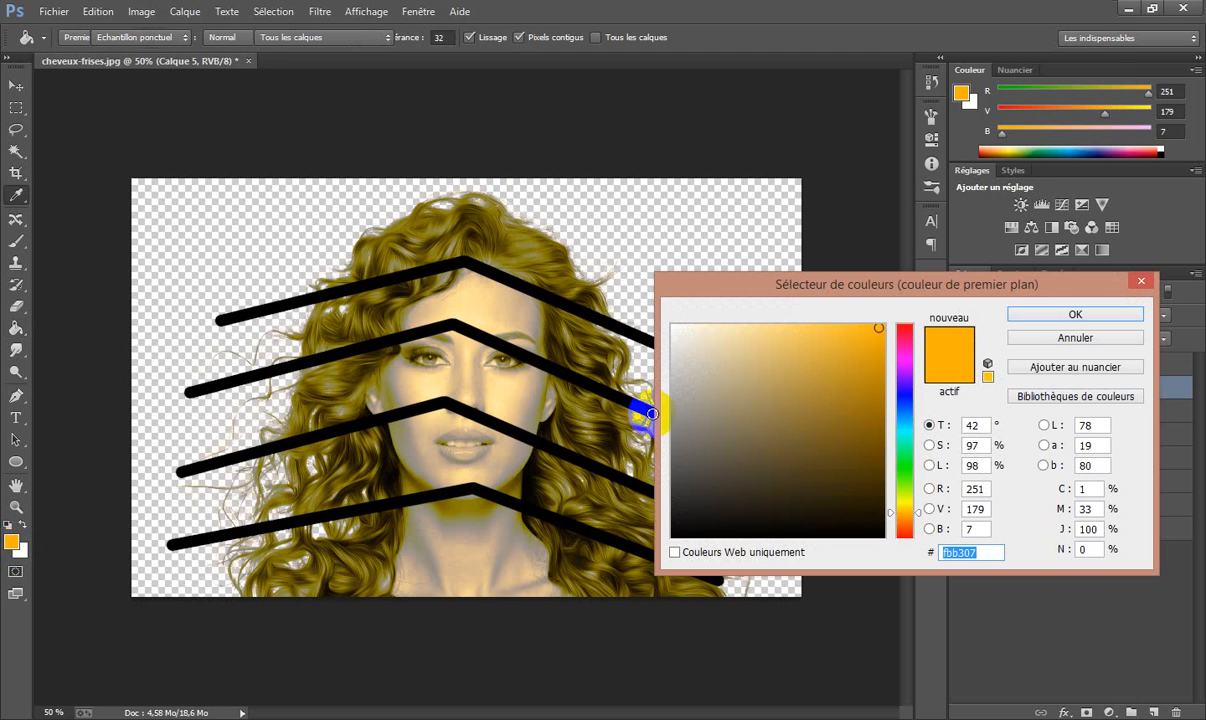
{"action": "left_click", "coordinate": [877, 364]}
{"action": "left_click", "coordinate": [1042, 313]}
{"action": "key", "text": "g"}
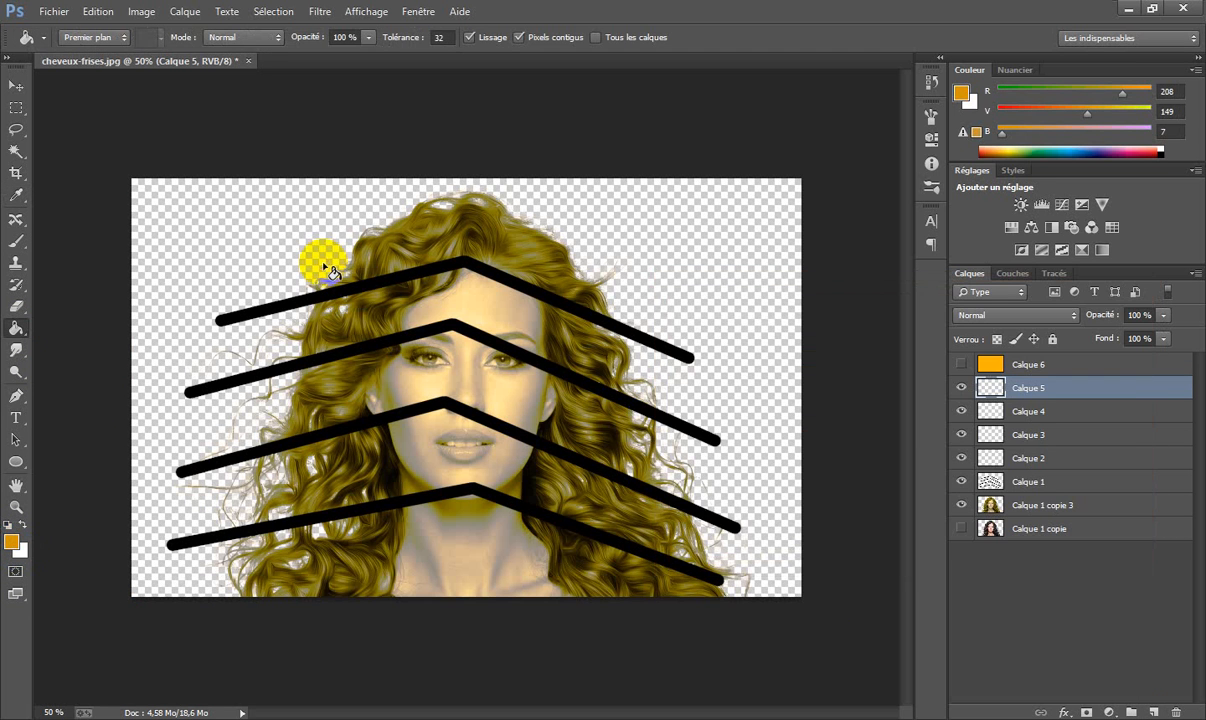
{"action": "left_click", "coordinate": [330, 270]}
{"action": "left_click", "coordinate": [995, 411]}
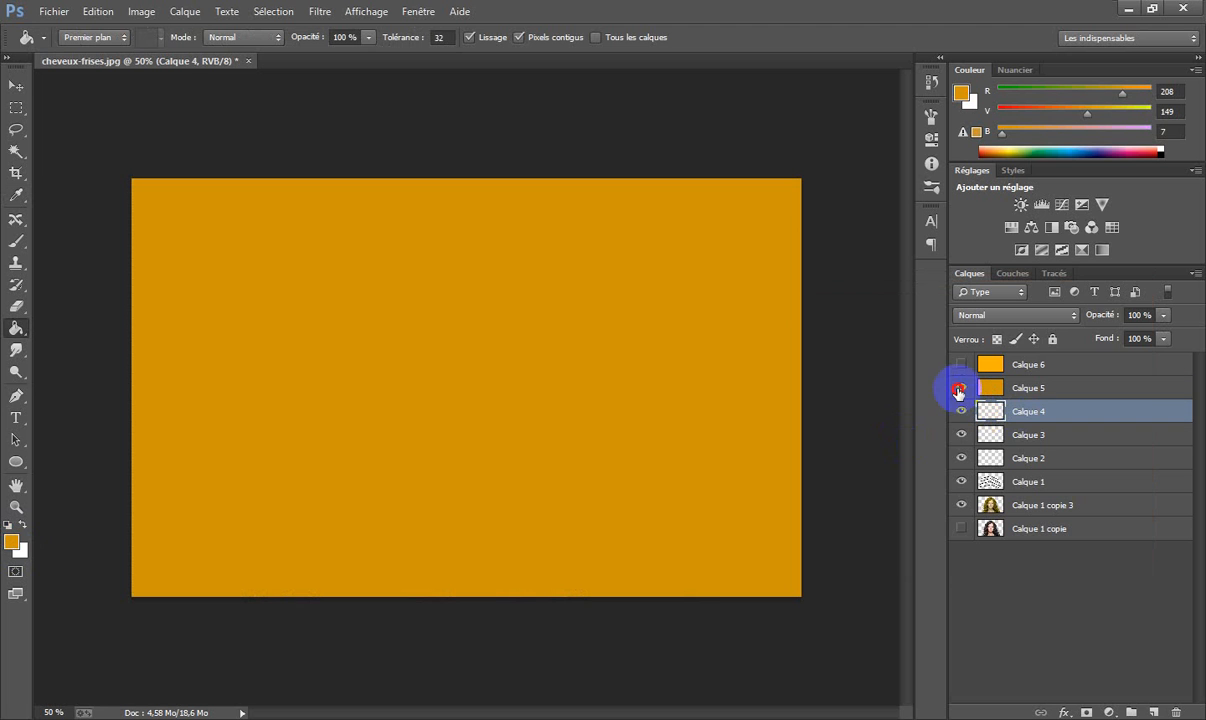
{"action": "left_click", "coordinate": [961, 387]}
- Fill Calque 4 with the brown 956a04 and hide that layer
{"action": "left_click", "coordinate": [13, 542]}
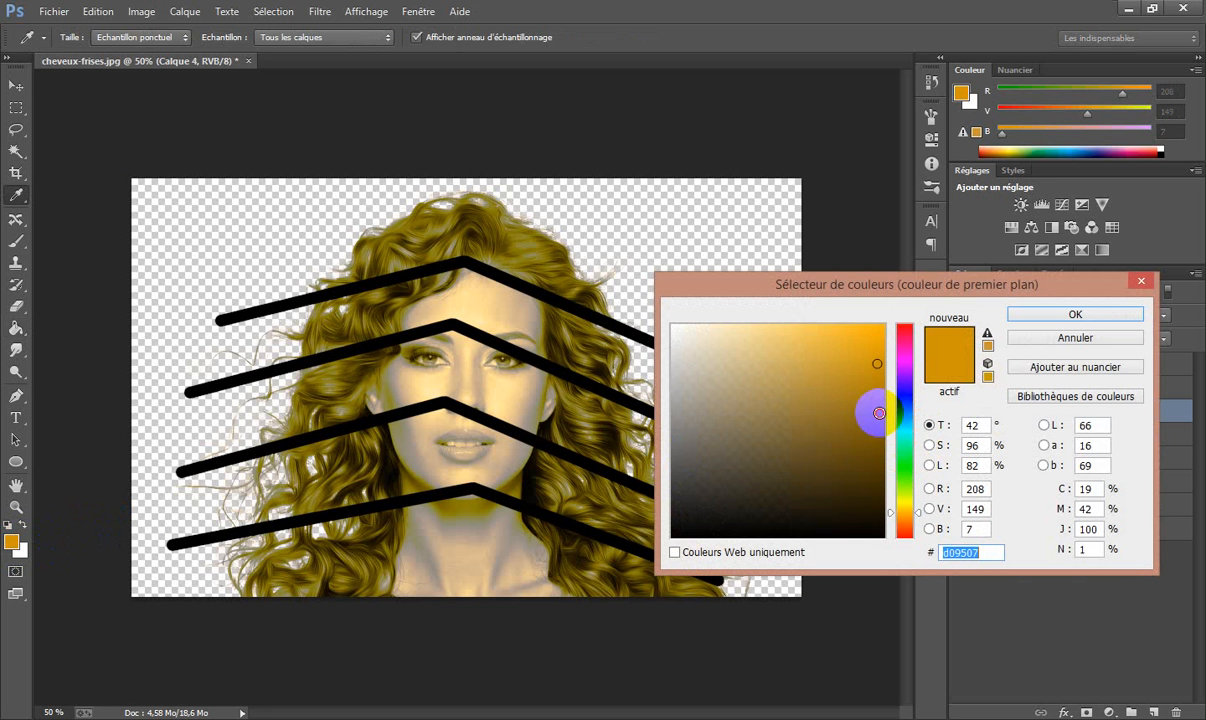
{"action": "left_click", "coordinate": [879, 413]}
{"action": "left_click", "coordinate": [1072, 316]}
{"action": "left_click", "coordinate": [438, 320]}
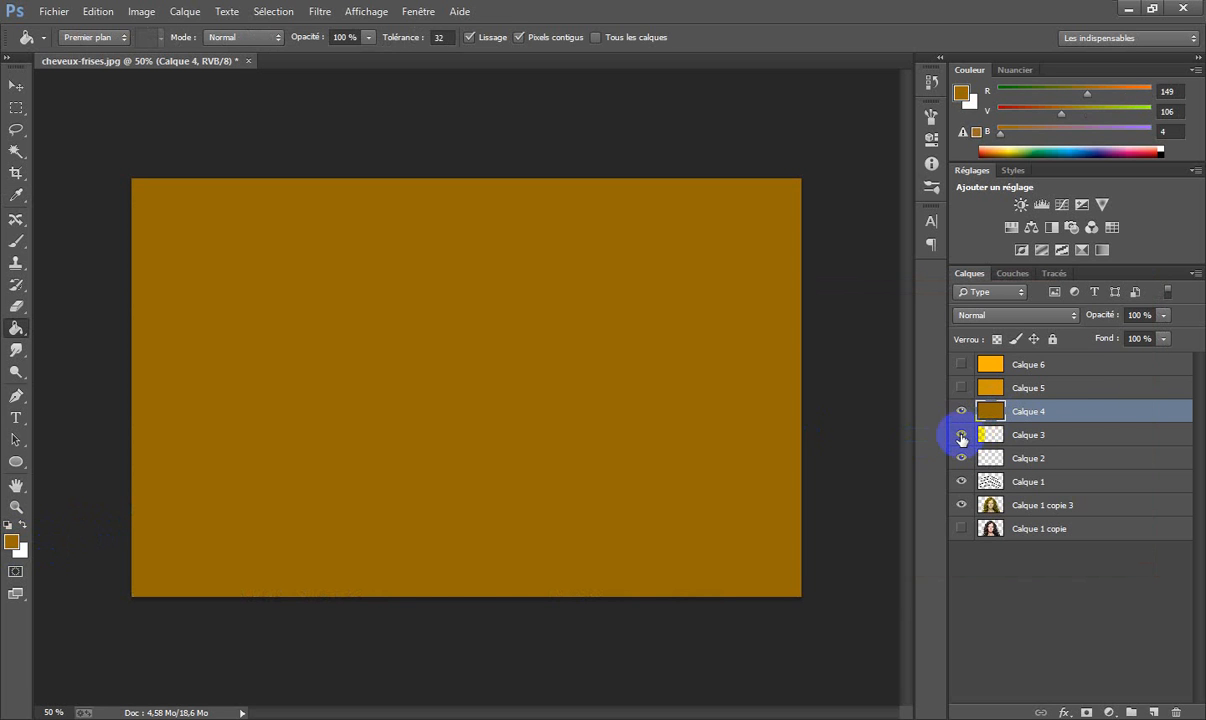
{"action": "left_click", "coordinate": [961, 412]}
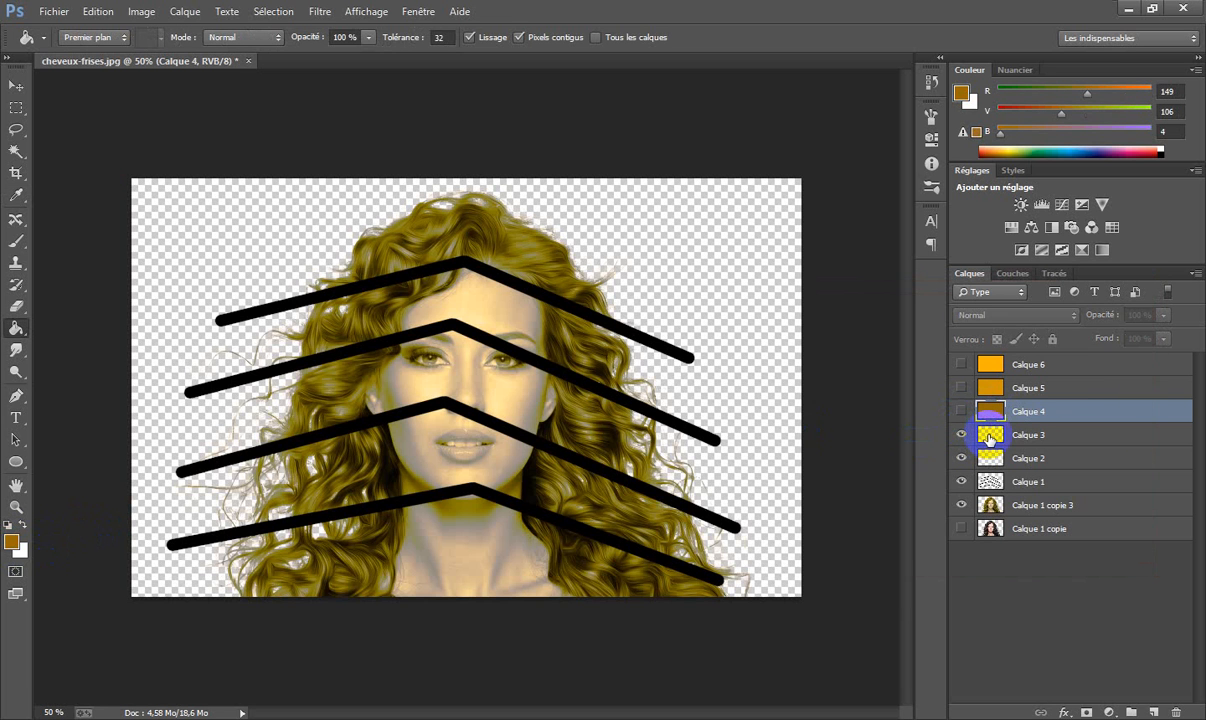
- Fill Calque 3 with the dark brown 4f3802 and hide that layer
{"action": "left_click", "coordinate": [989, 436]}
{"action": "left_click", "coordinate": [12, 540]}
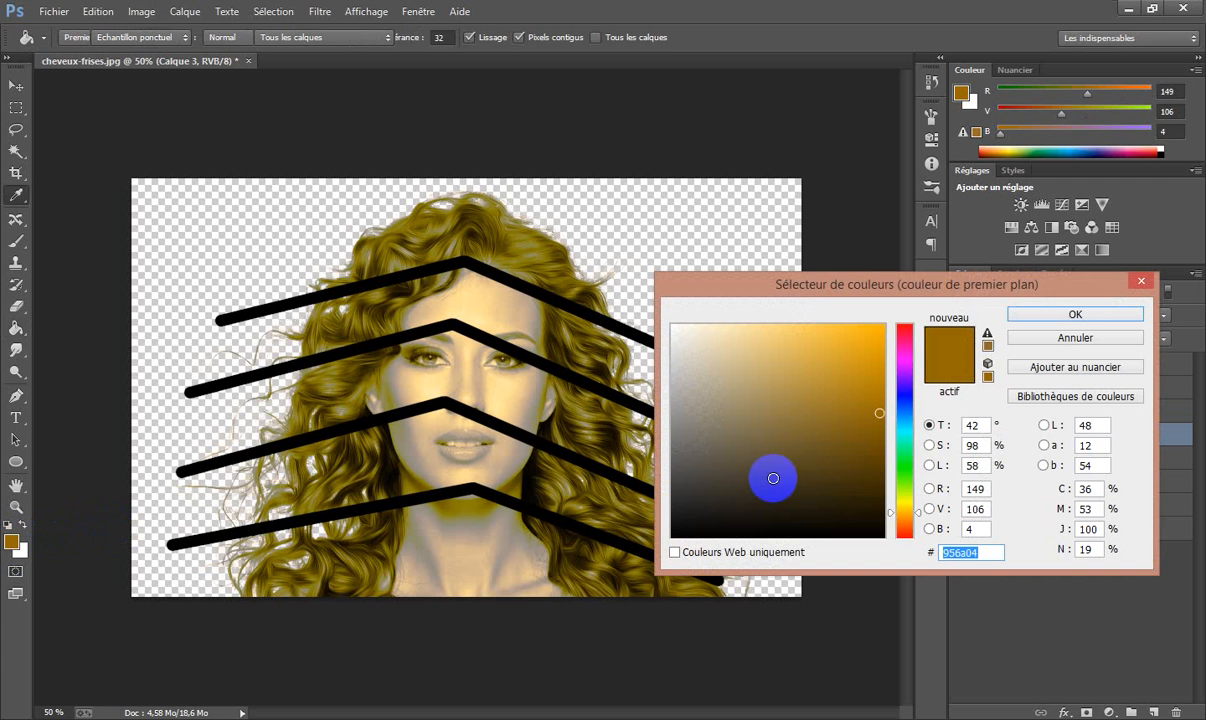
{"action": "left_click", "coordinate": [879, 471]}
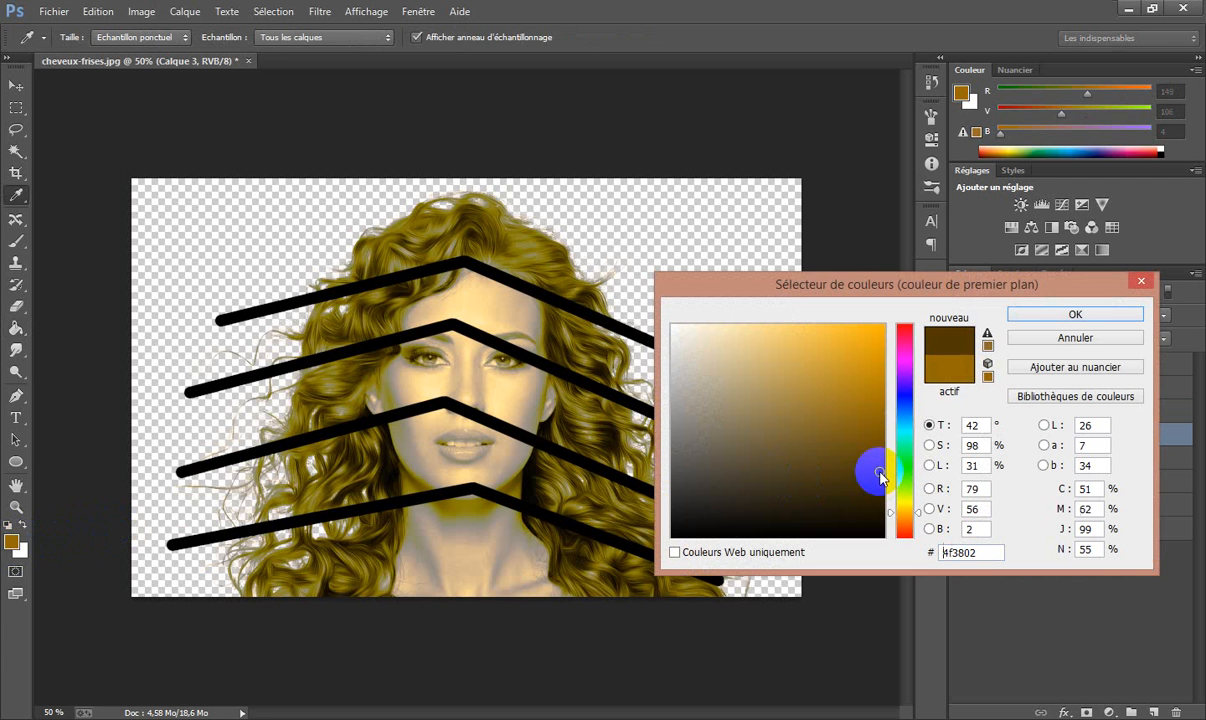
{"action": "left_click", "coordinate": [1036, 315]}
{"action": "left_click", "coordinate": [497, 349]}
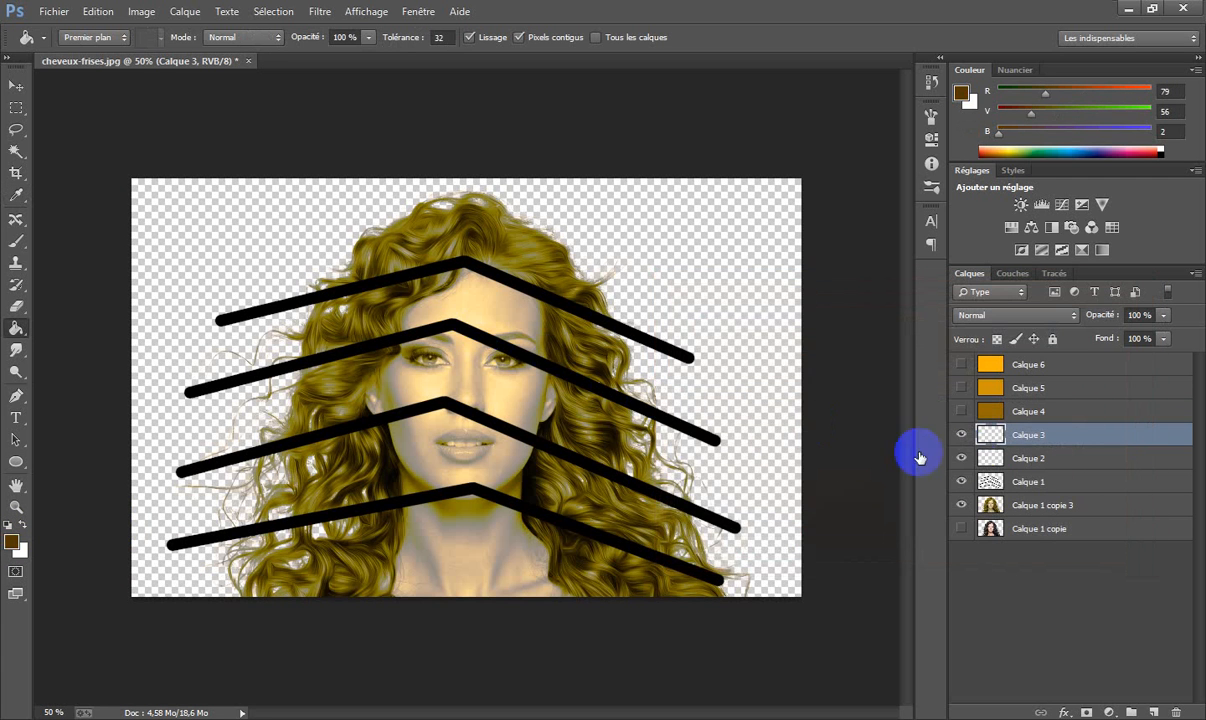
{"action": "left_click", "coordinate": [961, 436]}
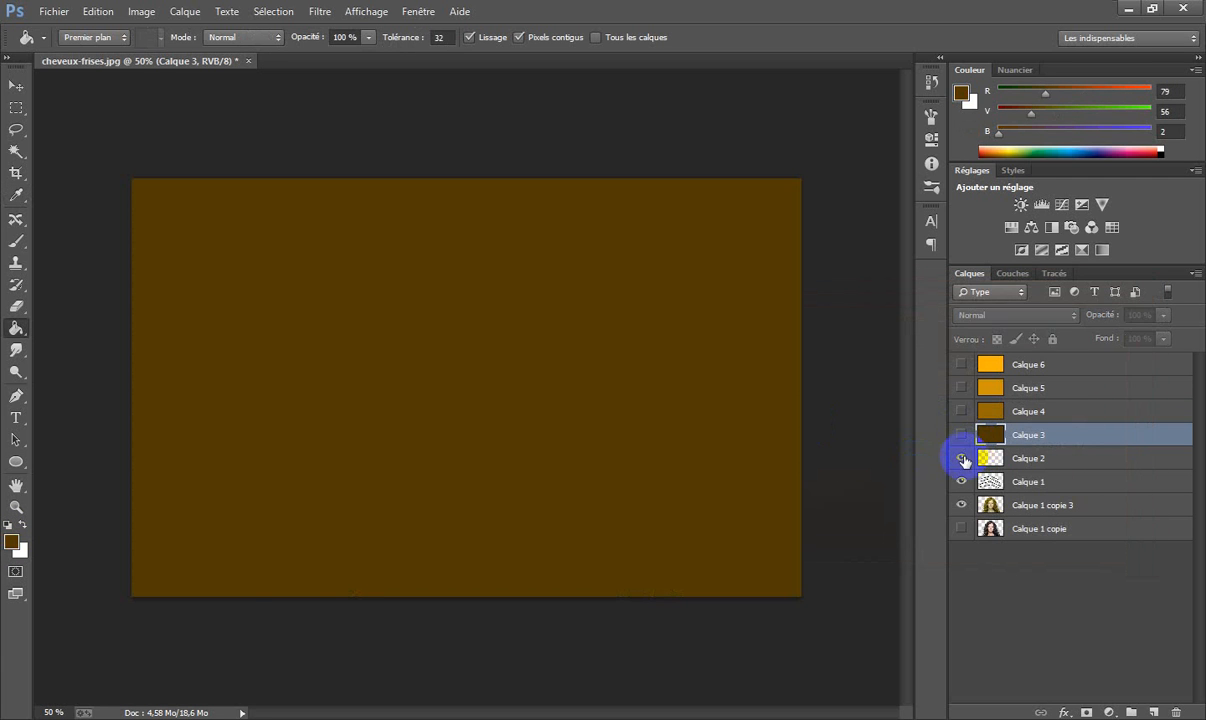
- Fill Calque 2 with the near-black brown 1e1601
{"action": "left_click", "coordinate": [990, 460]}
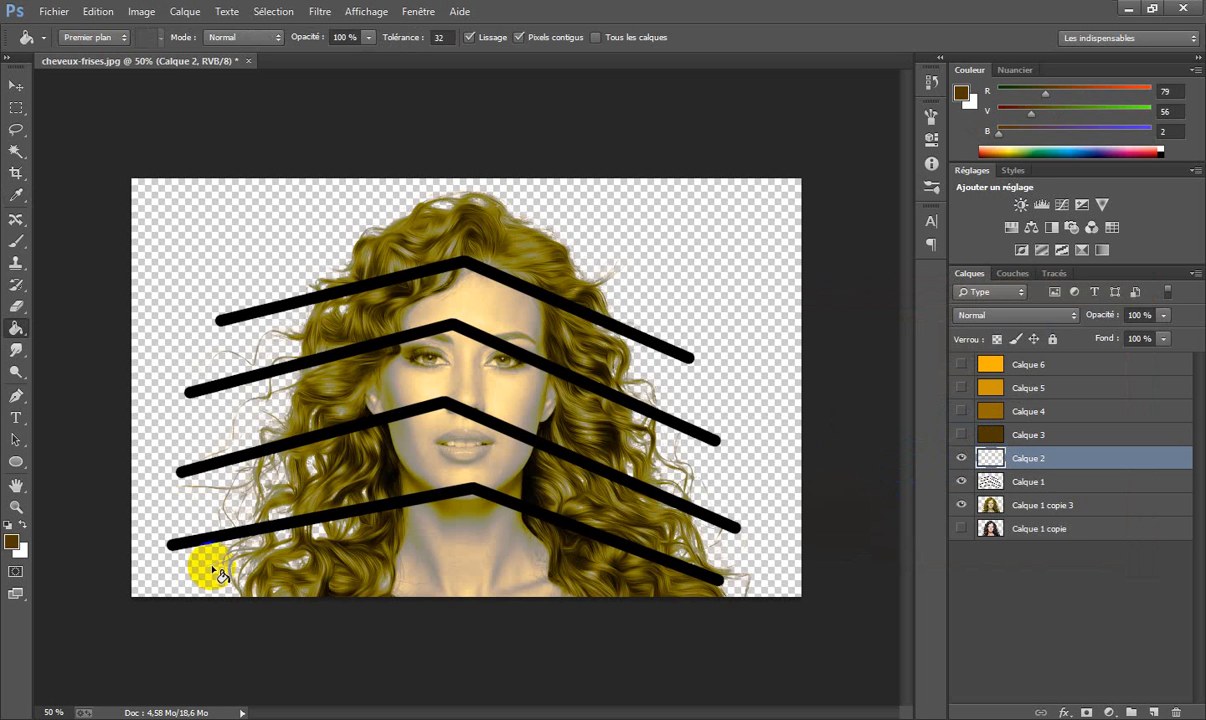
{"action": "left_click", "coordinate": [12, 539]}
{"action": "mouse_move", "coordinate": [830, 537]}
{"action": "left_mouse_down"}
{"action": "mouse_move", "coordinate": [876, 496]}
{"action": "mouse_move", "coordinate": [874, 512]}
{"action": "left_mouse_up"}
{"action": "left_click", "coordinate": [1068, 313]}
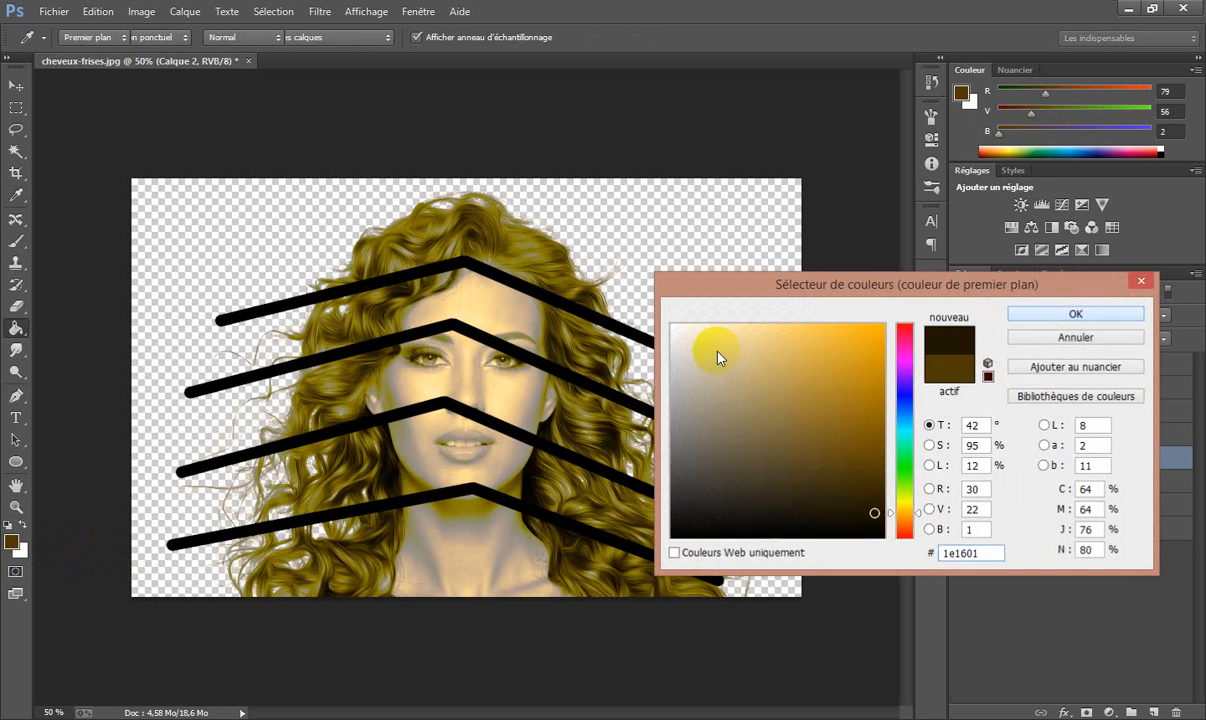
{"action": "left_click", "coordinate": [478, 272]}
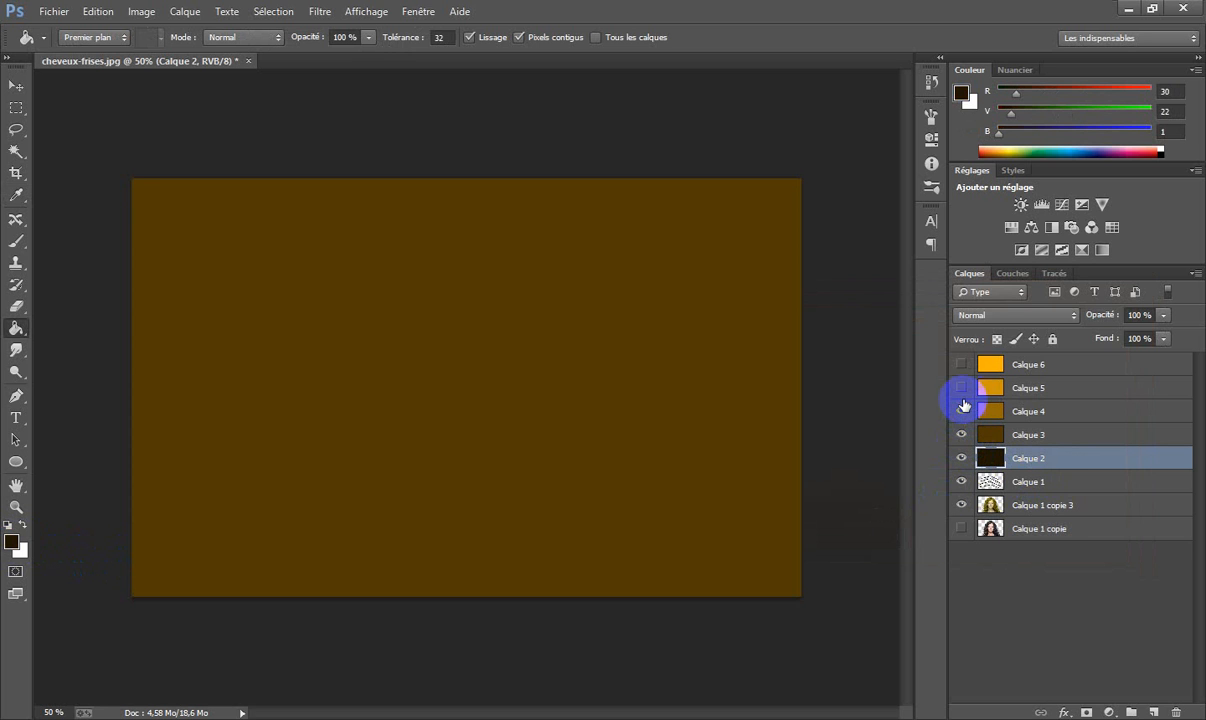
- Make the hidden colour-filled layers up to Calque 6 visible again
{"action": "left_click", "coordinate": [962, 408]}
{"action": "left_click", "coordinate": [961, 388]}
{"action": "left_click", "coordinate": [960, 366]}
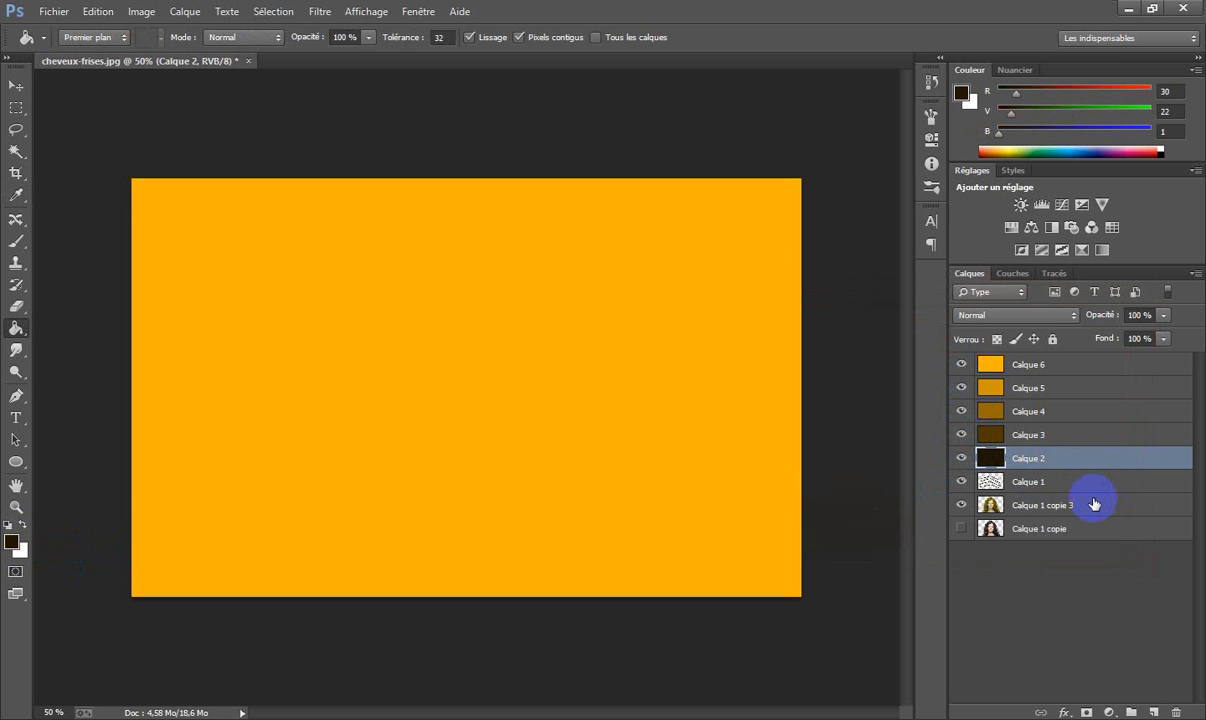
- Set the blending mode of the five colour-filled layers, Calque 2 to Calque 6, to Incrustation
{"action": "left_click", "coordinate": [1070, 425], "text": "shift"}
{"action": "left_click", "coordinate": [1063, 364], "text": "shift"}
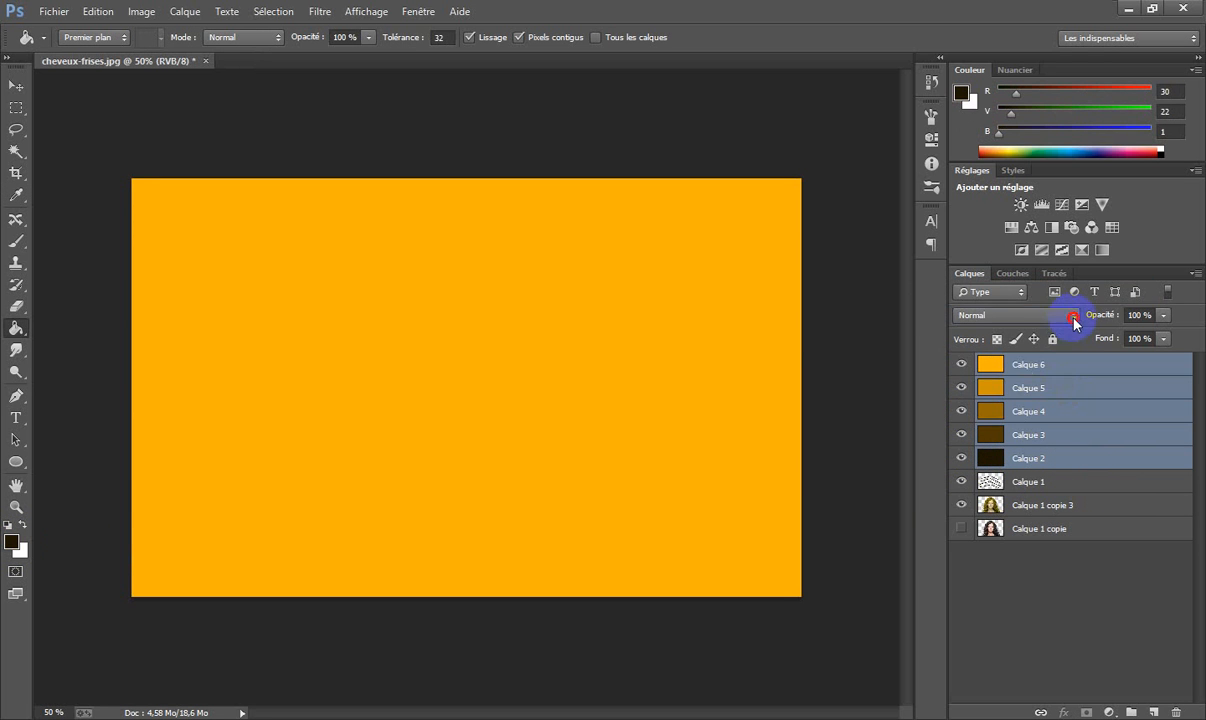
{"action": "left_click", "coordinate": [1074, 322]}
{"action": "left_click", "coordinate": [1003, 214]}
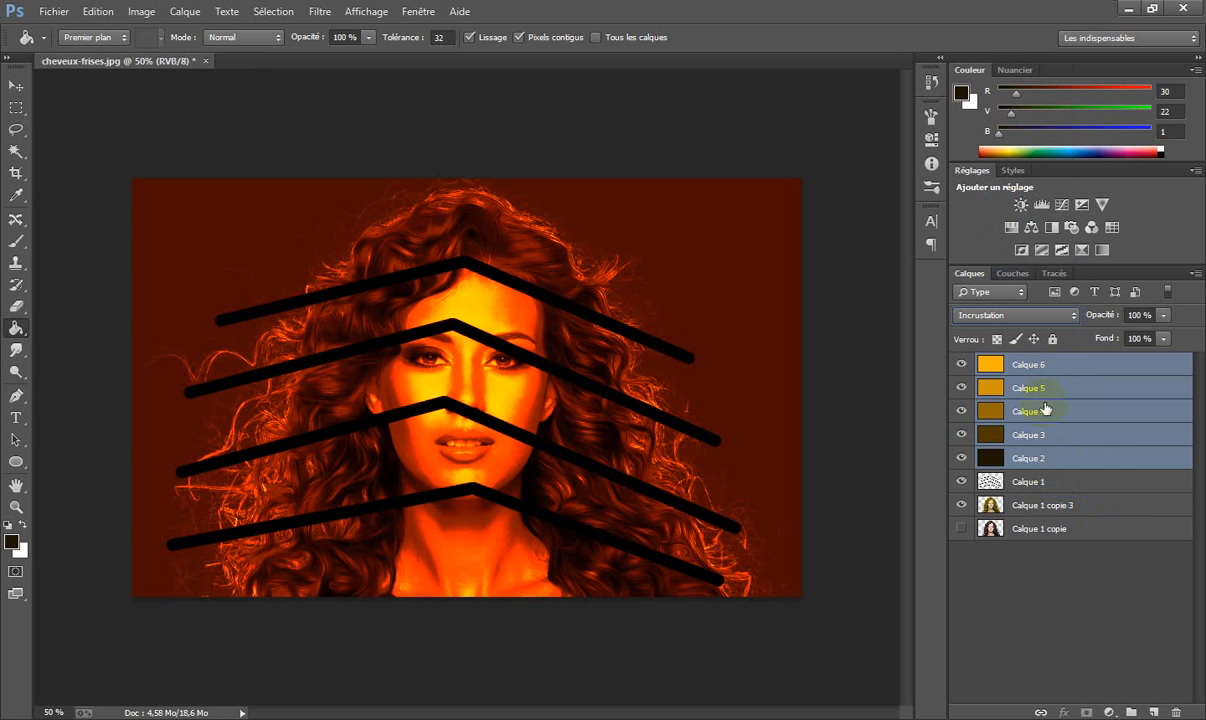
- Add layer masks to Calque 2 and Calque 3 from the woman's silhouette on Calque 1 copie 3
{"action": "left_click", "coordinate": [1030, 462]}
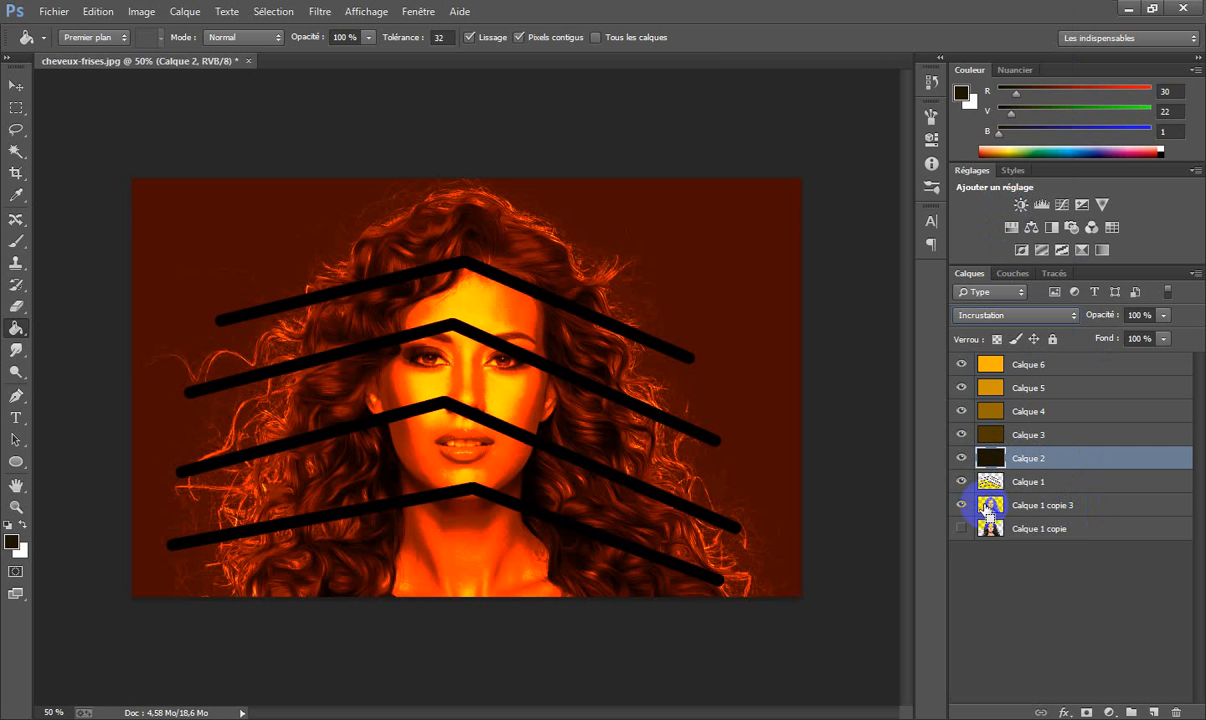
{"action": "left_click", "coordinate": [988, 508], "text": "ctrl"}
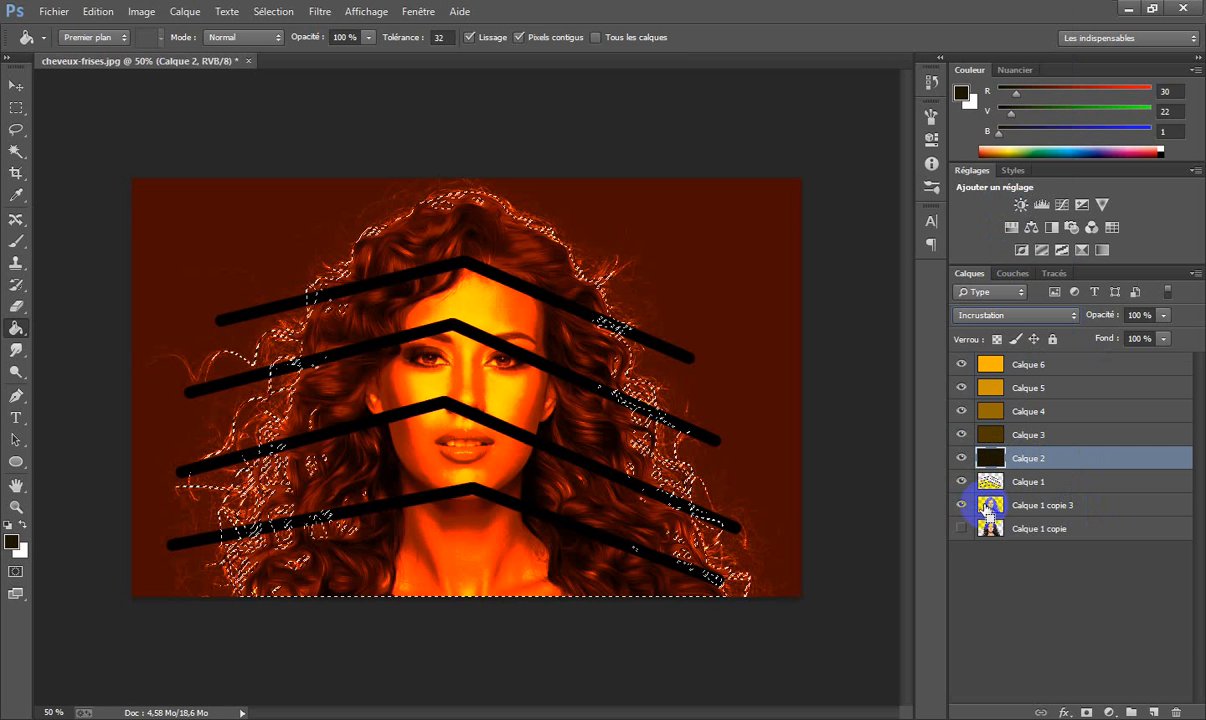
{"action": "left_click", "coordinate": [1086, 712]}
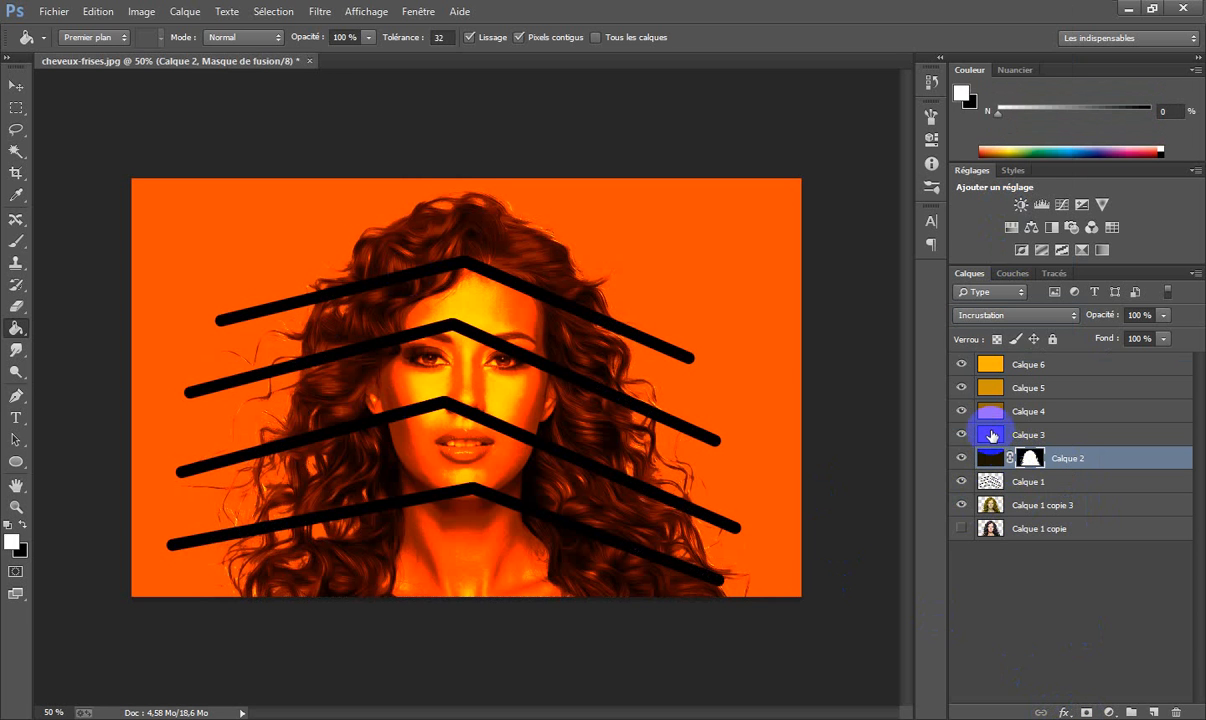
{"action": "left_click", "coordinate": [989, 437]}
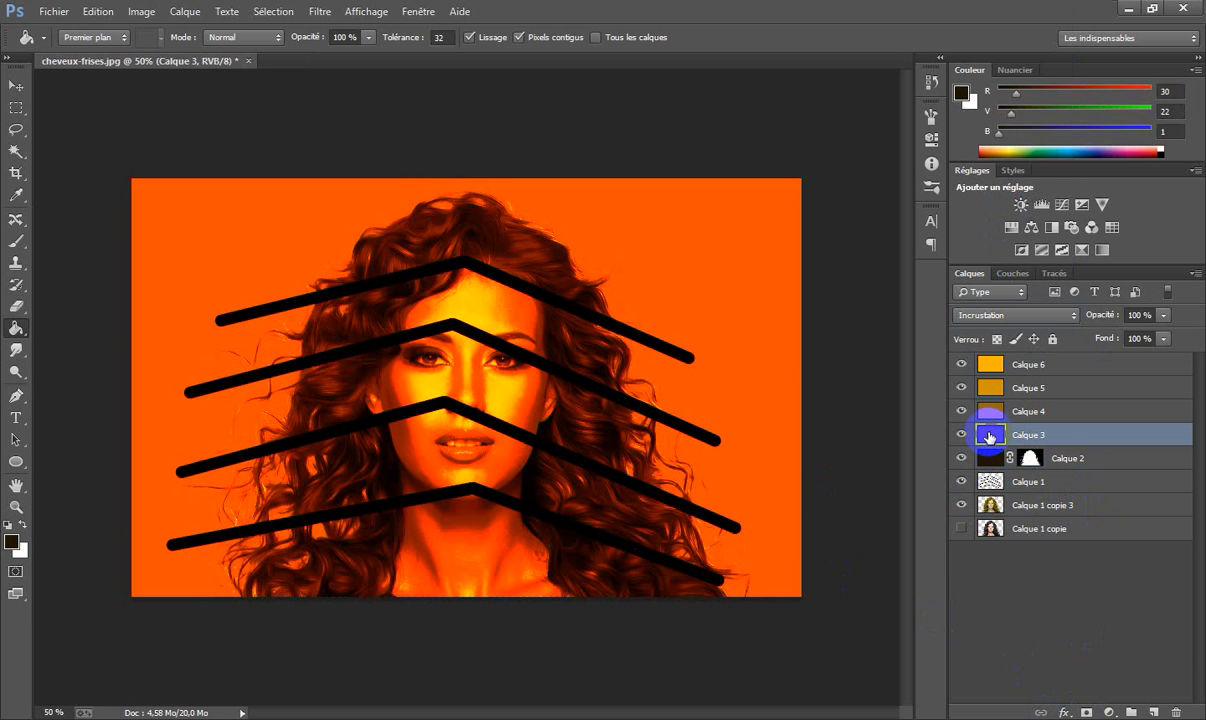
{"action": "left_click", "coordinate": [990, 507], "text": "ctrl"}
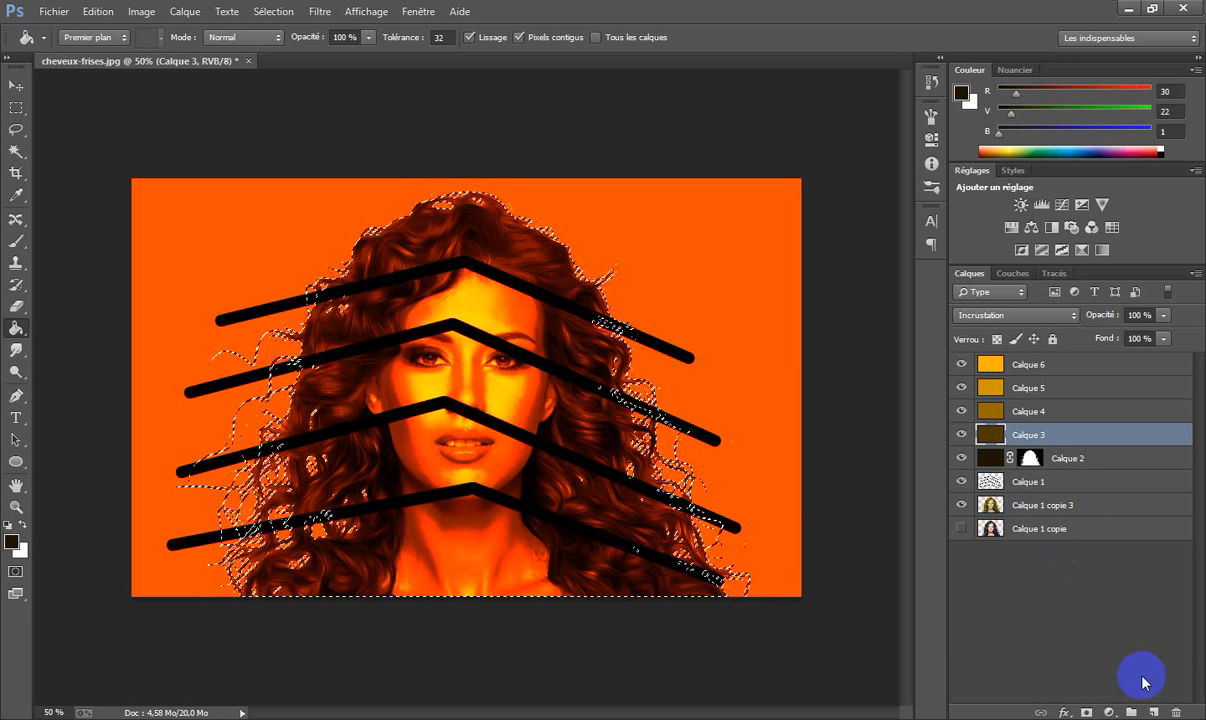
{"action": "left_click", "coordinate": [1086, 712]}
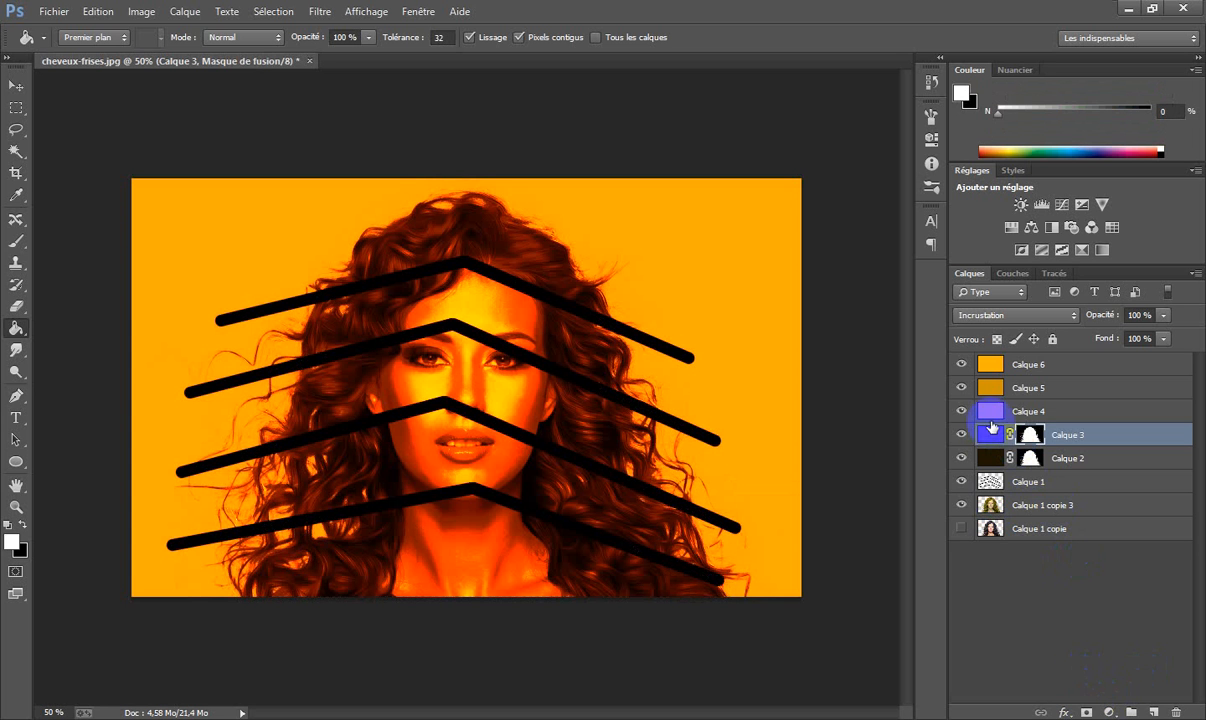
- Mask Calque 4, Calque 5 and Calque 6 with the same silhouette selection from Calque 1 copie 3
{"action": "left_click", "coordinate": [1030, 416]}
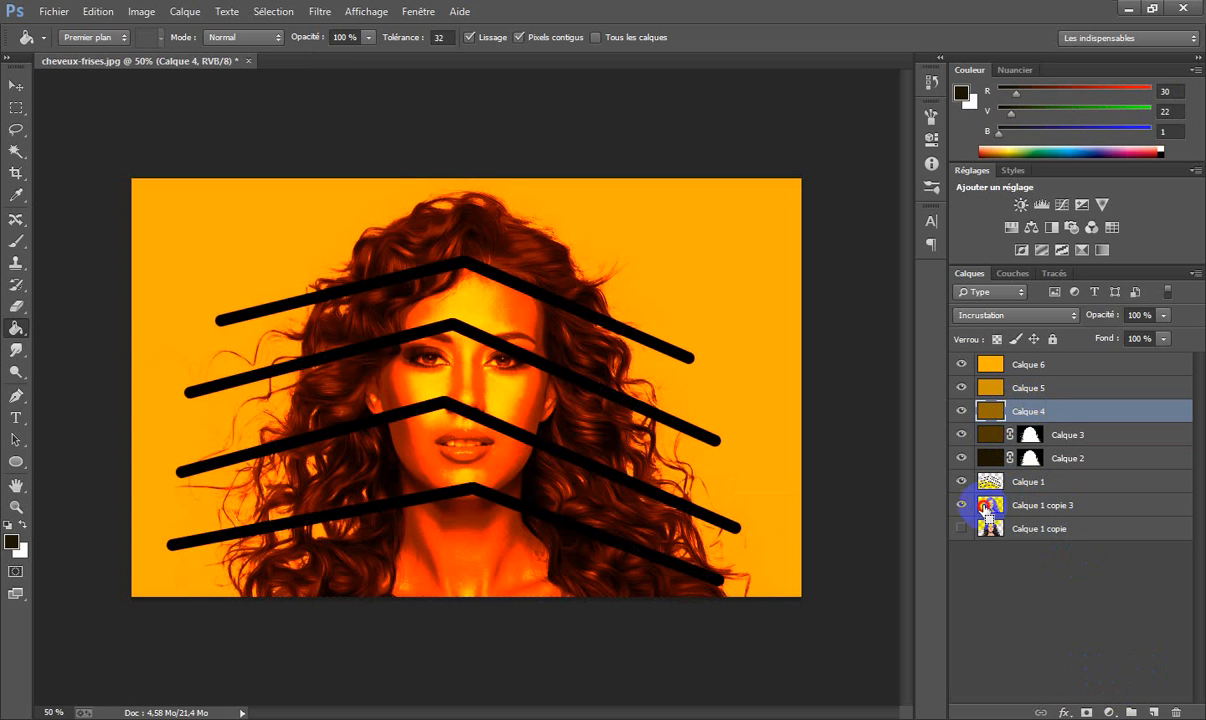
{"action": "left_click", "coordinate": [988, 506], "text": "ctrl"}
{"action": "left_click", "coordinate": [1086, 712]}
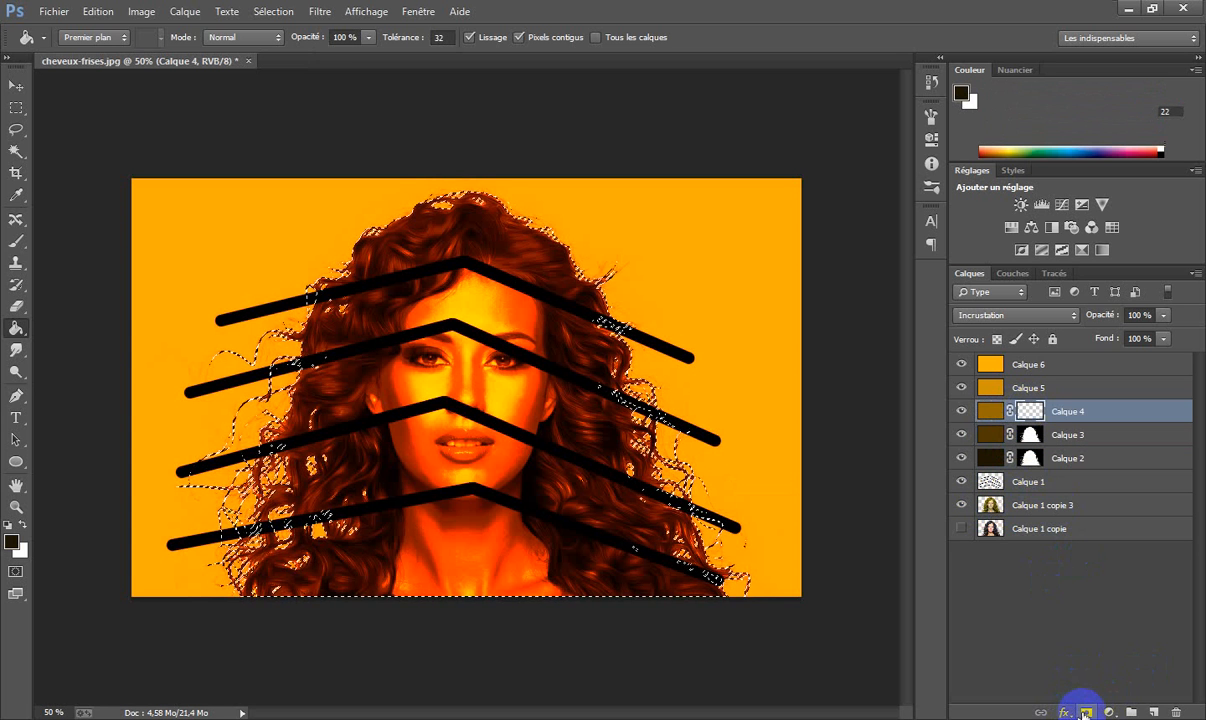
{"action": "left_click", "coordinate": [978, 390]}
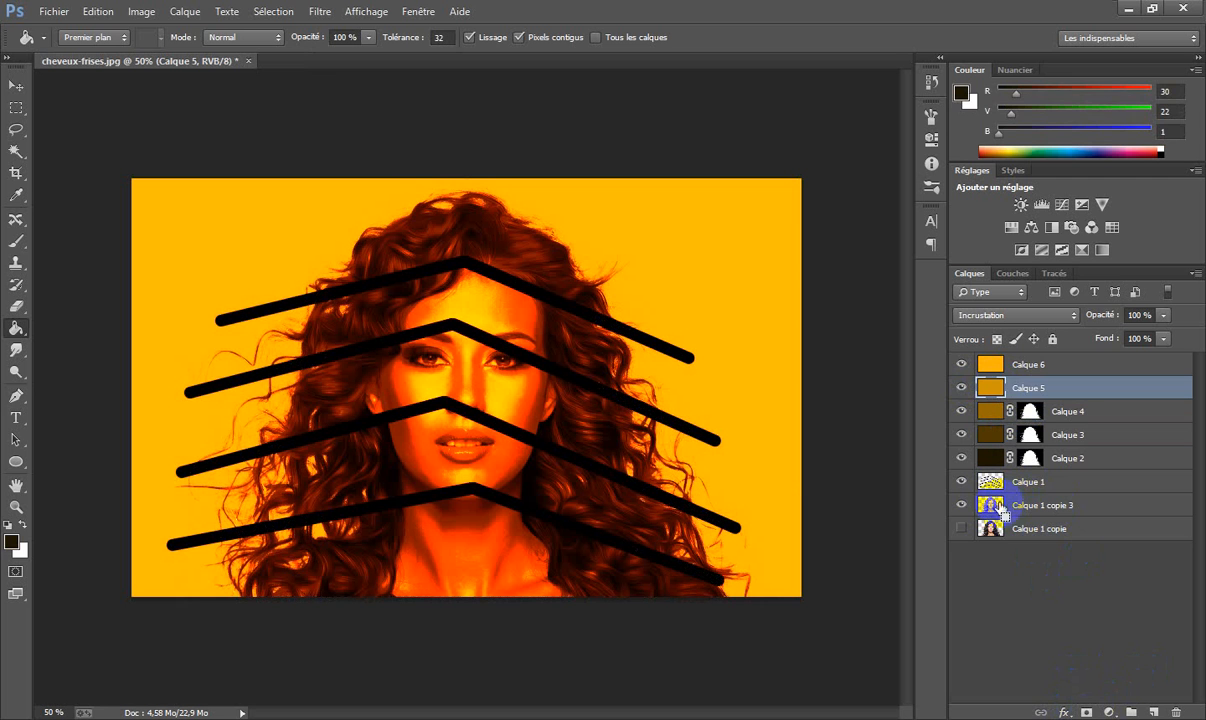
{"action": "left_click", "coordinate": [990, 506], "text": "ctrl"}
{"action": "left_click", "coordinate": [1086, 712]}
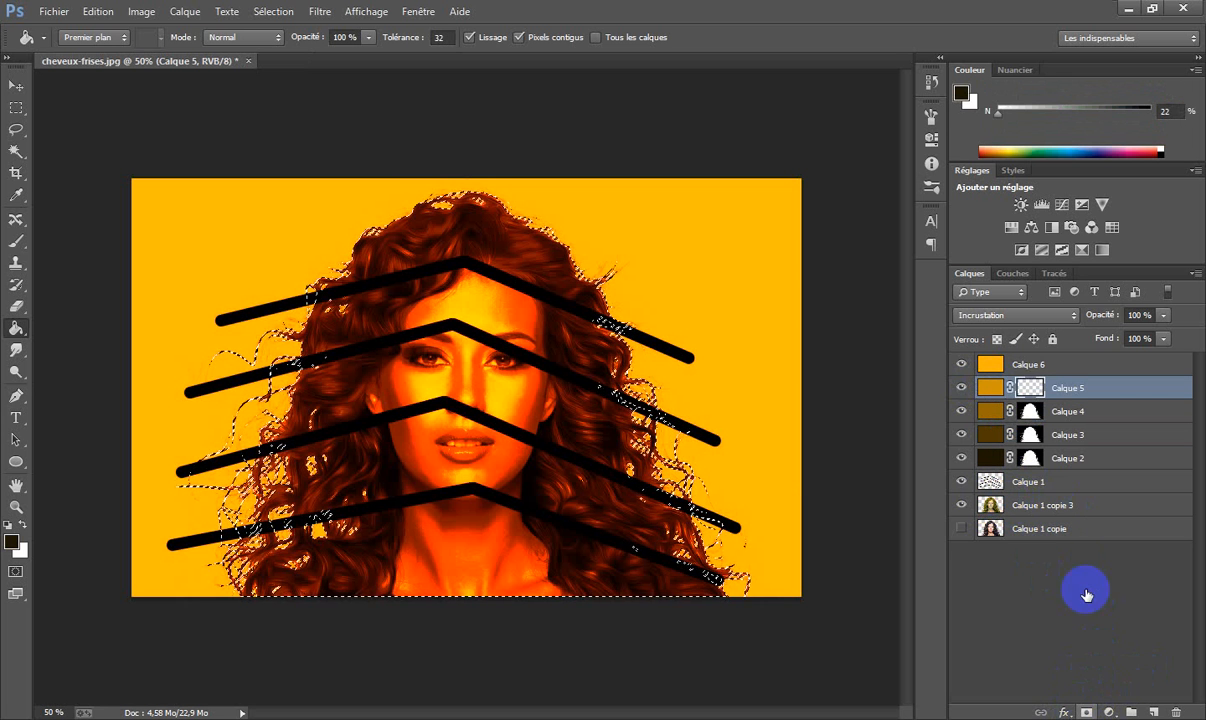
{"action": "left_click", "coordinate": [990, 370]}
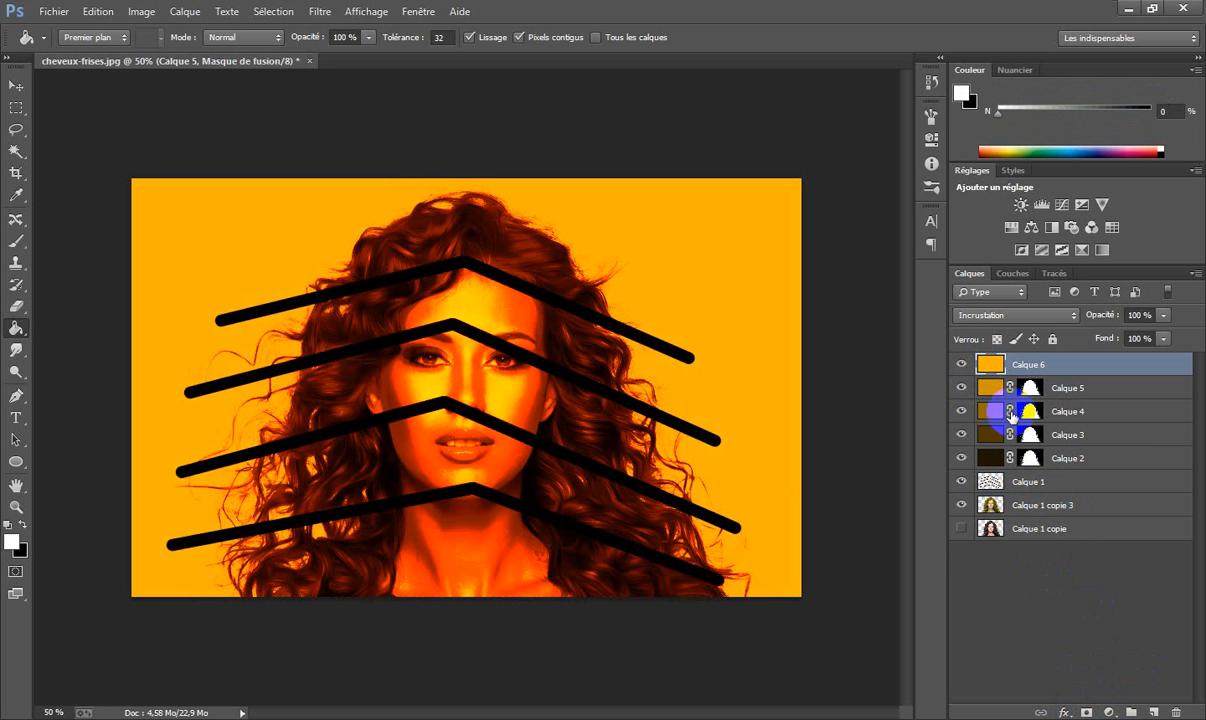
{"action": "left_click", "coordinate": [990, 510], "text": "ctrl"}
{"action": "left_click", "coordinate": [1086, 712]}
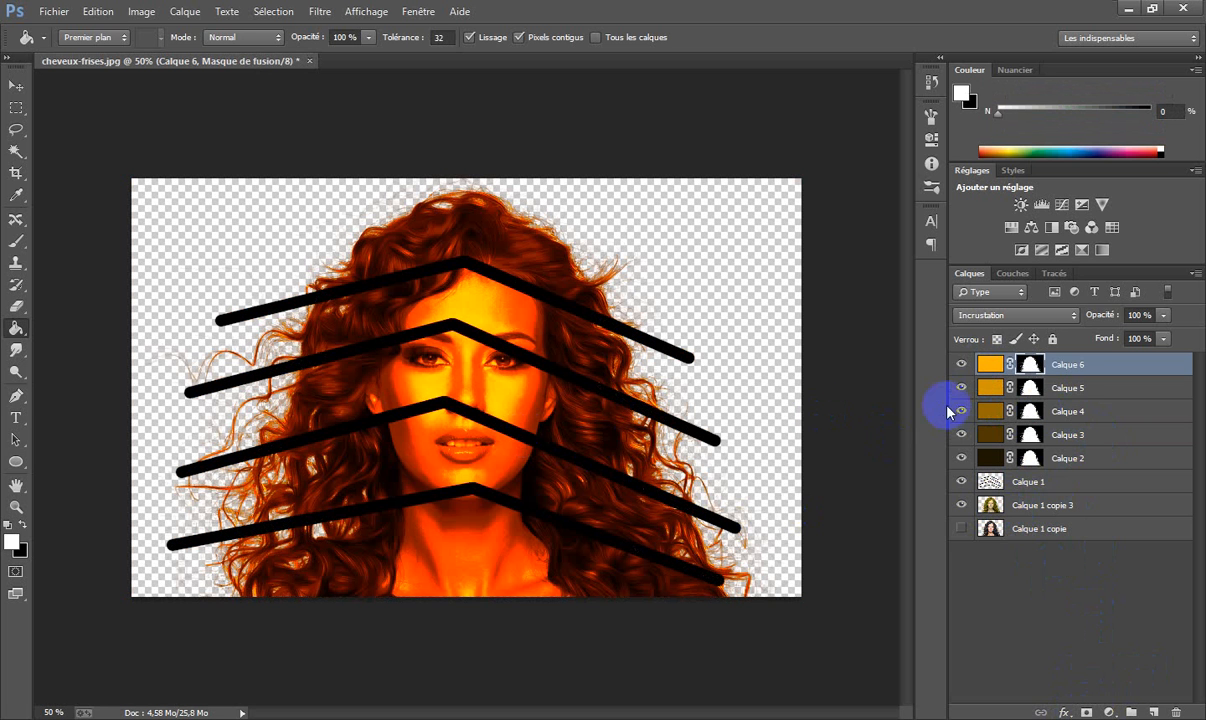
- Hide Calque 2 to Calque 5 and prepare a soft round 141 px brush for painting on the Calque 6 mask
{"action": "left_click_drag", "start_coordinate": [960, 391], "coordinate": [1058, 441]}
{"action": "left_click", "coordinate": [1036, 368]}
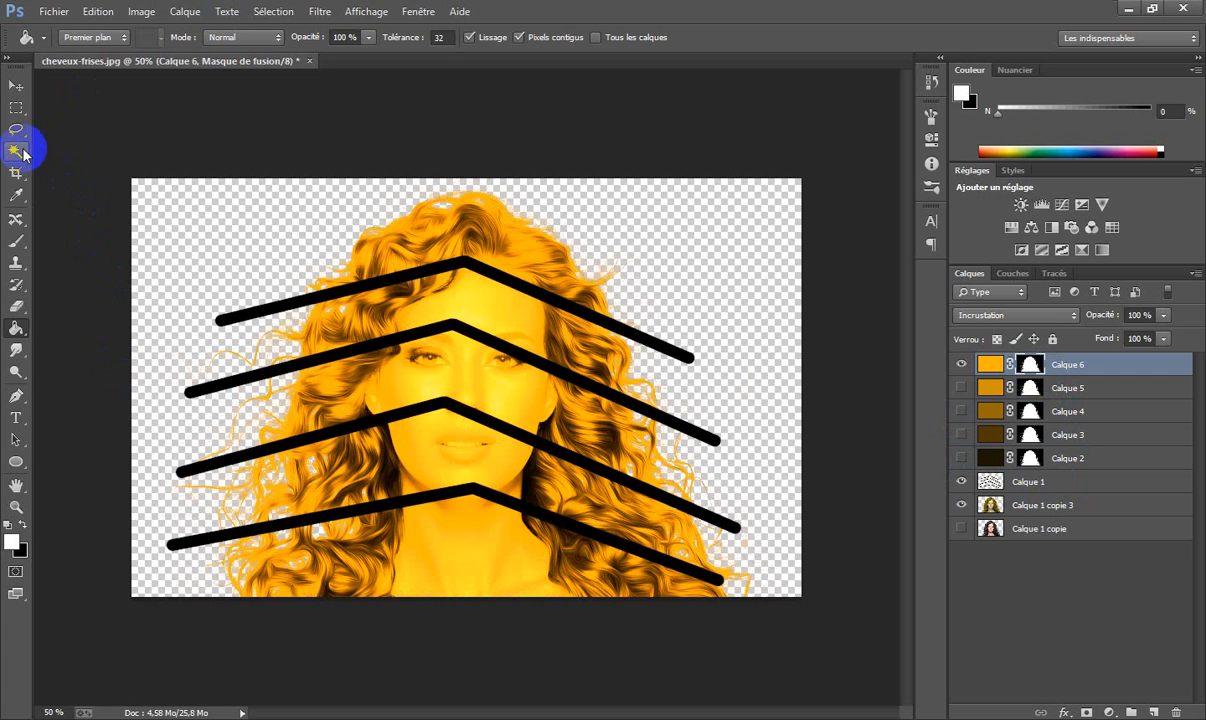
{"action": "left_click", "coordinate": [17, 241]}
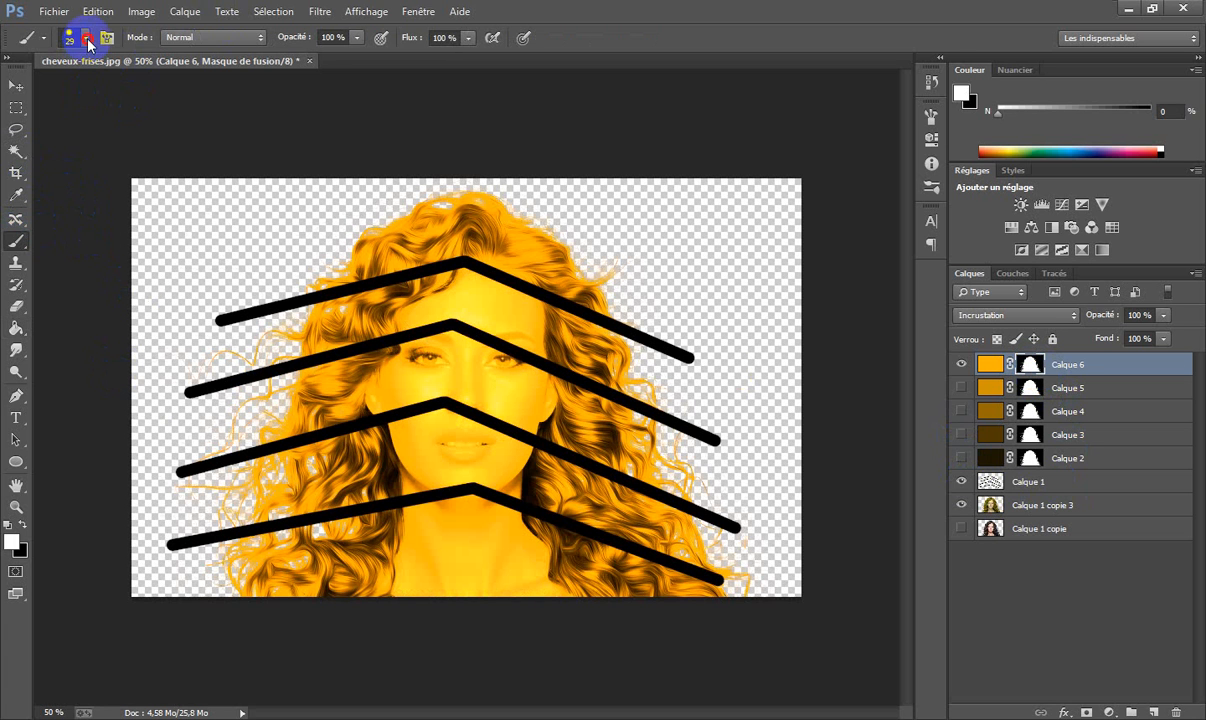
{"action": "left_click", "coordinate": [86, 38]}
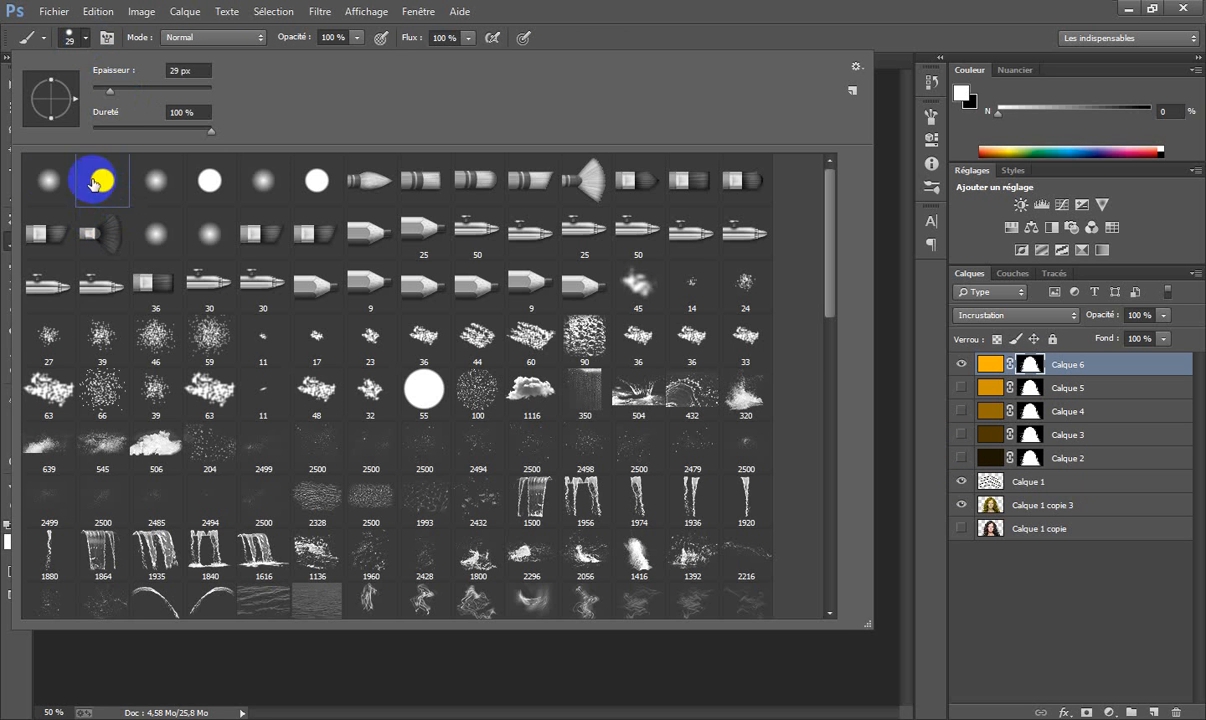
{"action": "left_click", "coordinate": [914, 362]}
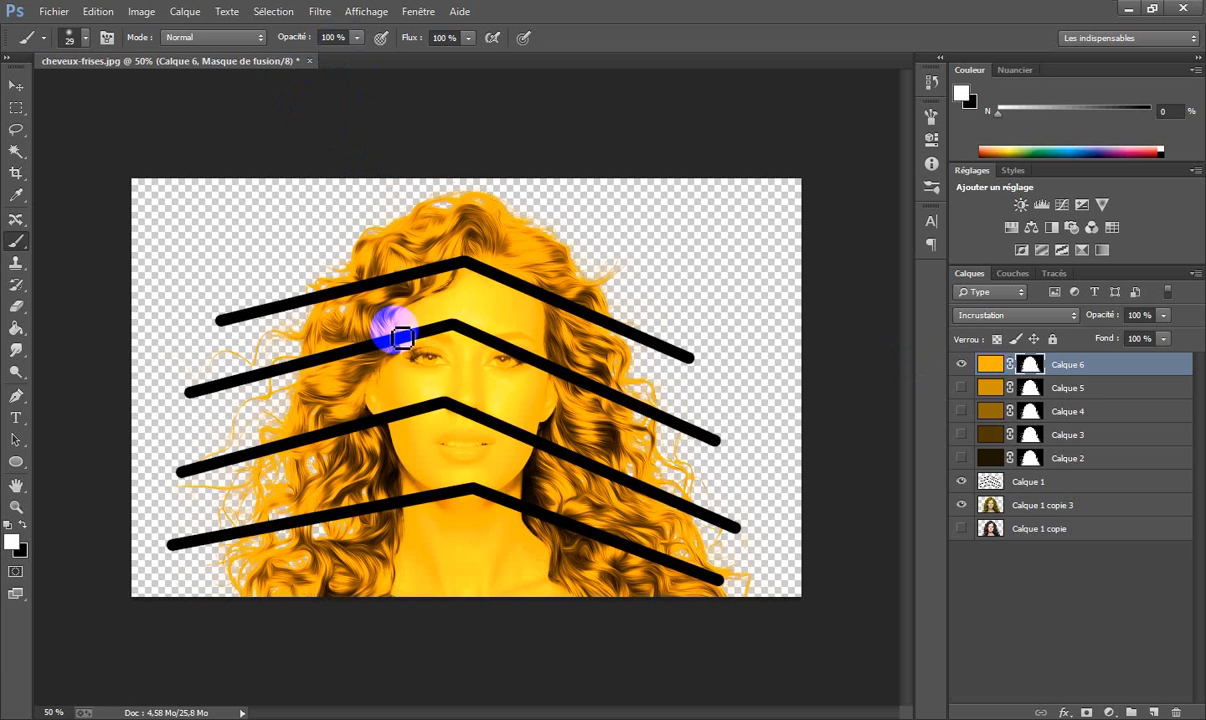
{"action": "mouse_move", "coordinate": [385, 319]}
{"action": "left_mouse_down"}
{"action": "mouse_move", "coordinate": [414, 319]}
{"action": "mouse_move", "coordinate": [392, 318]}
{"action": "left_mouse_up"}
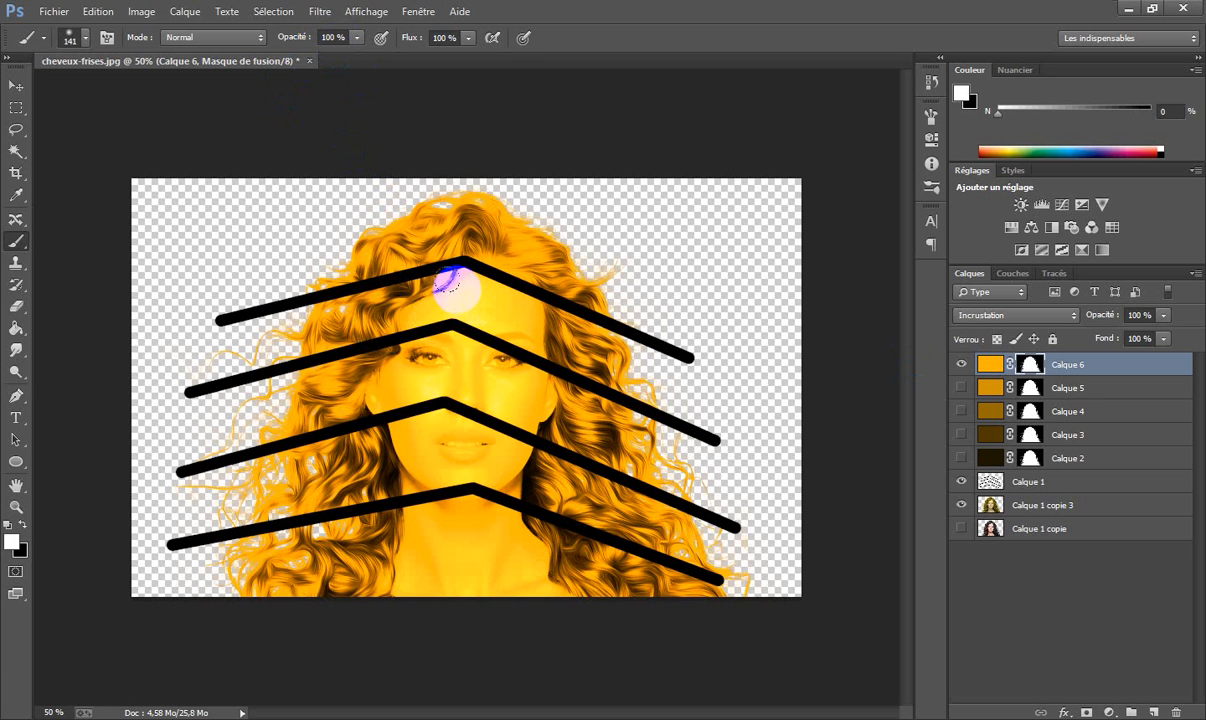
- Test a white stroke beside the hair on the Calque 6 mask, then paint it out and mask the band below the first chevron in black
{"action": "mouse_move", "coordinate": [140, 391]}
{"action": "left_mouse_down"}
{"action": "mouse_move", "coordinate": [326, 365]}
{"action": "mouse_move", "coordinate": [415, 333]}
{"action": "left_mouse_up"}
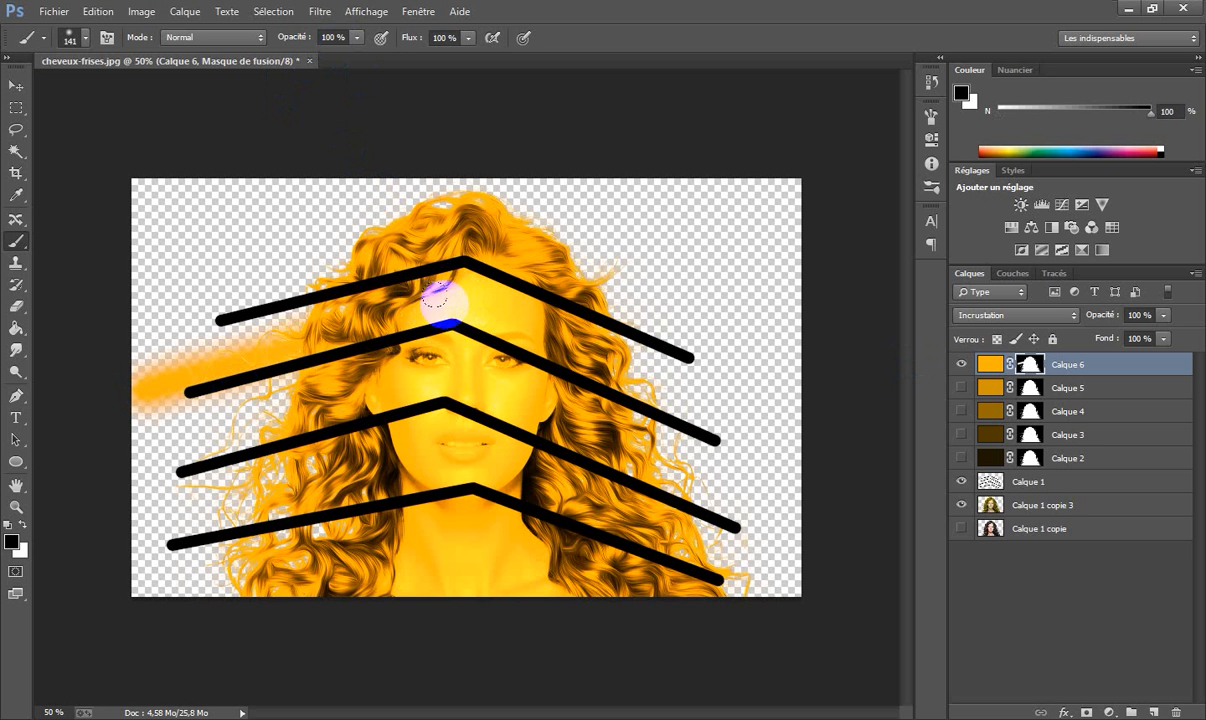
{"action": "left_click_drag", "start_coordinate": [455, 293], "coordinate": [180, 375]}
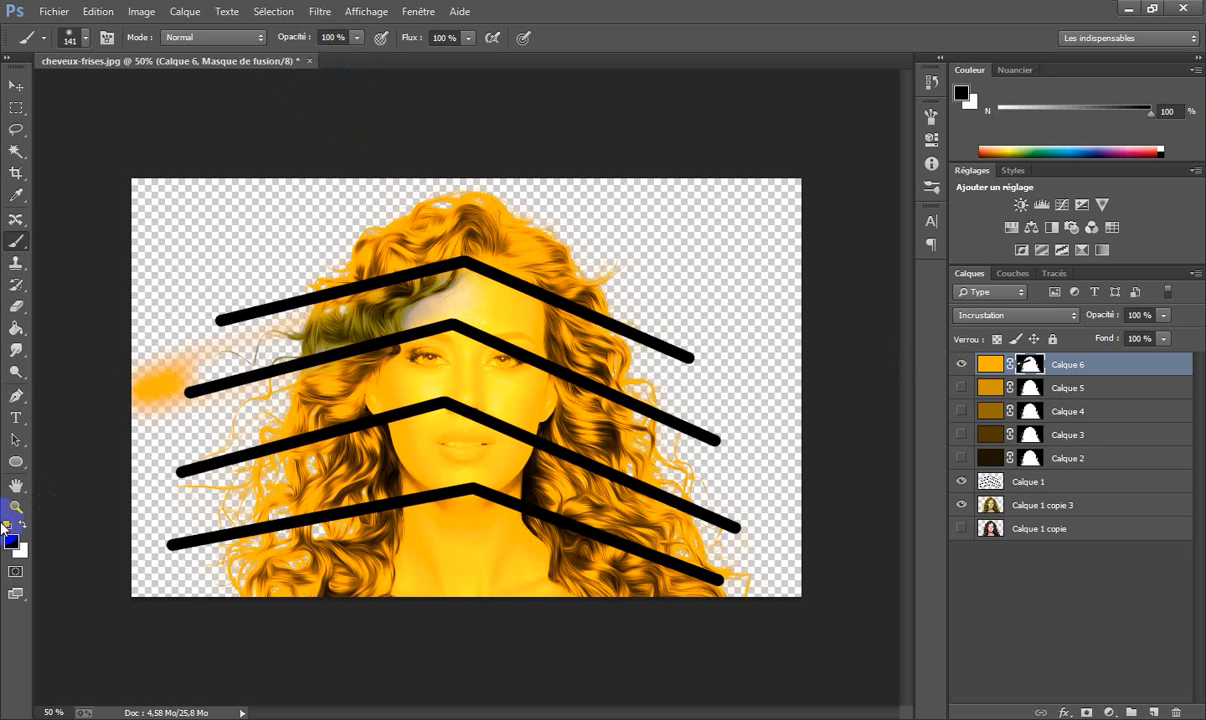
{"action": "mouse_move", "coordinate": [448, 284]}
{"action": "left_mouse_down"}
{"action": "mouse_move", "coordinate": [277, 346]}
{"action": "mouse_move", "coordinate": [217, 387]}
{"action": "mouse_move", "coordinate": [236, 373]}
{"action": "mouse_move", "coordinate": [195, 369]}
{"action": "mouse_move", "coordinate": [159, 389]}
{"action": "mouse_move", "coordinate": [258, 342]}
{"action": "left_mouse_up"}
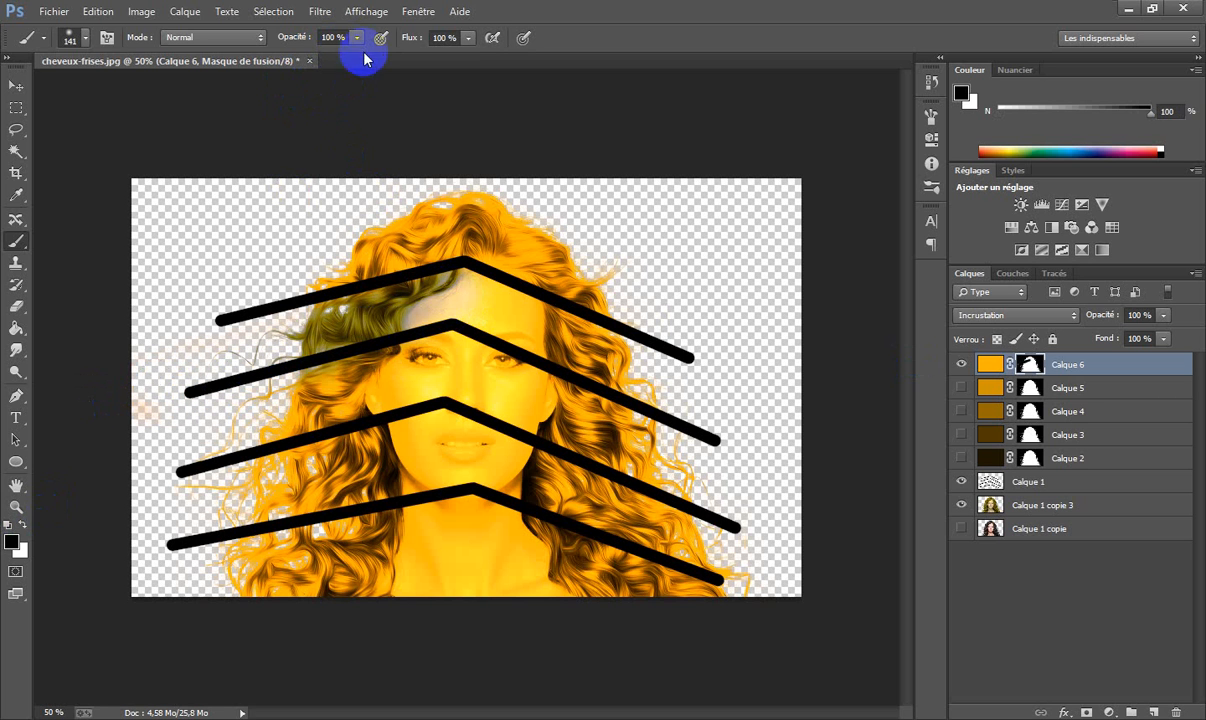
{"action": "mouse_move", "coordinate": [441, 292]}
{"action": "left_mouse_down"}
{"action": "mouse_move", "coordinate": [231, 367]}
{"action": "mouse_move", "coordinate": [410, 300]}
{"action": "mouse_move", "coordinate": [428, 302]}
{"action": "mouse_move", "coordinate": [277, 348]}
{"action": "mouse_move", "coordinate": [468, 297]}
{"action": "mouse_move", "coordinate": [605, 378]}
{"action": "mouse_move", "coordinate": [540, 350]}
{"action": "mouse_move", "coordinate": [637, 361]}
{"action": "mouse_move", "coordinate": [530, 355]}
{"action": "left_mouse_up"}
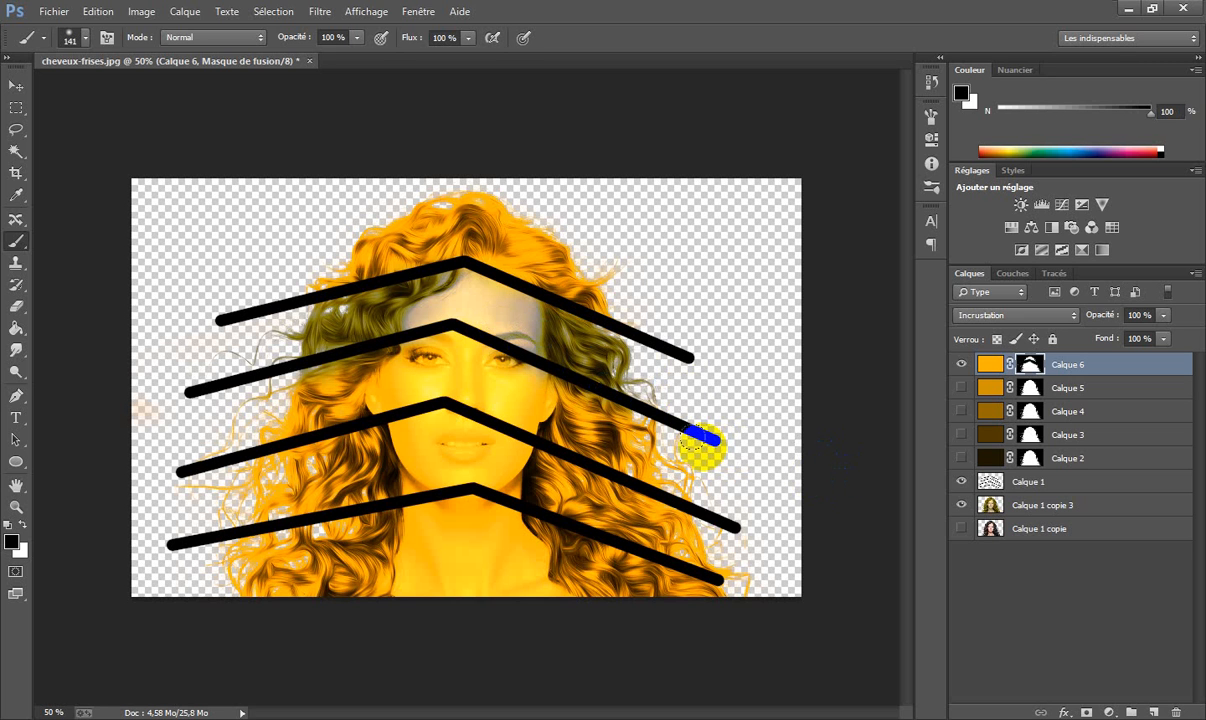
- Enlarge the brush to 309 px and paint the rest of the Calque 6 mask black below the first chevron line
{"action": "mouse_move", "coordinate": [700, 440]}
{"action": "left_mouse_down"}
{"action": "mouse_move", "coordinate": [660, 430]}
{"action": "mouse_move", "coordinate": [590, 450]}
{"action": "mouse_move", "coordinate": [413, 449]}
{"action": "mouse_move", "coordinate": [430, 442]}
{"action": "left_mouse_up"}
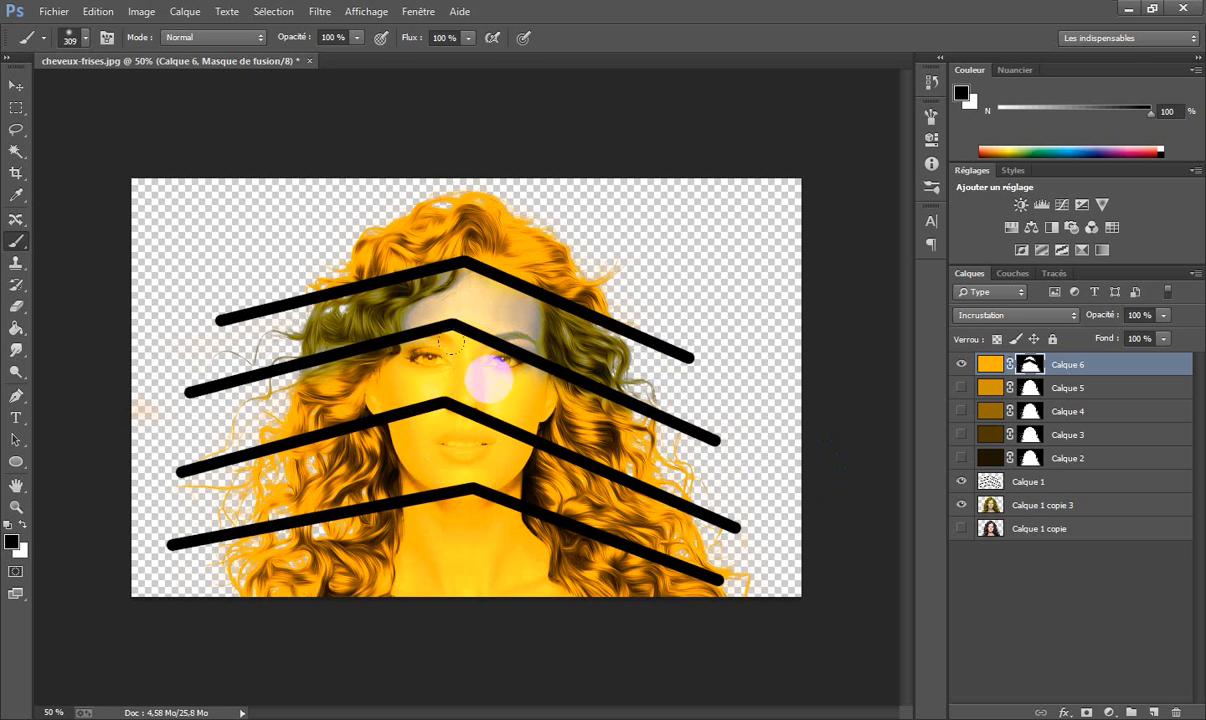
{"action": "mouse_move", "coordinate": [487, 377]}
{"action": "left_mouse_down"}
{"action": "mouse_move", "coordinate": [436, 340]}
{"action": "mouse_move", "coordinate": [474, 404]}
{"action": "mouse_move", "coordinate": [501, 394]}
{"action": "mouse_move", "coordinate": [314, 560]}
{"action": "mouse_move", "coordinate": [350, 585]}
{"action": "mouse_move", "coordinate": [493, 507]}
{"action": "mouse_move", "coordinate": [498, 420]}
{"action": "mouse_move", "coordinate": [451, 382]}
{"action": "left_mouse_up"}
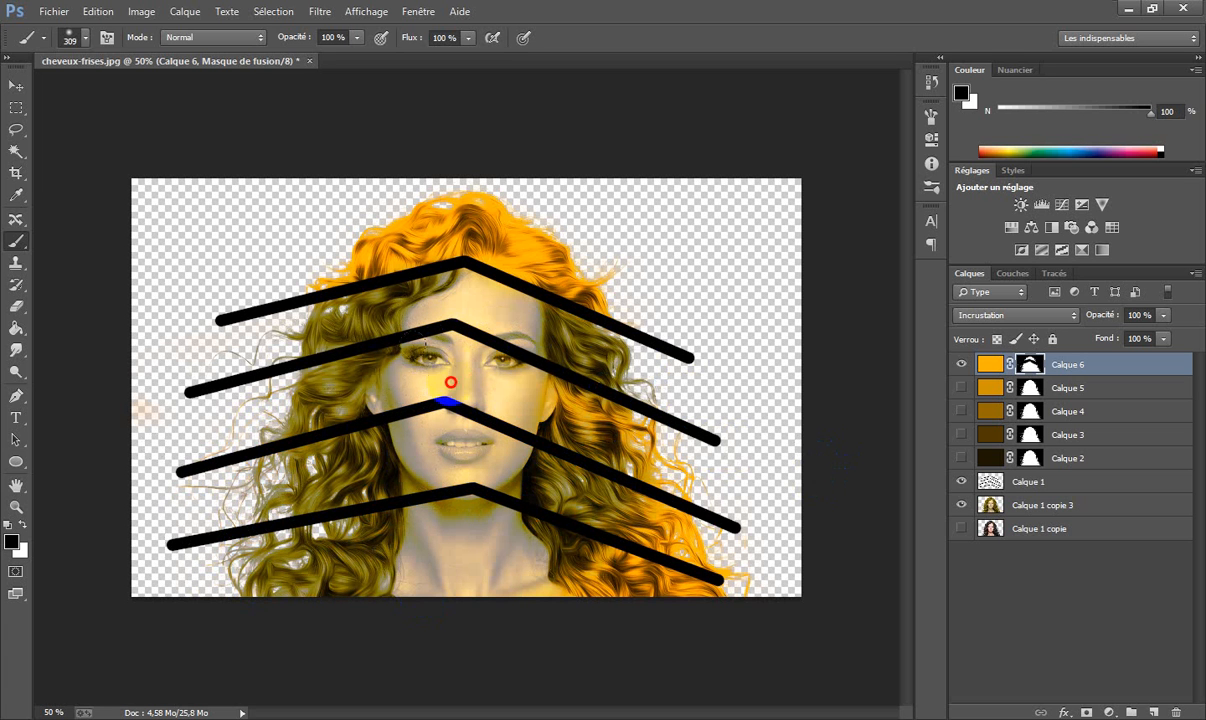
{"action": "mouse_move", "coordinate": [541, 404]}
{"action": "left_mouse_down"}
{"action": "mouse_move", "coordinate": [571, 417]}
{"action": "mouse_move", "coordinate": [645, 406]}
{"action": "mouse_move", "coordinate": [738, 593]}
{"action": "mouse_move", "coordinate": [616, 573]}
{"action": "mouse_move", "coordinate": [694, 587]}
{"action": "mouse_move", "coordinate": [705, 565]}
{"action": "mouse_move", "coordinate": [608, 503]}
{"action": "mouse_move", "coordinate": [505, 358]}
{"action": "left_mouse_up"}
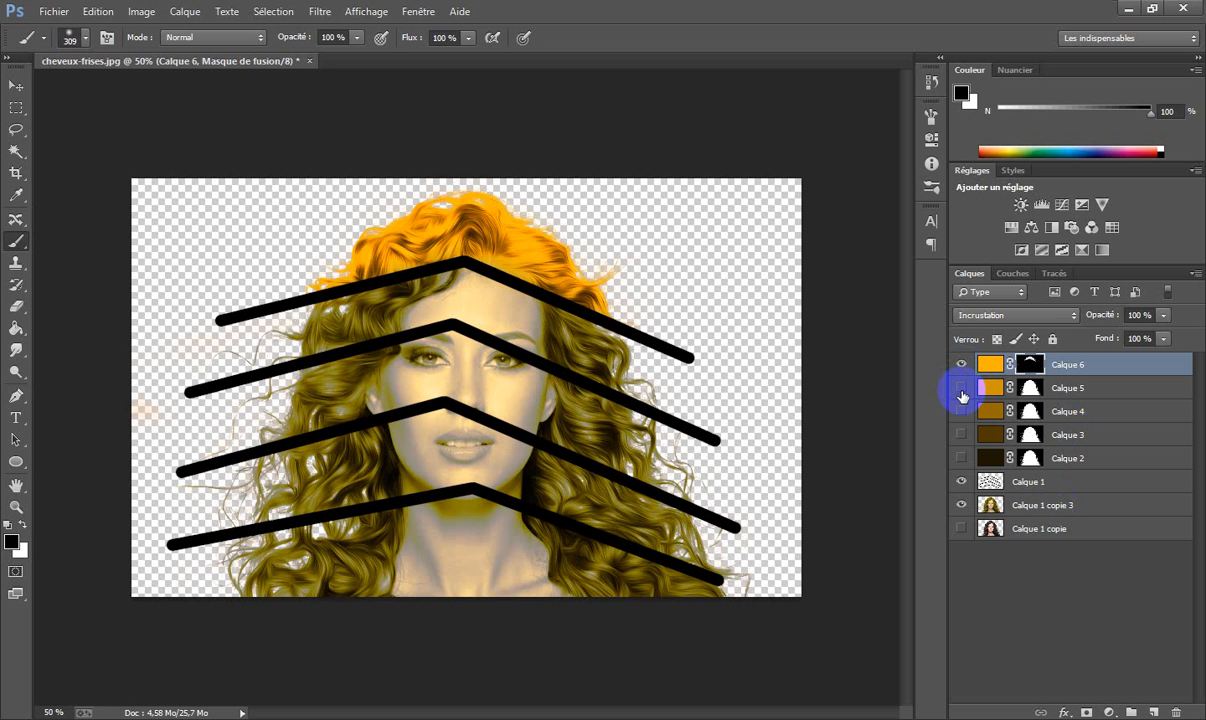
- Show Calque 5 instead of Calque 6 and paint its mask black above the first and below the second chevron line
{"action": "left_click", "coordinate": [961, 364]}
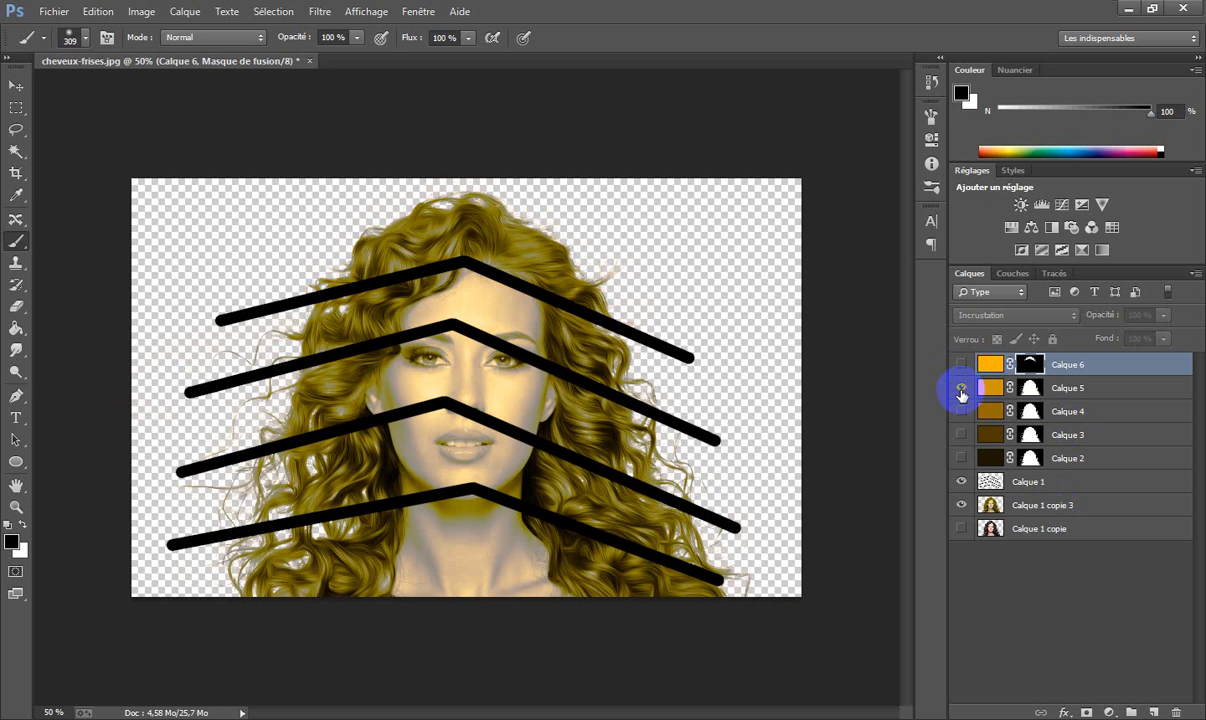
{"action": "left_click", "coordinate": [961, 388]}
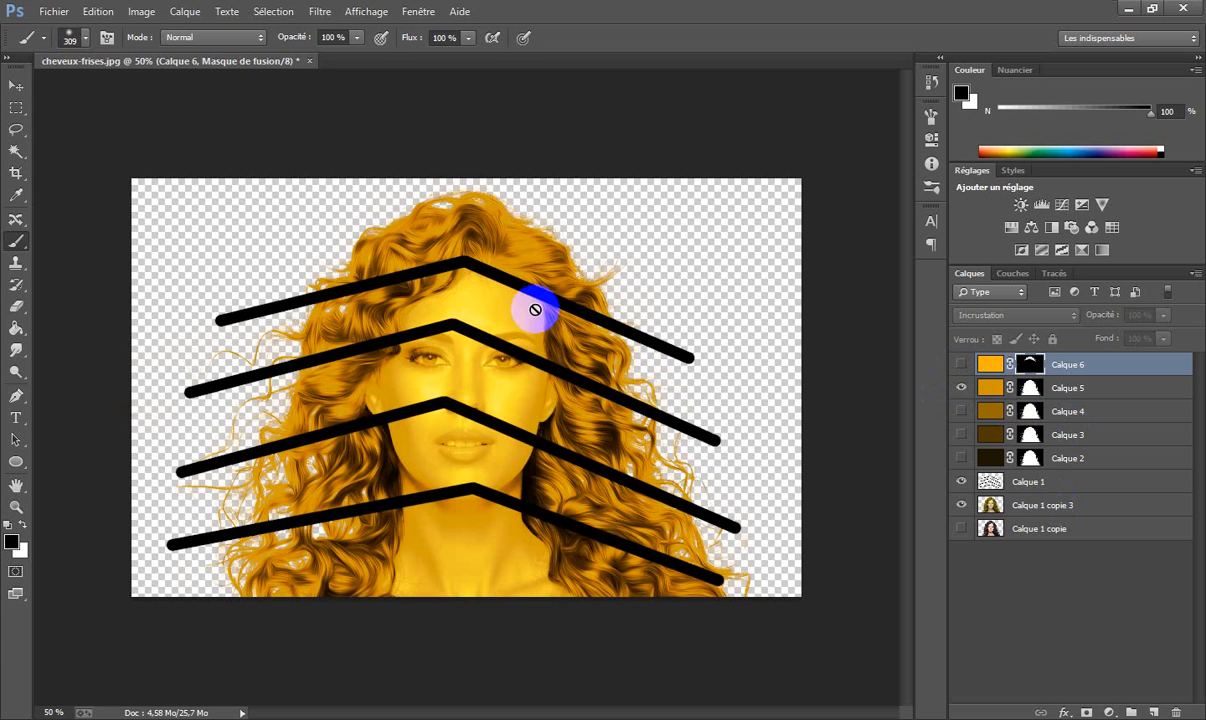
{"action": "left_click", "coordinate": [1031, 389]}
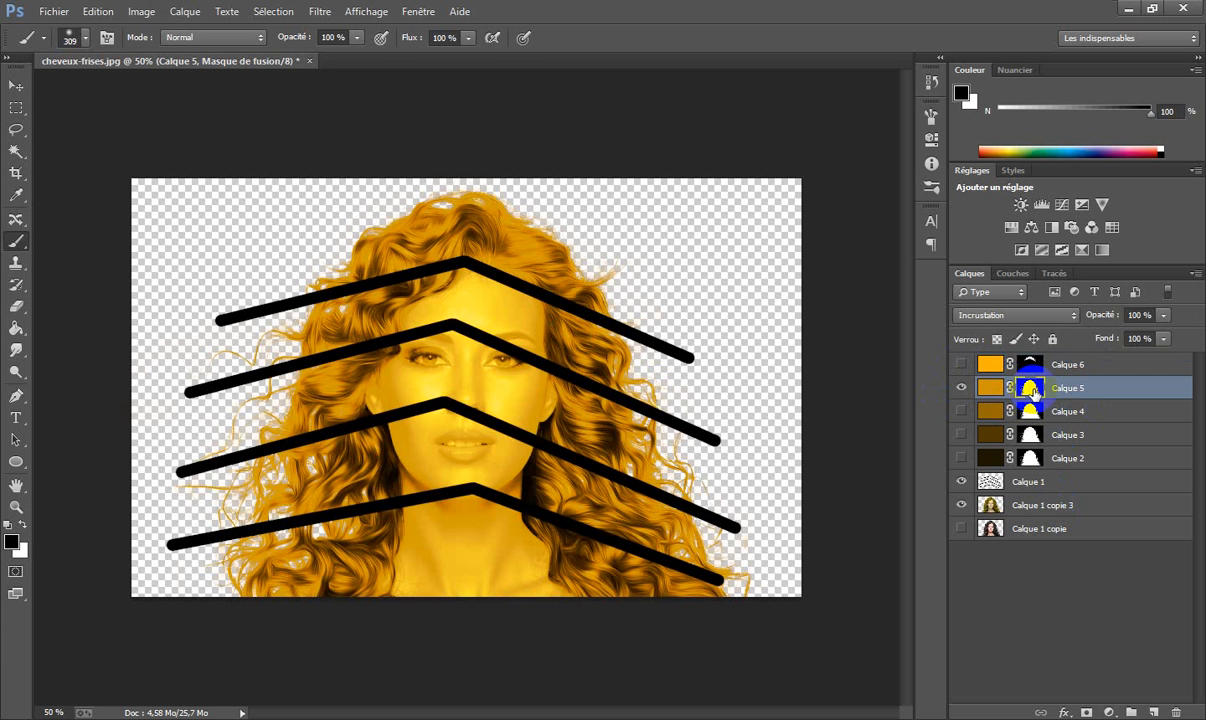
{"action": "mouse_move", "coordinate": [277, 240]}
{"action": "left_mouse_down"}
{"action": "mouse_move", "coordinate": [350, 210]}
{"action": "mouse_move", "coordinate": [458, 202]}
{"action": "mouse_move", "coordinate": [546, 210]}
{"action": "mouse_move", "coordinate": [636, 265]}
{"action": "left_mouse_up"}
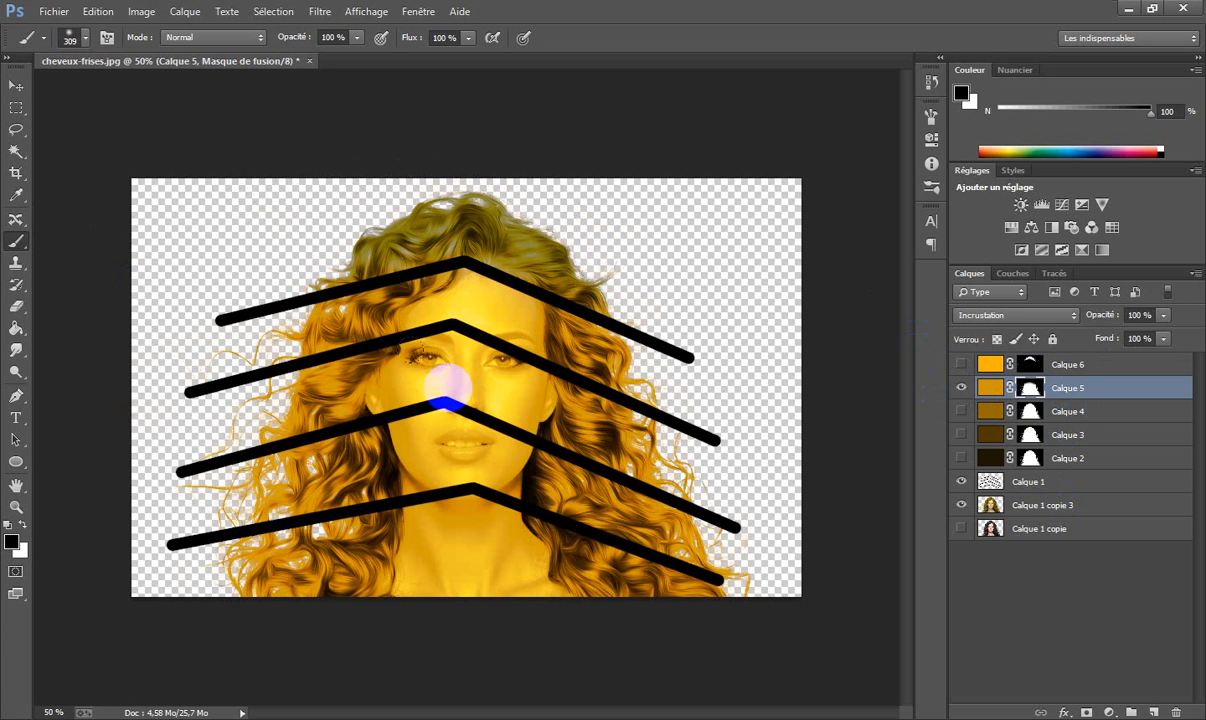
{"action": "mouse_move", "coordinate": [444, 384]}
{"action": "left_mouse_down"}
{"action": "mouse_move", "coordinate": [323, 417]}
{"action": "mouse_move", "coordinate": [197, 506]}
{"action": "mouse_move", "coordinate": [436, 474]}
{"action": "mouse_move", "coordinate": [499, 561]}
{"action": "mouse_move", "coordinate": [603, 546]}
{"action": "mouse_move", "coordinate": [762, 552]}
{"action": "mouse_move", "coordinate": [527, 417]}
{"action": "mouse_move", "coordinate": [402, 468]}
{"action": "mouse_move", "coordinate": [358, 558]}
{"action": "mouse_move", "coordinate": [776, 590]}
{"action": "mouse_move", "coordinate": [481, 505]}
{"action": "left_mouse_up"}
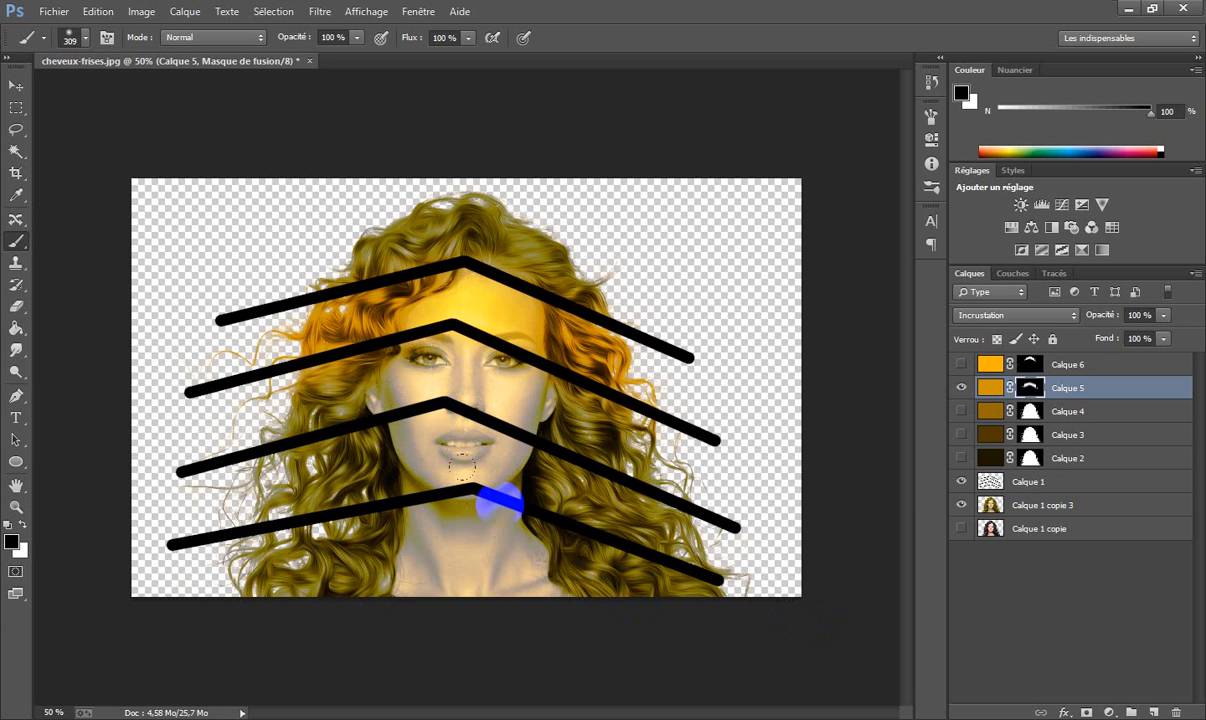
- Reduce the brush to 85 px and paint the forehead out of the Calque 5 mask, keeping the colour on the hair
{"action": "left_click_drag", "start_coordinate": [527, 424], "coordinate": [475, 418]}
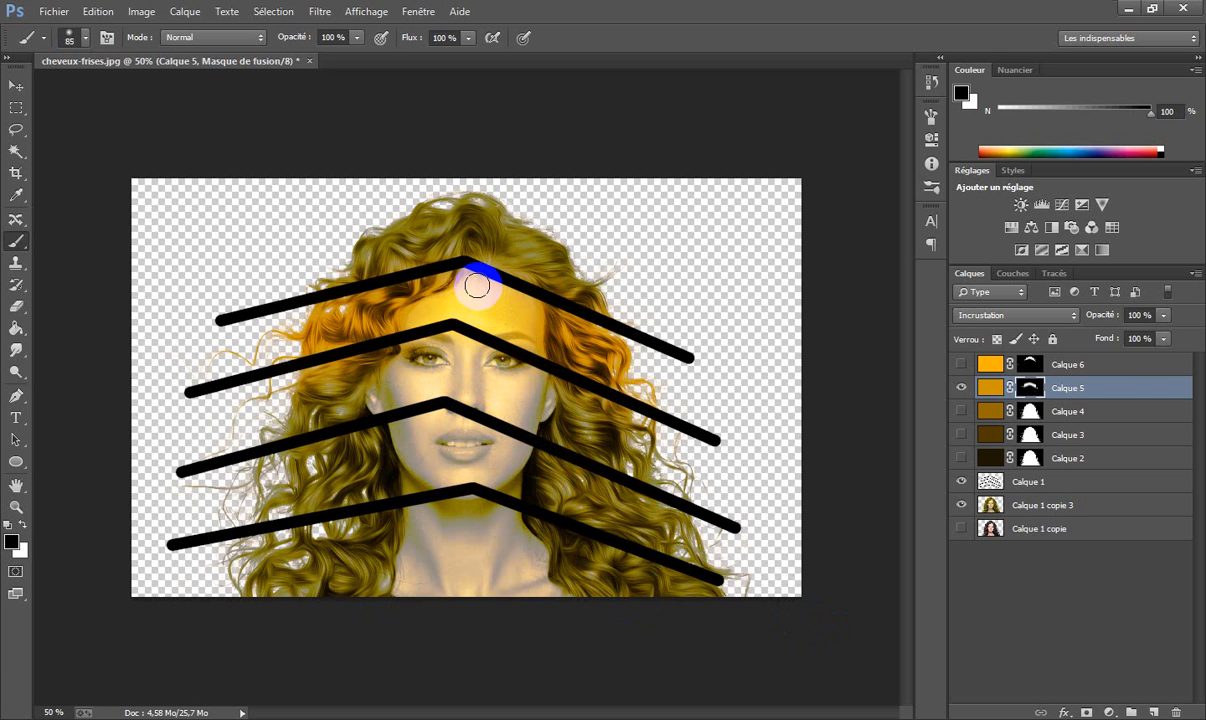
{"action": "left_click_drag", "start_coordinate": [468, 298], "coordinate": [465, 303]}
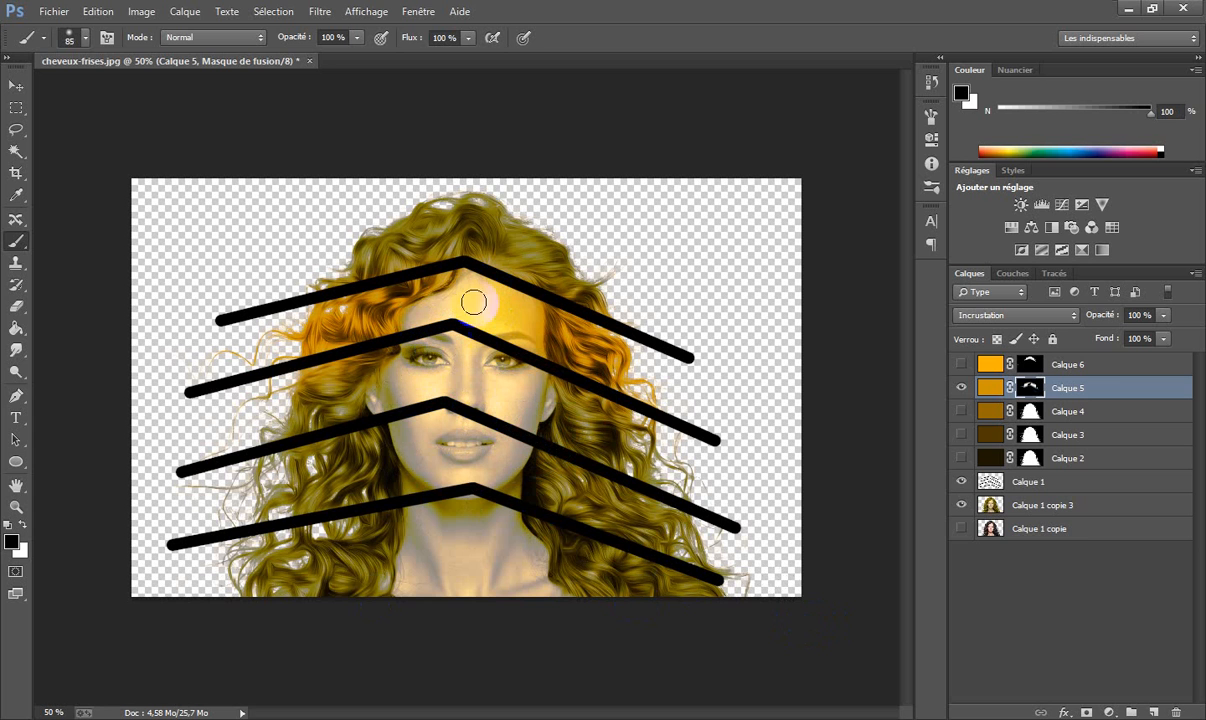
{"action": "mouse_move", "coordinate": [480, 288]}
{"action": "left_mouse_down"}
{"action": "mouse_move", "coordinate": [478, 329]}
{"action": "mouse_move", "coordinate": [495, 307]}
{"action": "mouse_move", "coordinate": [504, 332]}
{"action": "mouse_move", "coordinate": [507, 297]}
{"action": "mouse_move", "coordinate": [521, 303]}
{"action": "mouse_move", "coordinate": [524, 349]}
{"action": "mouse_move", "coordinate": [530, 312]}
{"action": "mouse_move", "coordinate": [520, 355]}
{"action": "mouse_move", "coordinate": [518, 302]}
{"action": "left_mouse_up"}
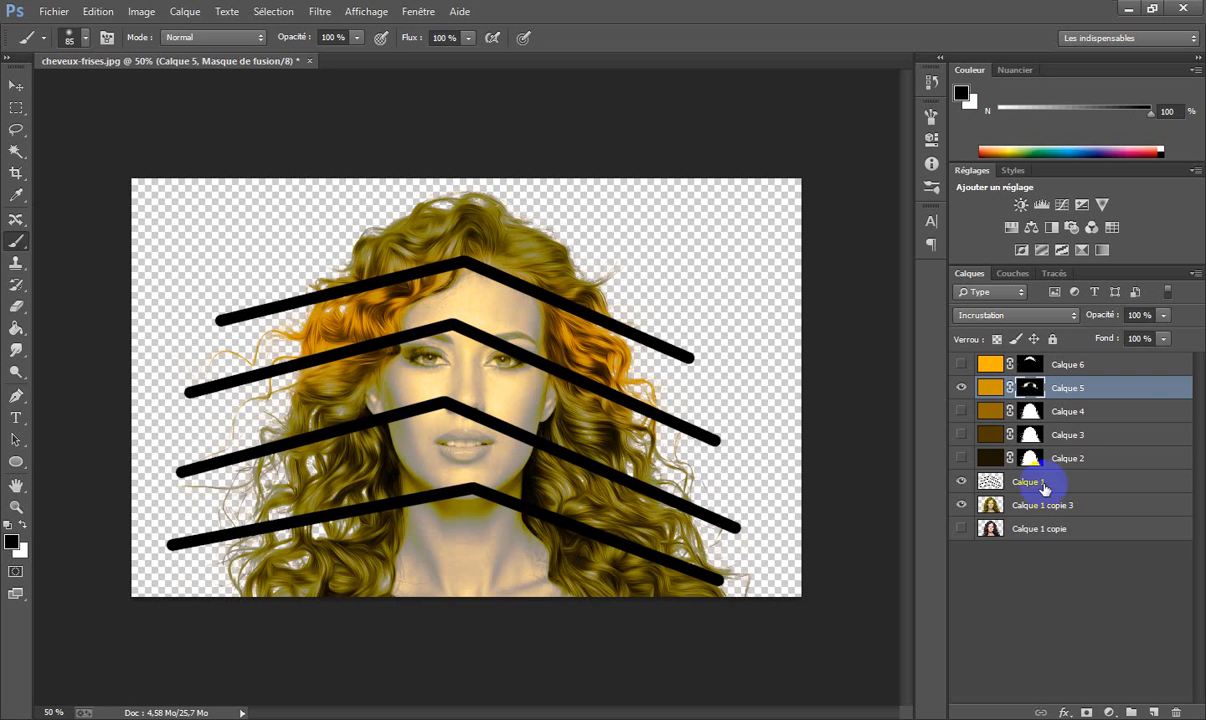
- Show Calque 4 instead of Calque 5 and paint its mask black outside the hair between the second and third chevron lines
{"action": "left_click", "coordinate": [961, 387]}
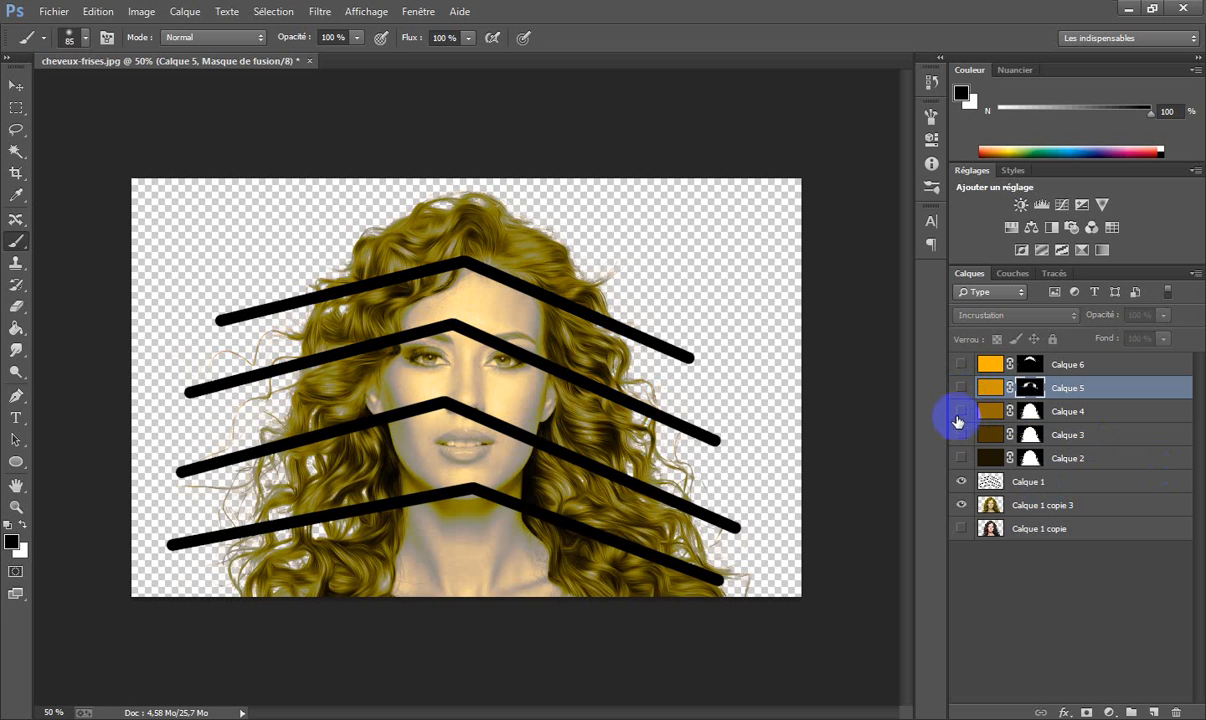
{"action": "left_click", "coordinate": [962, 411]}
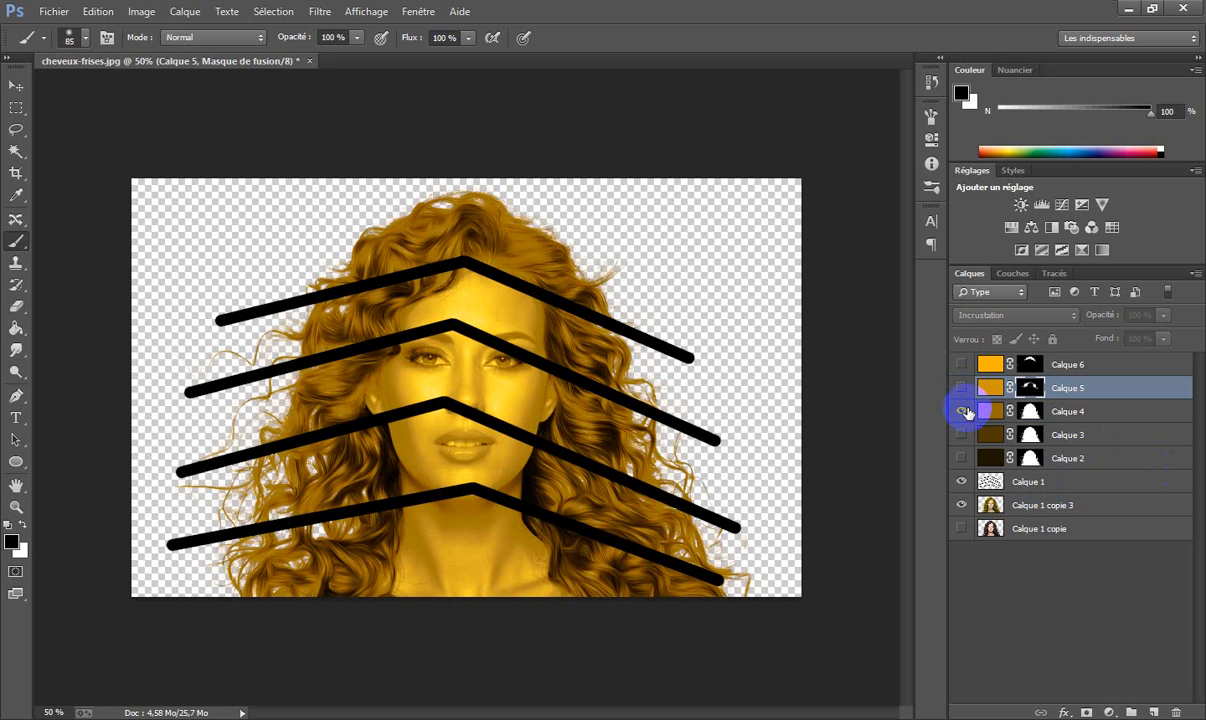
{"action": "left_click", "coordinate": [1038, 418]}
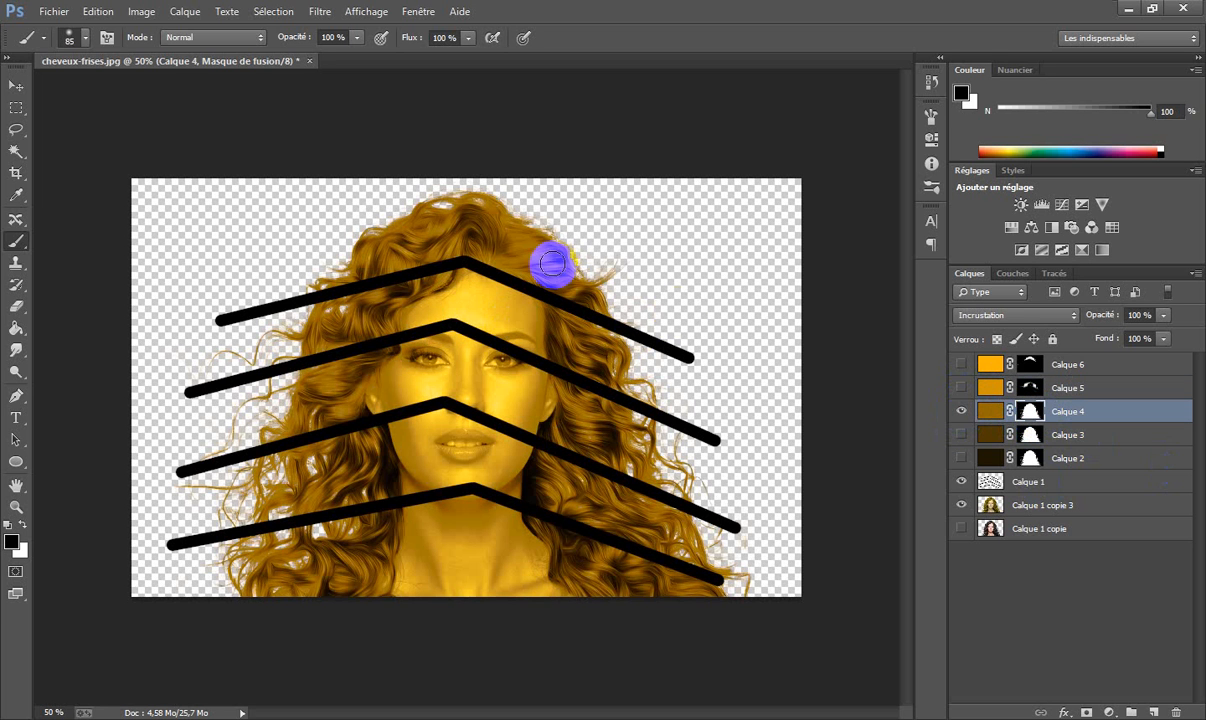
{"action": "left_click_drag", "start_coordinate": [615, 229], "coordinate": [634, 229]}
{"action": "mouse_move", "coordinate": [356, 252]}
{"action": "left_mouse_down"}
{"action": "mouse_move", "coordinate": [524, 205]}
{"action": "mouse_move", "coordinate": [543, 243]}
{"action": "mouse_move", "coordinate": [700, 368]}
{"action": "mouse_move", "coordinate": [565, 334]}
{"action": "mouse_move", "coordinate": [471, 283]}
{"action": "mouse_move", "coordinate": [377, 291]}
{"action": "mouse_move", "coordinate": [242, 342]}
{"action": "mouse_move", "coordinate": [452, 289]}
{"action": "mouse_move", "coordinate": [697, 360]}
{"action": "left_mouse_up"}
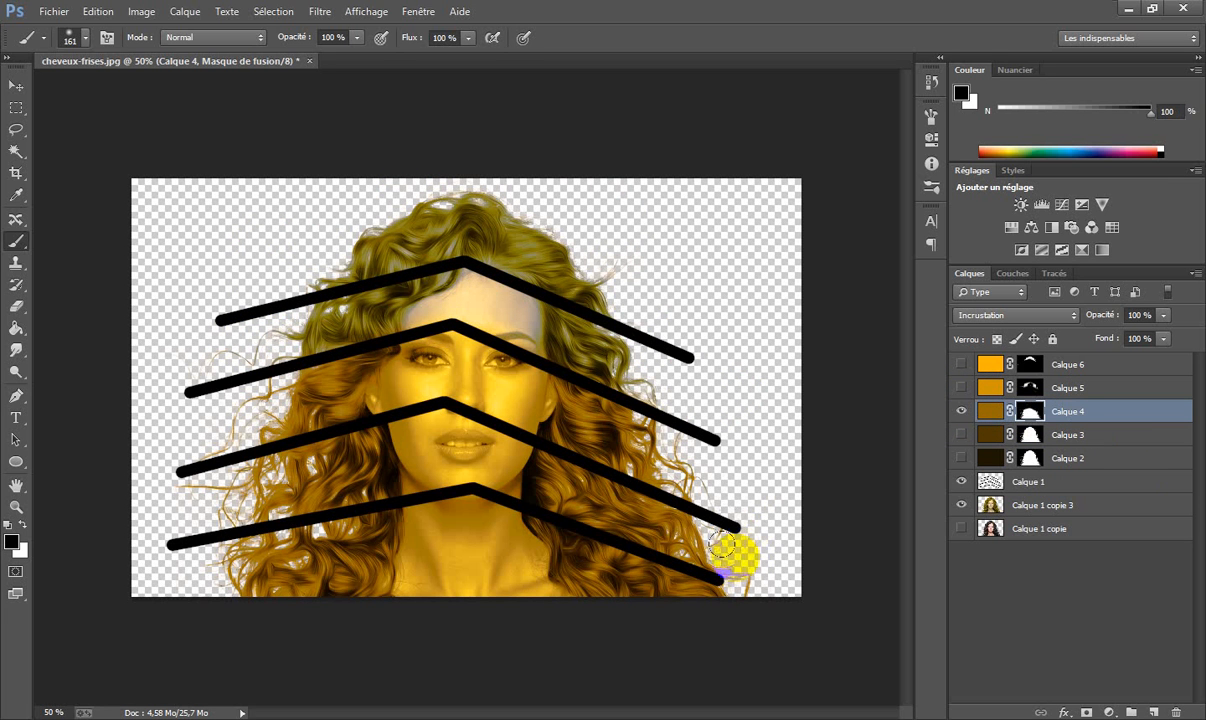
{"action": "mouse_move", "coordinate": [748, 564]}
{"action": "left_mouse_down"}
{"action": "mouse_move", "coordinate": [421, 435]}
{"action": "mouse_move", "coordinate": [218, 498]}
{"action": "mouse_move", "coordinate": [285, 509]}
{"action": "mouse_move", "coordinate": [410, 488]}
{"action": "mouse_move", "coordinate": [632, 549]}
{"action": "mouse_move", "coordinate": [519, 491]}
{"action": "mouse_move", "coordinate": [811, 603]}
{"action": "mouse_move", "coordinate": [517, 553]}
{"action": "mouse_move", "coordinate": [312, 559]}
{"action": "mouse_move", "coordinate": [455, 529]}
{"action": "mouse_move", "coordinate": [460, 566]}
{"action": "mouse_move", "coordinate": [540, 593]}
{"action": "mouse_move", "coordinate": [258, 567]}
{"action": "mouse_move", "coordinate": [617, 574]}
{"action": "mouse_move", "coordinate": [631, 585]}
{"action": "mouse_move", "coordinate": [411, 523]}
{"action": "mouse_move", "coordinate": [560, 509]}
{"action": "mouse_move", "coordinate": [458, 470]}
{"action": "mouse_move", "coordinate": [387, 463]}
{"action": "mouse_move", "coordinate": [238, 537]}
{"action": "mouse_move", "coordinate": [326, 556]}
{"action": "mouse_move", "coordinate": [370, 542]}
{"action": "mouse_move", "coordinate": [473, 374]}
{"action": "mouse_move", "coordinate": [442, 348]}
{"action": "left_mouse_up"}
{"action": "right_click", "coordinate": [473, 375], "text": "alt"}
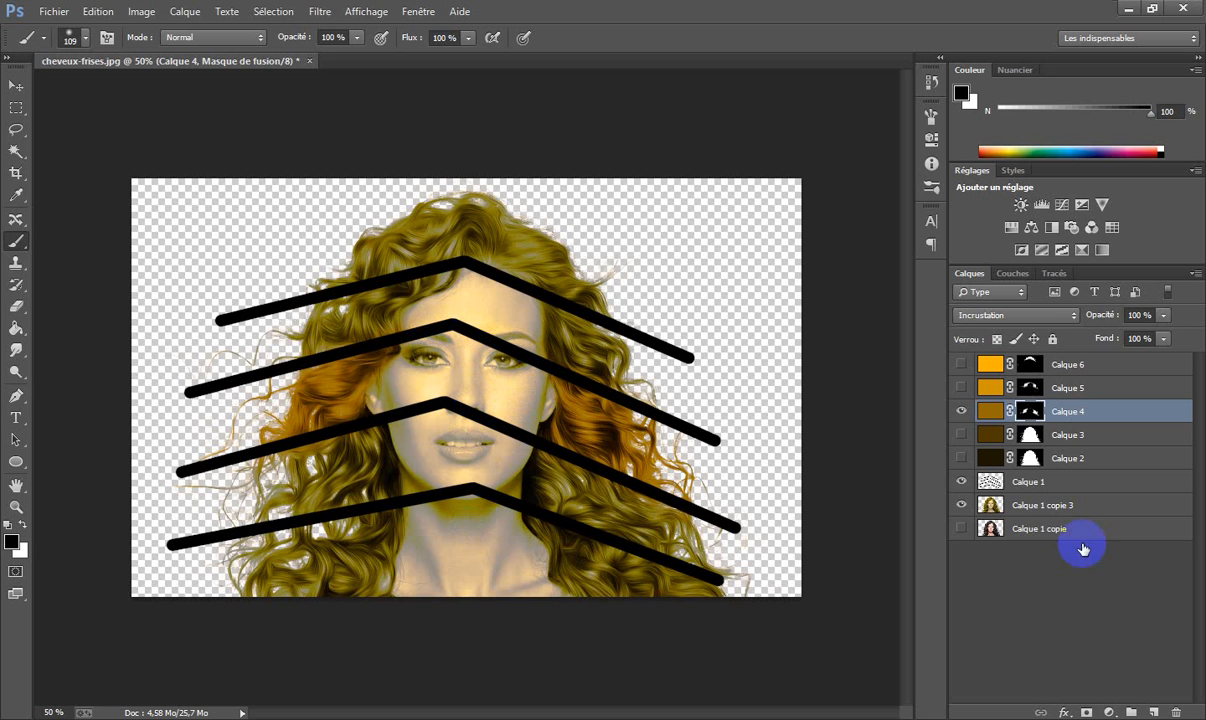
- Show Calque 3 instead of Calque 4, enlarge the brush to 185 px and paint its mask black above the second chevron line
{"action": "left_click", "coordinate": [963, 434]}
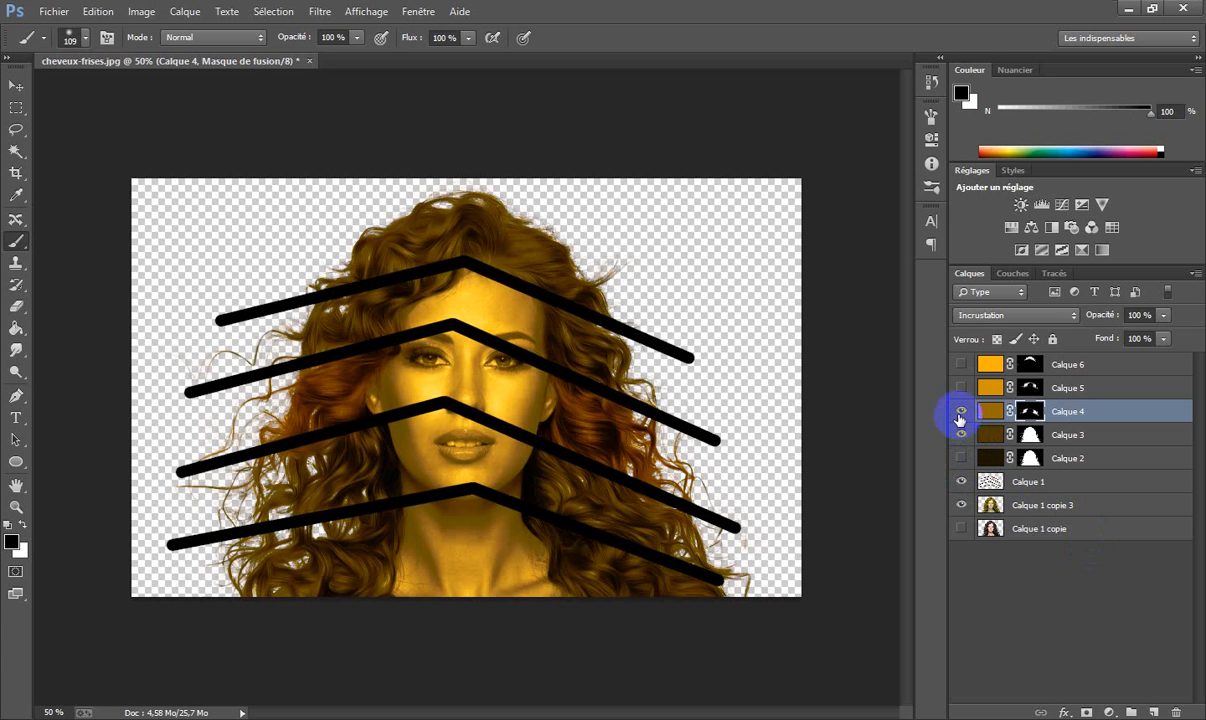
{"action": "left_click", "coordinate": [963, 411]}
{"action": "left_click", "coordinate": [1031, 436]}
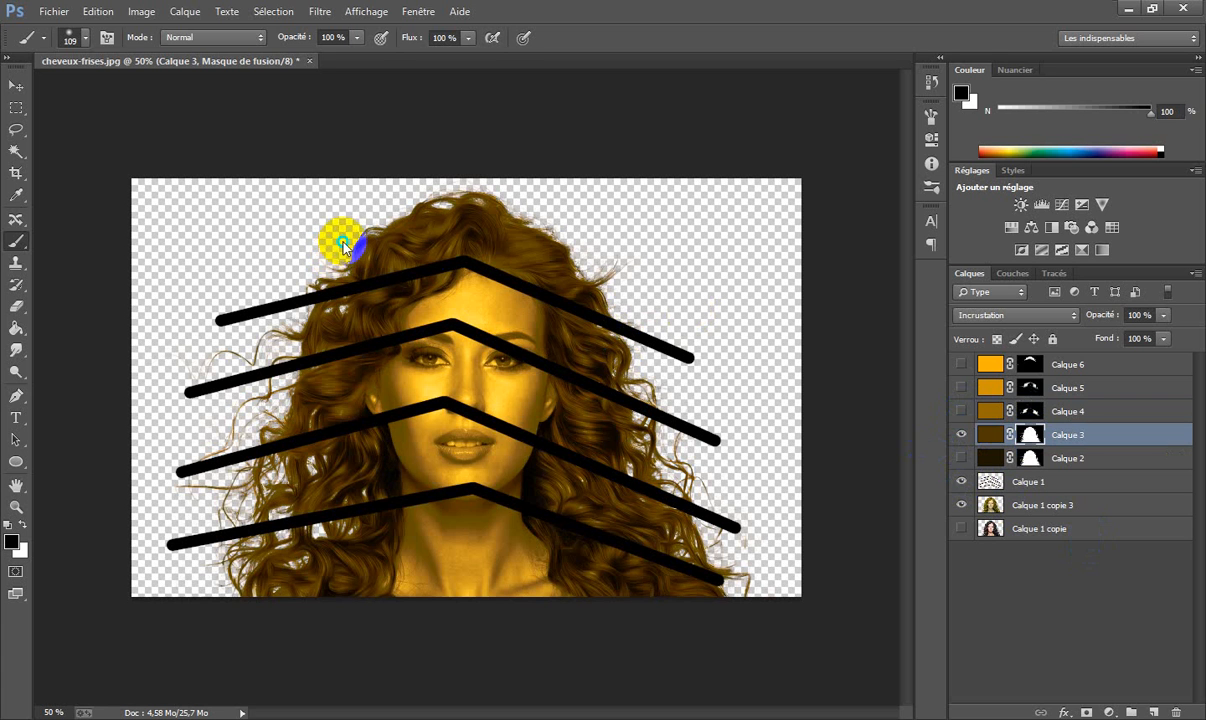
{"action": "mouse_move", "coordinate": [343, 242]}
{"action": "left_mouse_down"}
{"action": "mouse_move", "coordinate": [436, 256]}
{"action": "mouse_move", "coordinate": [510, 230]}
{"action": "left_mouse_up"}
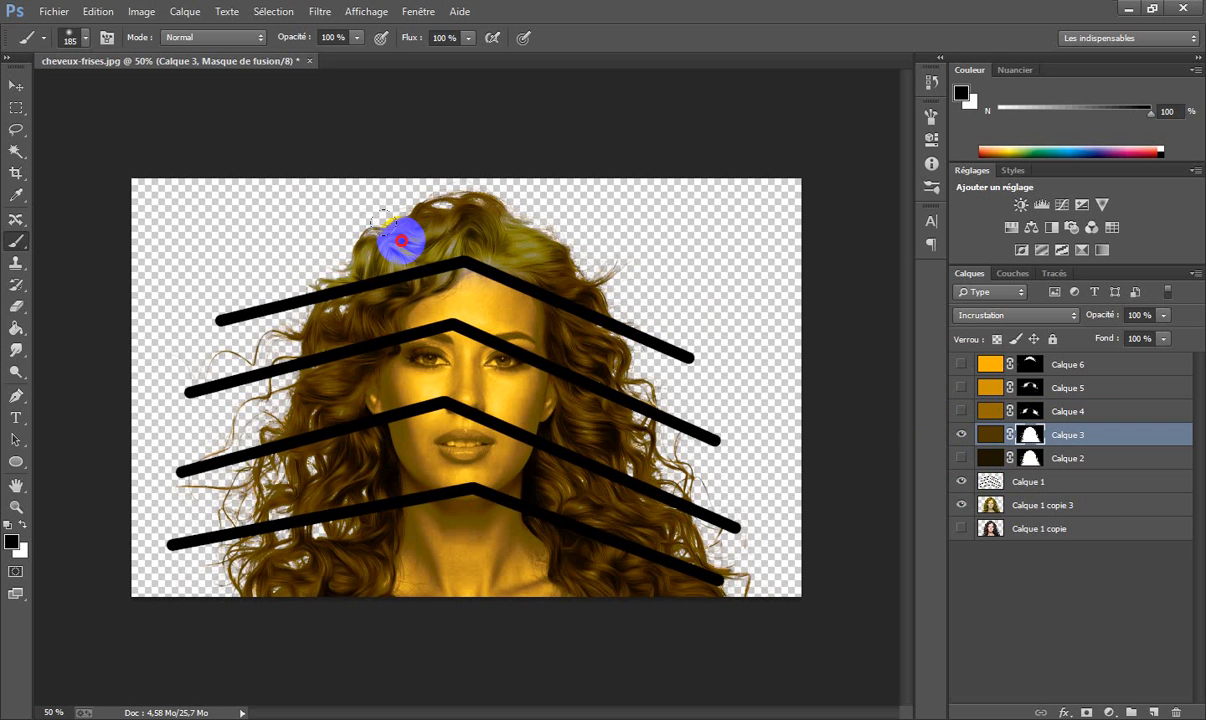
{"action": "mouse_move", "coordinate": [400, 240]}
{"action": "left_mouse_down"}
{"action": "mouse_move", "coordinate": [555, 288]}
{"action": "mouse_move", "coordinate": [503, 277]}
{"action": "mouse_move", "coordinate": [323, 318]}
{"action": "mouse_move", "coordinate": [498, 318]}
{"action": "mouse_move", "coordinate": [660, 350]}
{"action": "mouse_move", "coordinate": [668, 277]}
{"action": "left_mouse_up"}
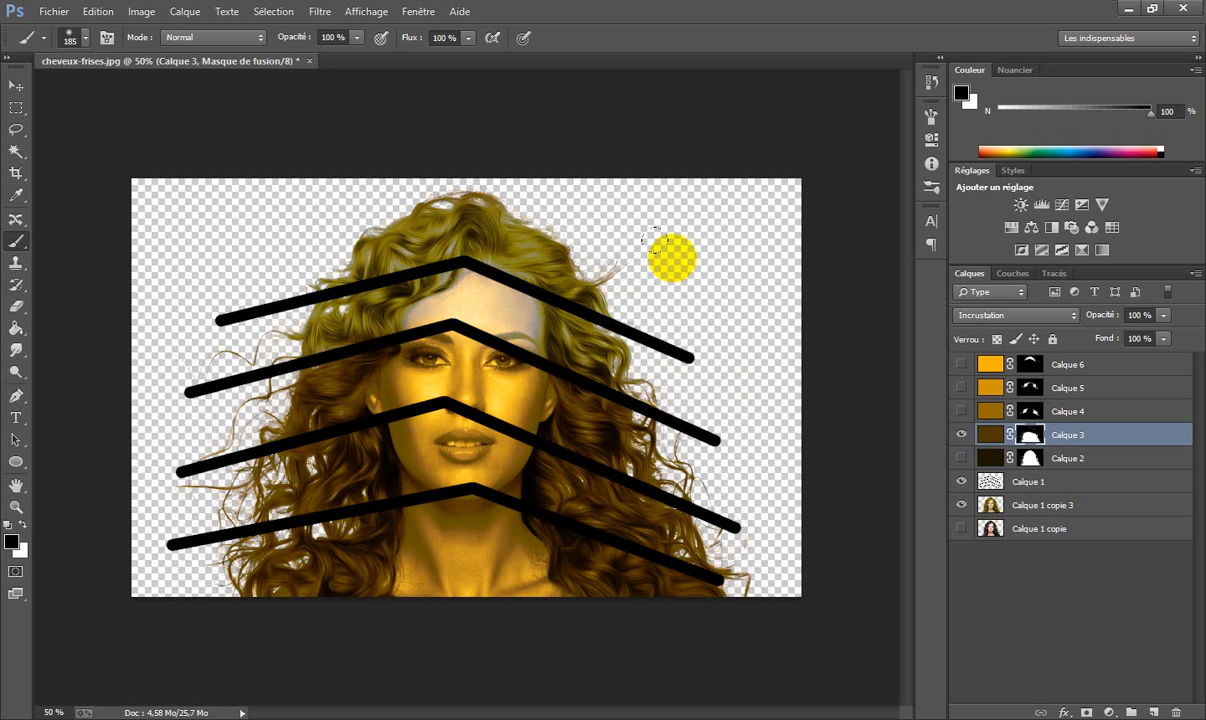
- Paint the Calque 3 mask black down to the third chevron line, below the fourth line and over the face
{"action": "left_click_drag", "start_coordinate": [637, 428], "coordinate": [642, 496]}
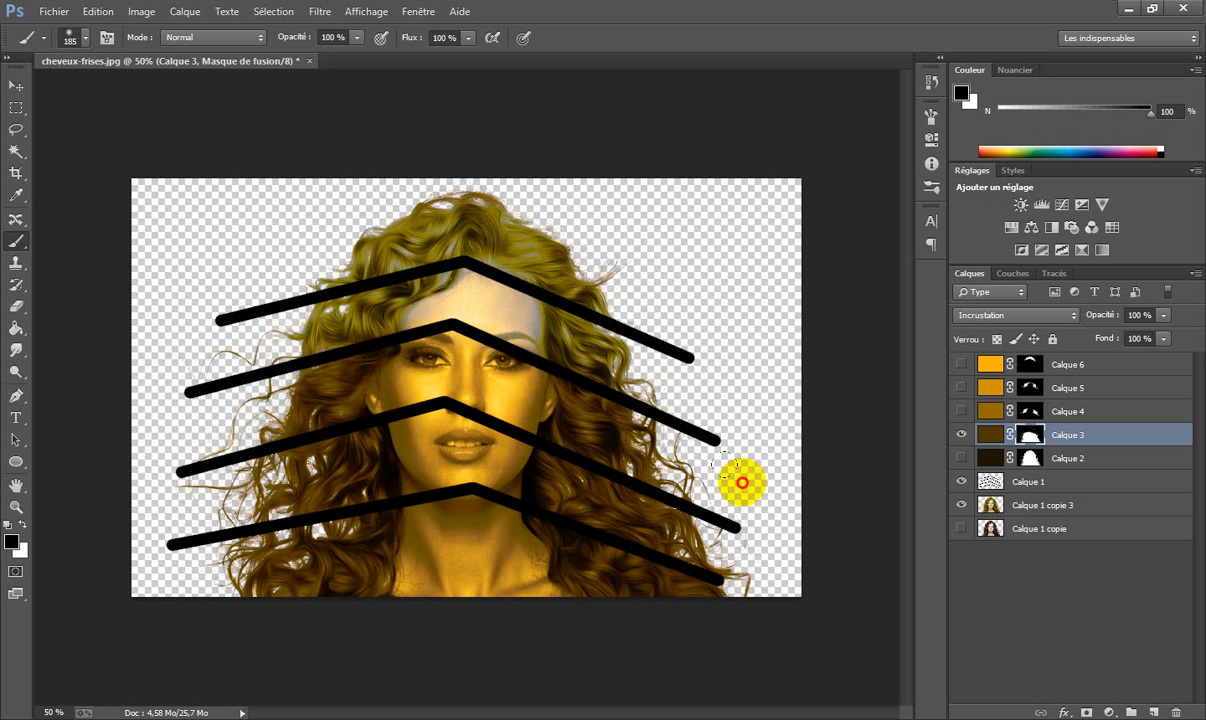
{"action": "mouse_move", "coordinate": [742, 483]}
{"action": "left_mouse_down"}
{"action": "mouse_move", "coordinate": [453, 367]}
{"action": "mouse_move", "coordinate": [232, 409]}
{"action": "mouse_move", "coordinate": [506, 343]}
{"action": "mouse_move", "coordinate": [640, 413]}
{"action": "mouse_move", "coordinate": [521, 351]}
{"action": "mouse_move", "coordinate": [441, 241]}
{"action": "mouse_move", "coordinate": [335, 351]}
{"action": "mouse_move", "coordinate": [314, 404]}
{"action": "mouse_move", "coordinate": [342, 392]}
{"action": "mouse_move", "coordinate": [222, 408]}
{"action": "mouse_move", "coordinate": [443, 334]}
{"action": "mouse_move", "coordinate": [667, 401]}
{"action": "mouse_move", "coordinate": [761, 444]}
{"action": "mouse_move", "coordinate": [532, 321]}
{"action": "mouse_move", "coordinate": [753, 420]}
{"action": "left_mouse_up"}
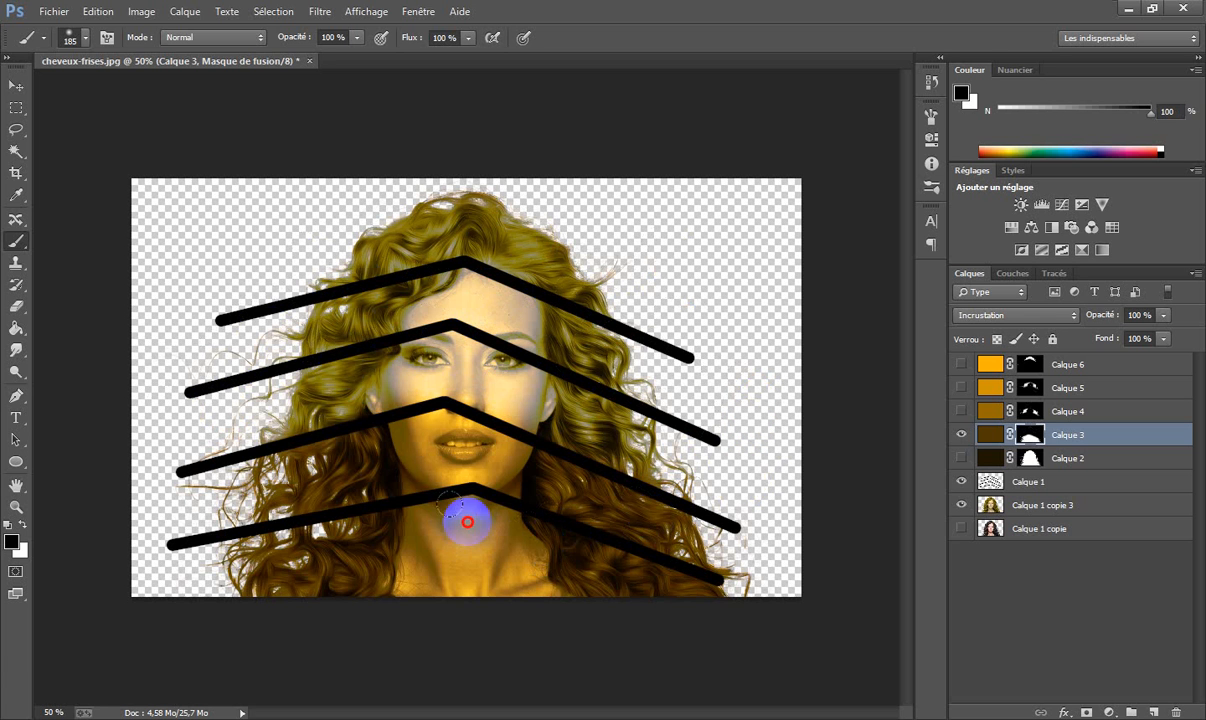
{"action": "mouse_move", "coordinate": [467, 521]}
{"action": "left_mouse_down"}
{"action": "mouse_move", "coordinate": [244, 577]}
{"action": "mouse_move", "coordinate": [295, 589]}
{"action": "mouse_move", "coordinate": [437, 579]}
{"action": "mouse_move", "coordinate": [472, 524]}
{"action": "mouse_move", "coordinate": [601, 575]}
{"action": "mouse_move", "coordinate": [749, 609]}
{"action": "mouse_move", "coordinate": [480, 560]}
{"action": "mouse_move", "coordinate": [450, 576]}
{"action": "mouse_move", "coordinate": [458, 585]}
{"action": "mouse_move", "coordinate": [411, 588]}
{"action": "mouse_move", "coordinate": [437, 483]}
{"action": "mouse_move", "coordinate": [428, 408]}
{"action": "mouse_move", "coordinate": [415, 402]}
{"action": "mouse_move", "coordinate": [462, 414]}
{"action": "mouse_move", "coordinate": [478, 390]}
{"action": "mouse_move", "coordinate": [442, 407]}
{"action": "mouse_move", "coordinate": [441, 449]}
{"action": "mouse_move", "coordinate": [435, 416]}
{"action": "mouse_move", "coordinate": [424, 452]}
{"action": "mouse_move", "coordinate": [402, 410]}
{"action": "mouse_move", "coordinate": [410, 404]}
{"action": "mouse_move", "coordinate": [429, 511]}
{"action": "mouse_move", "coordinate": [432, 446]}
{"action": "mouse_move", "coordinate": [426, 511]}
{"action": "mouse_move", "coordinate": [451, 458]}
{"action": "mouse_move", "coordinate": [440, 447]}
{"action": "mouse_move", "coordinate": [469, 439]}
{"action": "mouse_move", "coordinate": [480, 418]}
{"action": "mouse_move", "coordinate": [501, 441]}
{"action": "mouse_move", "coordinate": [503, 426]}
{"action": "mouse_move", "coordinate": [499, 525]}
{"action": "left_mouse_up"}
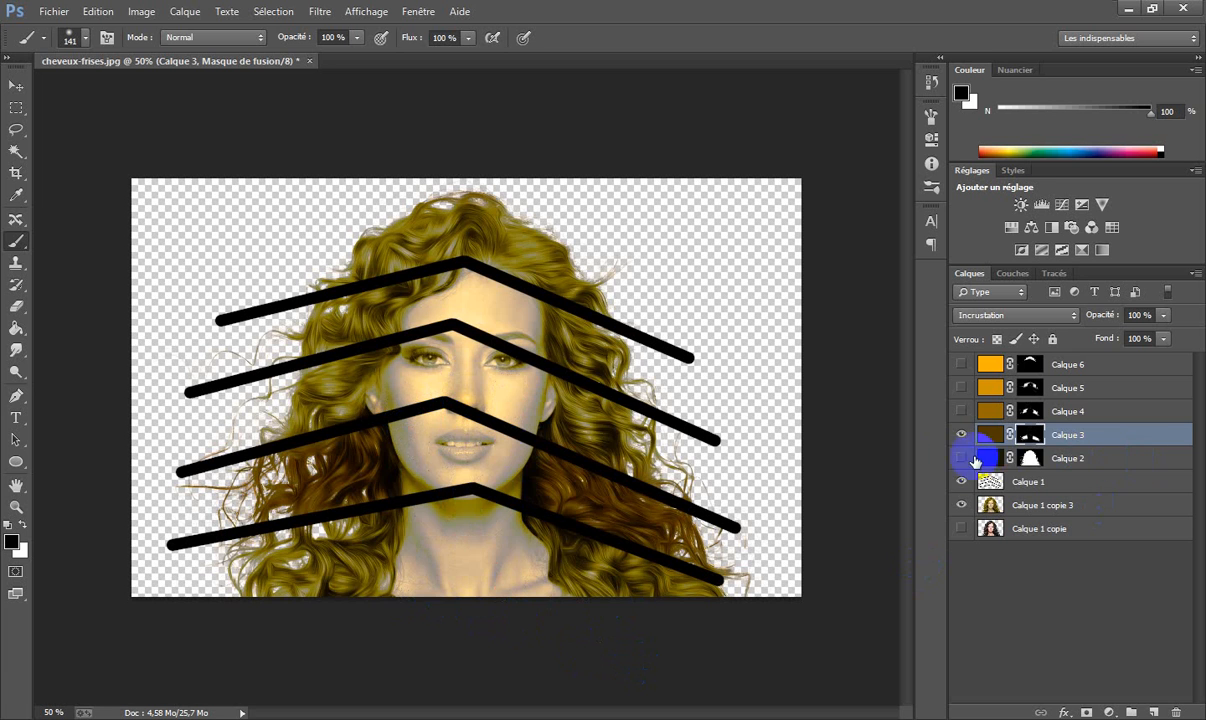
- Show Calque 2 instead of Calque 3 and paint its mask black above the fourth chevron line and over the neck, using 285 and 129 px brushes
{"action": "left_click", "coordinate": [962, 434]}
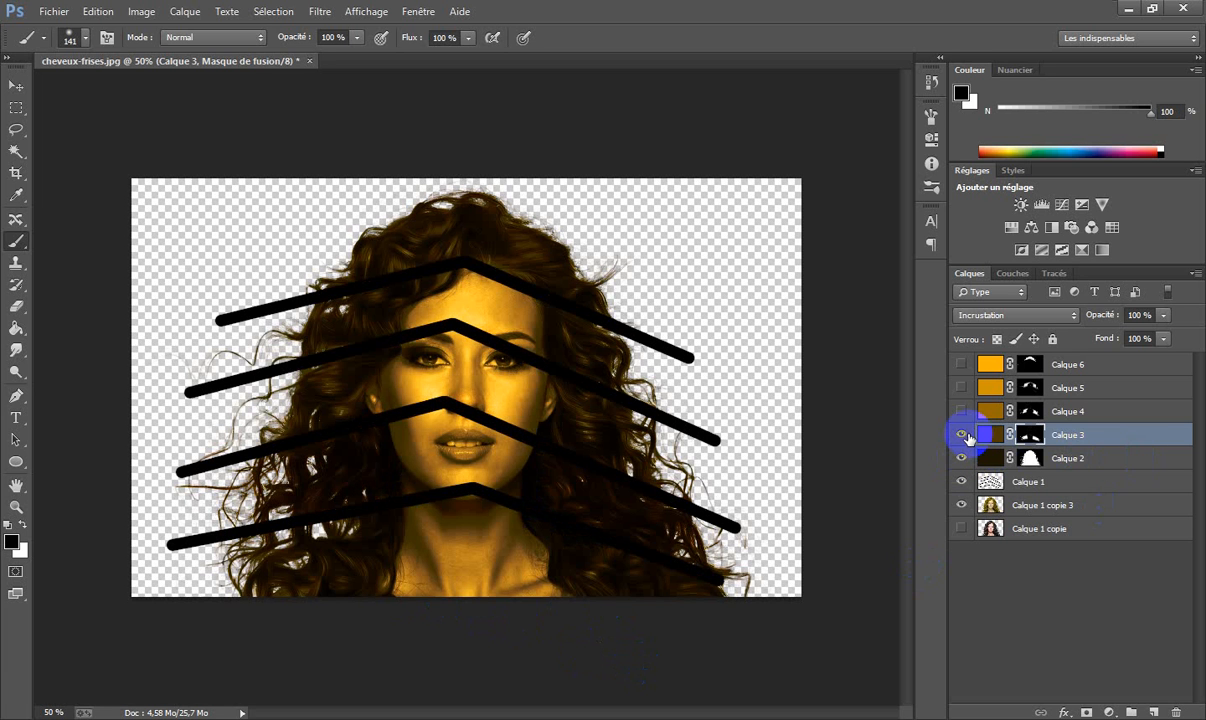
{"action": "left_click", "coordinate": [1031, 458]}
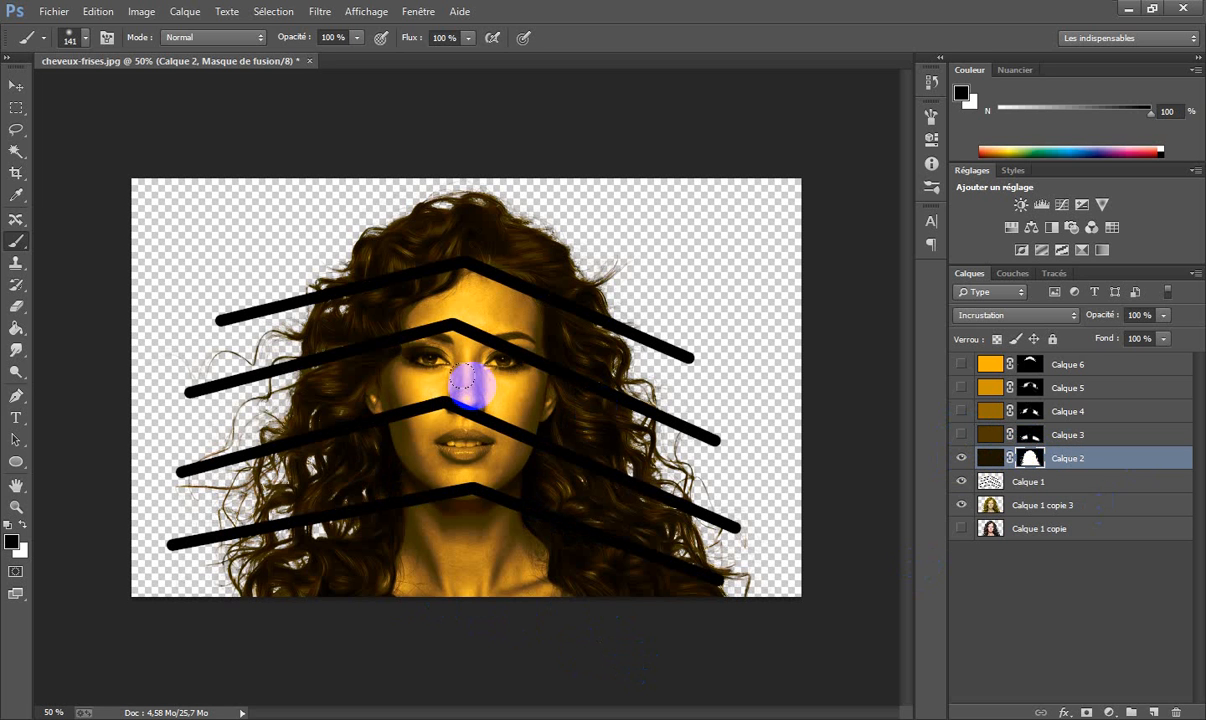
{"action": "left_click_drag", "start_coordinate": [473, 385], "coordinate": [503, 374]}
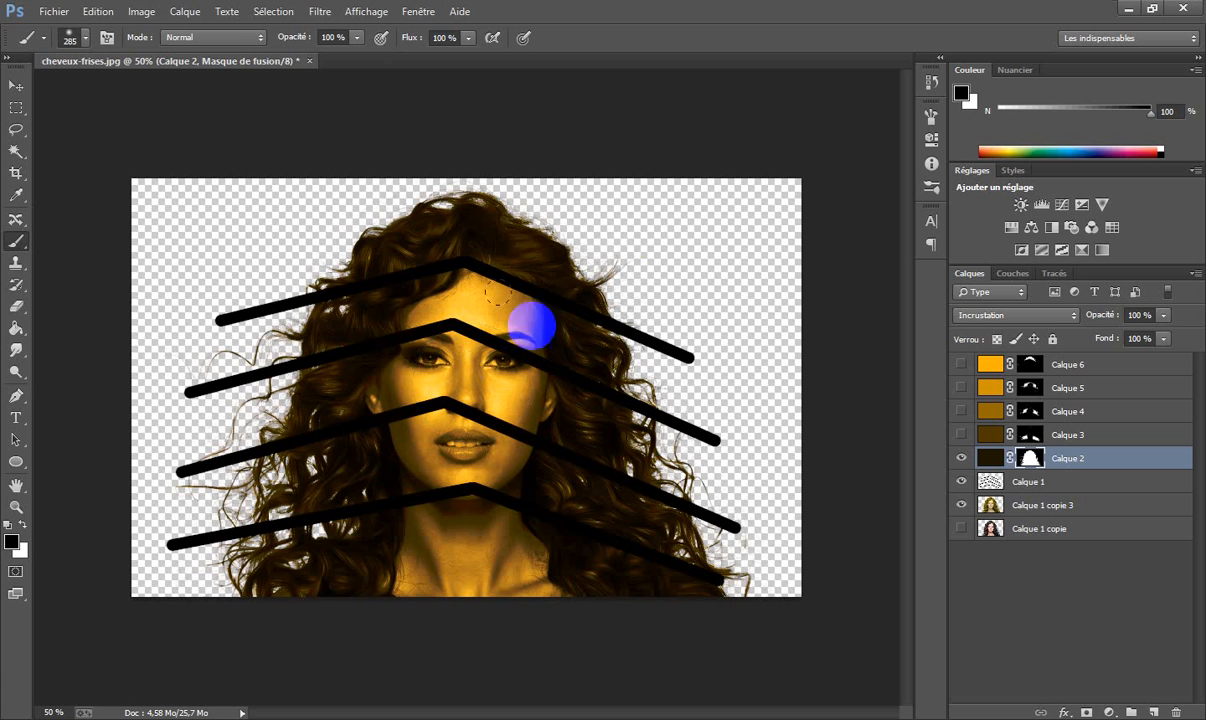
{"action": "mouse_move", "coordinate": [631, 235]}
{"action": "left_mouse_down"}
{"action": "mouse_move", "coordinate": [214, 313]}
{"action": "mouse_move", "coordinate": [373, 252]}
{"action": "mouse_move", "coordinate": [318, 296]}
{"action": "mouse_move", "coordinate": [363, 240]}
{"action": "mouse_move", "coordinate": [136, 419]}
{"action": "mouse_move", "coordinate": [334, 389]}
{"action": "mouse_move", "coordinate": [193, 461]}
{"action": "mouse_move", "coordinate": [231, 474]}
{"action": "mouse_move", "coordinate": [366, 441]}
{"action": "mouse_move", "coordinate": [271, 455]}
{"action": "mouse_move", "coordinate": [484, 432]}
{"action": "mouse_move", "coordinate": [765, 521]}
{"action": "mouse_move", "coordinate": [712, 466]}
{"action": "mouse_move", "coordinate": [510, 370]}
{"action": "mouse_move", "coordinate": [407, 337]}
{"action": "mouse_move", "coordinate": [659, 338]}
{"action": "mouse_move", "coordinate": [391, 290]}
{"action": "mouse_move", "coordinate": [445, 272]}
{"action": "mouse_move", "coordinate": [476, 207]}
{"action": "mouse_move", "coordinate": [420, 253]}
{"action": "mouse_move", "coordinate": [404, 381]}
{"action": "mouse_move", "coordinate": [564, 347]}
{"action": "mouse_move", "coordinate": [620, 322]}
{"action": "mouse_move", "coordinate": [602, 291]}
{"action": "left_mouse_up"}
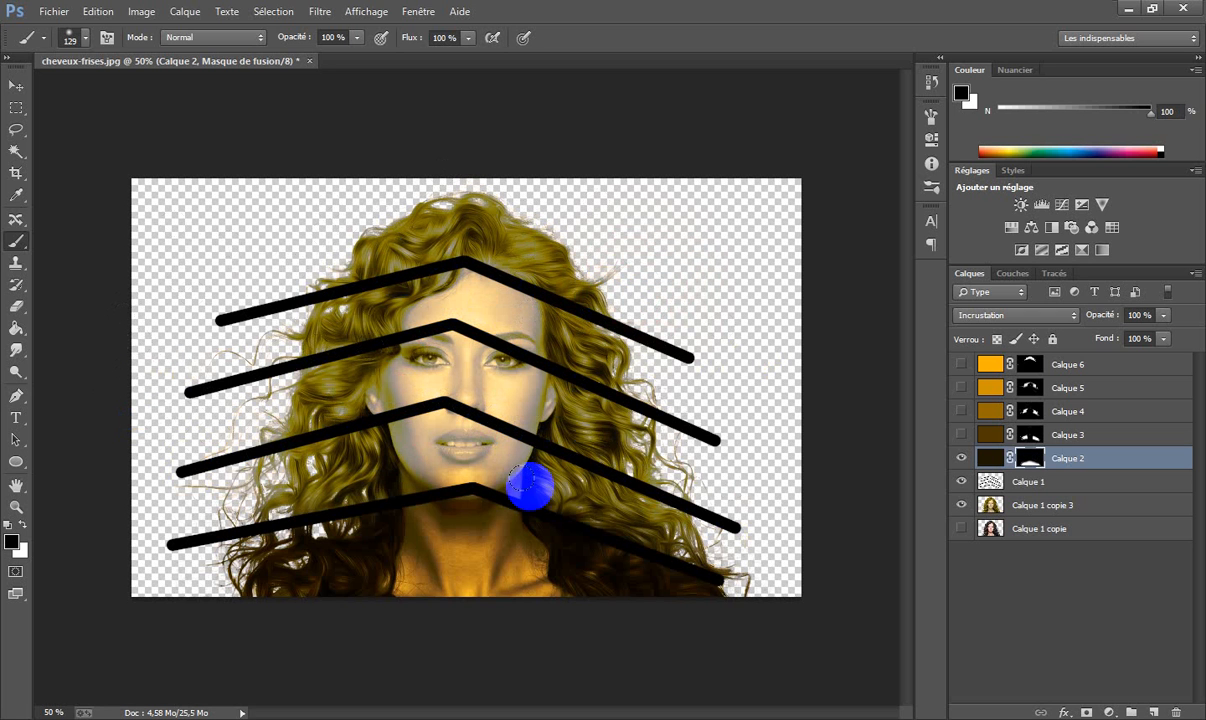
{"action": "mouse_move", "coordinate": [492, 507]}
{"action": "left_mouse_down"}
{"action": "mouse_move", "coordinate": [519, 561]}
{"action": "mouse_move", "coordinate": [521, 607]}
{"action": "mouse_move", "coordinate": [527, 586]}
{"action": "mouse_move", "coordinate": [554, 620]}
{"action": "mouse_move", "coordinate": [469, 565]}
{"action": "mouse_move", "coordinate": [471, 624]}
{"action": "mouse_move", "coordinate": [462, 533]}
{"action": "mouse_move", "coordinate": [473, 507]}
{"action": "mouse_move", "coordinate": [494, 503]}
{"action": "mouse_move", "coordinate": [446, 503]}
{"action": "mouse_move", "coordinate": [418, 480]}
{"action": "mouse_move", "coordinate": [425, 525]}
{"action": "mouse_move", "coordinate": [410, 582]}
{"action": "mouse_move", "coordinate": [435, 573]}
{"action": "mouse_move", "coordinate": [411, 599]}
{"action": "mouse_move", "coordinate": [400, 580]}
{"action": "mouse_move", "coordinate": [400, 597]}
{"action": "mouse_move", "coordinate": [502, 596]}
{"action": "mouse_move", "coordinate": [502, 607]}
{"action": "mouse_move", "coordinate": [498, 580]}
{"action": "mouse_move", "coordinate": [534, 649]}
{"action": "mouse_move", "coordinate": [610, 665]}
{"action": "left_mouse_up"}
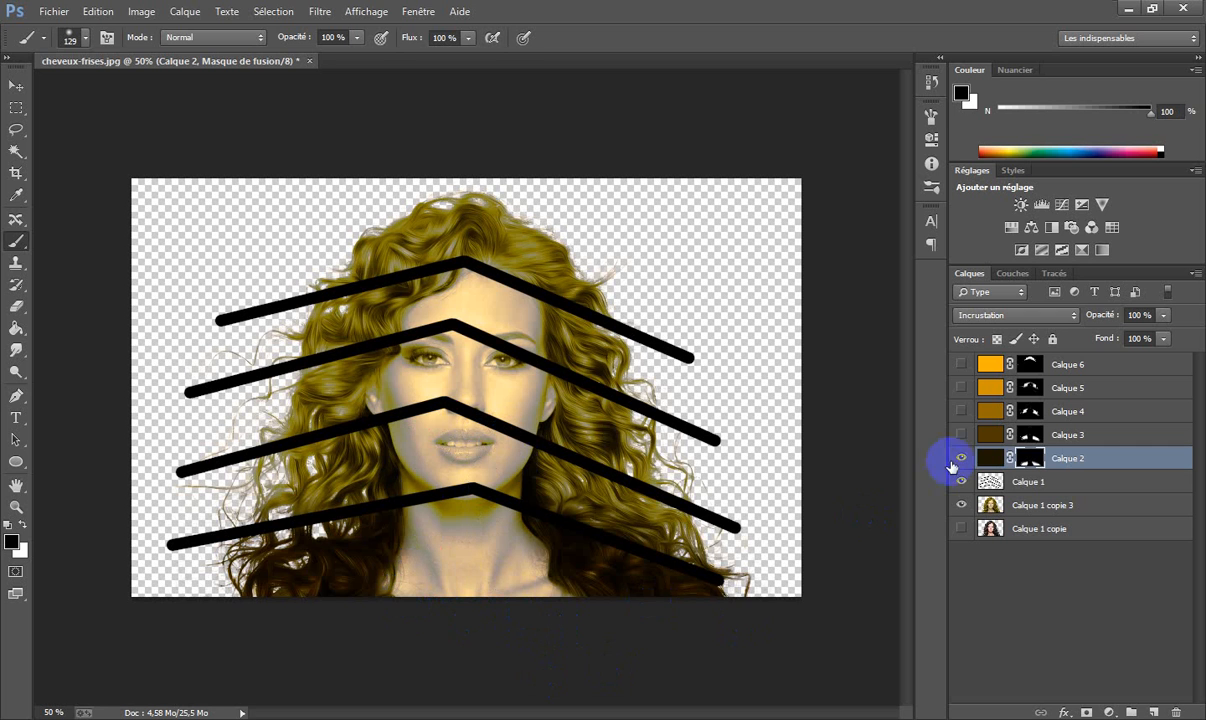
- Show Calque 3, Calque 4, Calque 5 and Calque 6 together with Calque 2
{"action": "left_click", "coordinate": [958, 417]}
{"action": "left_click", "coordinate": [960, 391]}
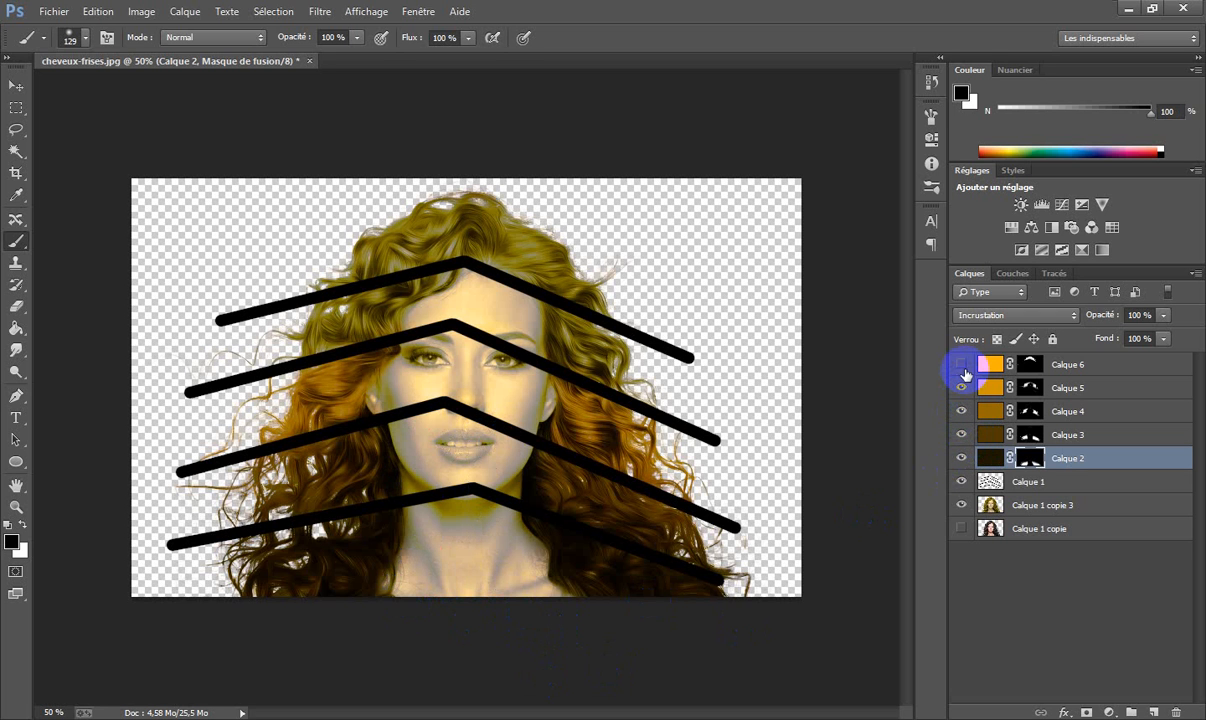
{"action": "left_click", "coordinate": [959, 368]}
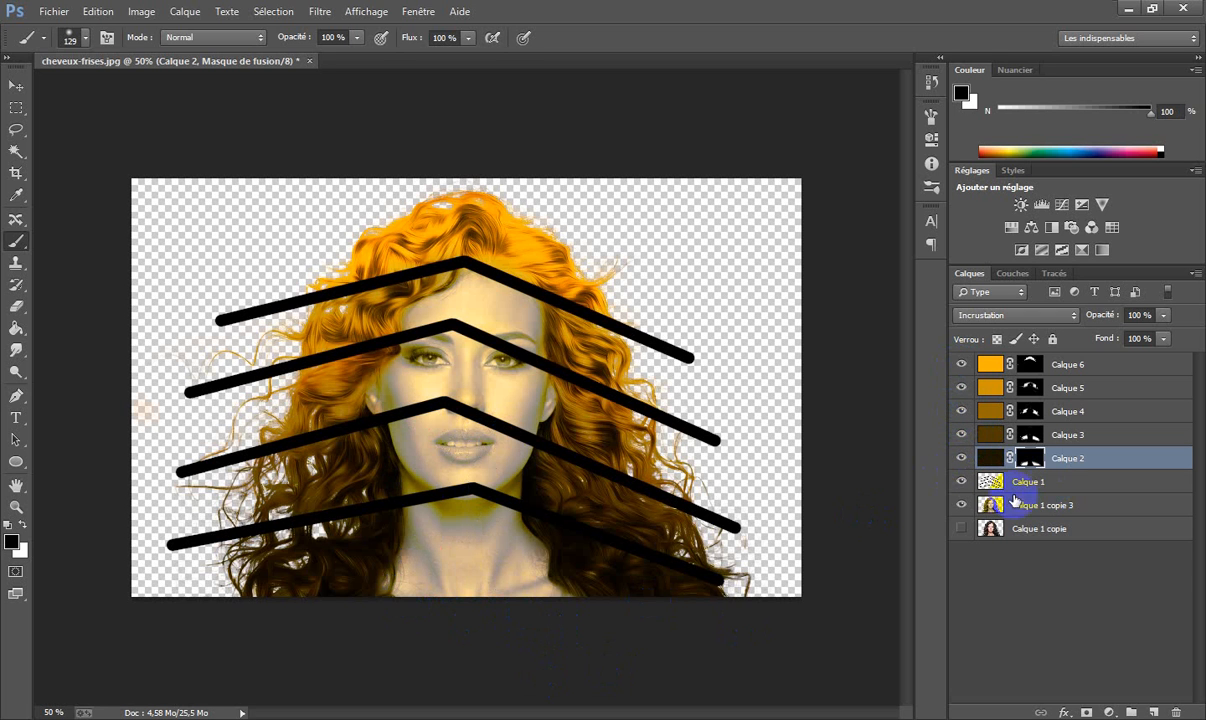
- Delete the Calque 1 layer holding the black chevron lines, undo the deletion once and delete the layer again
{"action": "left_click_drag", "start_coordinate": [1030, 482], "coordinate": [1179, 713]}
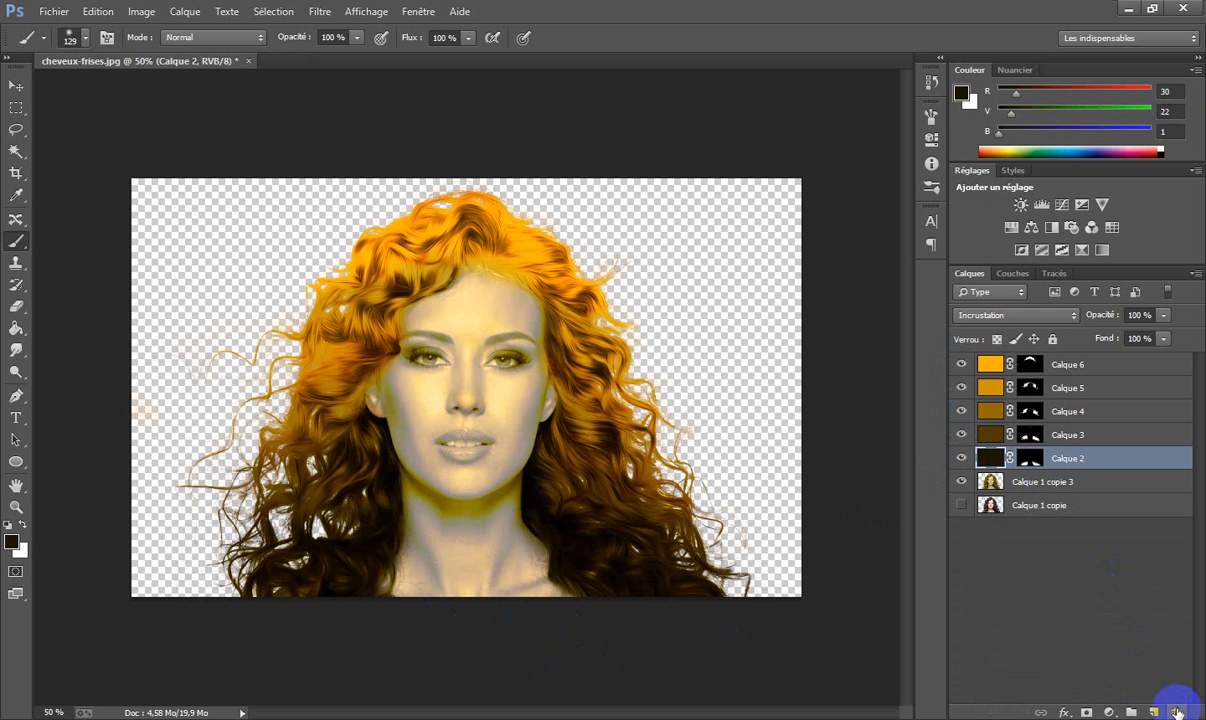
{"action": "key", "text": "ctrl+z"}
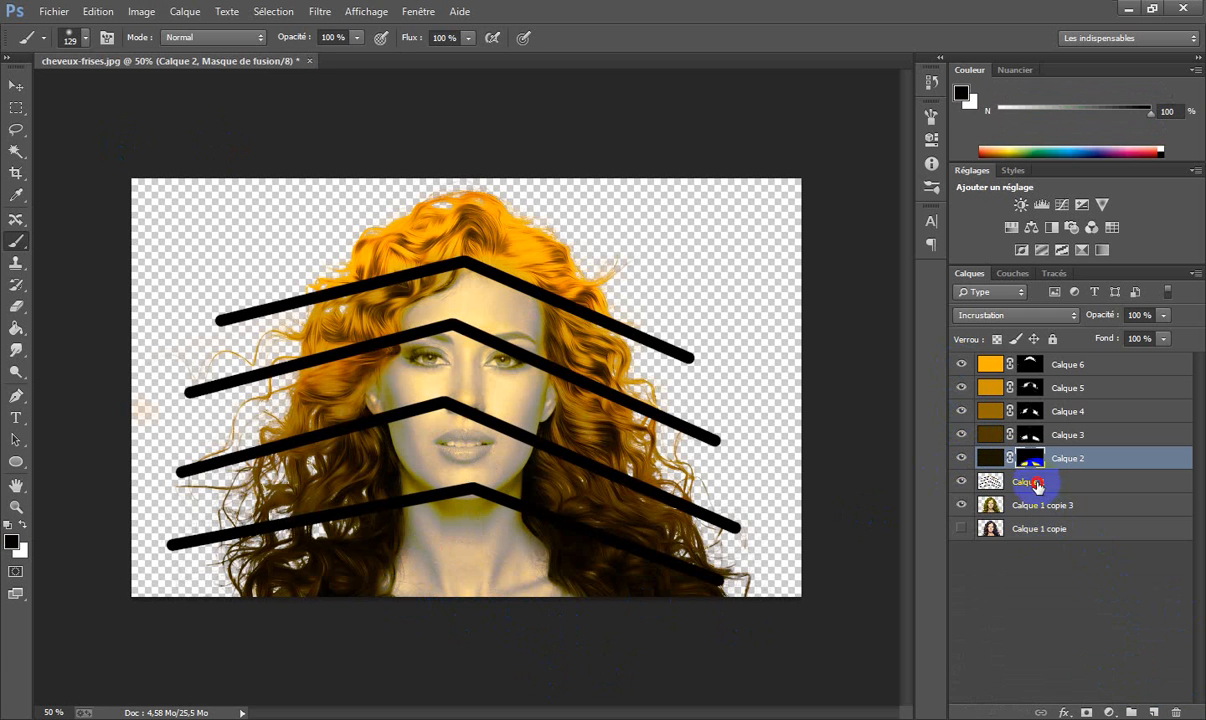
{"action": "left_click_drag", "start_coordinate": [1062, 507], "coordinate": [1181, 711]}
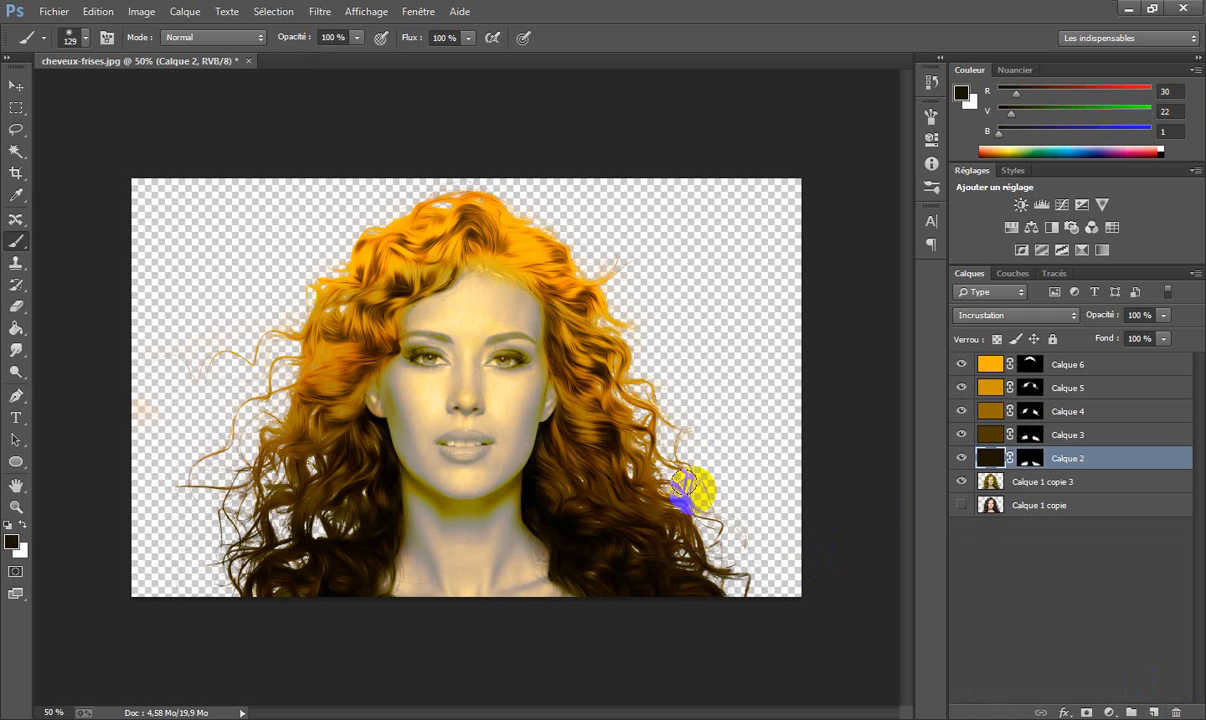
- Add a layer mask to Calque 1 copie 3, paint black over part of the forehead and show Calque 1 copie beneath
{"action": "left_click", "coordinate": [1054, 490]}
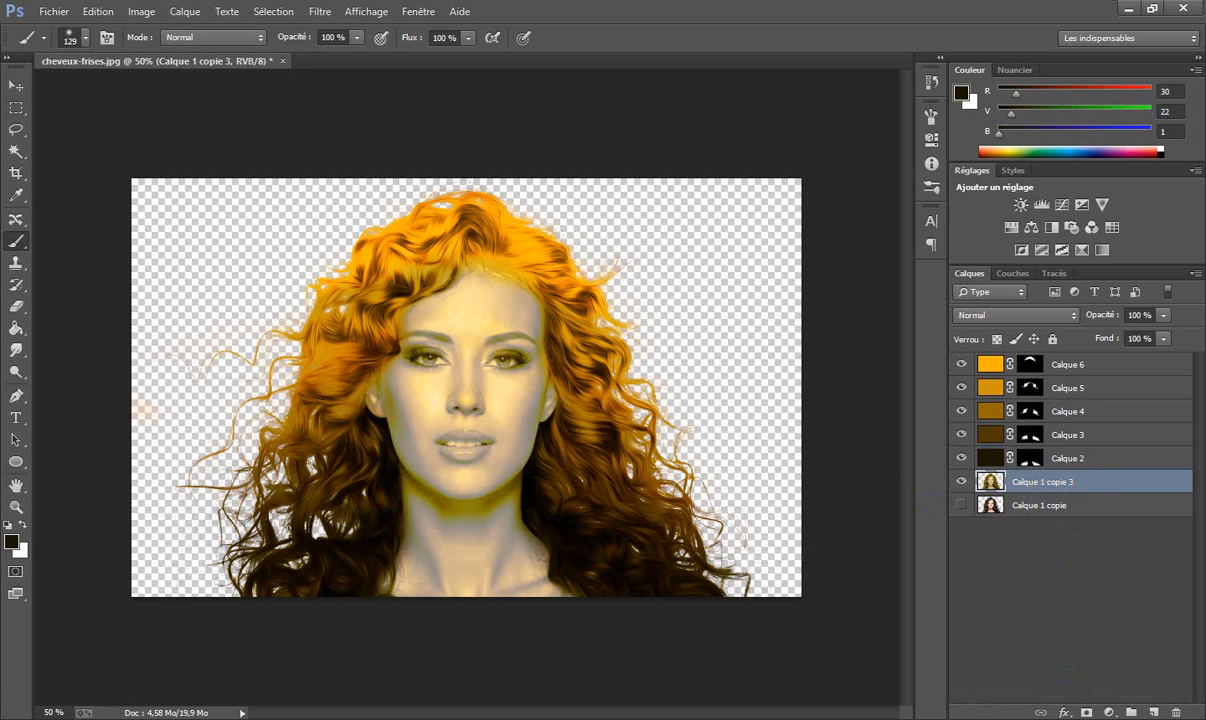
{"action": "left_click", "coordinate": [1086, 712]}
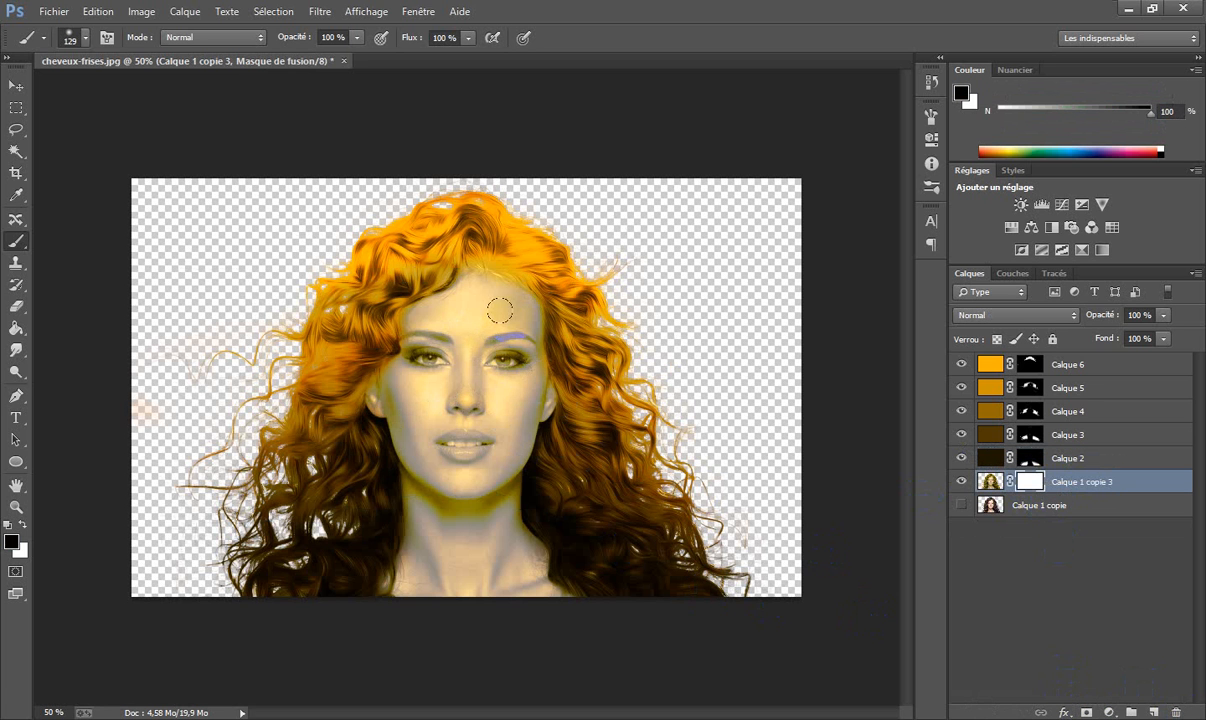
{"action": "left_click_drag", "start_coordinate": [487, 298], "coordinate": [476, 357]}
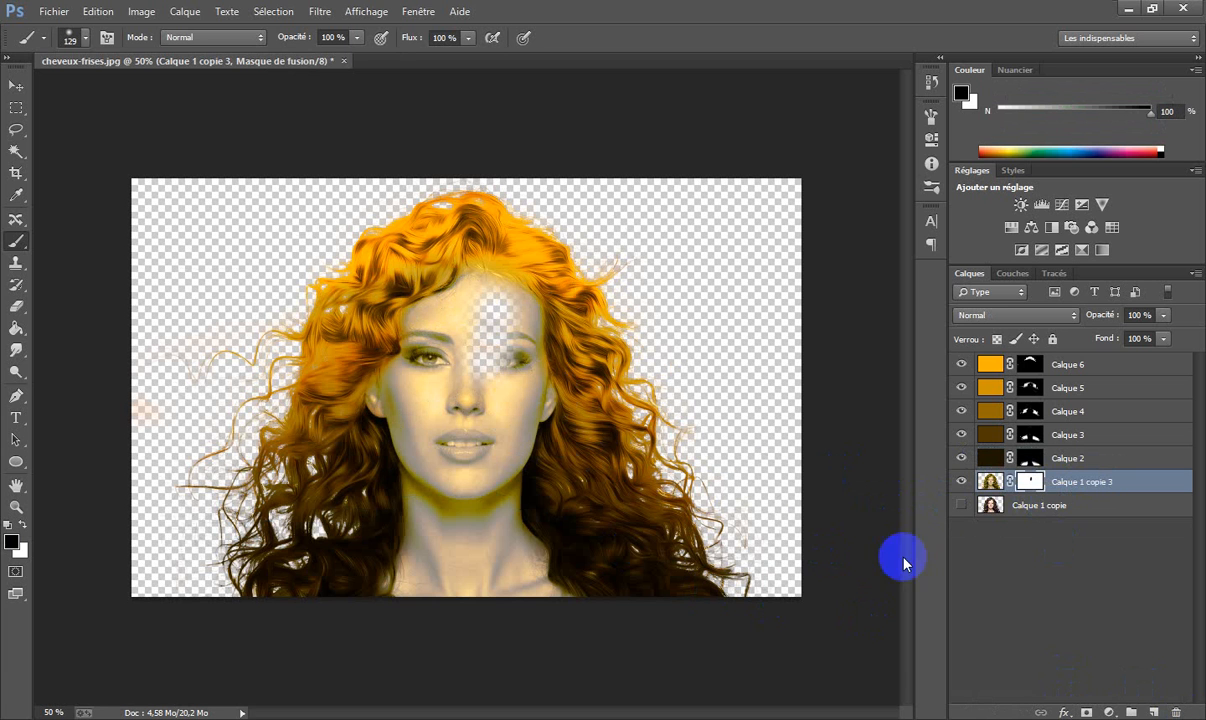
{"action": "left_click", "coordinate": [961, 505]}
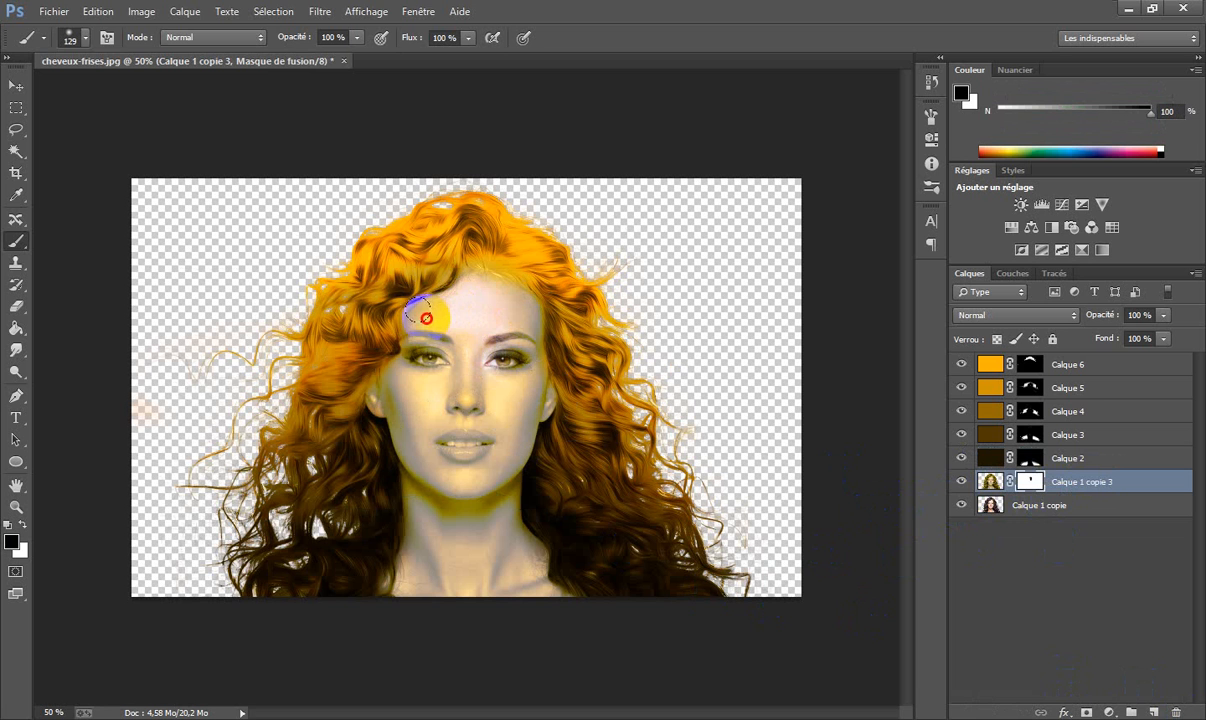
- Paint the rest of the face and the neck black on the Calque 1 copie 3 mask, leaving the hair unmasked
{"action": "left_click_drag", "start_coordinate": [425, 318], "coordinate": [418, 347]}
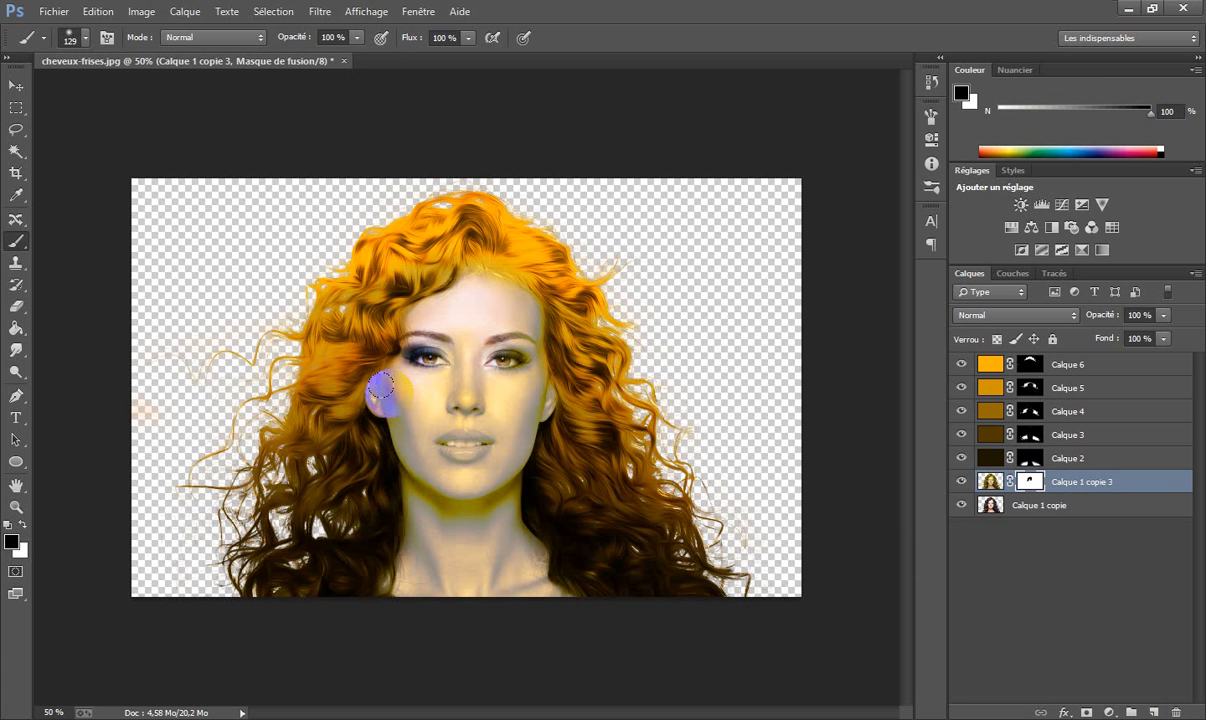
{"action": "mouse_move", "coordinate": [386, 395]}
{"action": "left_mouse_down"}
{"action": "mouse_move", "coordinate": [408, 458]}
{"action": "mouse_move", "coordinate": [418, 451]}
{"action": "mouse_move", "coordinate": [431, 528]}
{"action": "mouse_move", "coordinate": [428, 487]}
{"action": "mouse_move", "coordinate": [403, 595]}
{"action": "mouse_move", "coordinate": [417, 587]}
{"action": "mouse_move", "coordinate": [401, 615]}
{"action": "mouse_move", "coordinate": [475, 511]}
{"action": "mouse_move", "coordinate": [449, 547]}
{"action": "mouse_move", "coordinate": [471, 580]}
{"action": "mouse_move", "coordinate": [471, 477]}
{"action": "mouse_move", "coordinate": [485, 510]}
{"action": "mouse_move", "coordinate": [488, 477]}
{"action": "mouse_move", "coordinate": [508, 558]}
{"action": "mouse_move", "coordinate": [570, 611]}
{"action": "mouse_move", "coordinate": [489, 478]}
{"action": "left_mouse_up"}
{"action": "mouse_move", "coordinate": [509, 388]}
{"action": "left_mouse_down"}
{"action": "mouse_move", "coordinate": [505, 308]}
{"action": "mouse_move", "coordinate": [486, 306]}
{"action": "mouse_move", "coordinate": [434, 365]}
{"action": "mouse_move", "coordinate": [433, 408]}
{"action": "mouse_move", "coordinate": [464, 393]}
{"action": "mouse_move", "coordinate": [475, 363]}
{"action": "mouse_move", "coordinate": [482, 426]}
{"action": "mouse_move", "coordinate": [520, 367]}
{"action": "mouse_move", "coordinate": [520, 404]}
{"action": "mouse_move", "coordinate": [526, 394]}
{"action": "mouse_move", "coordinate": [497, 439]}
{"action": "mouse_move", "coordinate": [491, 404]}
{"action": "mouse_move", "coordinate": [522, 354]}
{"action": "mouse_move", "coordinate": [516, 327]}
{"action": "mouse_move", "coordinate": [510, 387]}
{"action": "mouse_move", "coordinate": [505, 305]}
{"action": "mouse_move", "coordinate": [513, 314]}
{"action": "mouse_move", "coordinate": [463, 306]}
{"action": "mouse_move", "coordinate": [419, 346]}
{"action": "mouse_move", "coordinate": [407, 450]}
{"action": "mouse_move", "coordinate": [438, 568]}
{"action": "mouse_move", "coordinate": [419, 635]}
{"action": "mouse_move", "coordinate": [461, 524]}
{"action": "mouse_move", "coordinate": [413, 602]}
{"action": "mouse_move", "coordinate": [499, 572]}
{"action": "mouse_move", "coordinate": [514, 554]}
{"action": "mouse_move", "coordinate": [504, 547]}
{"action": "mouse_move", "coordinate": [518, 555]}
{"action": "mouse_move", "coordinate": [493, 467]}
{"action": "mouse_move", "coordinate": [458, 561]}
{"action": "mouse_move", "coordinate": [491, 577]}
{"action": "left_mouse_up"}
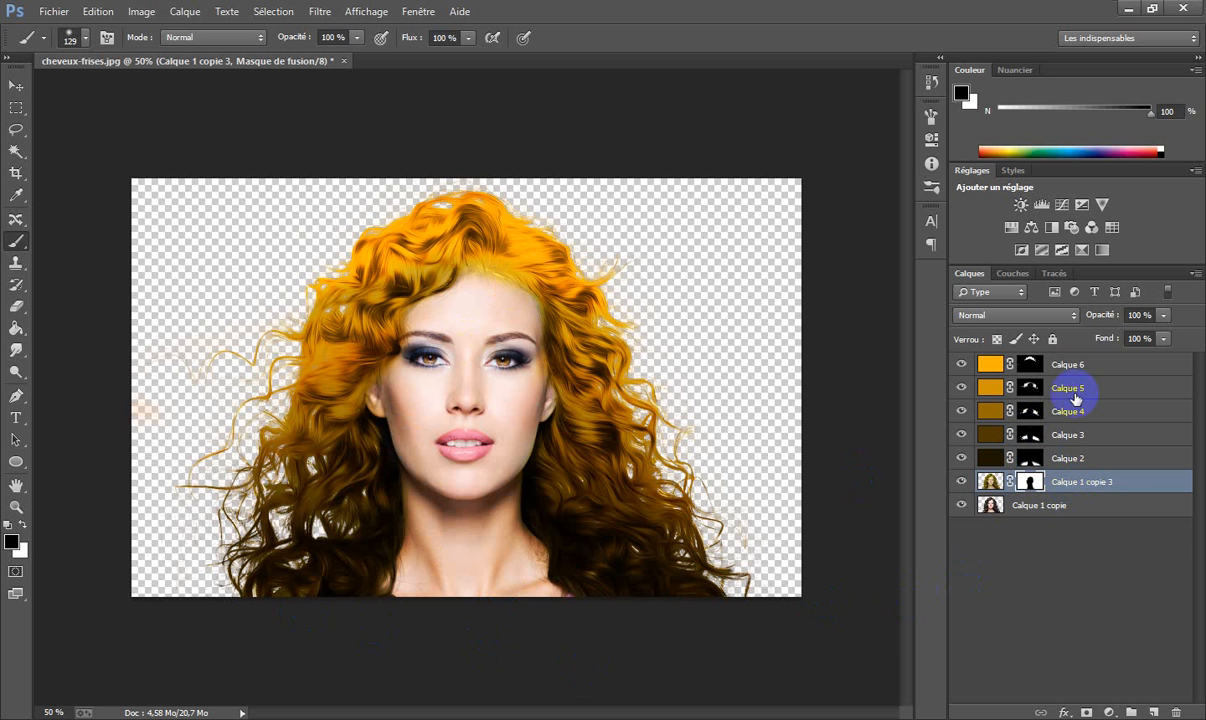
- Paint black over the face and neck on the Calque 6, Calque 5 and Calque 4 masks, then check the Calque 3 and Calque 2 masks
{"action": "left_click", "coordinate": [1031, 367]}
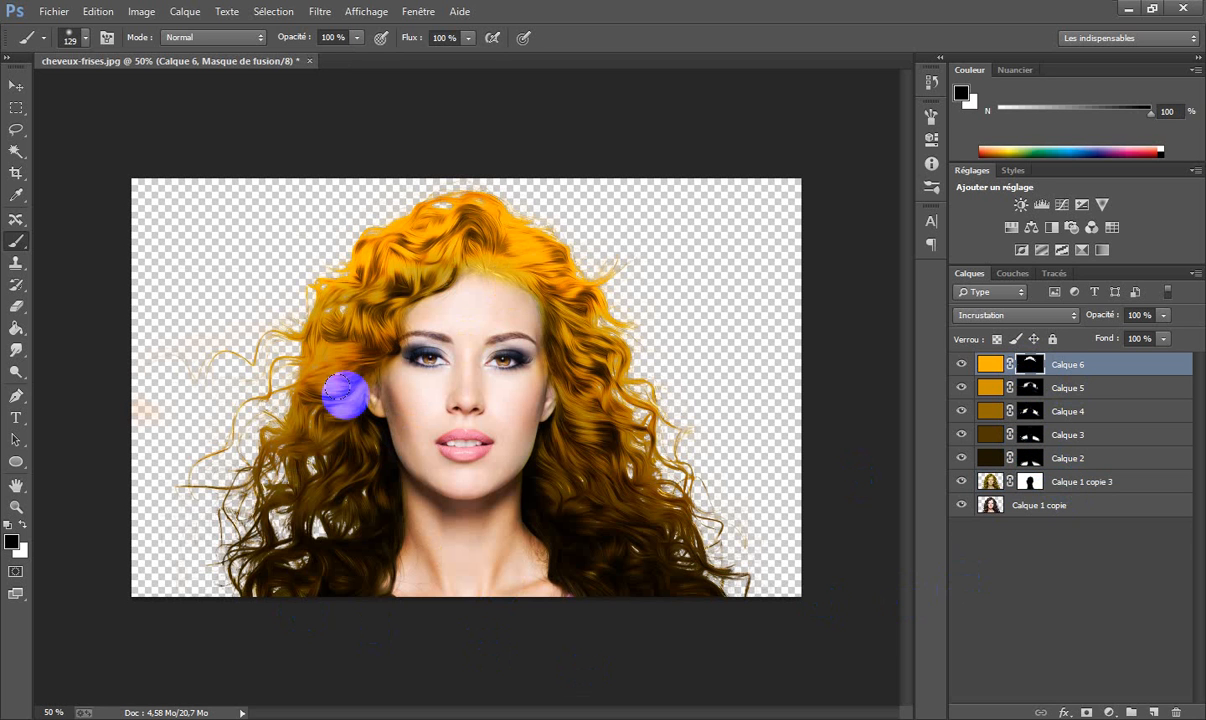
{"action": "mouse_move", "coordinate": [451, 272]}
{"action": "left_mouse_down"}
{"action": "mouse_move", "coordinate": [455, 296]}
{"action": "mouse_move", "coordinate": [415, 328]}
{"action": "mouse_move", "coordinate": [386, 381]}
{"action": "mouse_move", "coordinate": [417, 399]}
{"action": "mouse_move", "coordinate": [420, 455]}
{"action": "mouse_move", "coordinate": [445, 322]}
{"action": "mouse_move", "coordinate": [516, 342]}
{"action": "mouse_move", "coordinate": [522, 380]}
{"action": "mouse_move", "coordinate": [465, 478]}
{"action": "mouse_move", "coordinate": [495, 545]}
{"action": "mouse_move", "coordinate": [476, 570]}
{"action": "mouse_move", "coordinate": [407, 603]}
{"action": "left_mouse_up"}
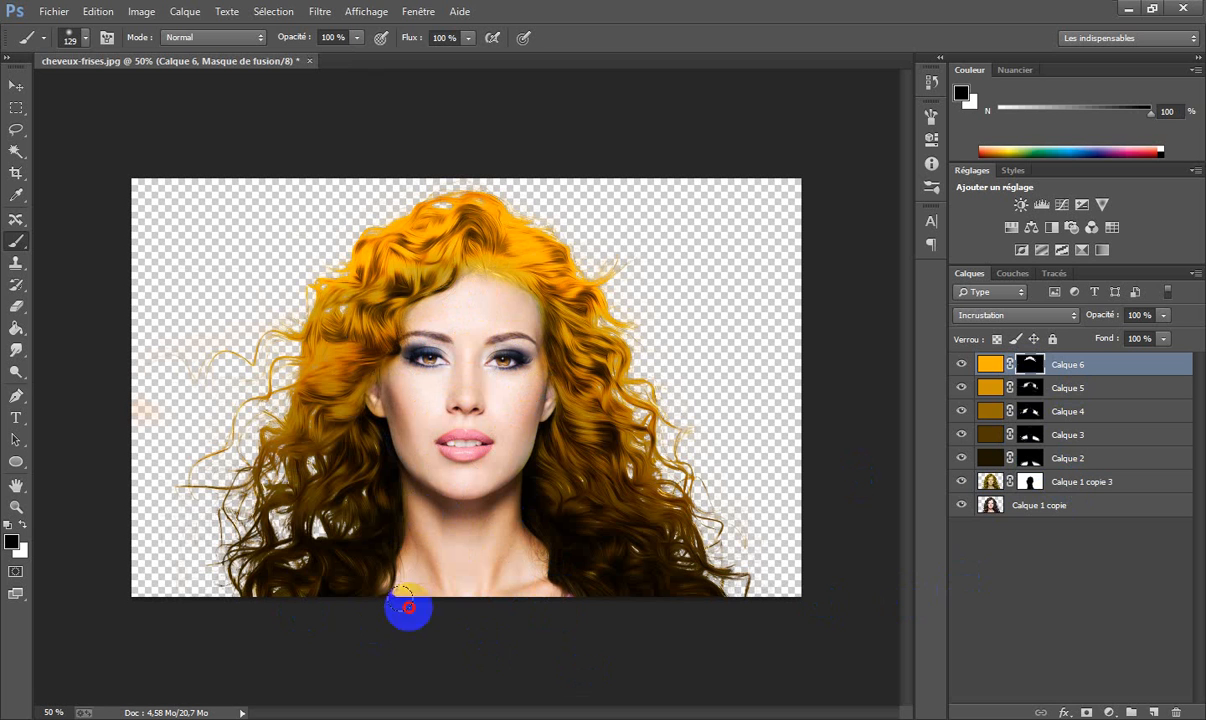
{"action": "left_click", "coordinate": [1030, 387]}
{"action": "mouse_move", "coordinate": [515, 325]}
{"action": "left_mouse_down"}
{"action": "mouse_move", "coordinate": [488, 291]}
{"action": "mouse_move", "coordinate": [461, 293]}
{"action": "mouse_move", "coordinate": [421, 316]}
{"action": "mouse_move", "coordinate": [419, 360]}
{"action": "mouse_move", "coordinate": [394, 378]}
{"action": "mouse_move", "coordinate": [398, 426]}
{"action": "mouse_move", "coordinate": [452, 432]}
{"action": "mouse_move", "coordinate": [496, 342]}
{"action": "mouse_move", "coordinate": [506, 370]}
{"action": "mouse_move", "coordinate": [458, 484]}
{"action": "mouse_move", "coordinate": [426, 500]}
{"action": "mouse_move", "coordinate": [408, 580]}
{"action": "mouse_move", "coordinate": [461, 585]}
{"action": "mouse_move", "coordinate": [506, 574]}
{"action": "left_mouse_up"}
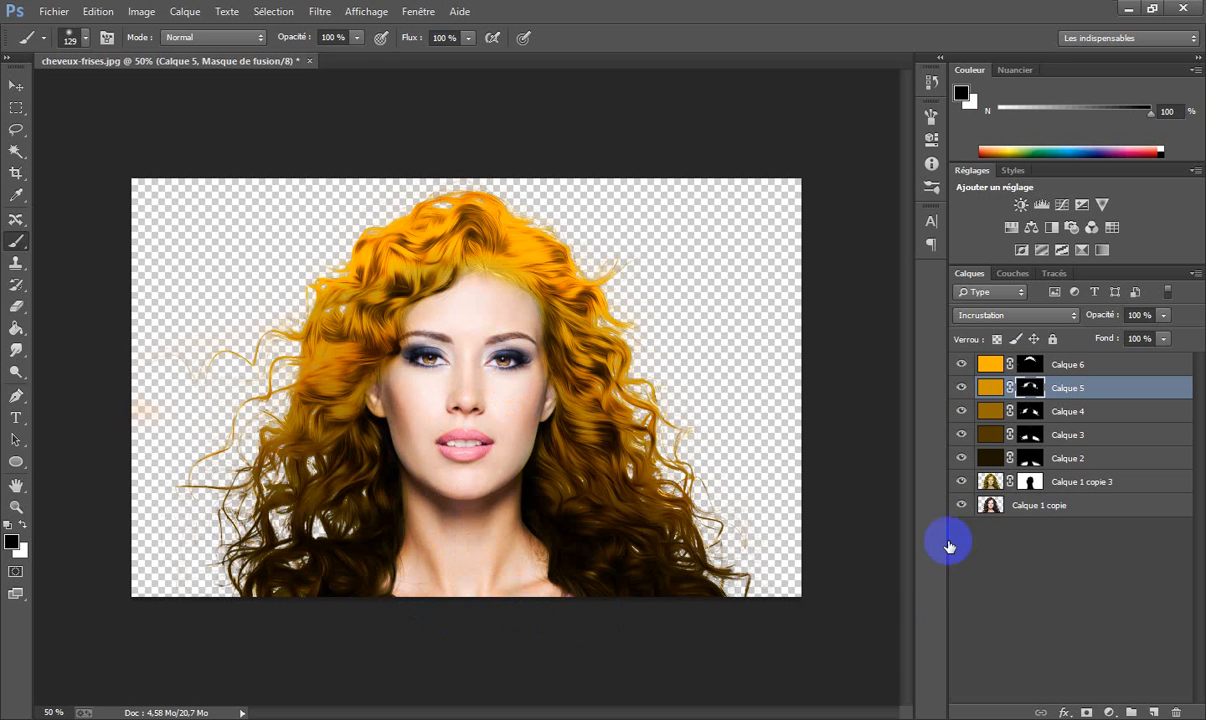
{"action": "left_click", "coordinate": [990, 410]}
{"action": "mouse_move", "coordinate": [438, 282]}
{"action": "left_mouse_down"}
{"action": "mouse_move", "coordinate": [493, 301]}
{"action": "mouse_move", "coordinate": [511, 377]}
{"action": "mouse_move", "coordinate": [490, 501]}
{"action": "mouse_move", "coordinate": [530, 572]}
{"action": "mouse_move", "coordinate": [452, 465]}
{"action": "mouse_move", "coordinate": [395, 565]}
{"action": "mouse_move", "coordinate": [405, 405]}
{"action": "mouse_move", "coordinate": [487, 440]}
{"action": "mouse_move", "coordinate": [418, 607]}
{"action": "left_mouse_up"}
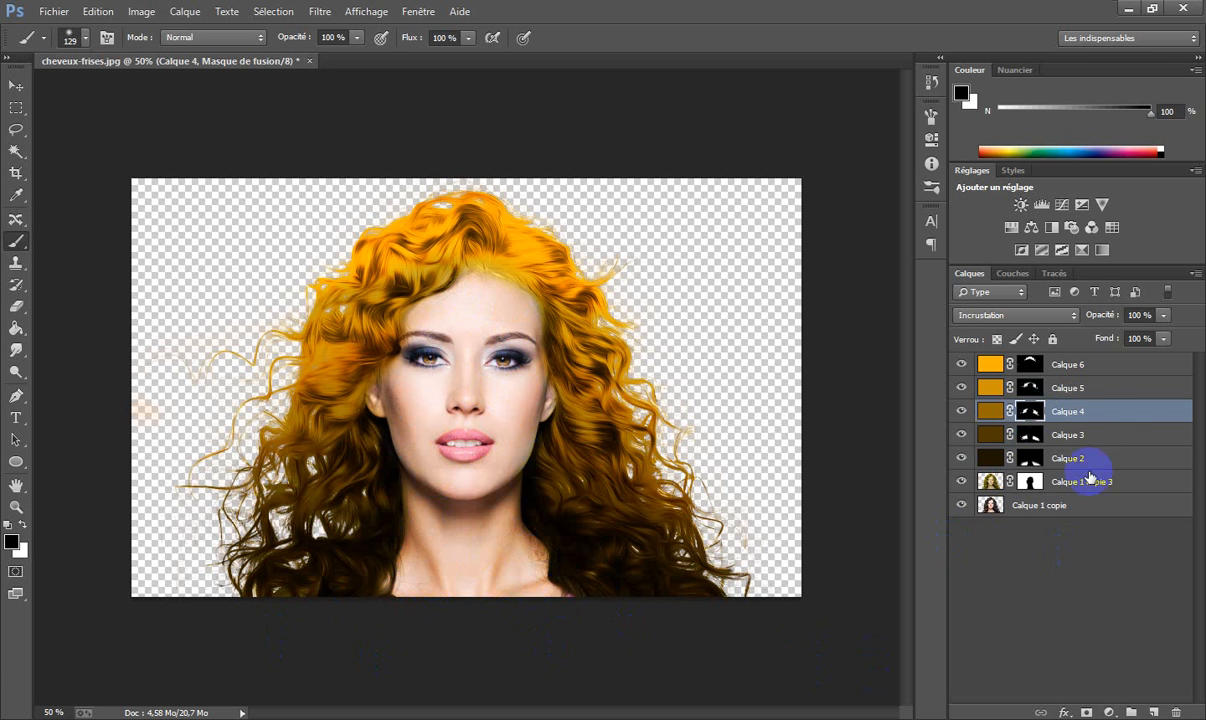
{"action": "left_click", "coordinate": [1037, 436]}
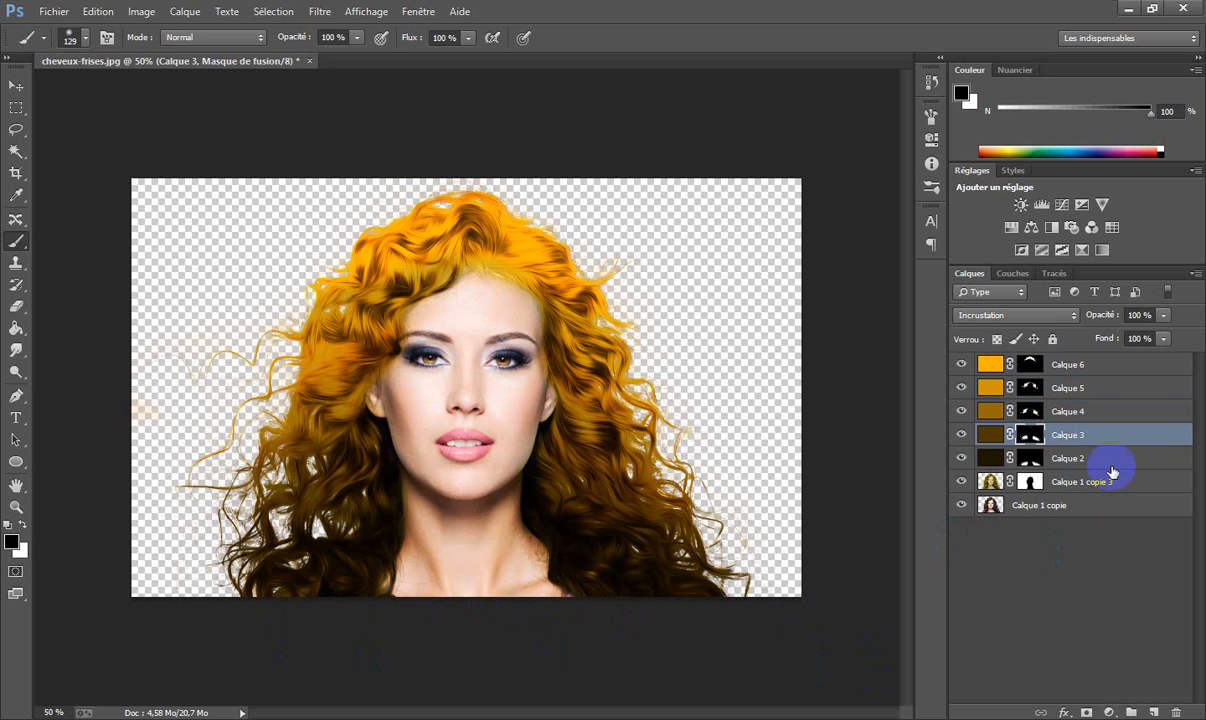
{"action": "left_click", "coordinate": [1029, 460]}
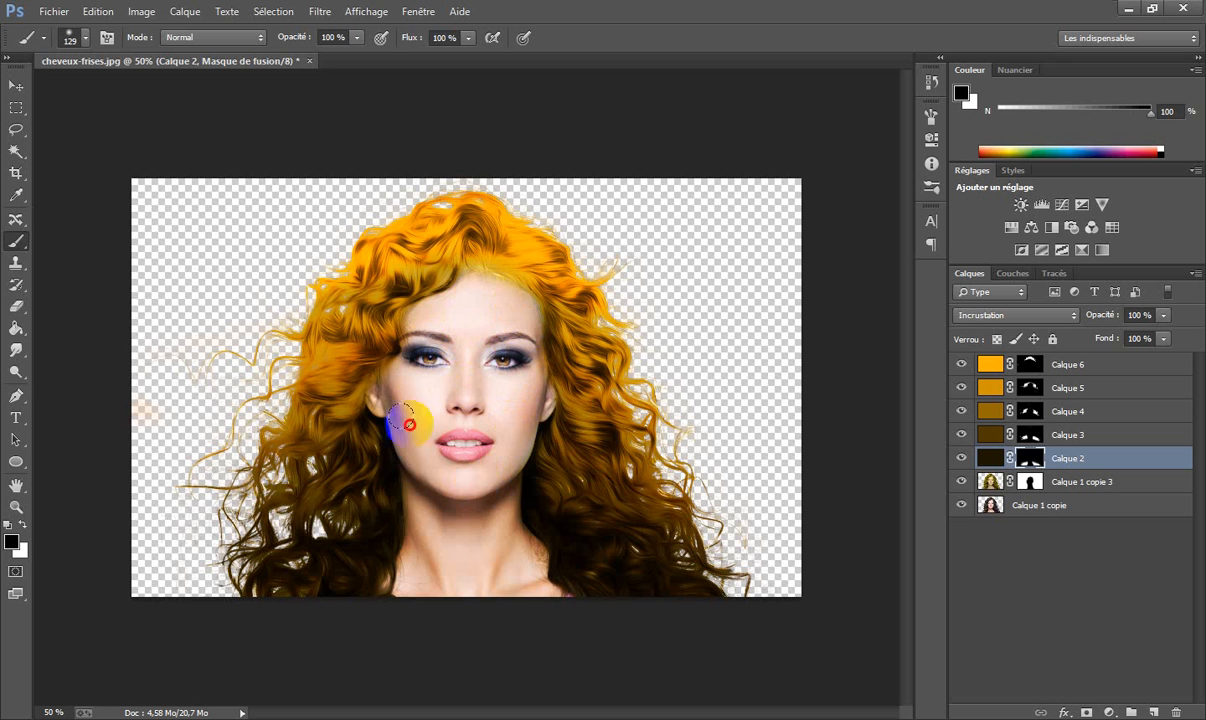
- Set the blend mode of the Calque 1 copie 3 layer to Incrustation
{"action": "left_click", "coordinate": [1079, 485]}
{"action": "left_click", "coordinate": [1077, 316]}
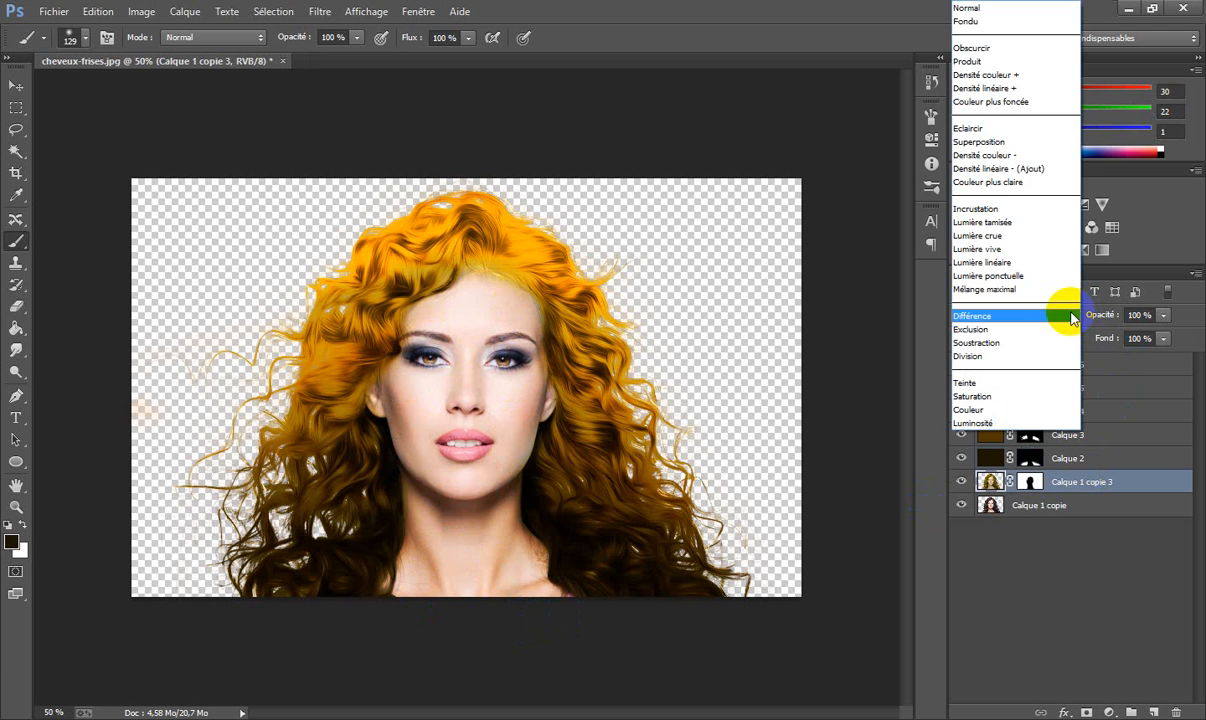
{"action": "left_click", "coordinate": [1040, 204]}
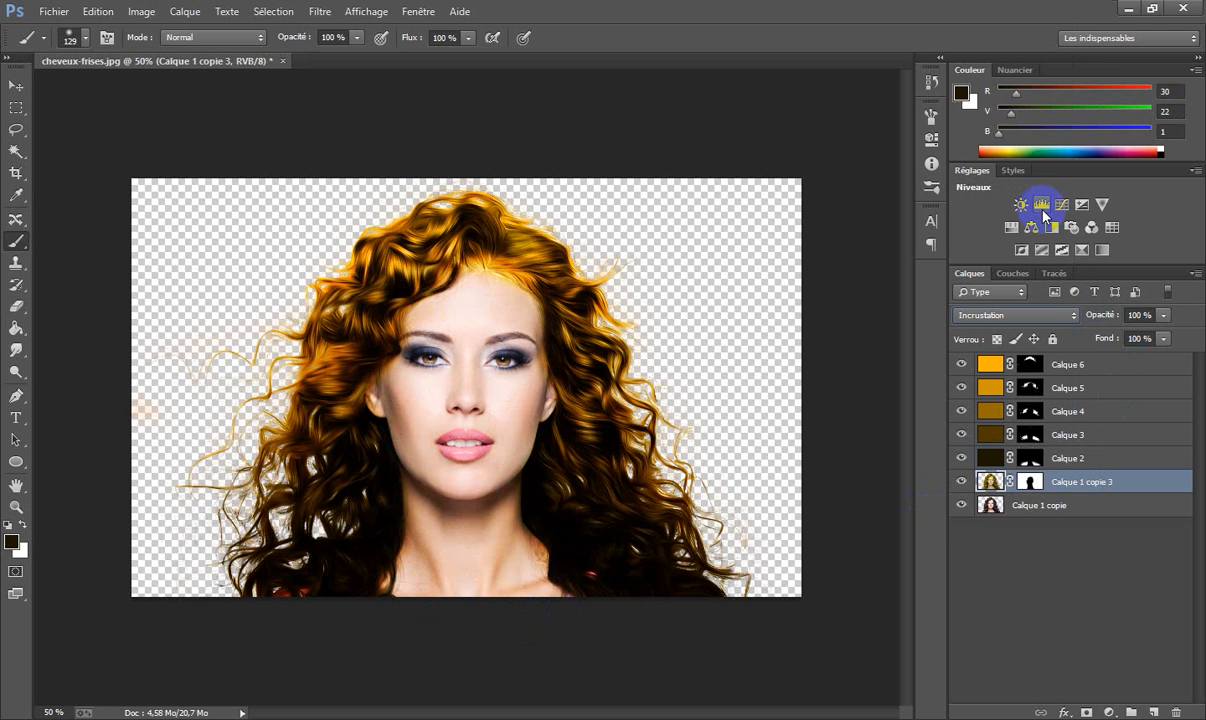
- Select the fill layers Calque 2 through Calque 6 together and set their blend mode to Lumière tamisée
{"action": "left_click", "coordinate": [1066, 460], "text": "shift"}
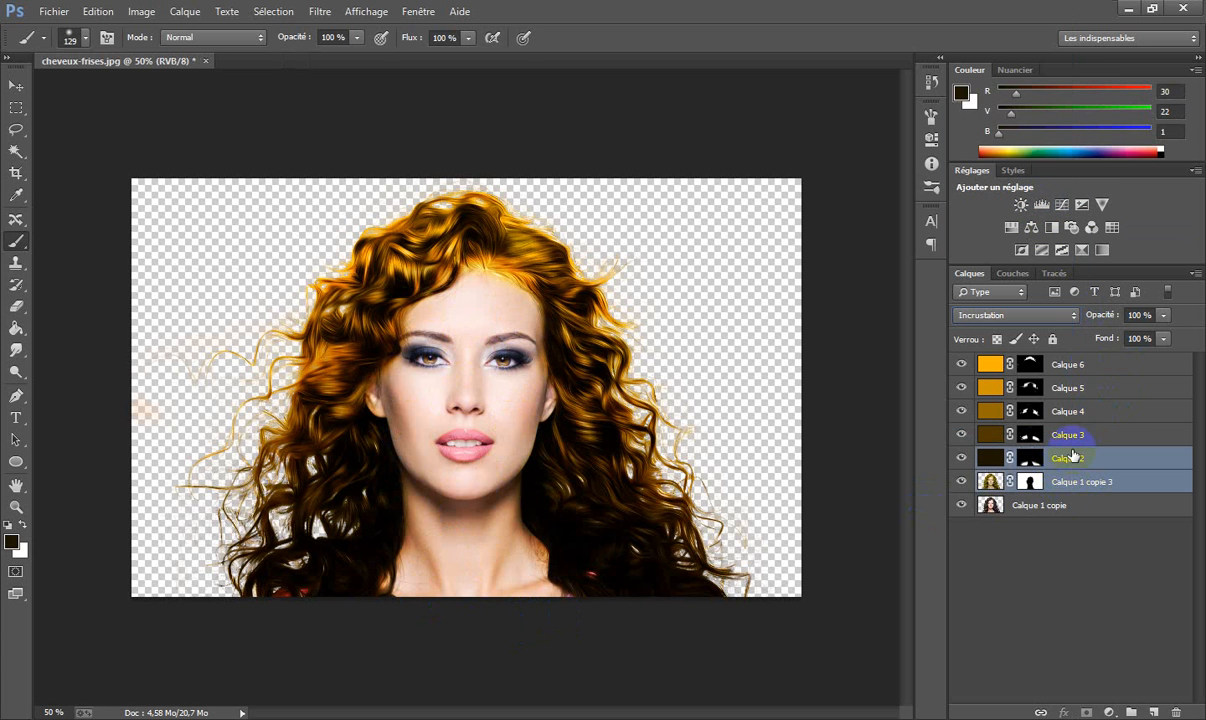
{"action": "left_click", "coordinate": [1073, 456], "text": "ctrl"}
{"action": "left_click", "coordinate": [1073, 458]}
{"action": "left_click", "coordinate": [1085, 428], "text": "shift"}
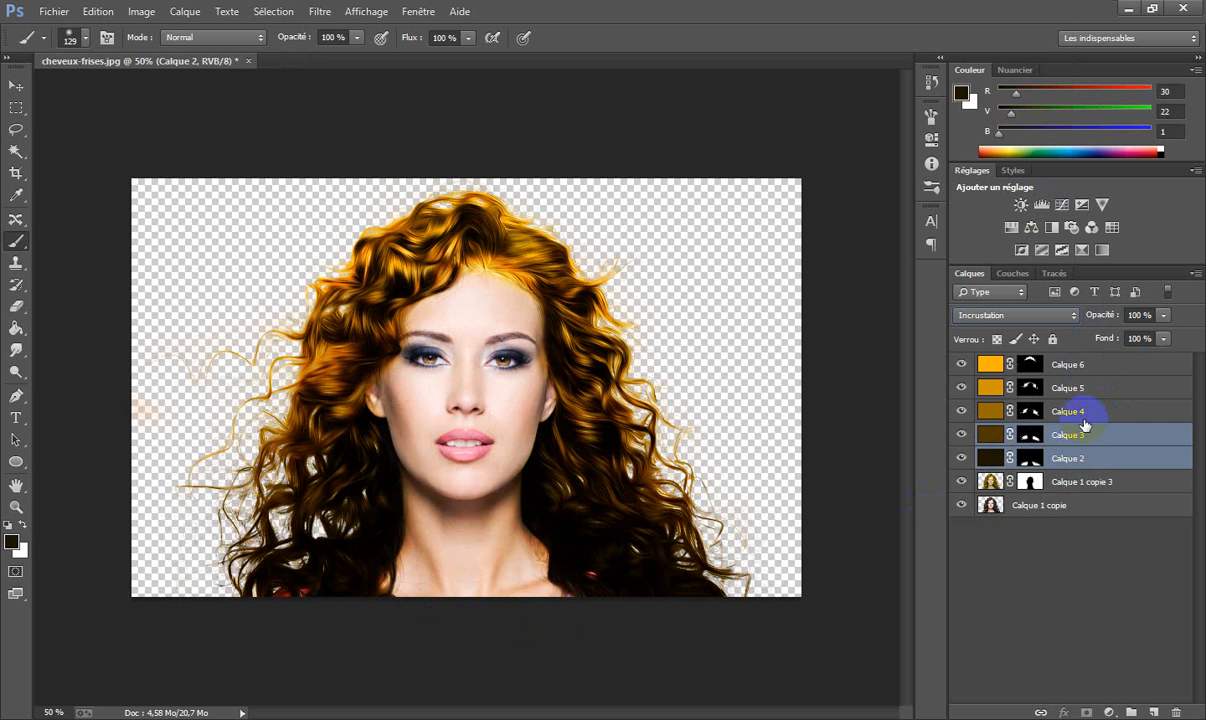
{"action": "left_click", "coordinate": [1085, 400], "text": "shift"}
{"action": "left_click", "coordinate": [1077, 364], "text": "shift"}
{"action": "left_click", "coordinate": [1065, 315]}
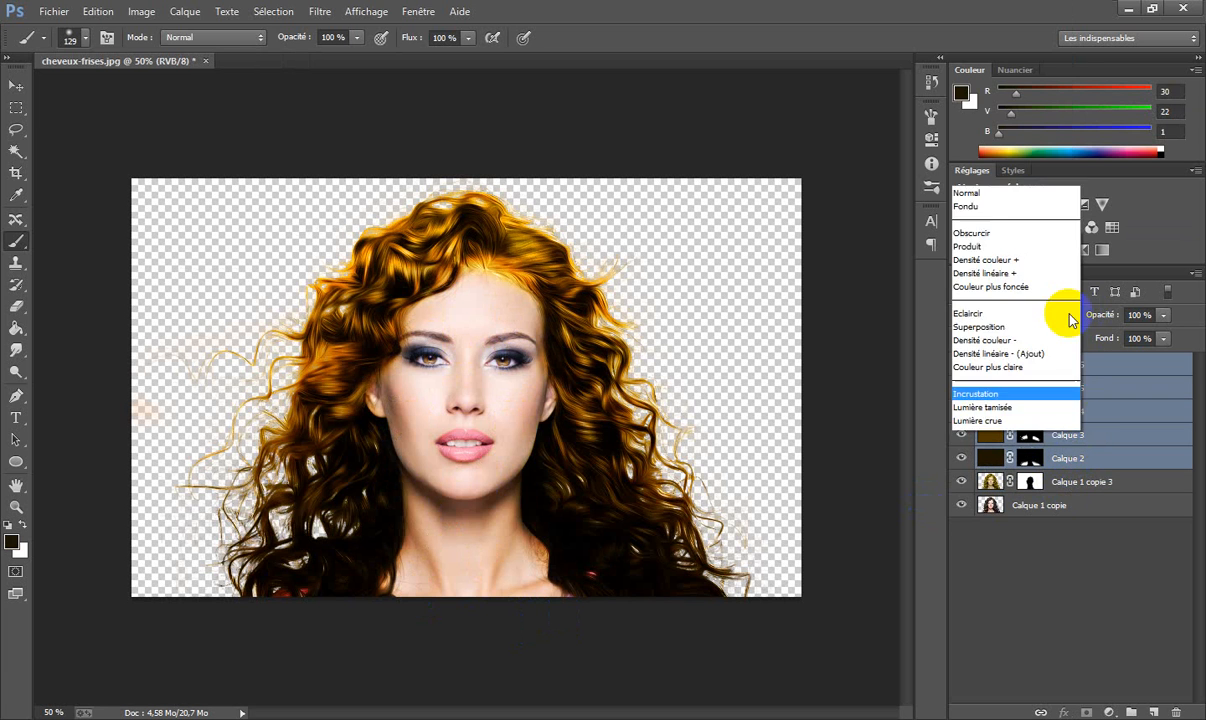
{"action": "left_click", "coordinate": [1035, 222]}
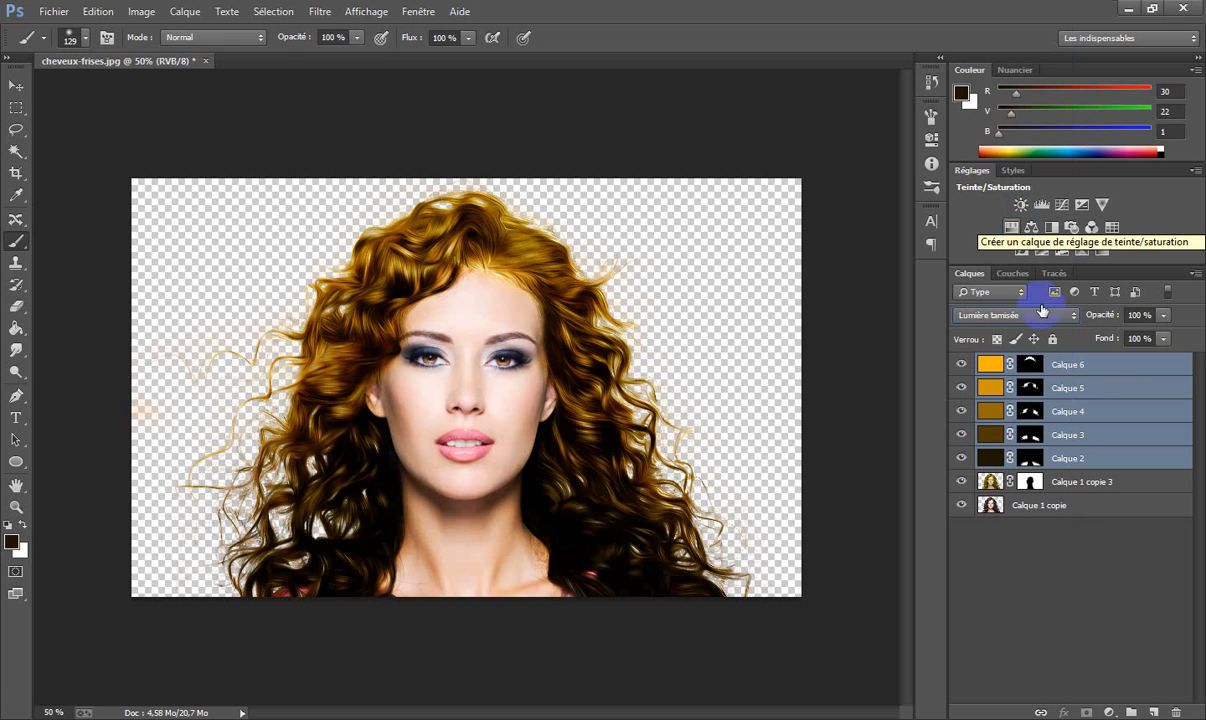
- Try the Lumière tamisée and Superposition blend modes on the Calque 1 copie 3 layer
{"action": "left_click", "coordinate": [1067, 483]}
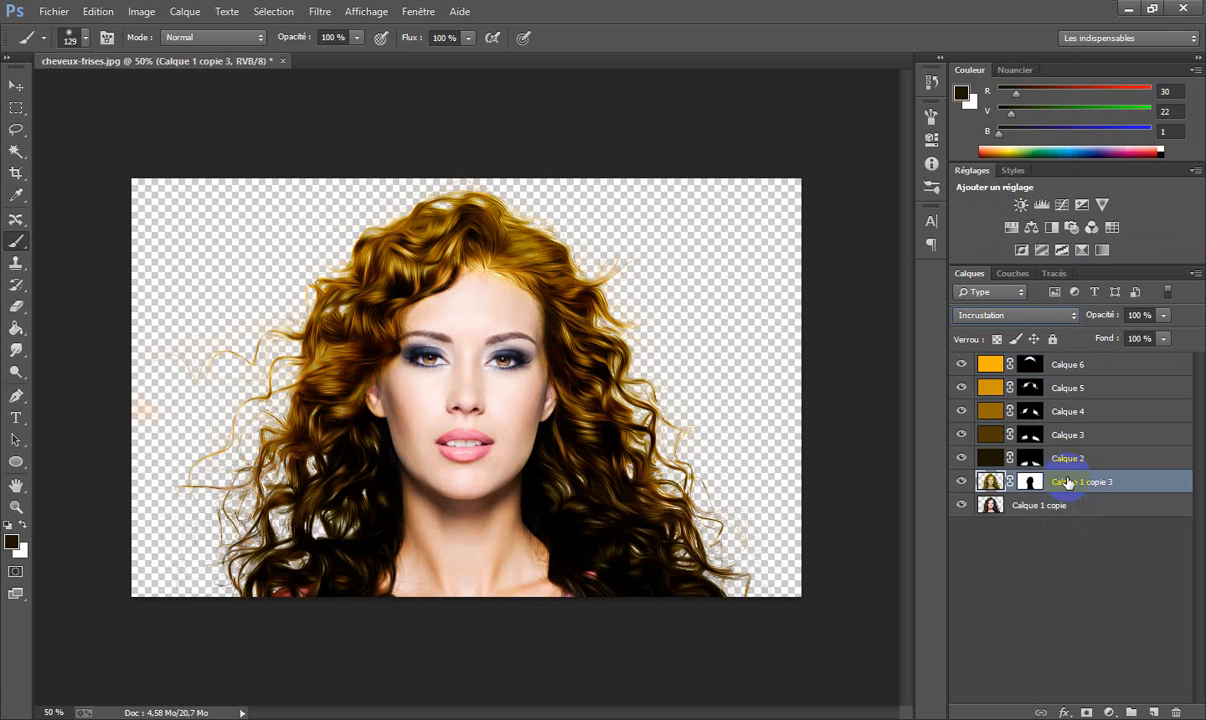
{"action": "left_click", "coordinate": [1070, 316]}
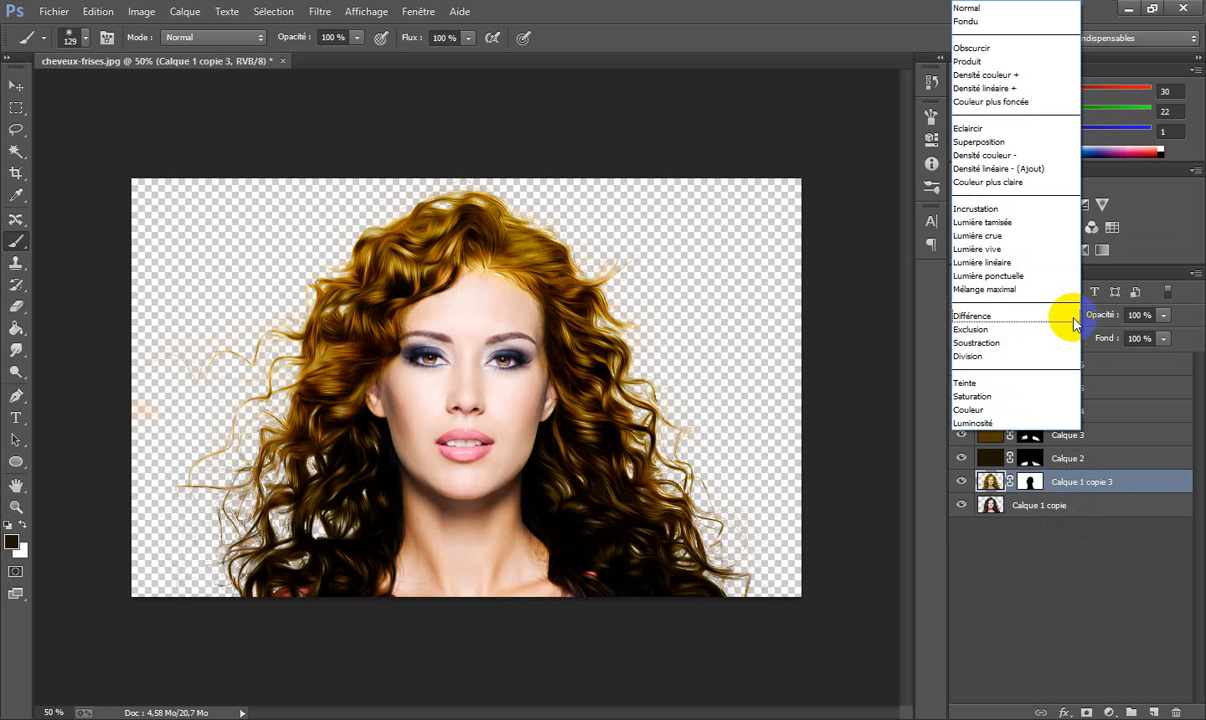
{"action": "left_click", "coordinate": [1005, 222]}
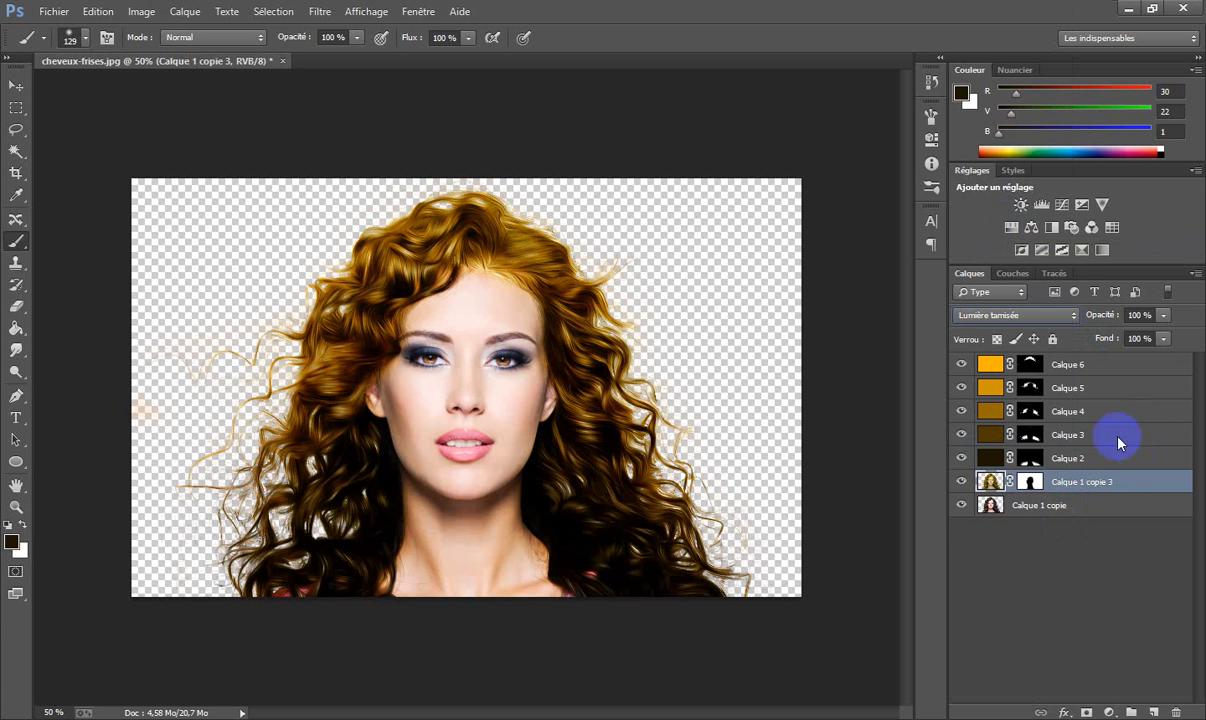
{"action": "left_click", "coordinate": [1000, 315]}
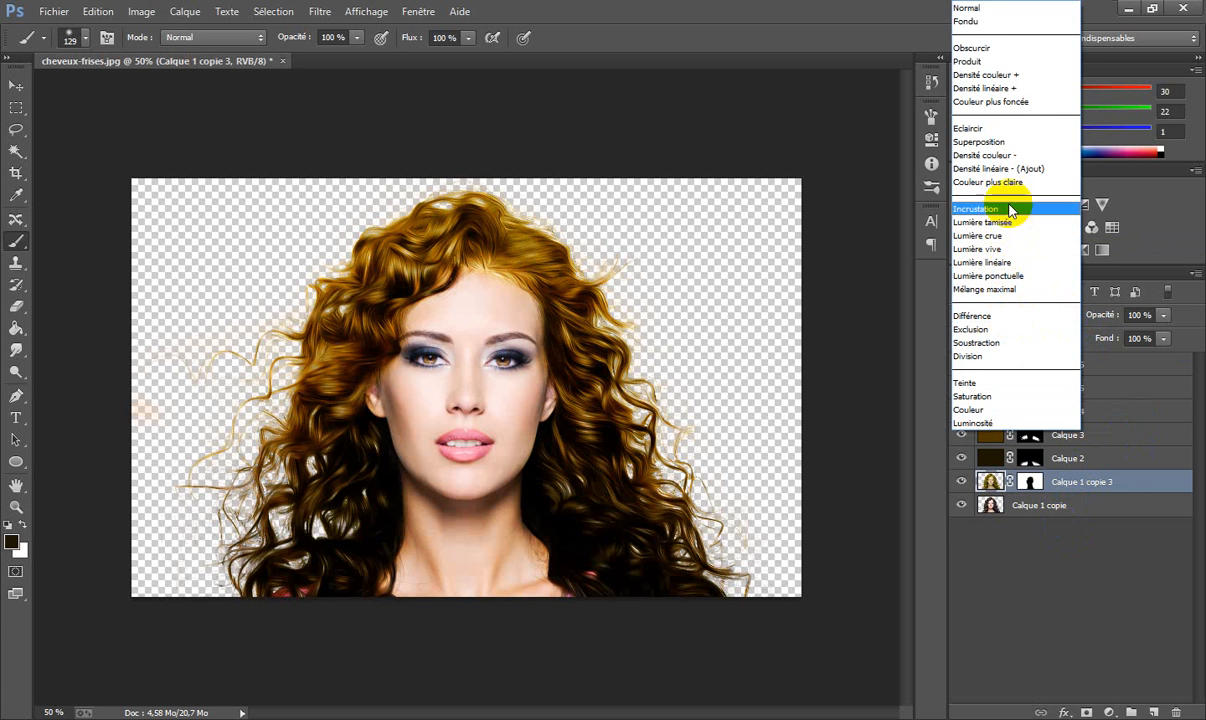
{"action": "left_click", "coordinate": [1010, 147]}
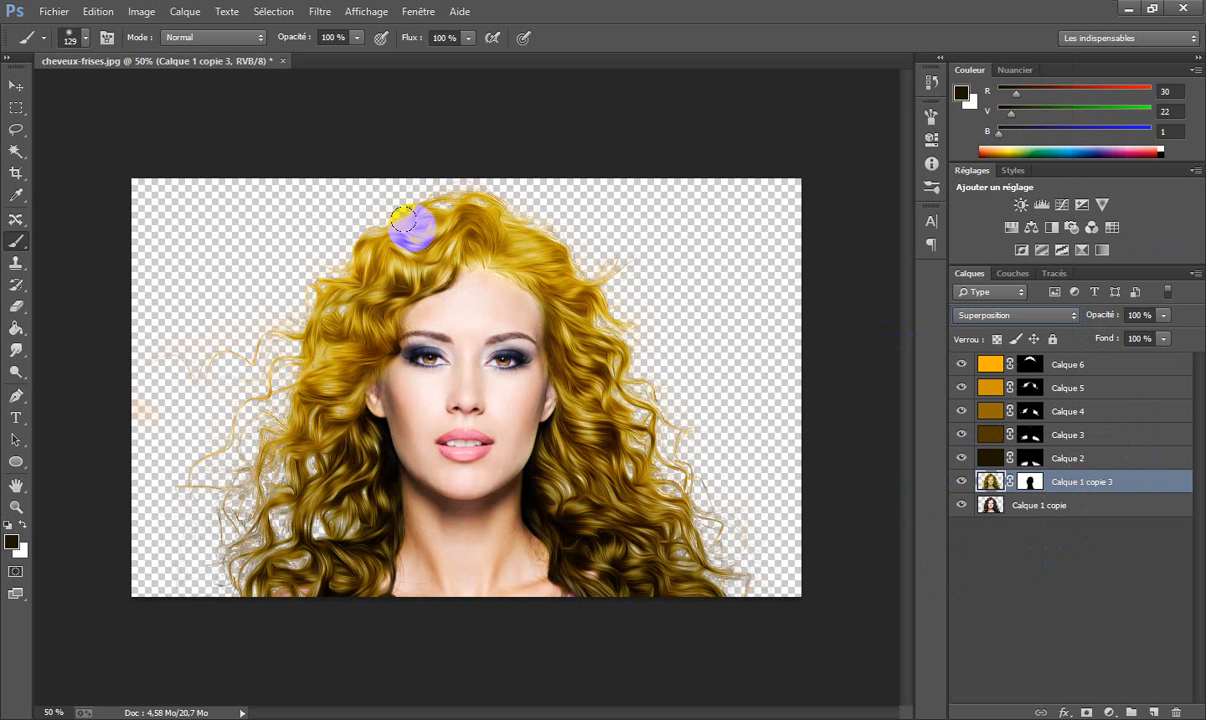
- Set Calque 1 copie 3 to the Incrustation blend mode and lower its opacity to 46%
{"action": "left_click", "coordinate": [1070, 318]}
{"action": "left_click", "coordinate": [996, 216]}
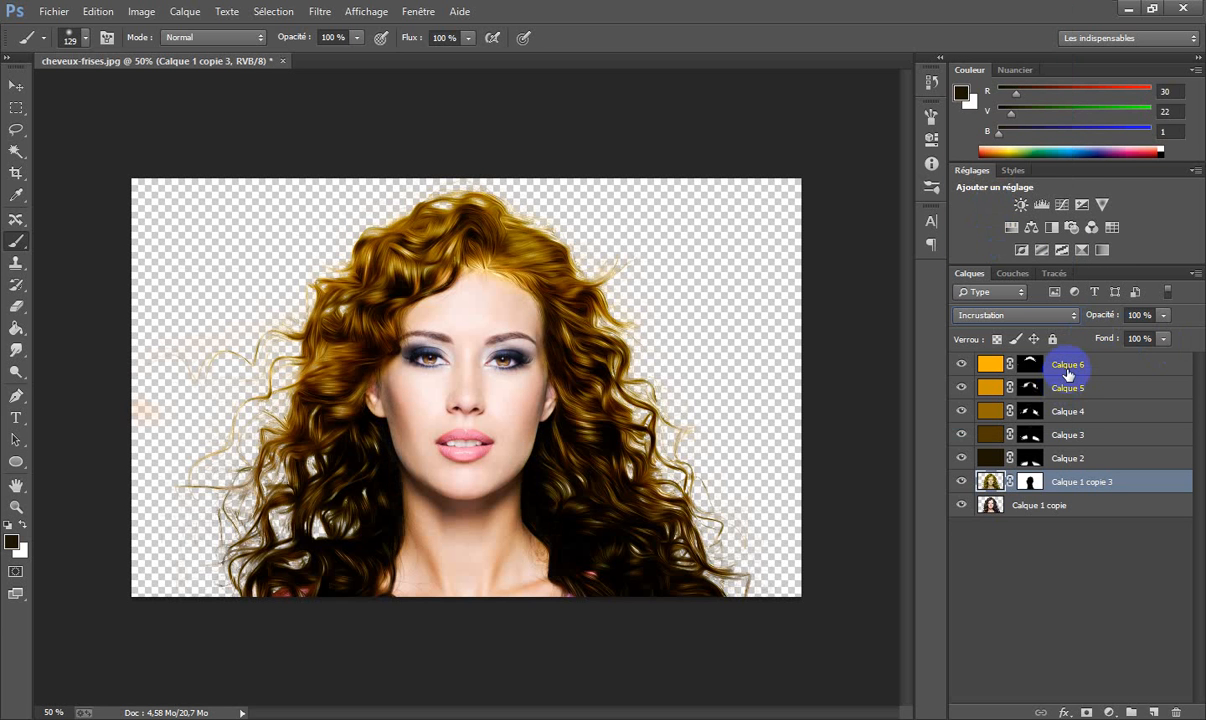
{"action": "left_click", "coordinate": [1163, 315]}
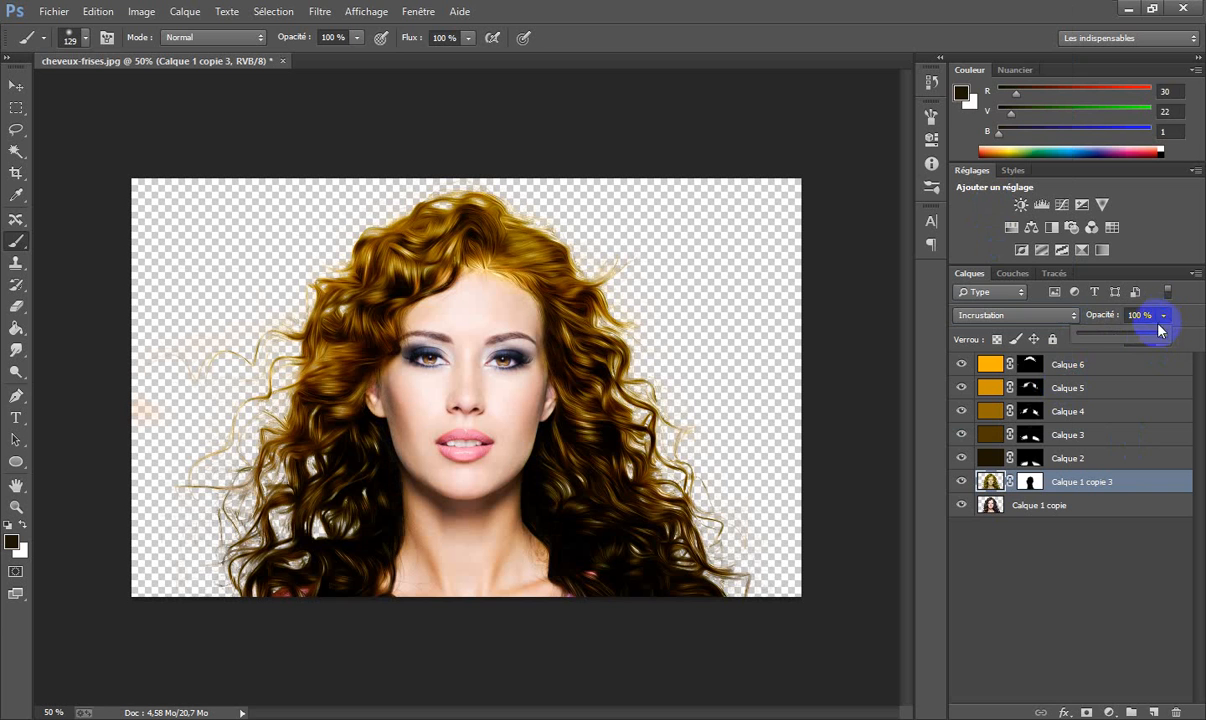
- Select the fill layers Calque 2 through Calque 6 and try the Superposition blend mode on them
{"action": "left_click", "coordinate": [1099, 367]}
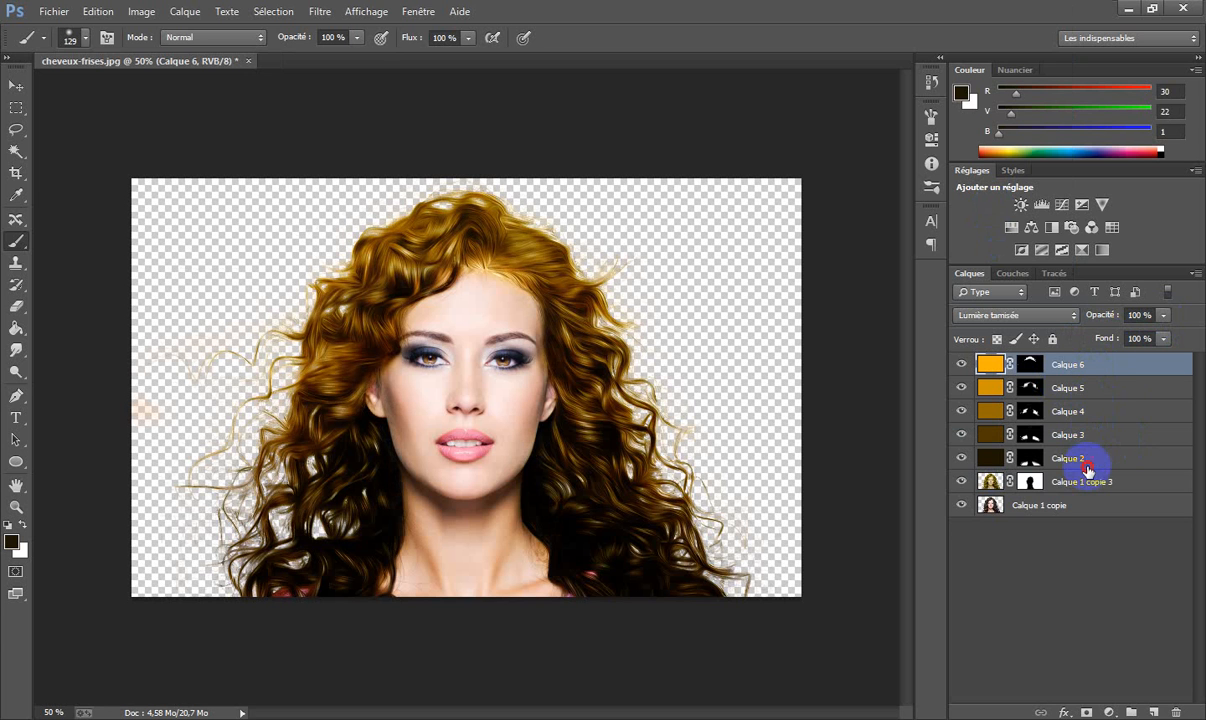
{"action": "left_click", "coordinate": [1087, 463], "text": "ctrl"}
{"action": "left_click", "coordinate": [1020, 433], "text": "ctrl"}
{"action": "left_click", "coordinate": [1020, 410], "text": "ctrl"}
{"action": "left_click", "coordinate": [1021, 388], "text": "ctrl"}
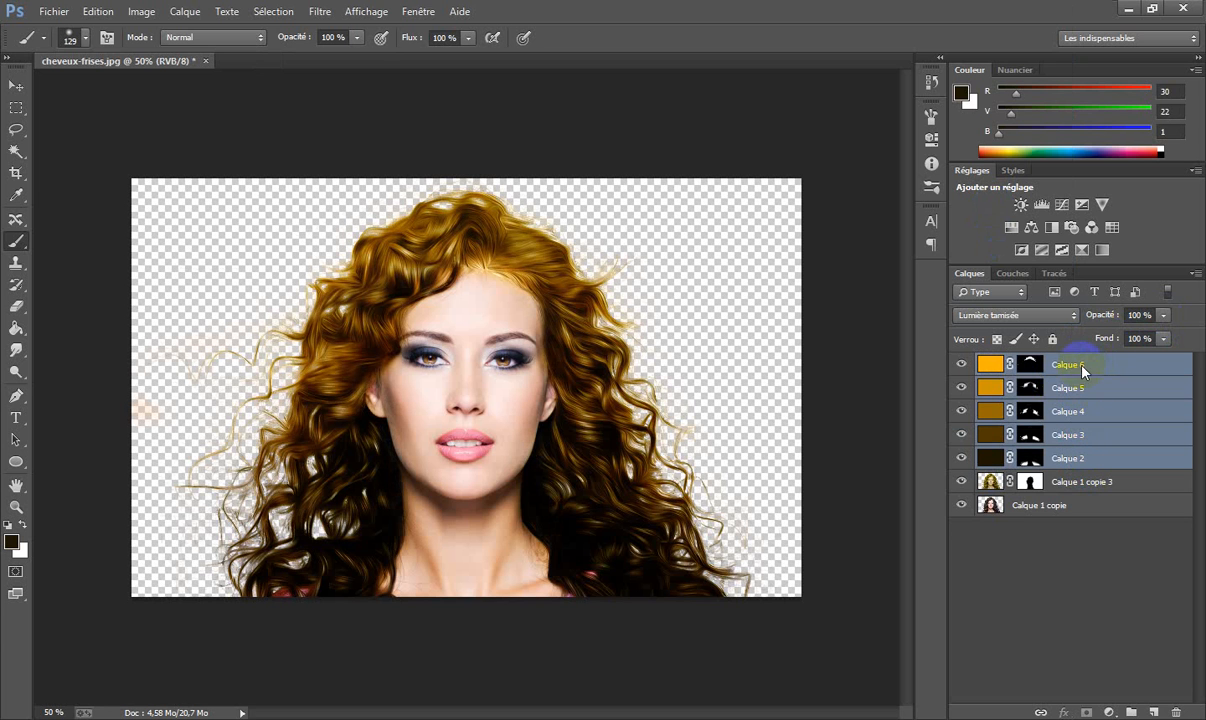
{"action": "left_click", "coordinate": [1071, 317]}
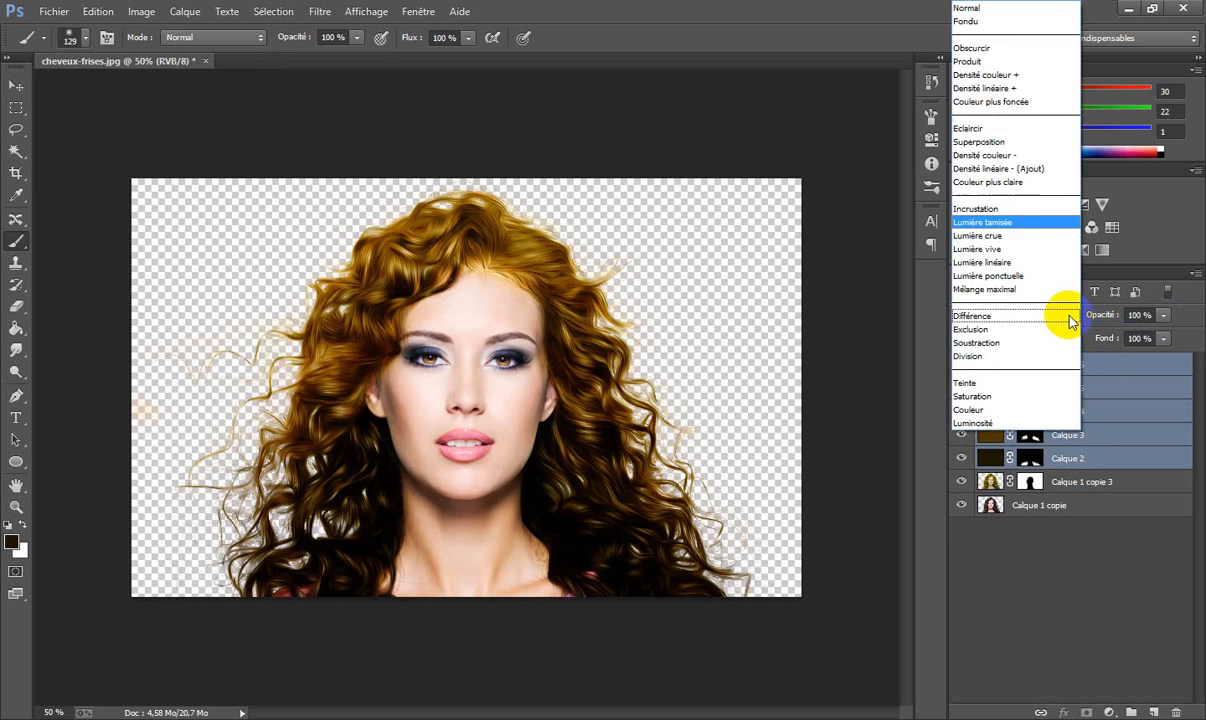
{"action": "left_click", "coordinate": [1016, 143]}
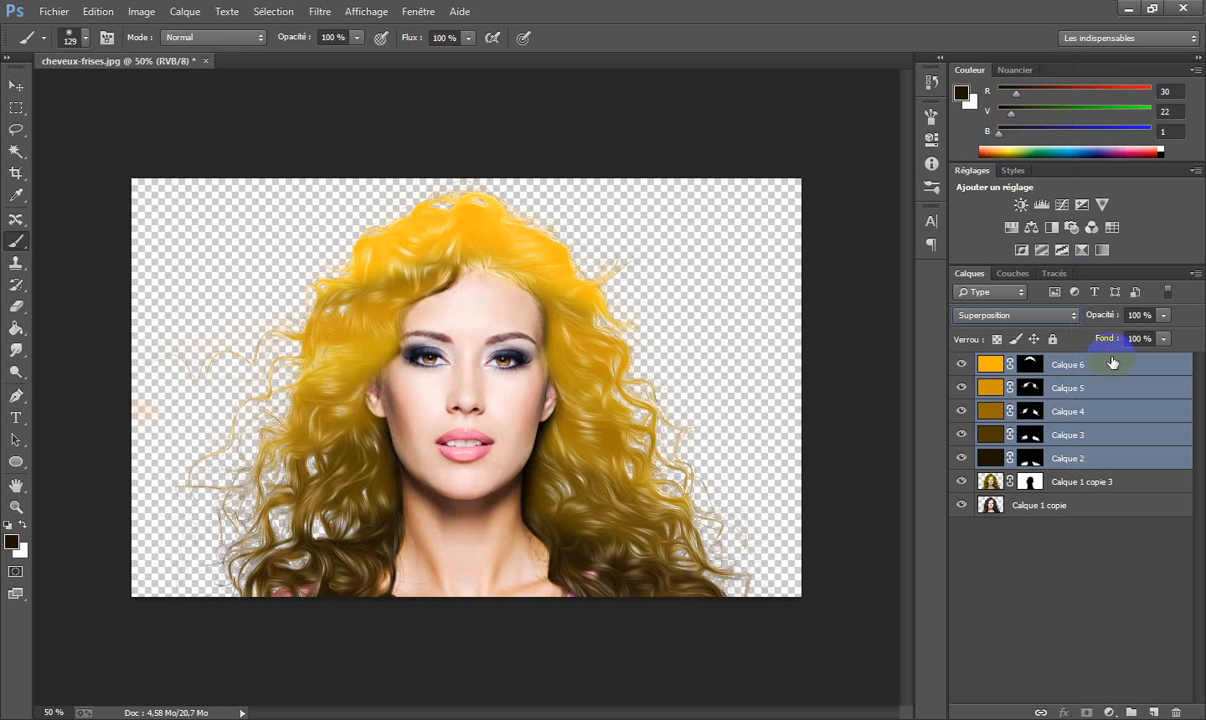
- Compare Incrustation with Lumière tamisée on the five selected fill layers, leaving them on Lumière tamisée
{"action": "left_click", "coordinate": [1066, 315]}
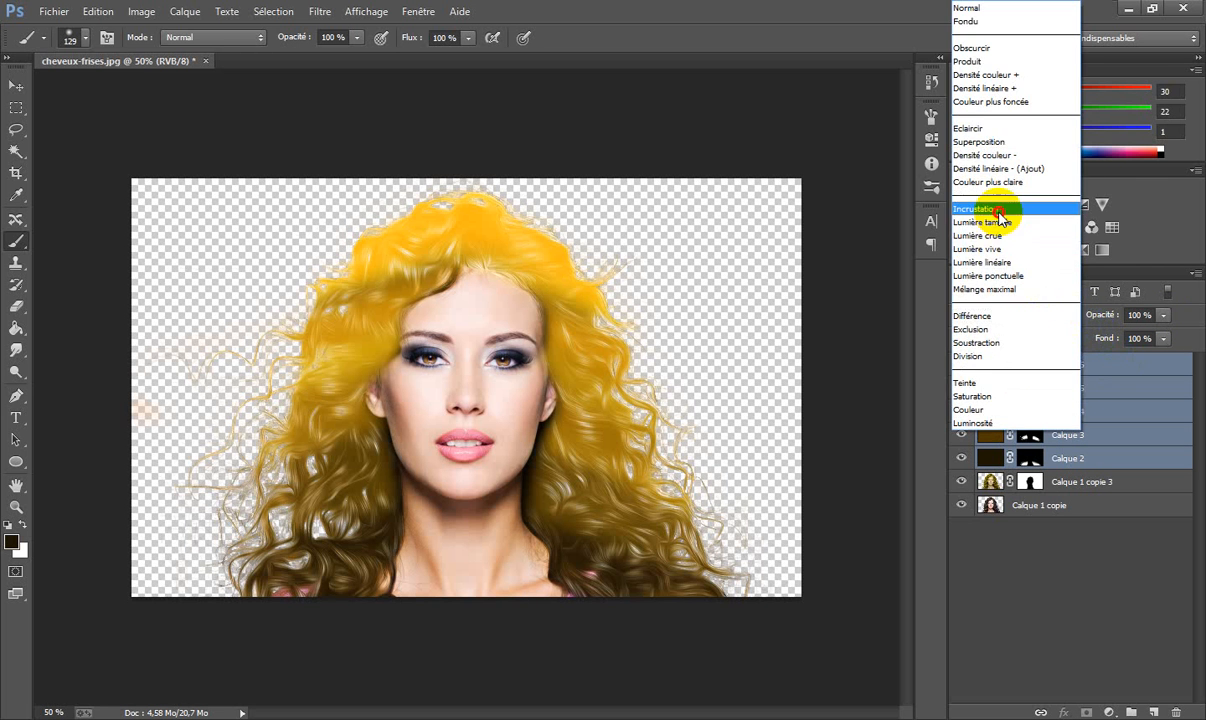
{"action": "left_click", "coordinate": [997, 204]}
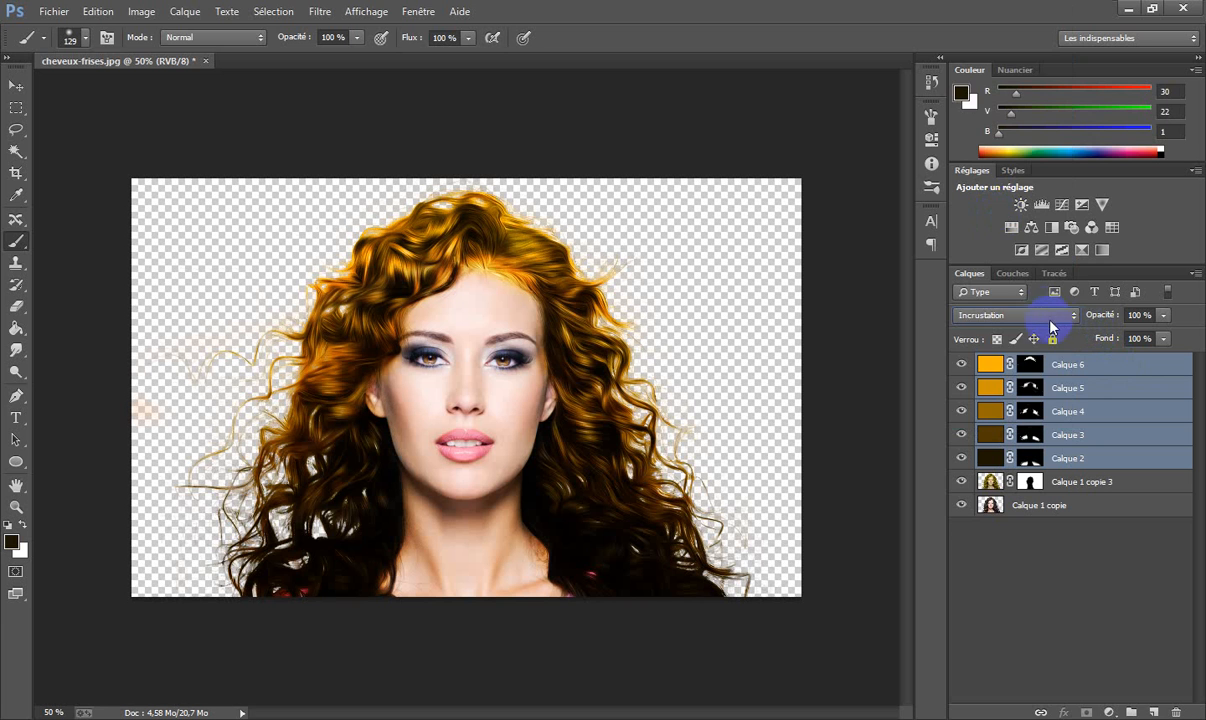
{"action": "left_click", "coordinate": [1066, 315]}
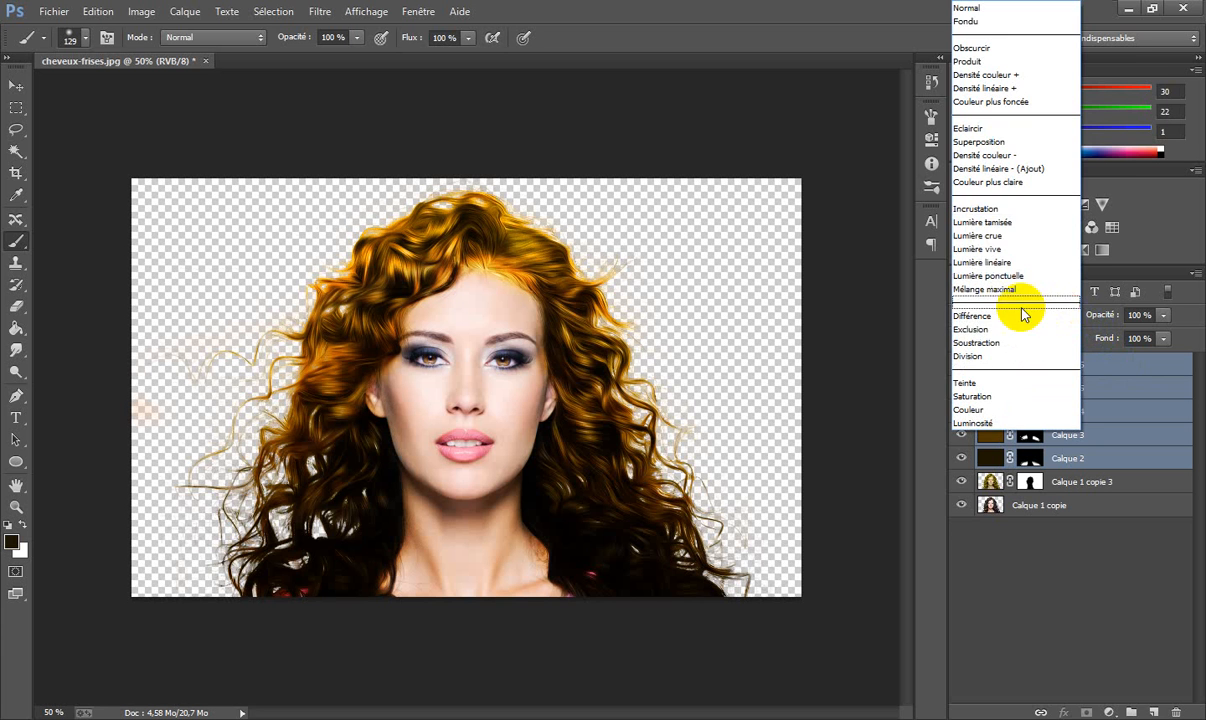
{"action": "left_click", "coordinate": [1008, 228]}
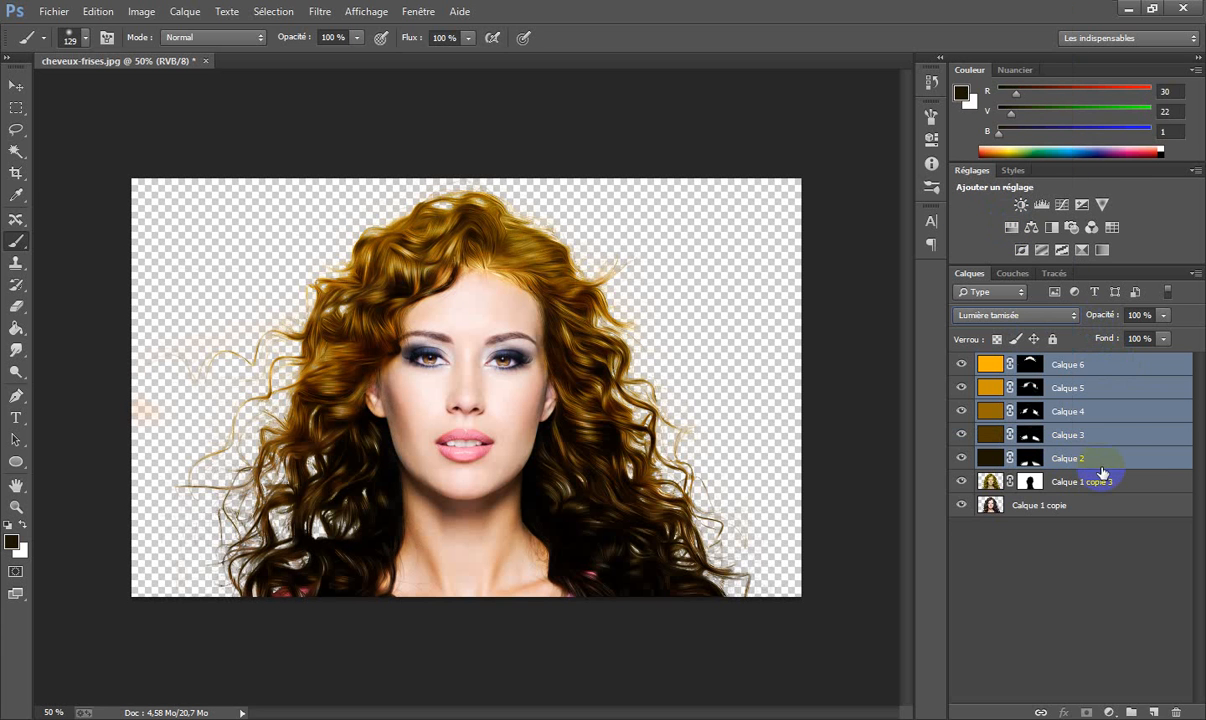
- Try the Produit blend mode on the Calque 1 copie 3 layer
{"action": "left_click", "coordinate": [1087, 369]}
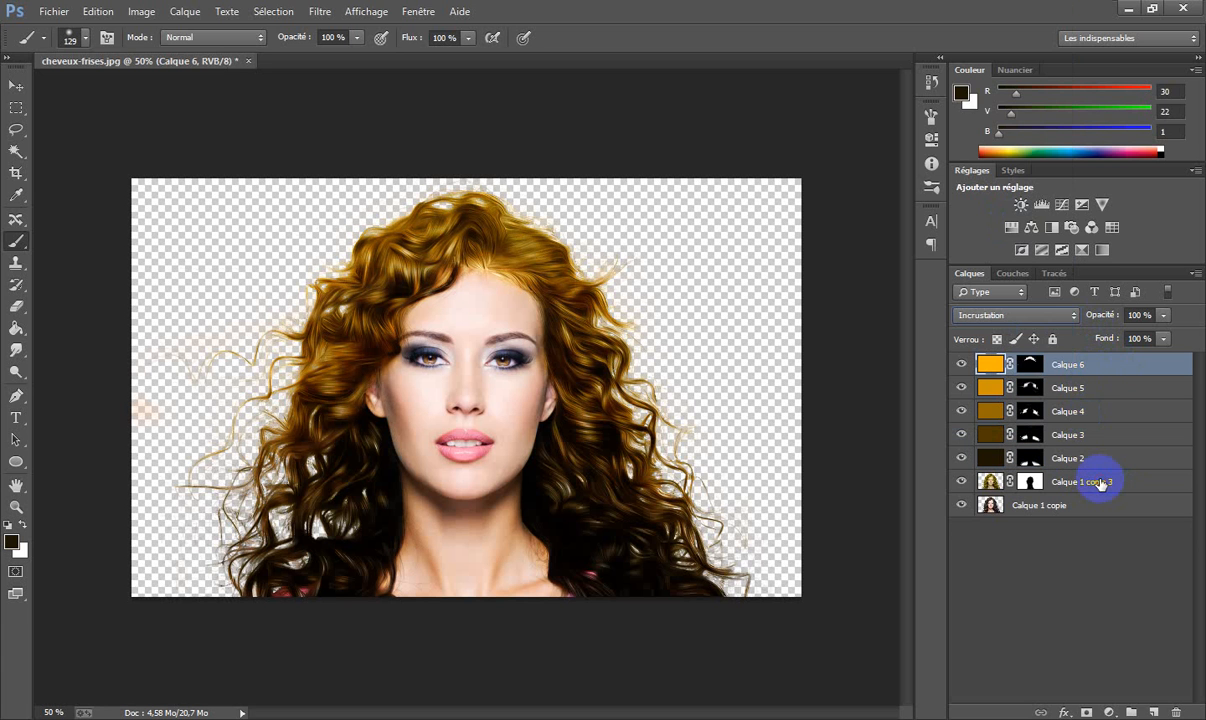
{"action": "left_click", "coordinate": [1100, 485]}
{"action": "left_click", "coordinate": [1050, 315]}
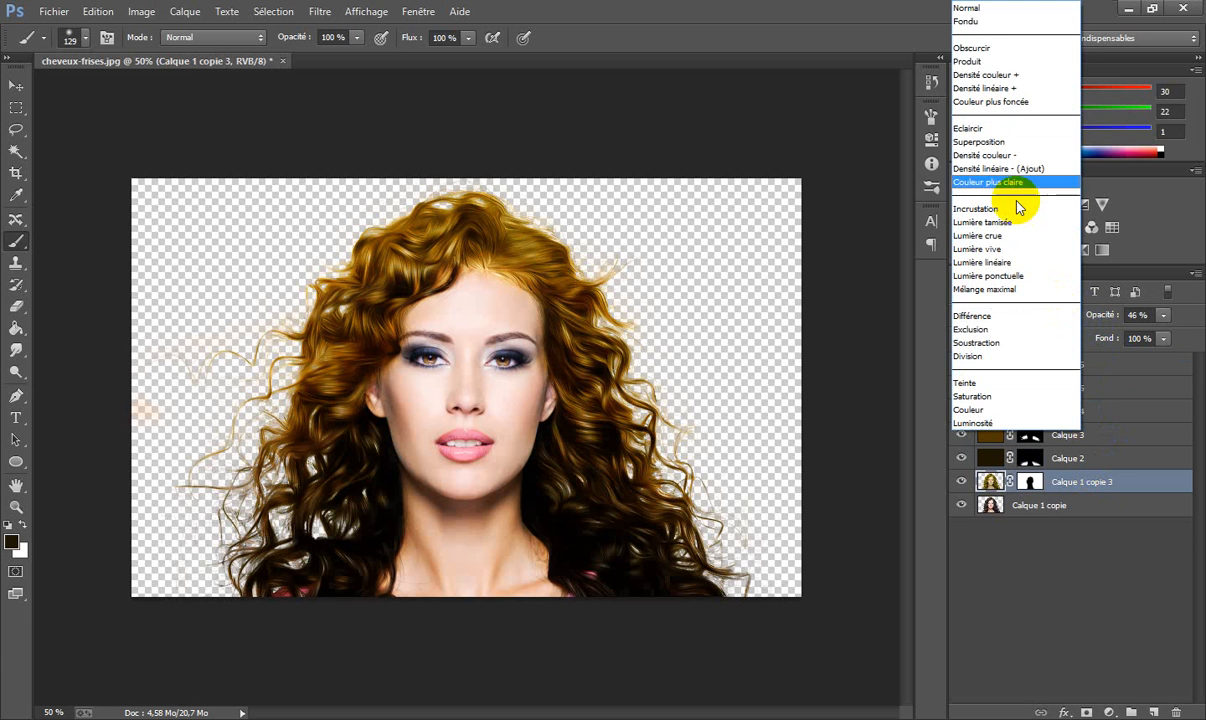
{"action": "left_click", "coordinate": [1000, 62]}
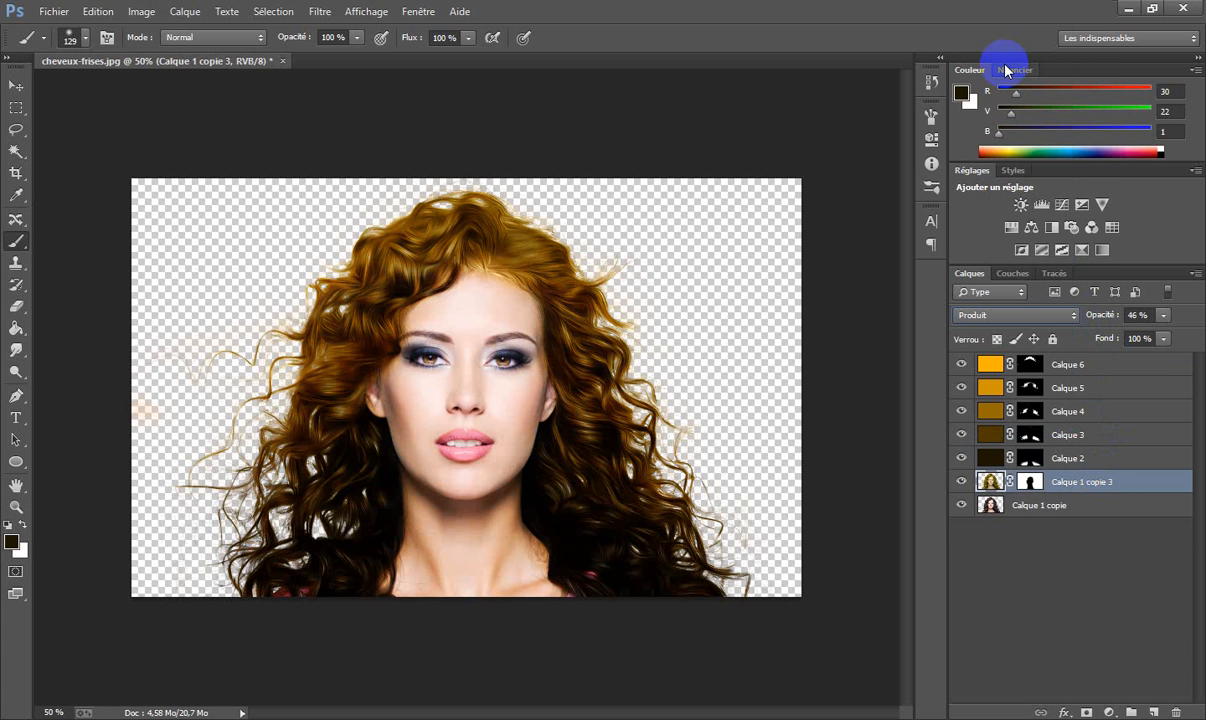
- Try Densité linéaire + on Calque 1 copie 3 and set its blend mode to Densité linéaire - (Ajout)
{"action": "left_click", "coordinate": [1033, 364]}
{"action": "left_click", "coordinate": [1070, 317]}
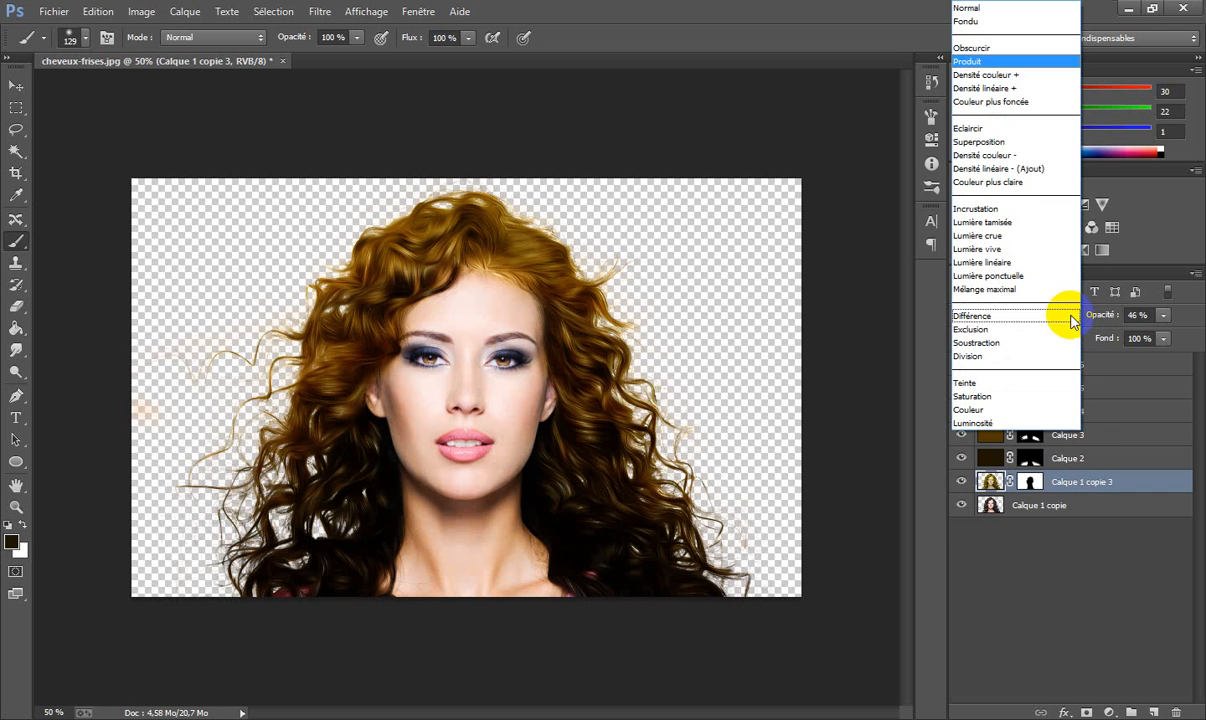
{"action": "left_click", "coordinate": [1007, 89]}
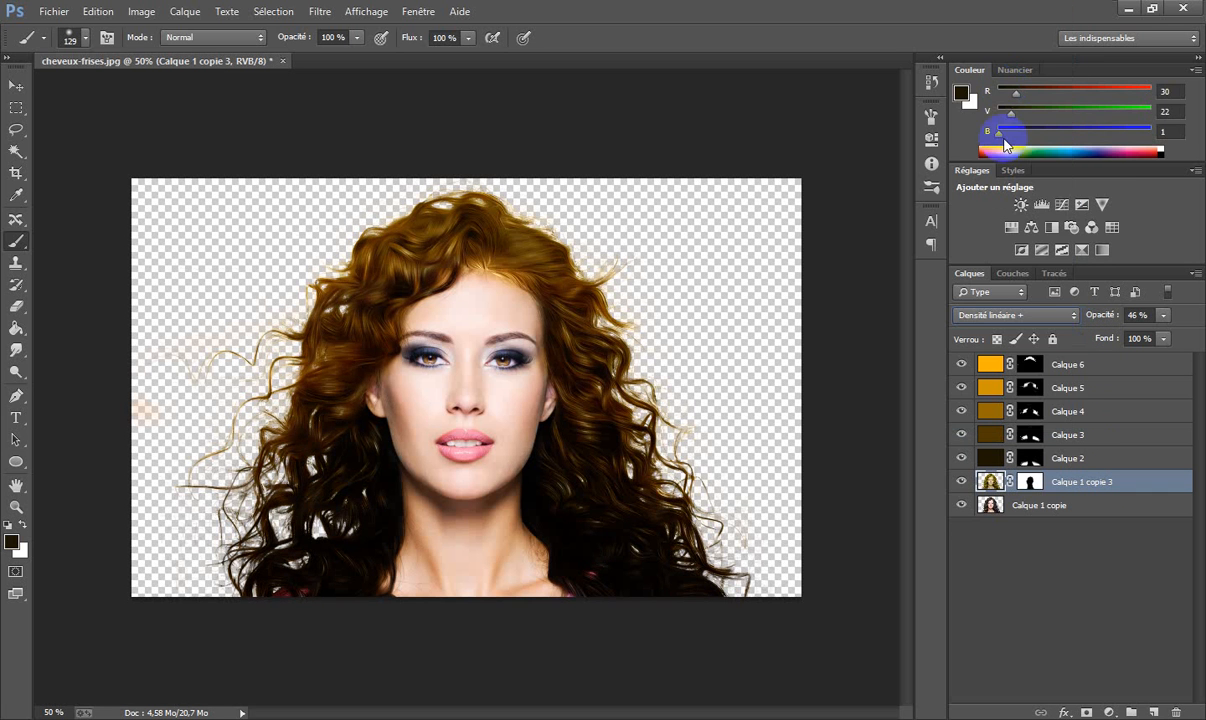
{"action": "left_click", "coordinate": [1069, 318]}
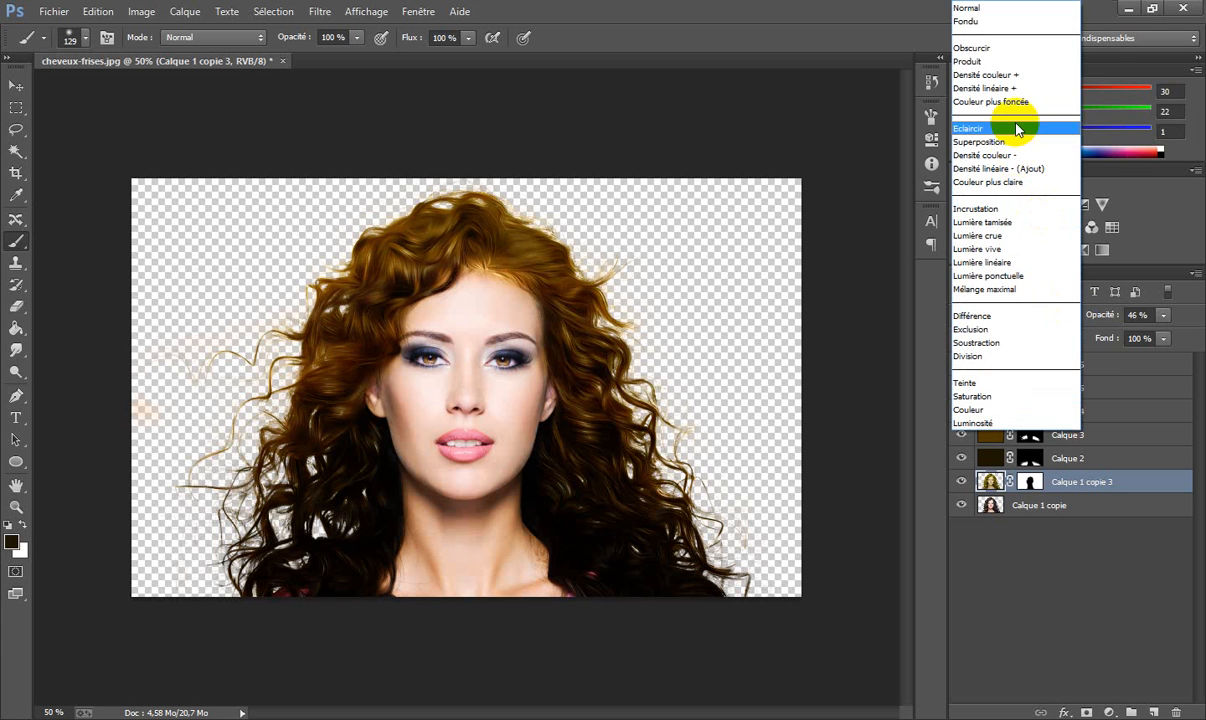
{"action": "left_click", "coordinate": [1005, 168]}
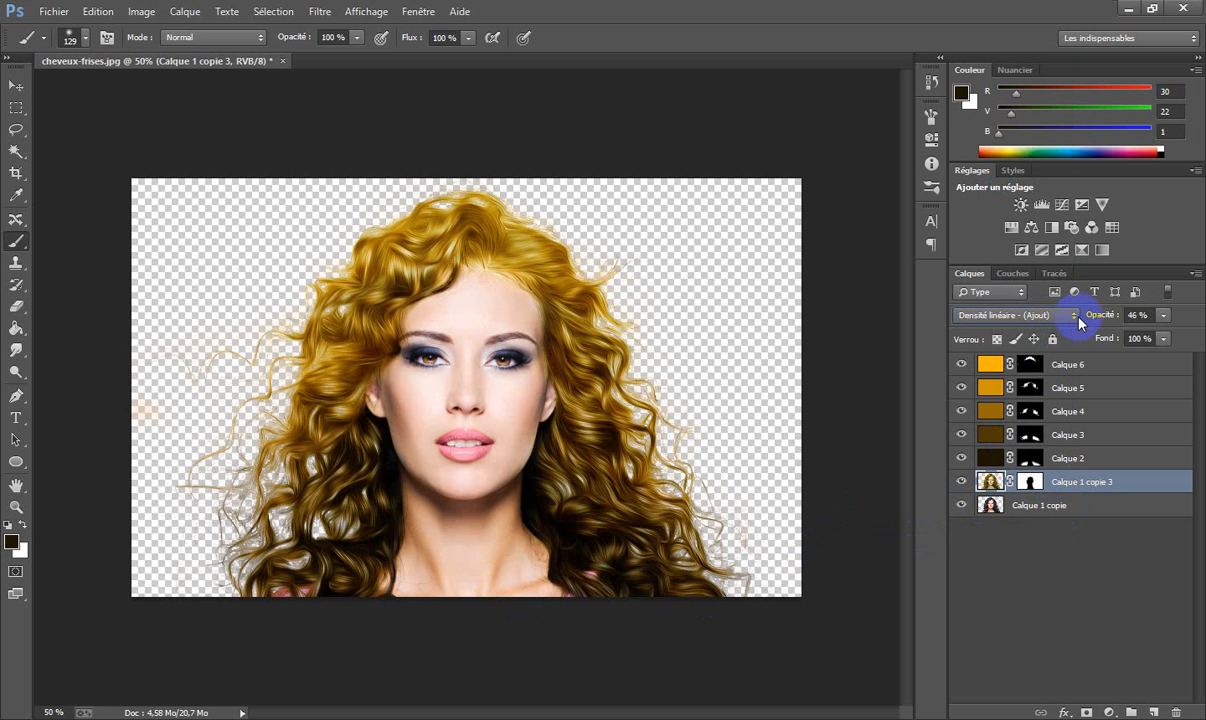
- Select Calque 2 through Calque 6, try Densité couleur - on them and set their blend mode to Incrustation
{"action": "left_click", "coordinate": [1115, 368]}
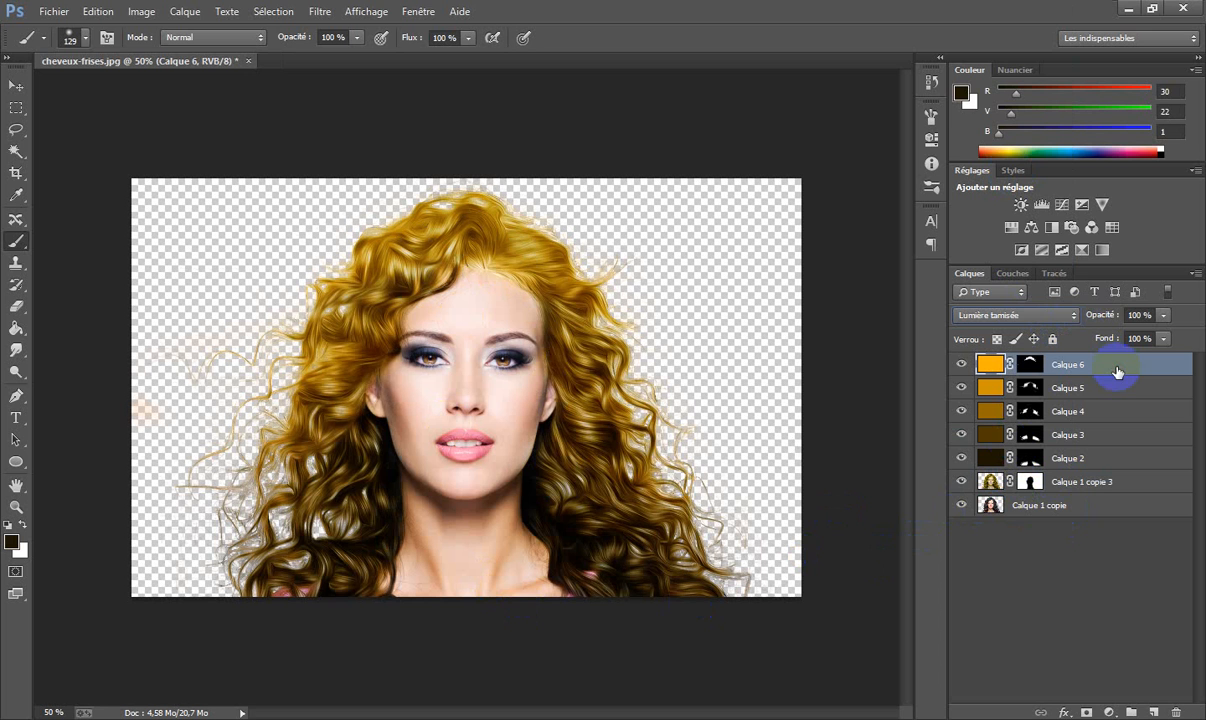
{"action": "left_click", "coordinate": [1098, 389], "text": "shift"}
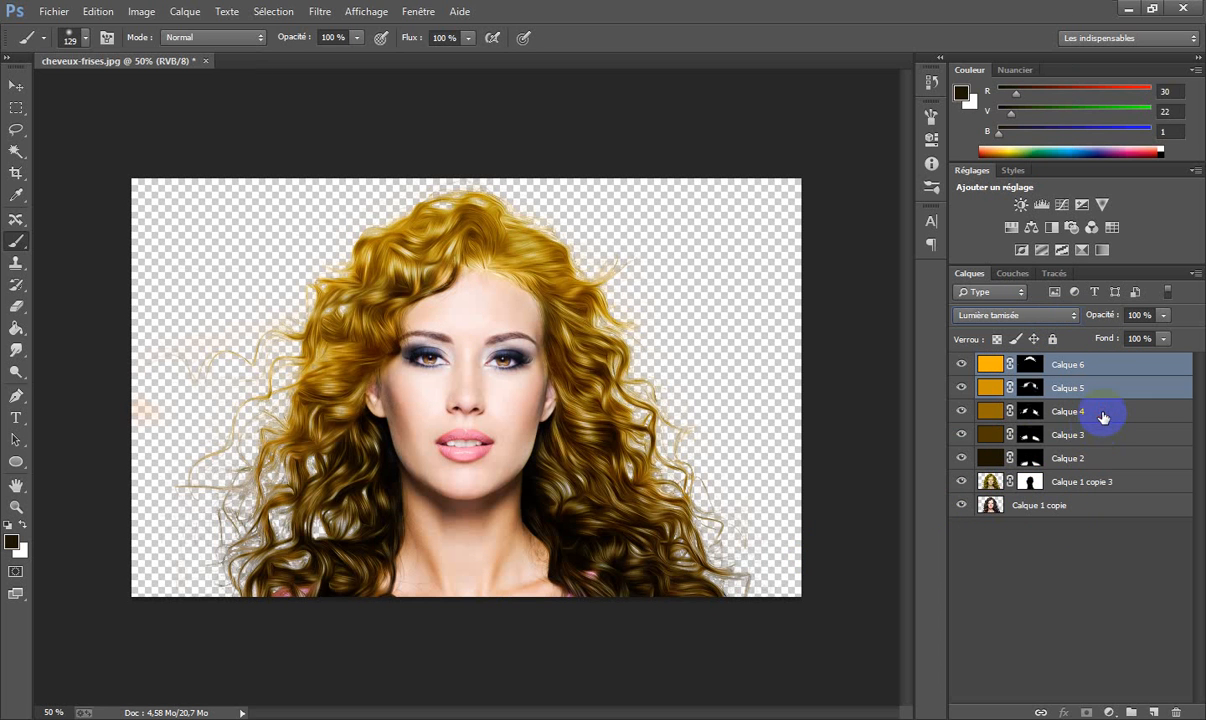
{"action": "left_click", "coordinate": [1097, 411], "text": "shift"}
{"action": "left_click", "coordinate": [1097, 435], "text": "shift"}
{"action": "left_click", "coordinate": [1097, 460], "text": "shift"}
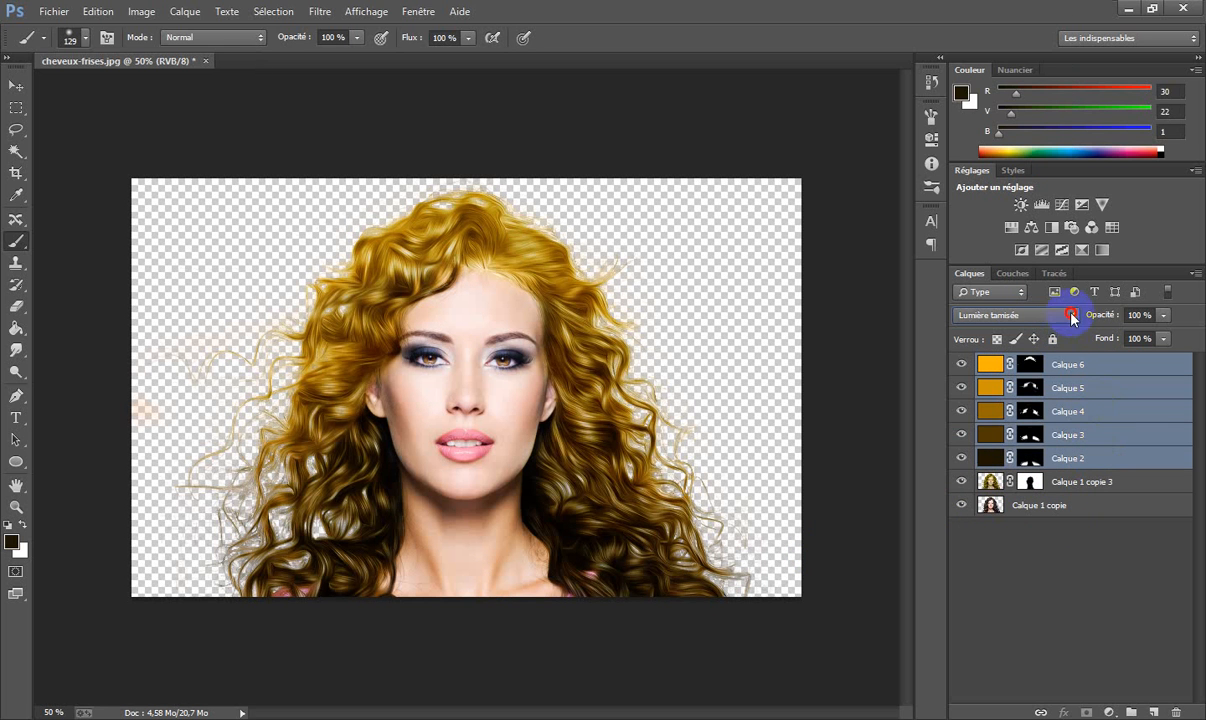
{"action": "left_click", "coordinate": [1071, 316]}
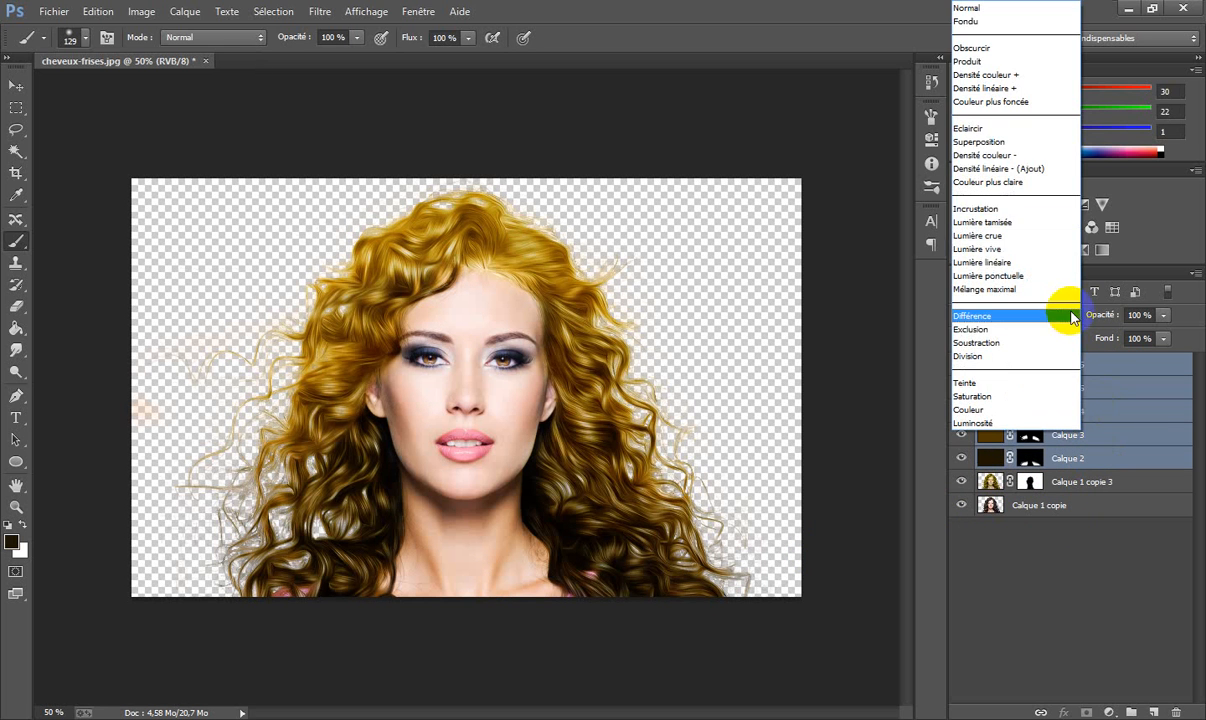
{"action": "left_click", "coordinate": [1037, 156]}
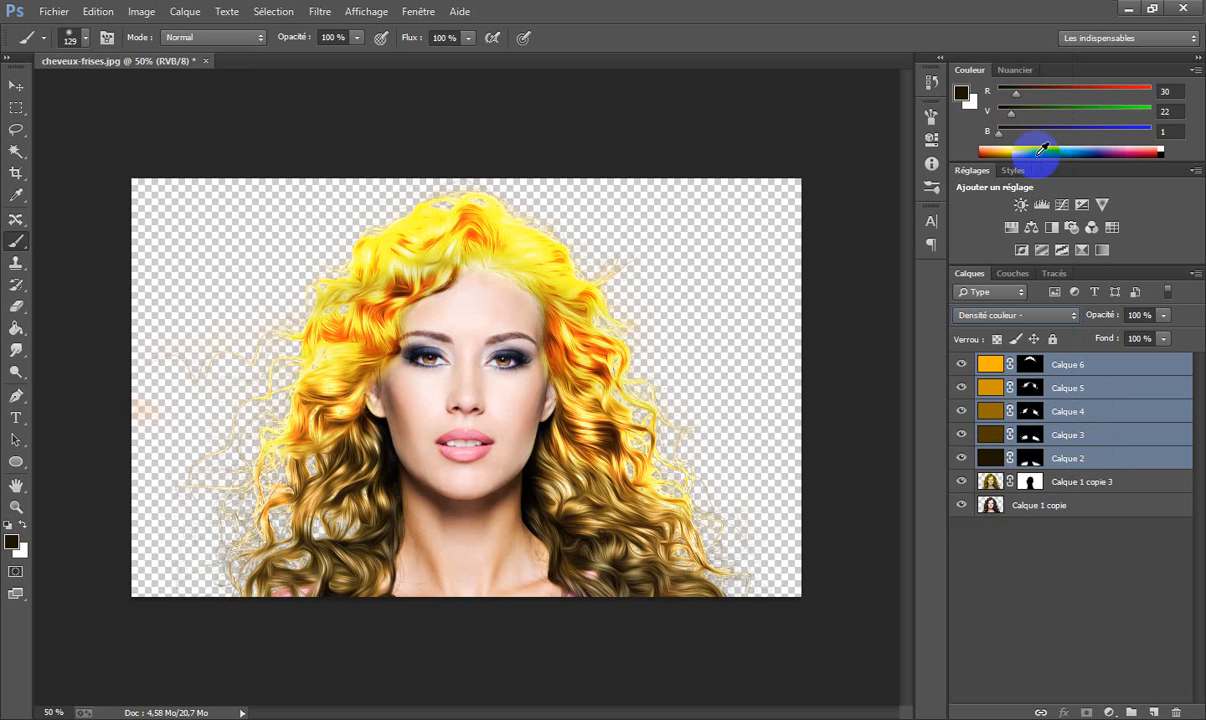
{"action": "left_click", "coordinate": [1069, 314]}
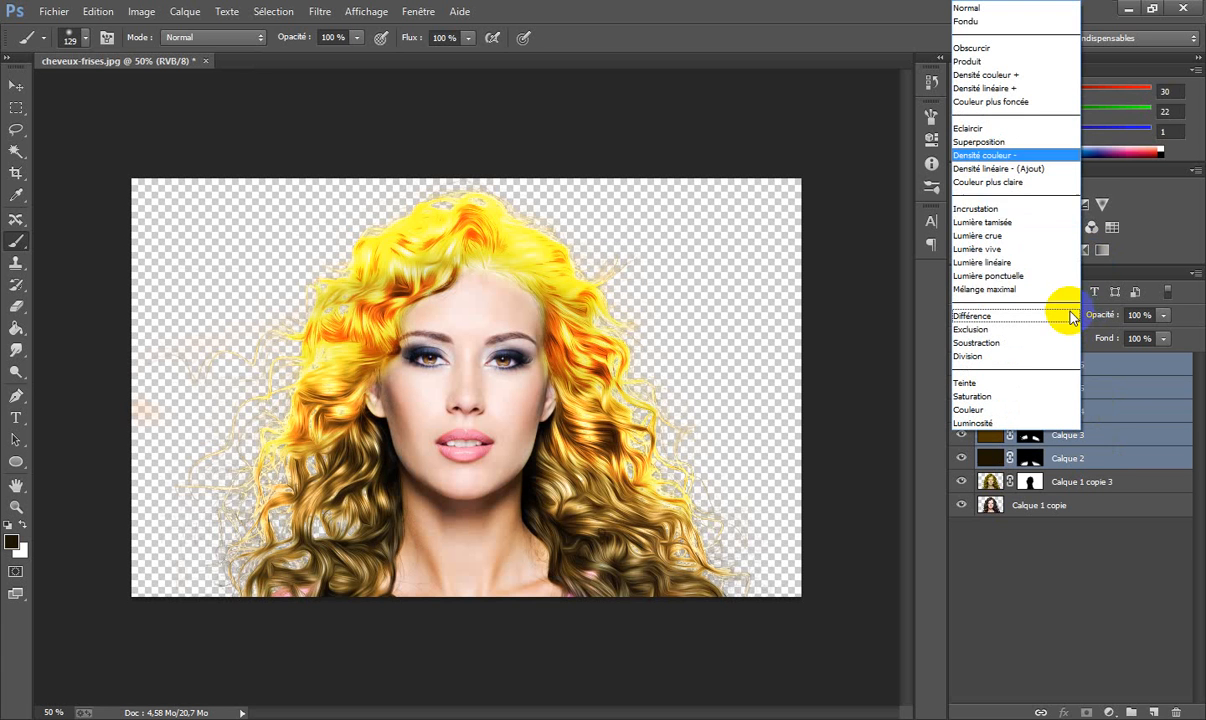
{"action": "left_click", "coordinate": [1008, 208]}
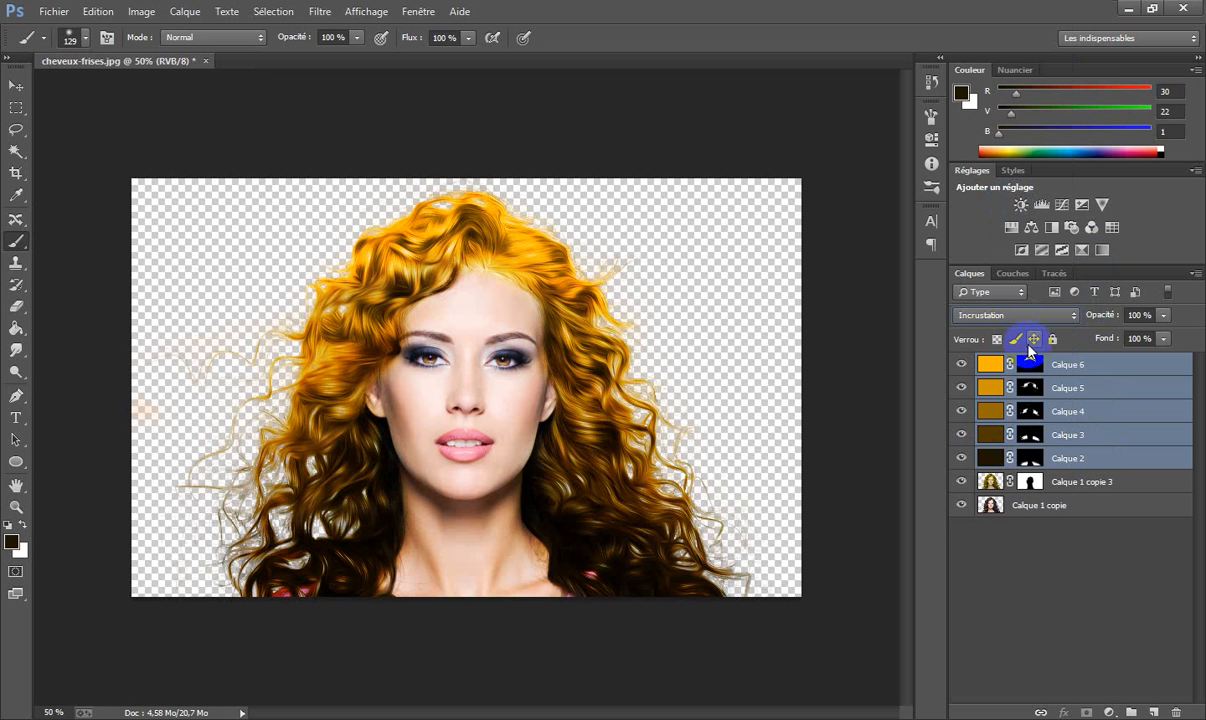
- Try Superposition, Eclaircir and Lumière vive on the five selected fill layers, then set their blend mode to Lumière tamisée
{"action": "left_click", "coordinate": [1040, 314]}
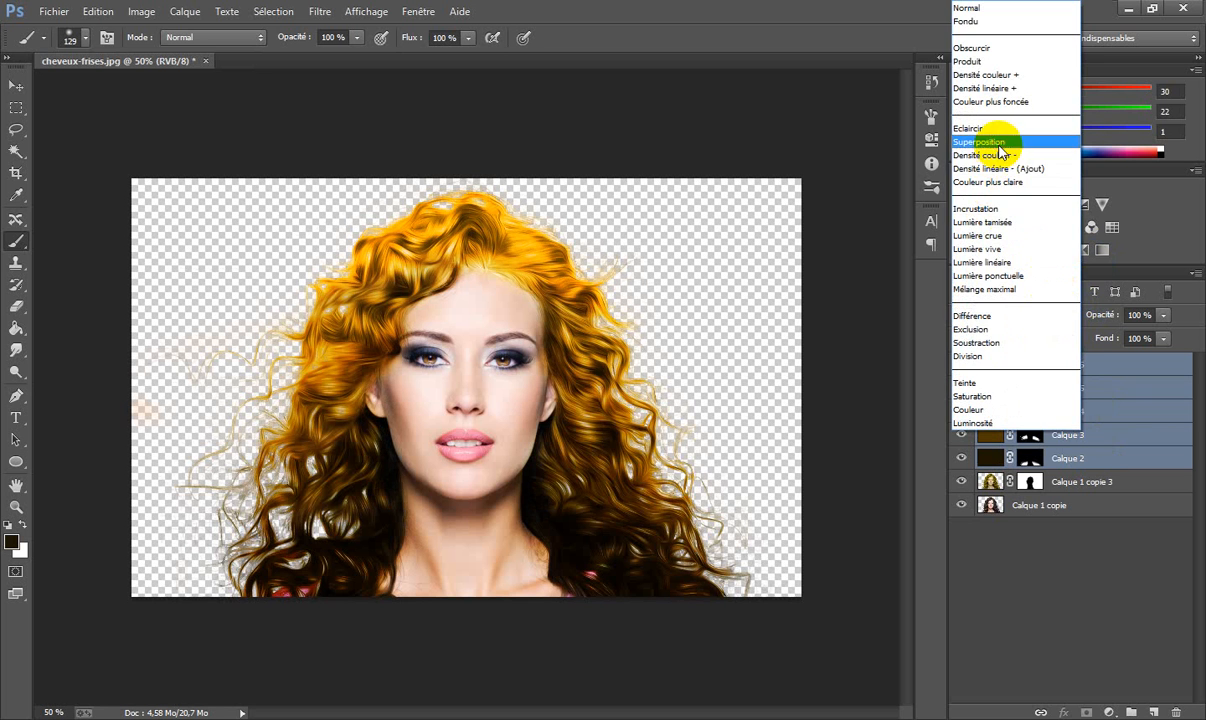
{"action": "left_click", "coordinate": [1000, 142]}
{"action": "left_click", "coordinate": [1068, 316]}
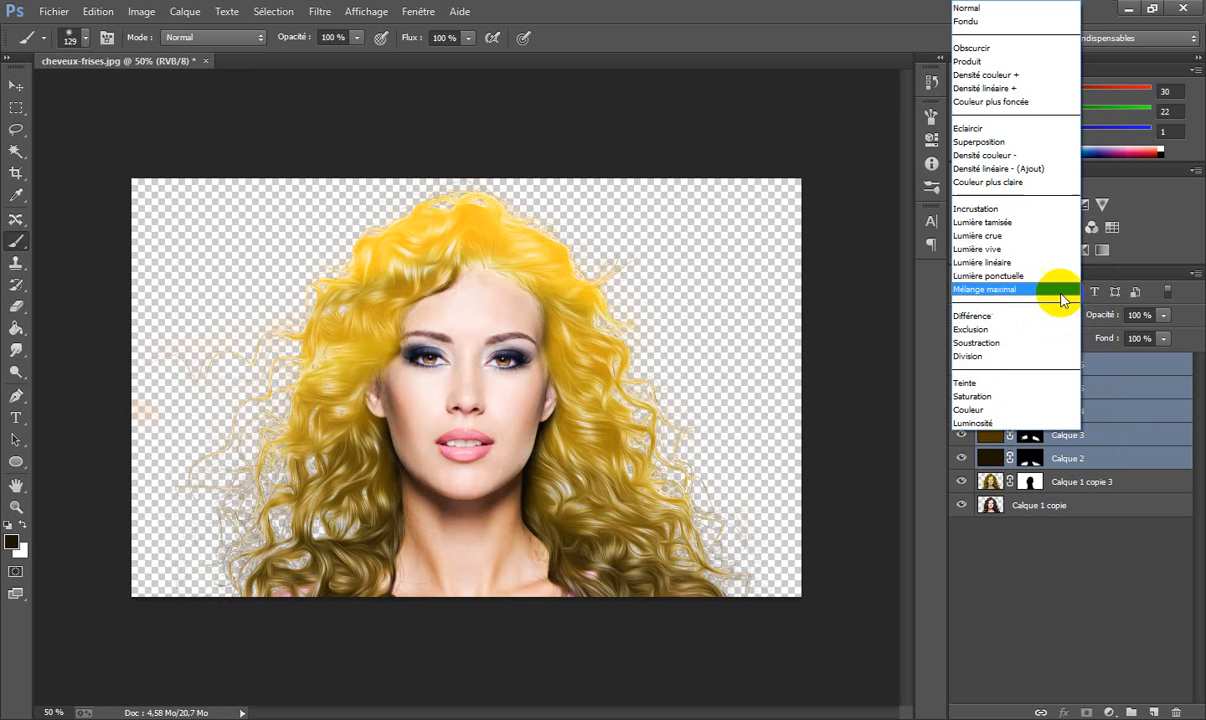
{"action": "left_click", "coordinate": [986, 133]}
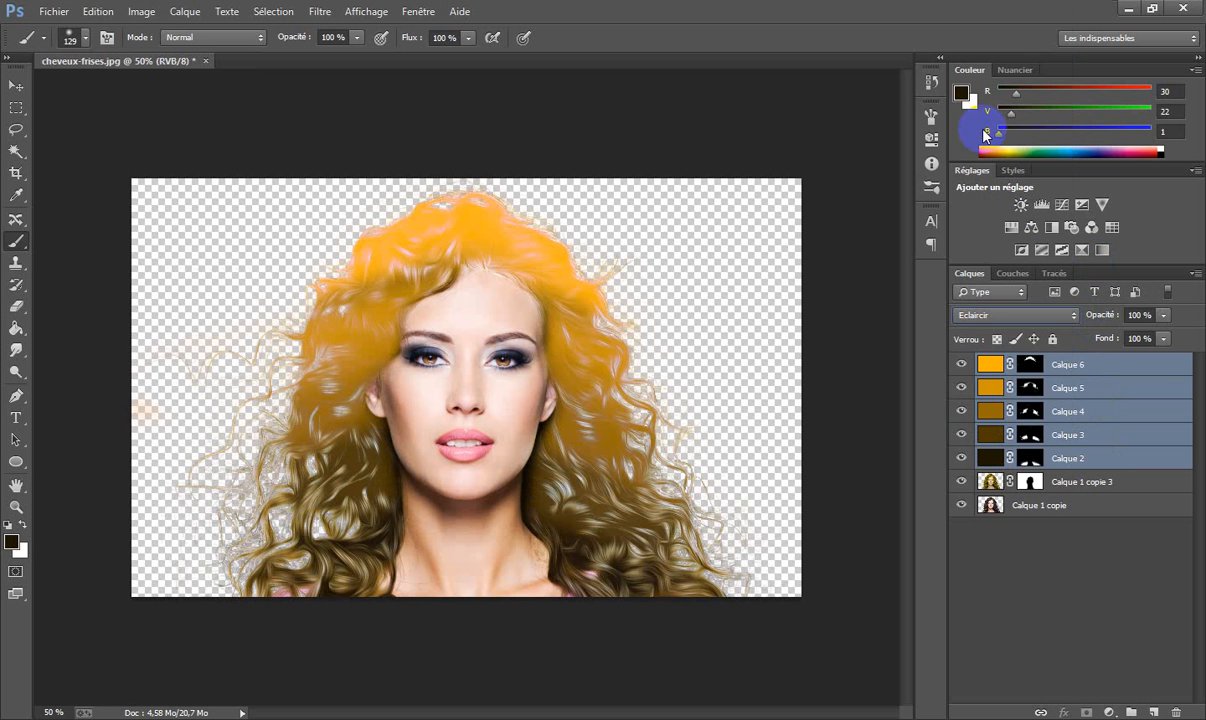
{"action": "left_click", "coordinate": [1075, 316]}
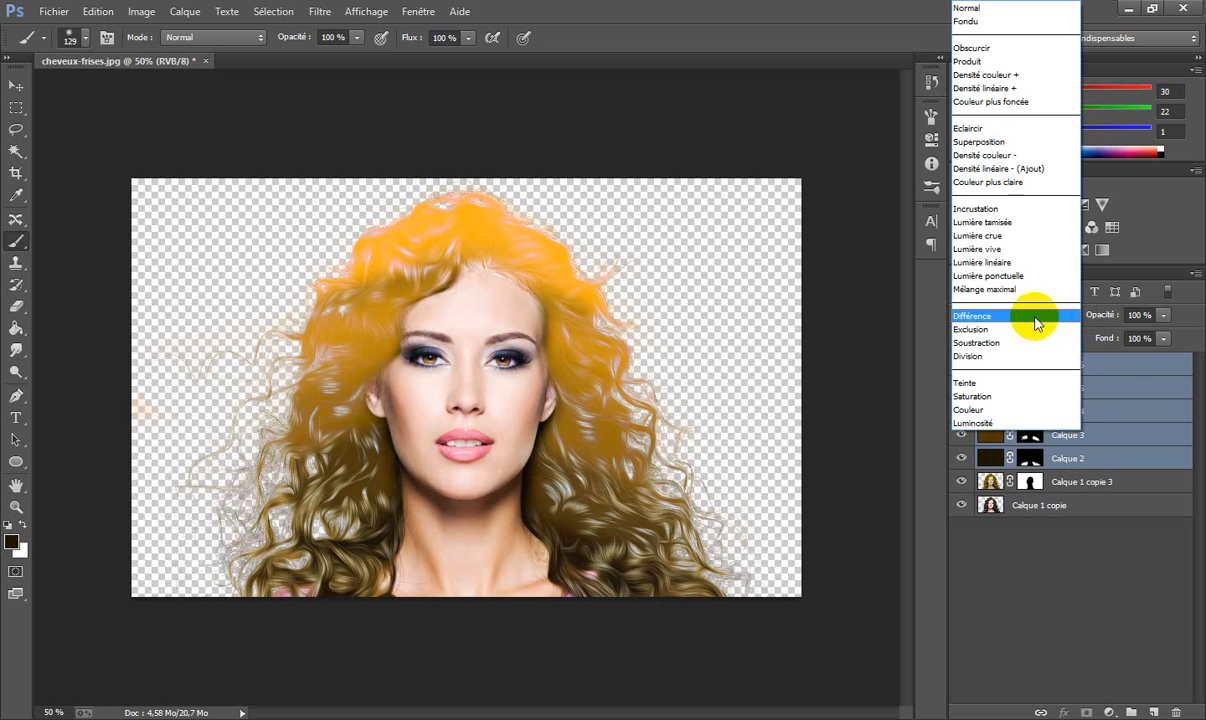
{"action": "left_click", "coordinate": [1012, 249]}
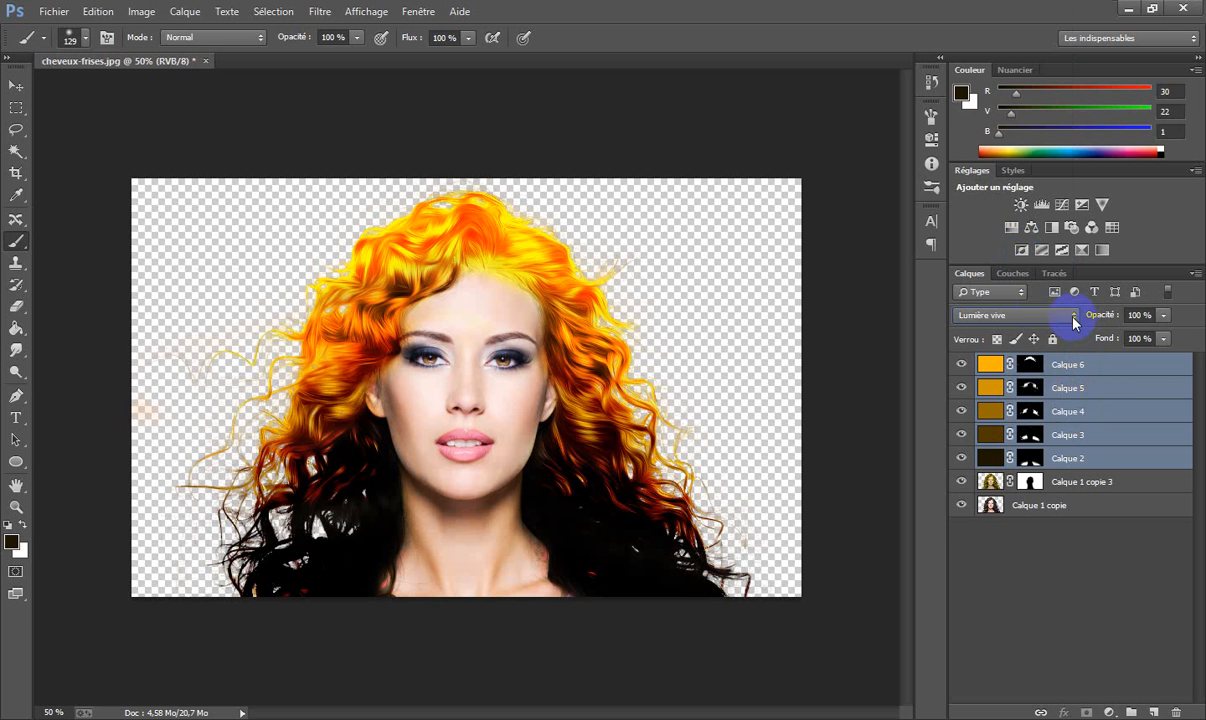
{"action": "left_click", "coordinate": [1074, 318]}
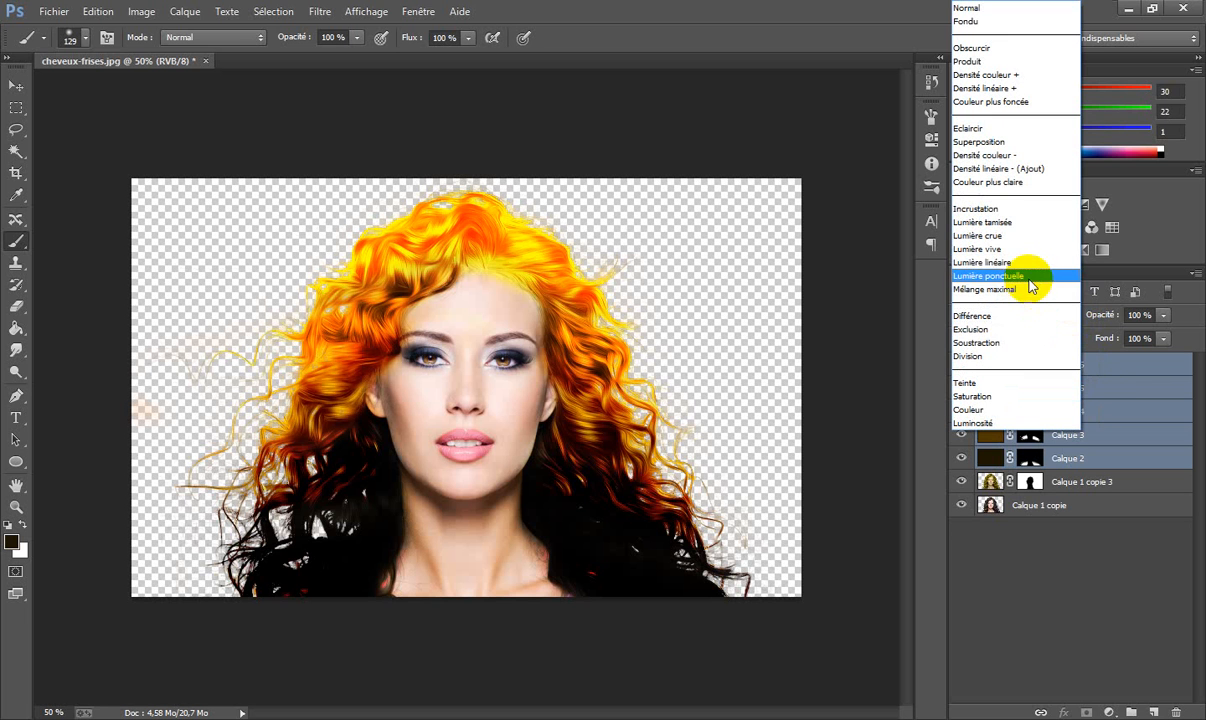
{"action": "left_click", "coordinate": [1030, 223]}
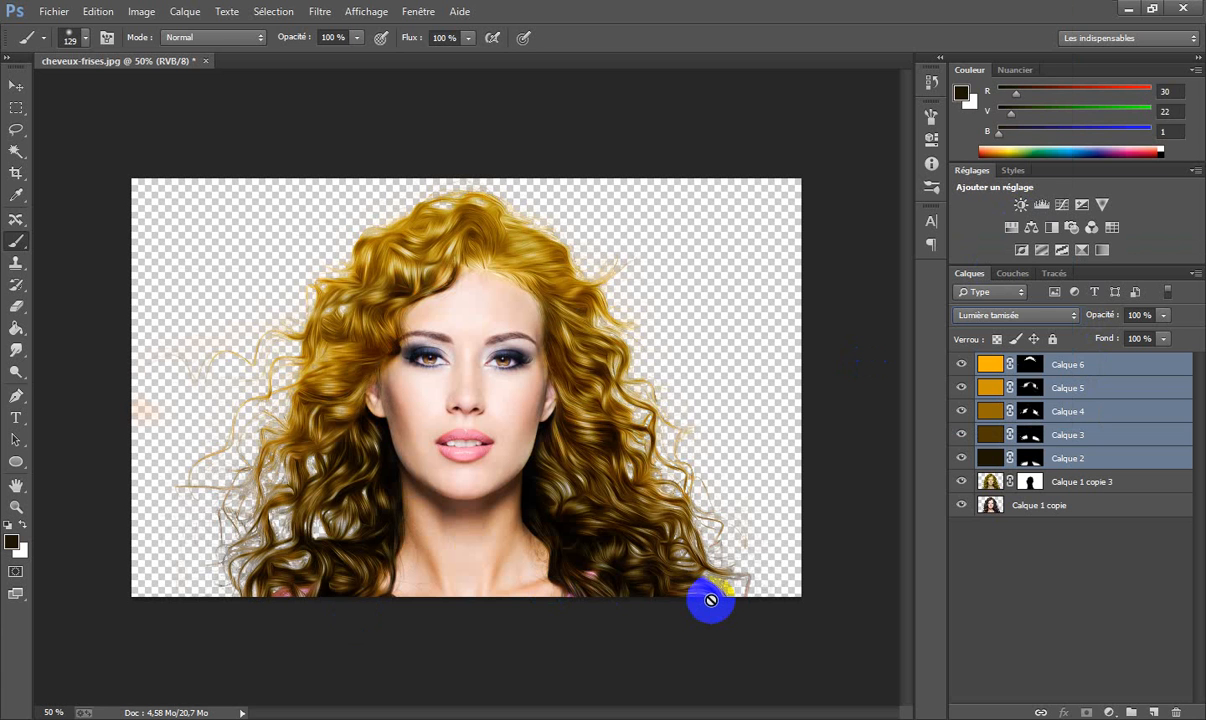
- Merge all the visible layers into a single layer, starting from Calque 6
{"action": "left_click", "coordinate": [1152, 506]}
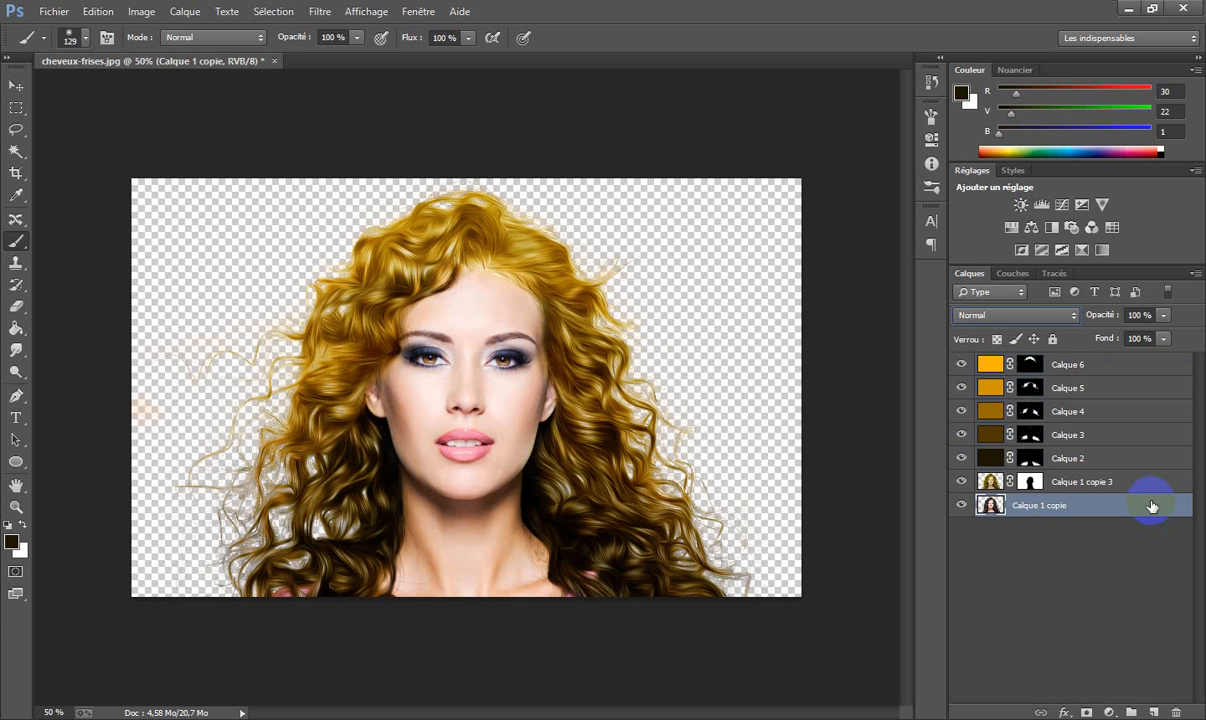
{"action": "left_click", "coordinate": [1126, 367]}
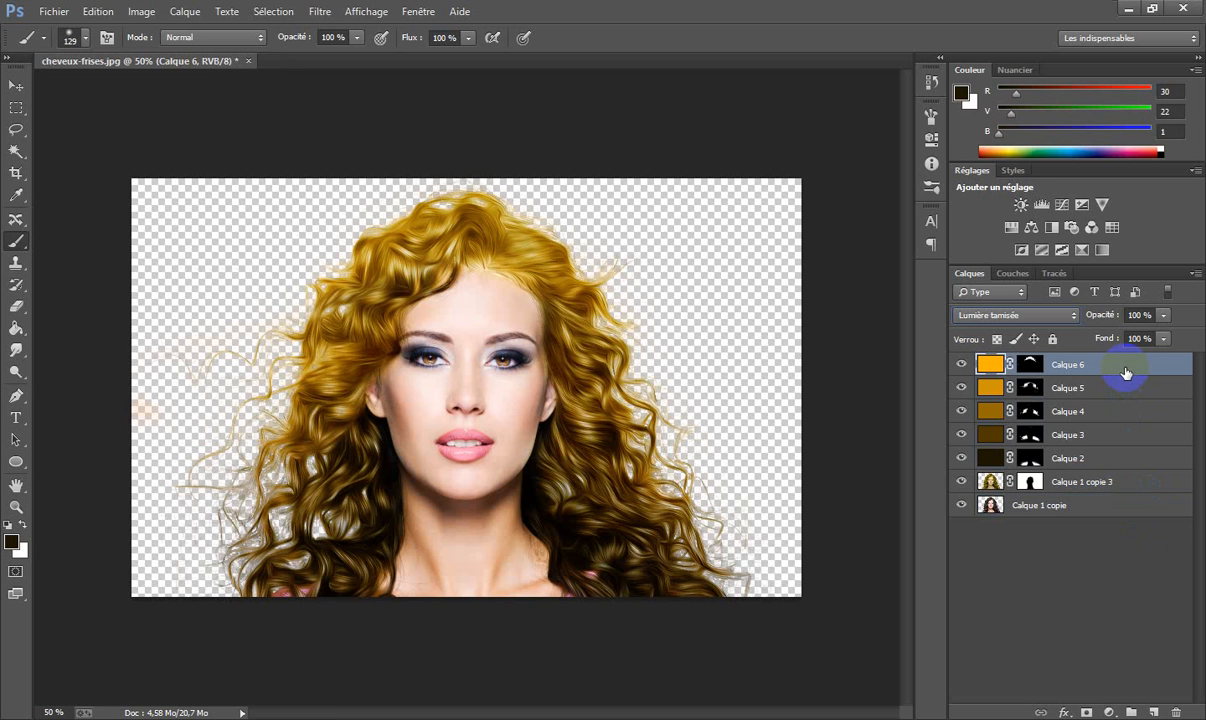
{"action": "key", "text": "ctrl+shift+e"}
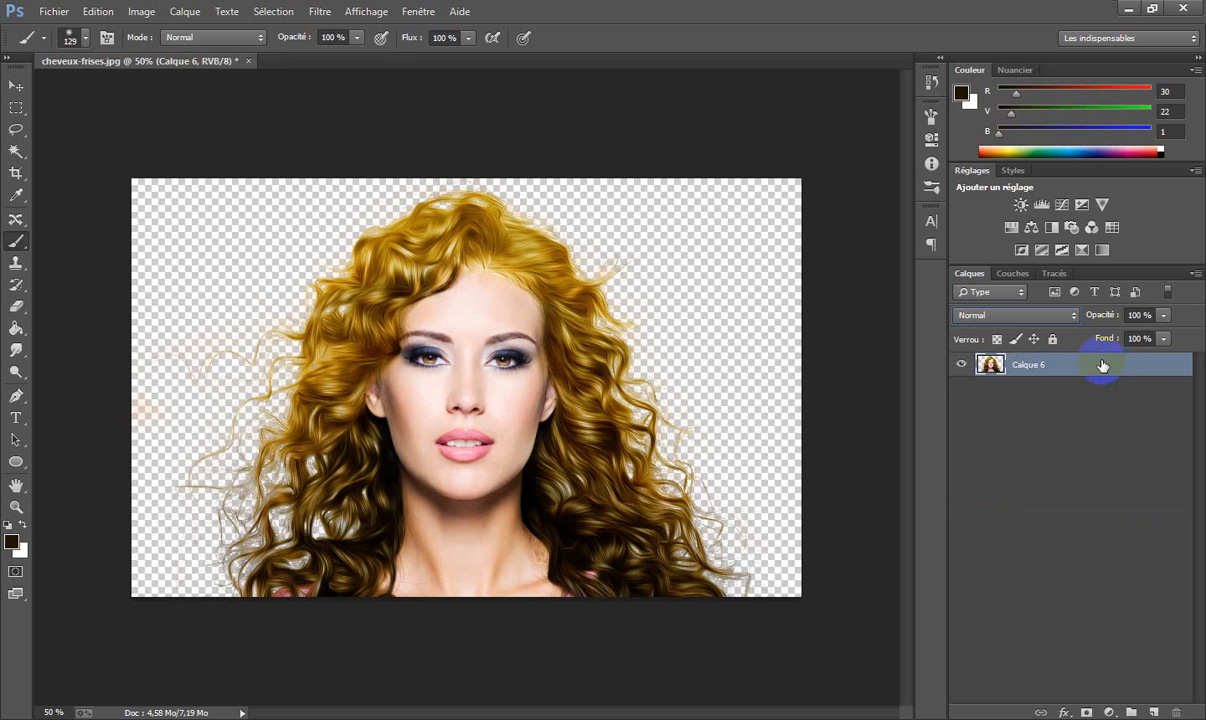
- Add a new empty layer above the merged portrait and set the foreground colour to dark grey 5d5c58
{"action": "left_click", "coordinate": [1153, 712]}
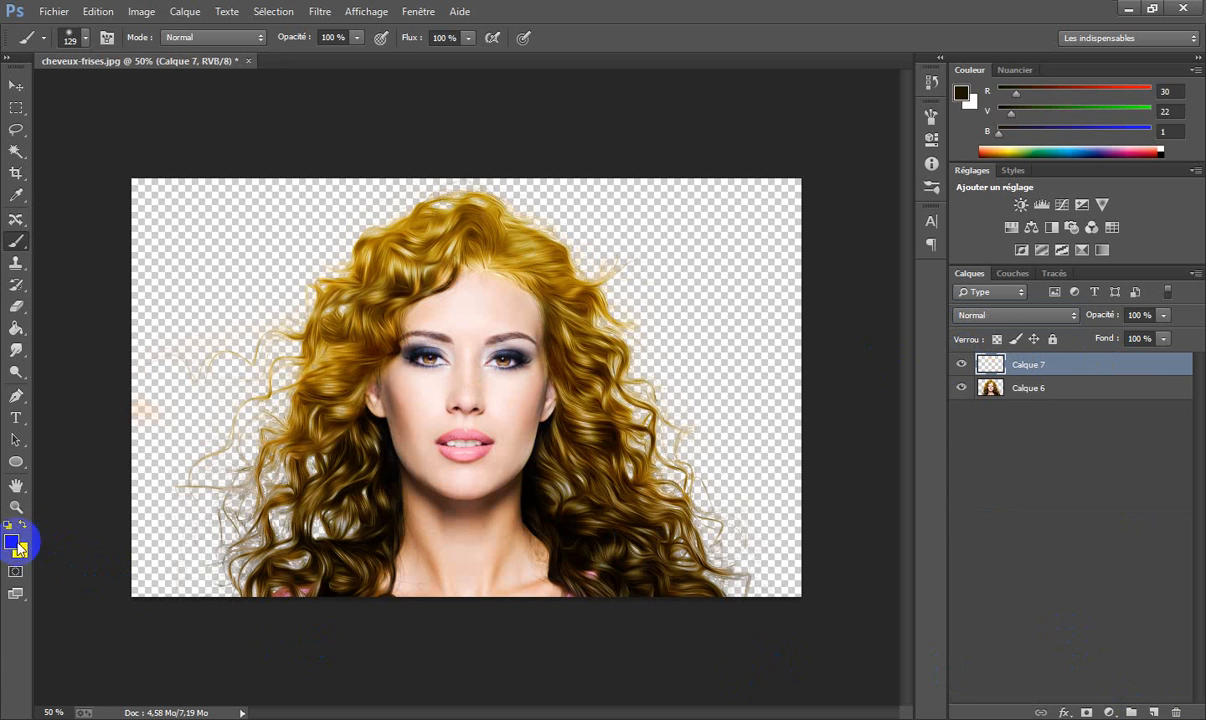
{"action": "left_click", "coordinate": [12, 542]}
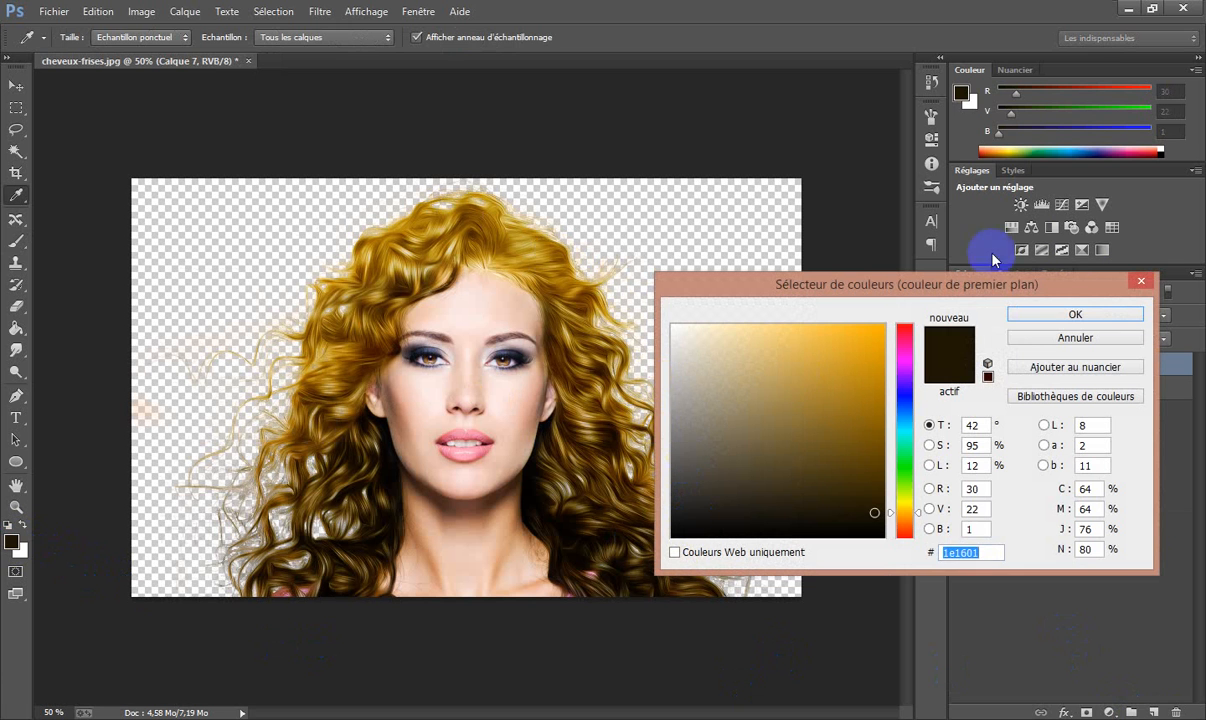
{"action": "left_click", "coordinate": [993, 259]}
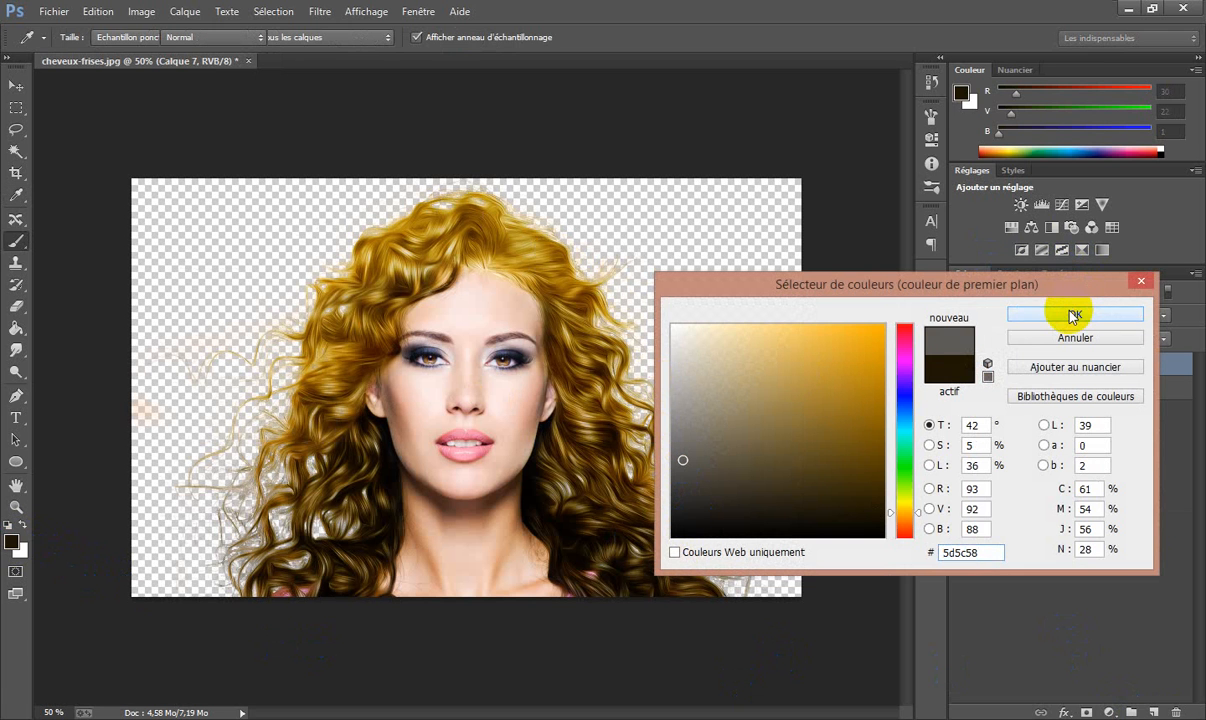
{"action": "left_click", "coordinate": [1073, 315]}
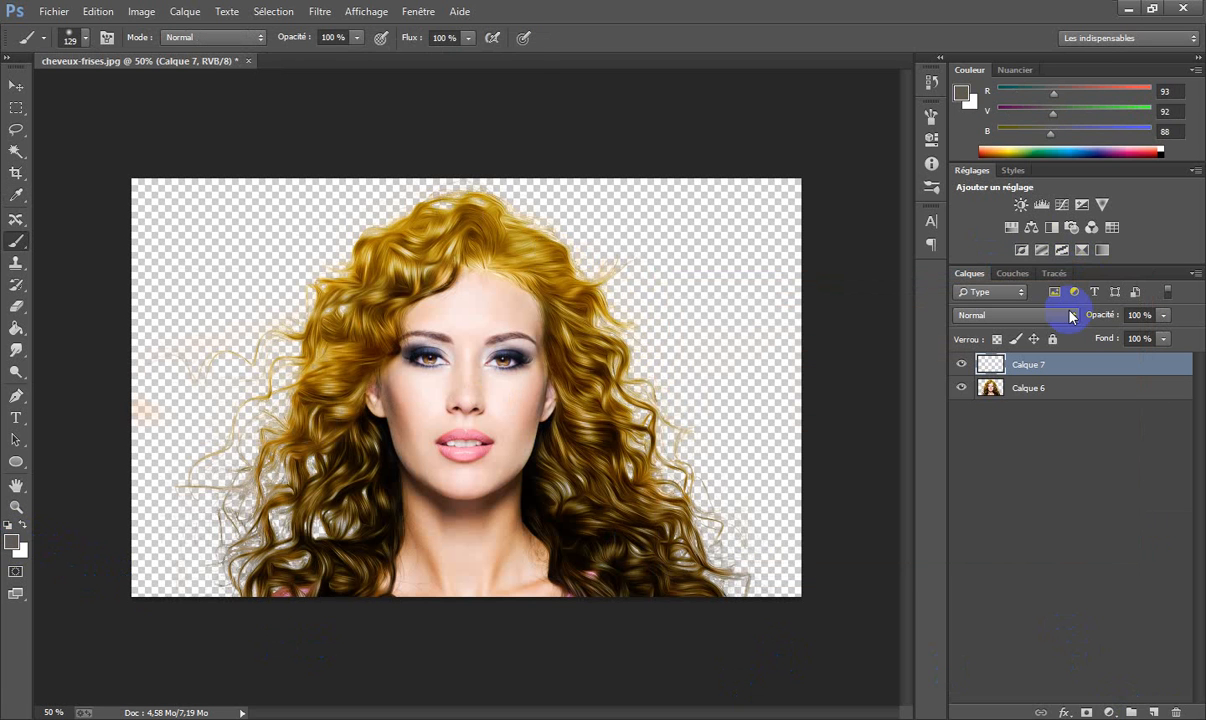
- Render clouds on Calque 7 from the grey and white colours and move it beneath the portrait layer Calque 6
{"action": "left_click", "coordinate": [324, 11]}
{"action": "mouse_move", "coordinate": [383, 264]}
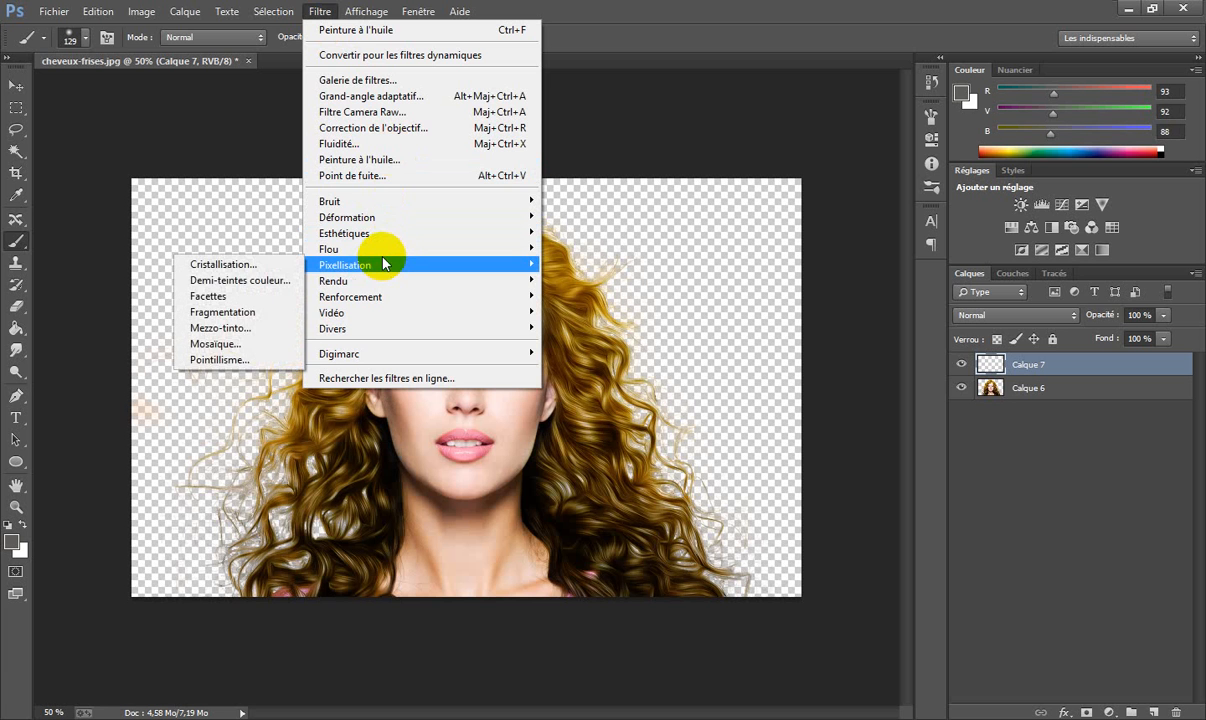
{"action": "left_click", "coordinate": [241, 328]}
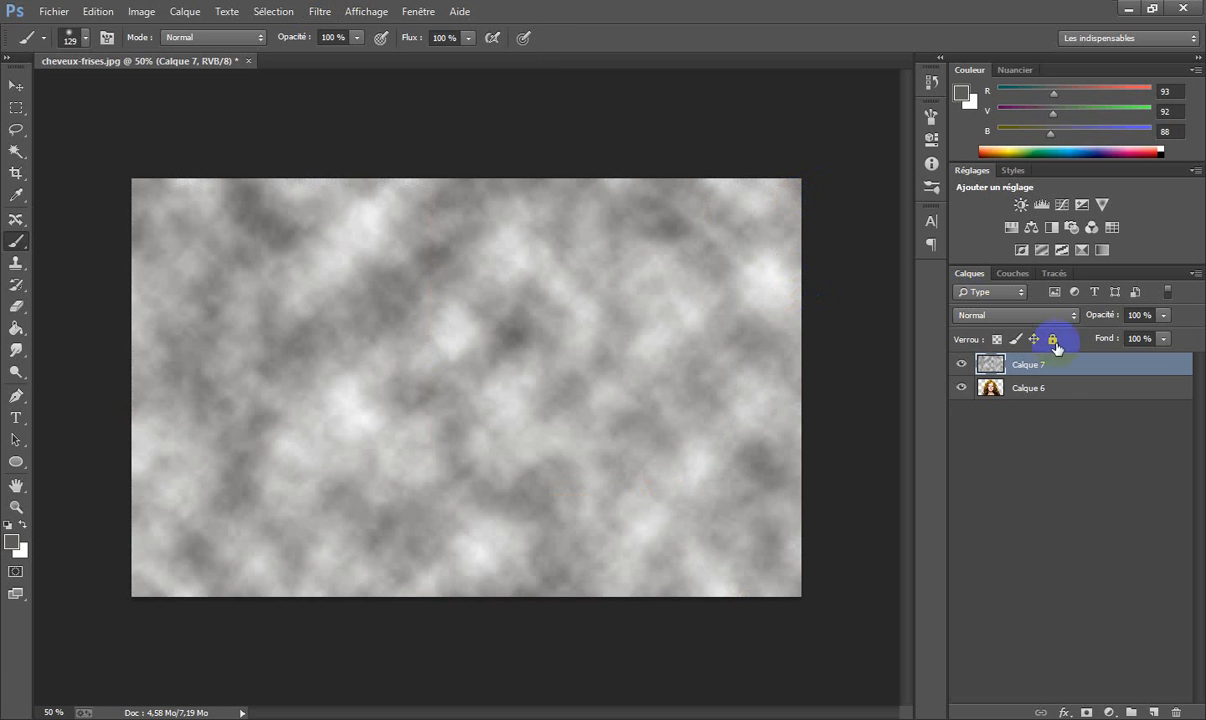
{"action": "left_click_drag", "start_coordinate": [1052, 364], "coordinate": [1055, 414]}
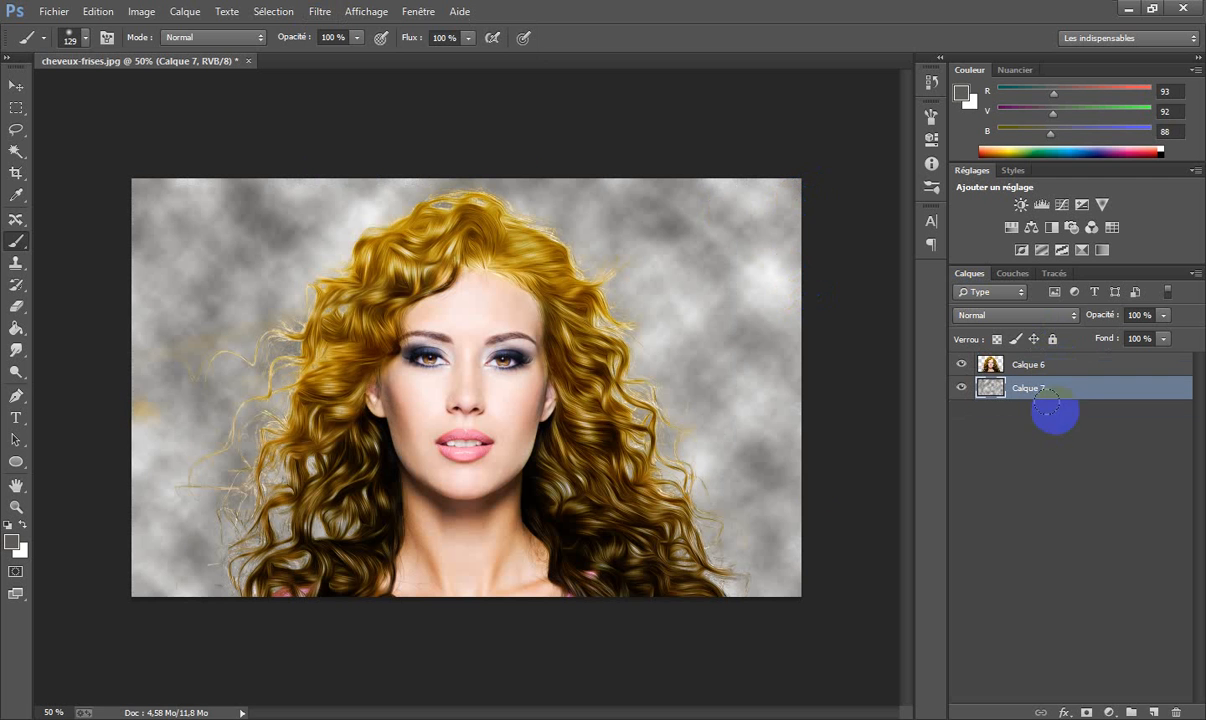
- Try painting over the orange smudge near the image's left edge on Calque 7, undo it and place Calque 7 below Calque 6 again
{"action": "left_click_drag", "start_coordinate": [123, 392], "coordinate": [153, 413]}
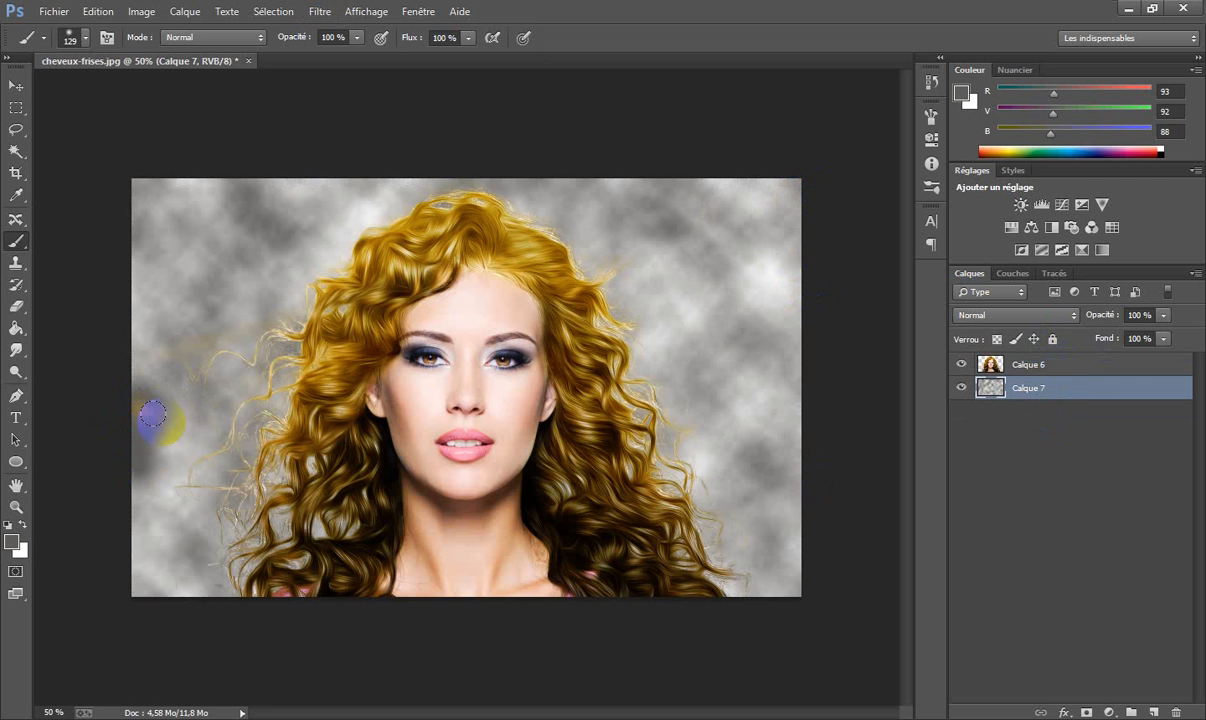
{"action": "left_click", "coordinate": [963, 388]}
{"action": "left_click", "coordinate": [963, 389]}
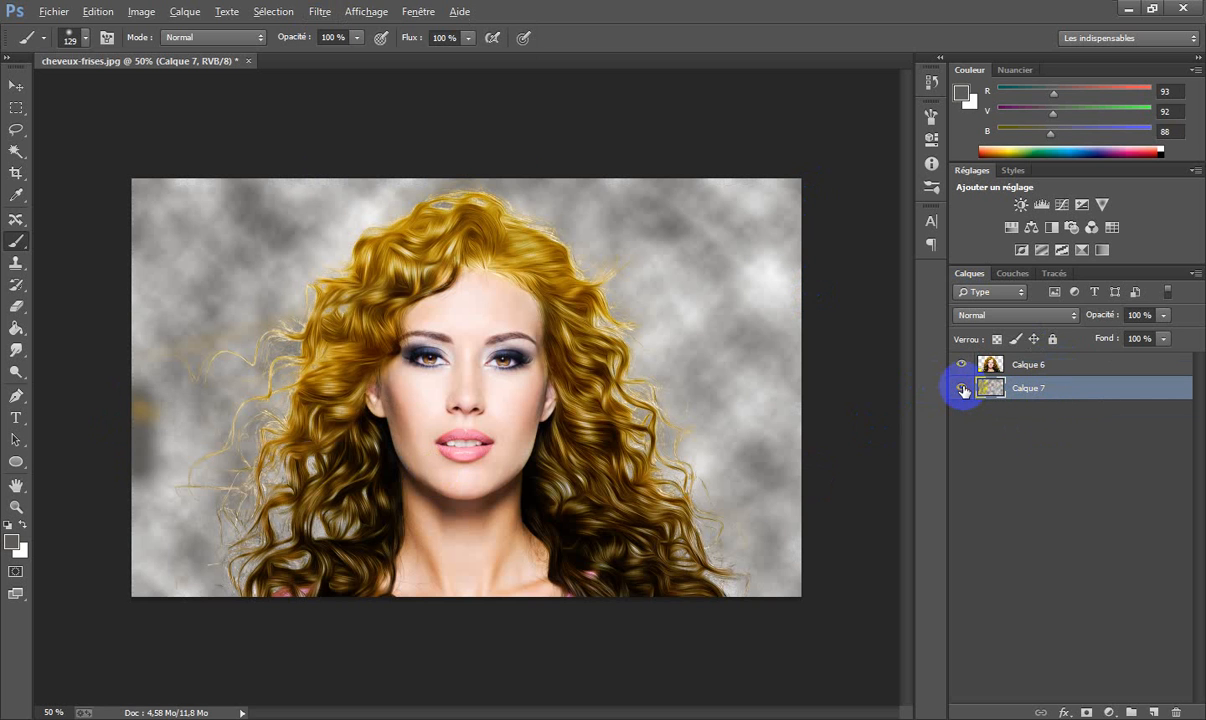
{"action": "key", "text": "ctrl+bracketright"}
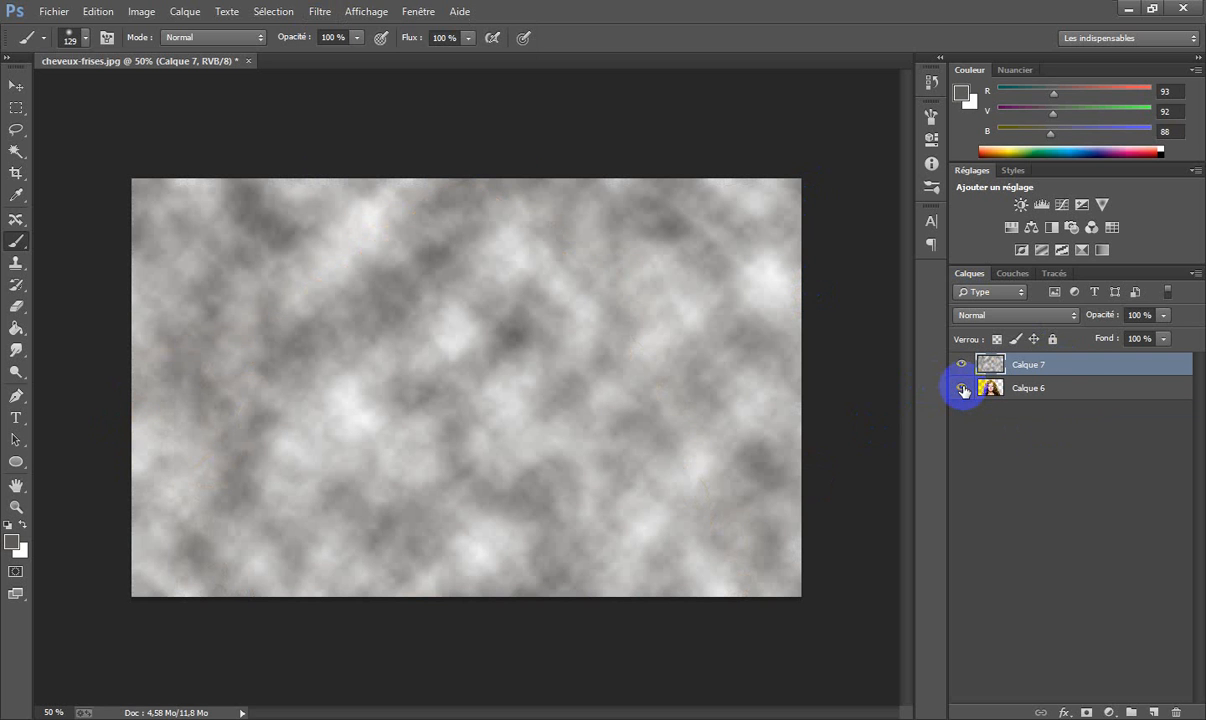
{"action": "left_click_drag", "start_coordinate": [1056, 364], "coordinate": [985, 407]}
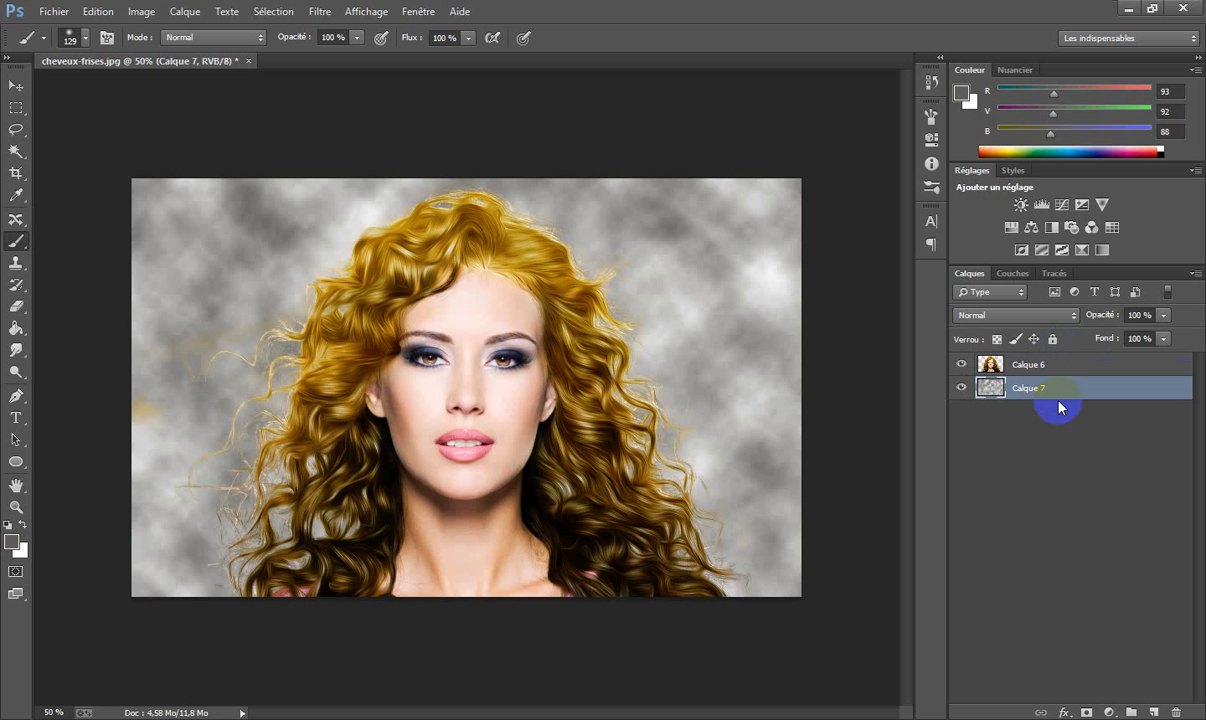
- Add a layer mask to Calque 6 and paint black over the stray orange smudges in the background beside the hair
{"action": "left_click", "coordinate": [1025, 364]}
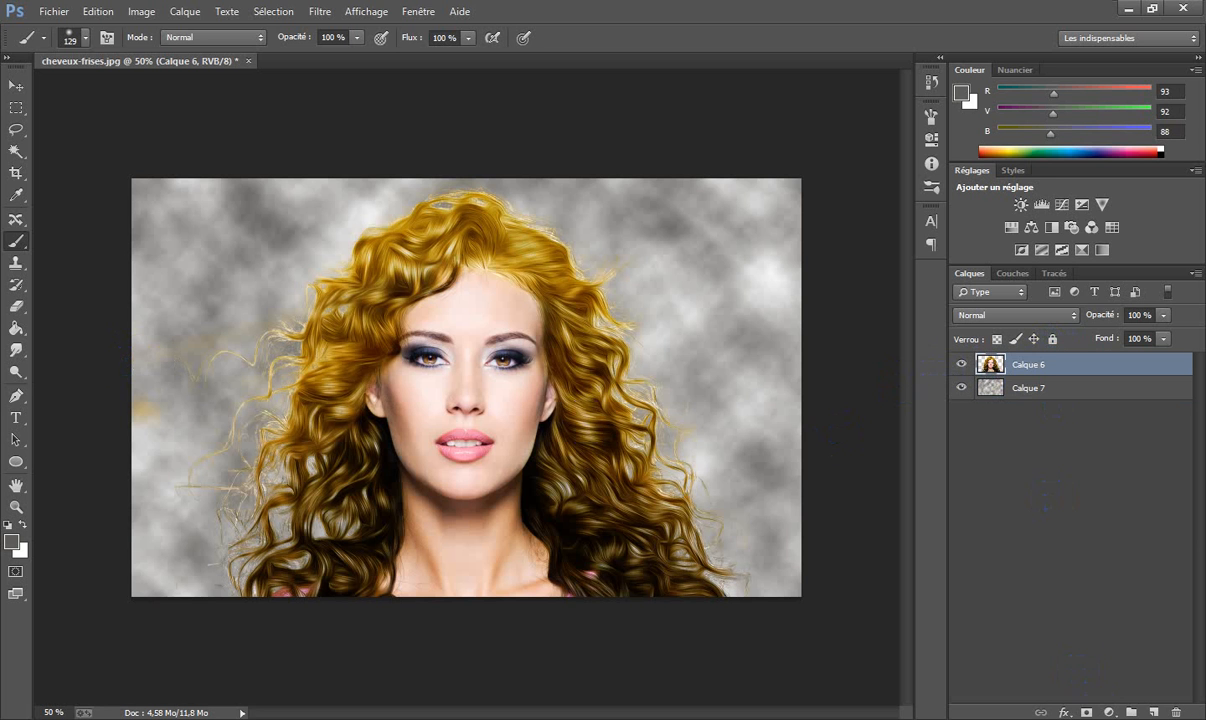
{"action": "left_click", "coordinate": [1086, 712]}
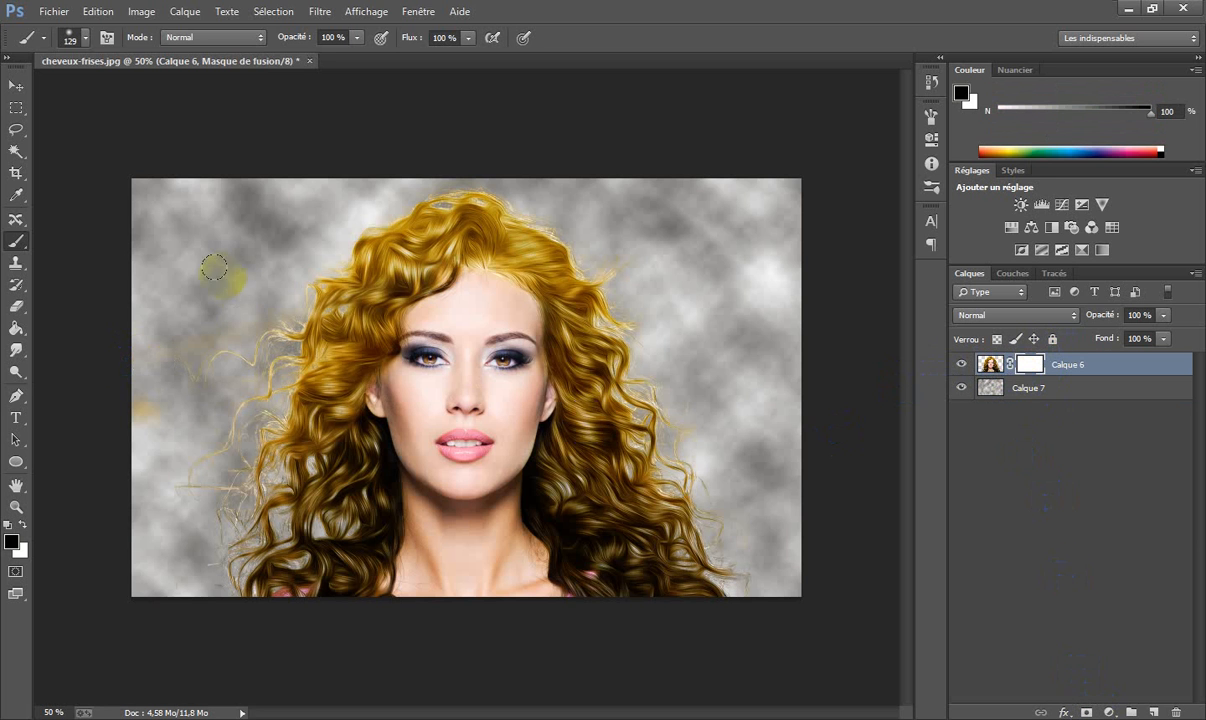
{"action": "mouse_move", "coordinate": [269, 279]}
{"action": "left_mouse_down"}
{"action": "mouse_move", "coordinate": [207, 302]}
{"action": "mouse_move", "coordinate": [104, 370]}
{"action": "mouse_move", "coordinate": [140, 423]}
{"action": "mouse_move", "coordinate": [148, 561]}
{"action": "mouse_move", "coordinate": [228, 651]}
{"action": "left_mouse_up"}
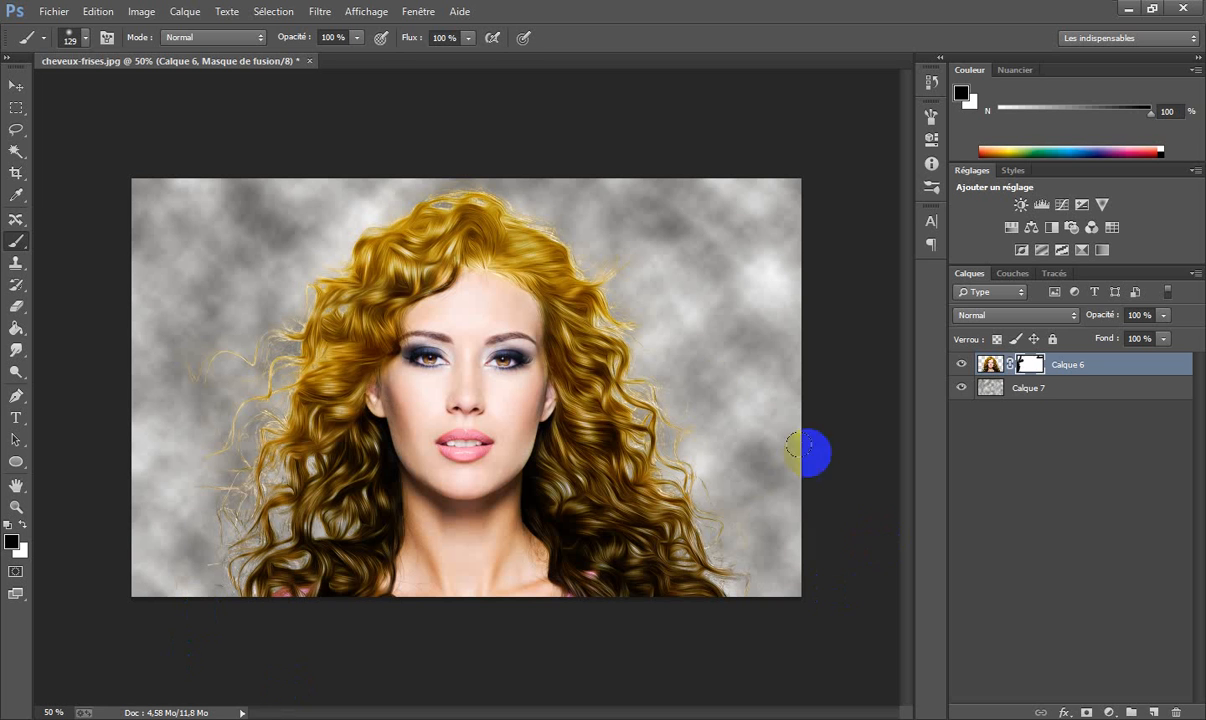
- Merge Calque 6 down into the clouds layer and duplicate the resulting Calque 7
{"action": "right_click", "coordinate": [1089, 367]}
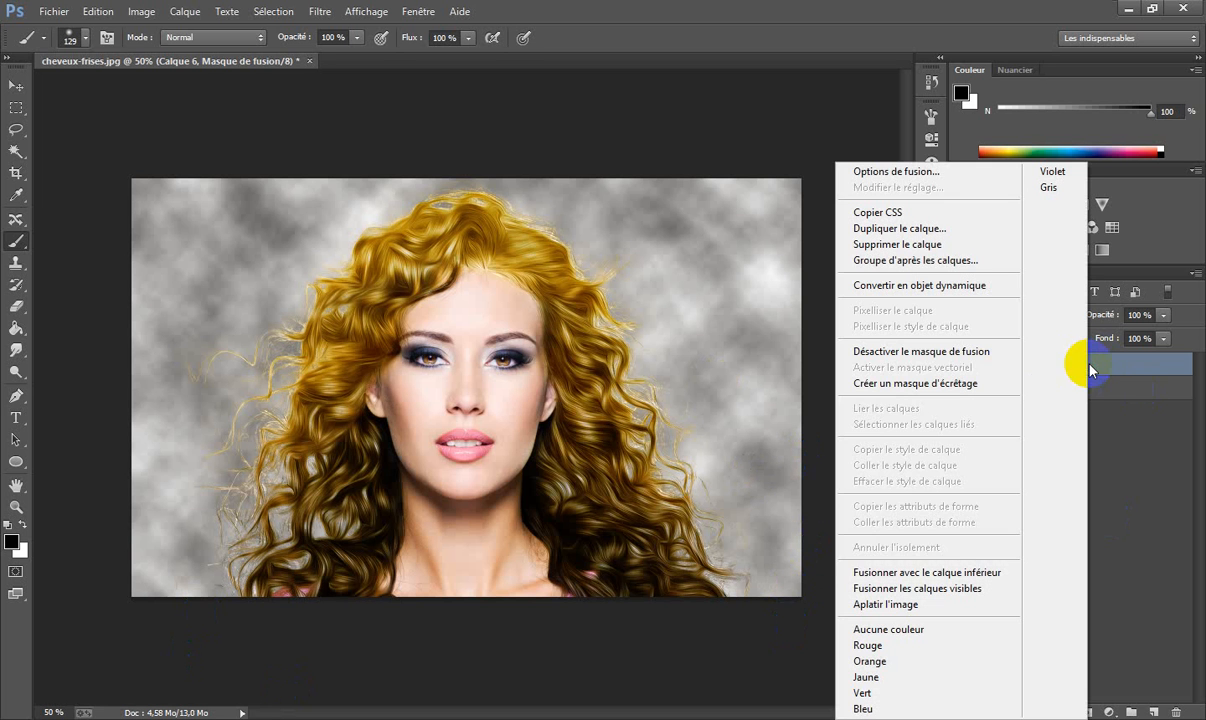
{"action": "left_click", "coordinate": [954, 574]}
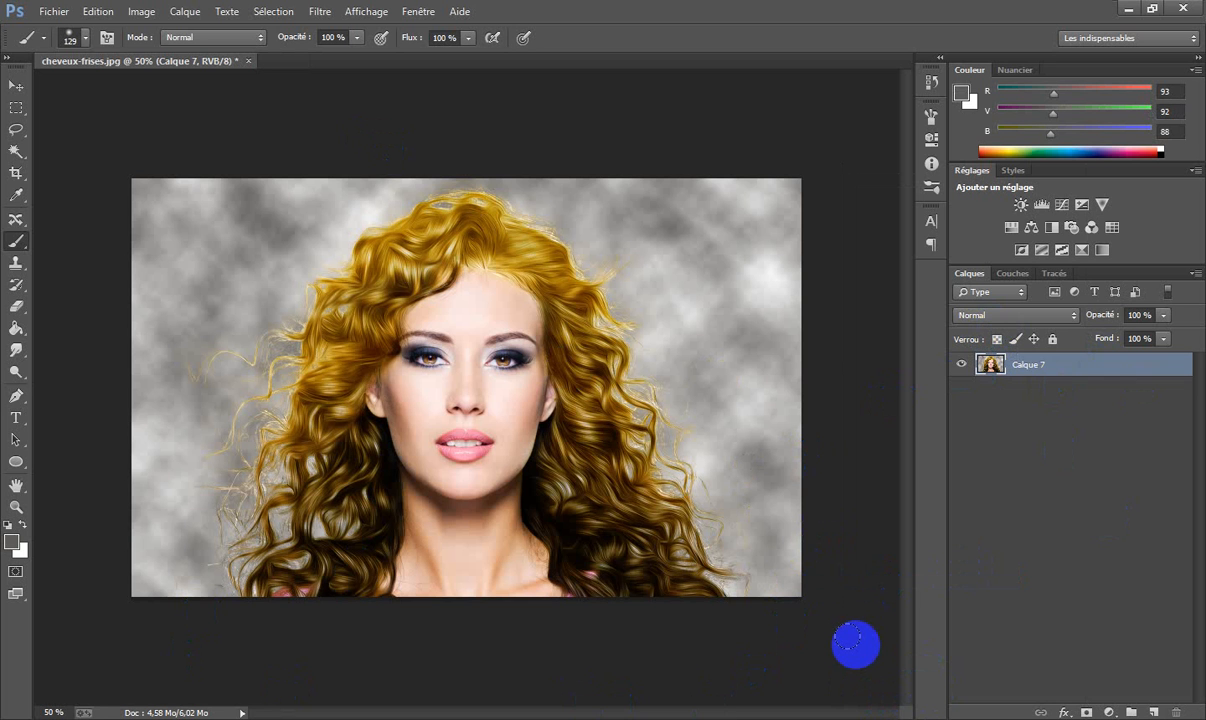
{"action": "key", "text": "ctrl+j"}
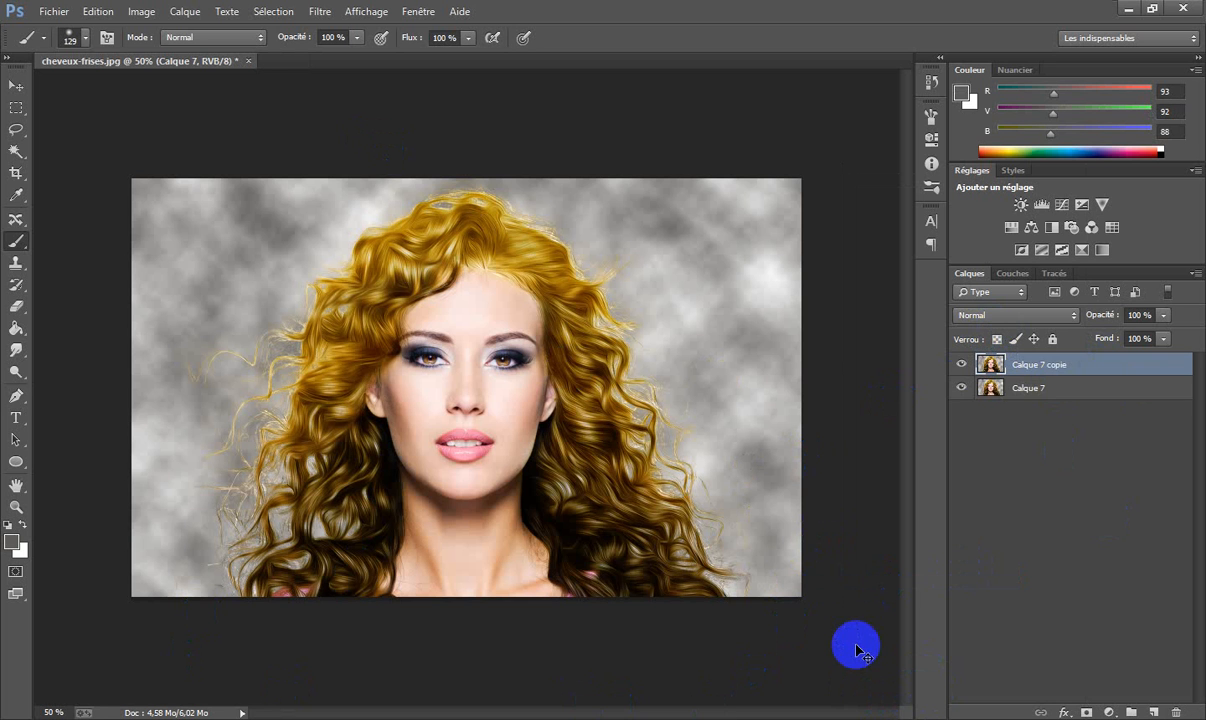
- Set Calque 7 copie to the Densité couleur - blend mode and place it beneath Calque 7
{"action": "left_click", "coordinate": [1075, 318]}
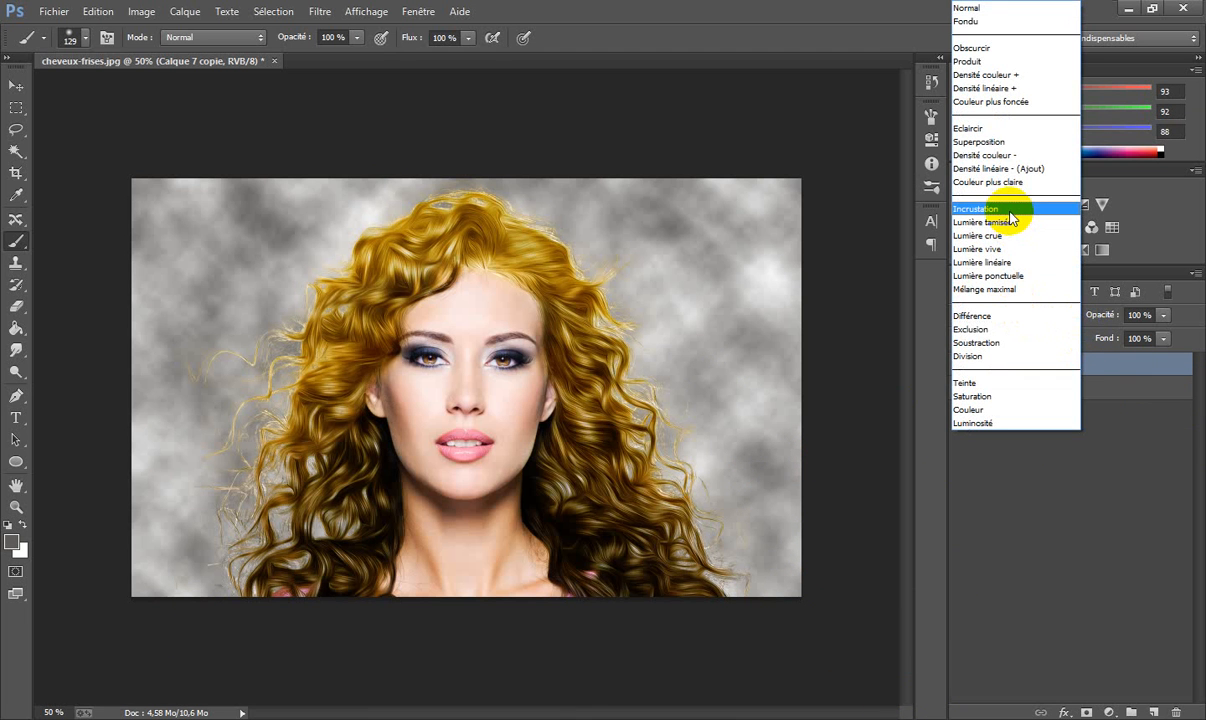
{"action": "left_click", "coordinate": [1015, 157]}
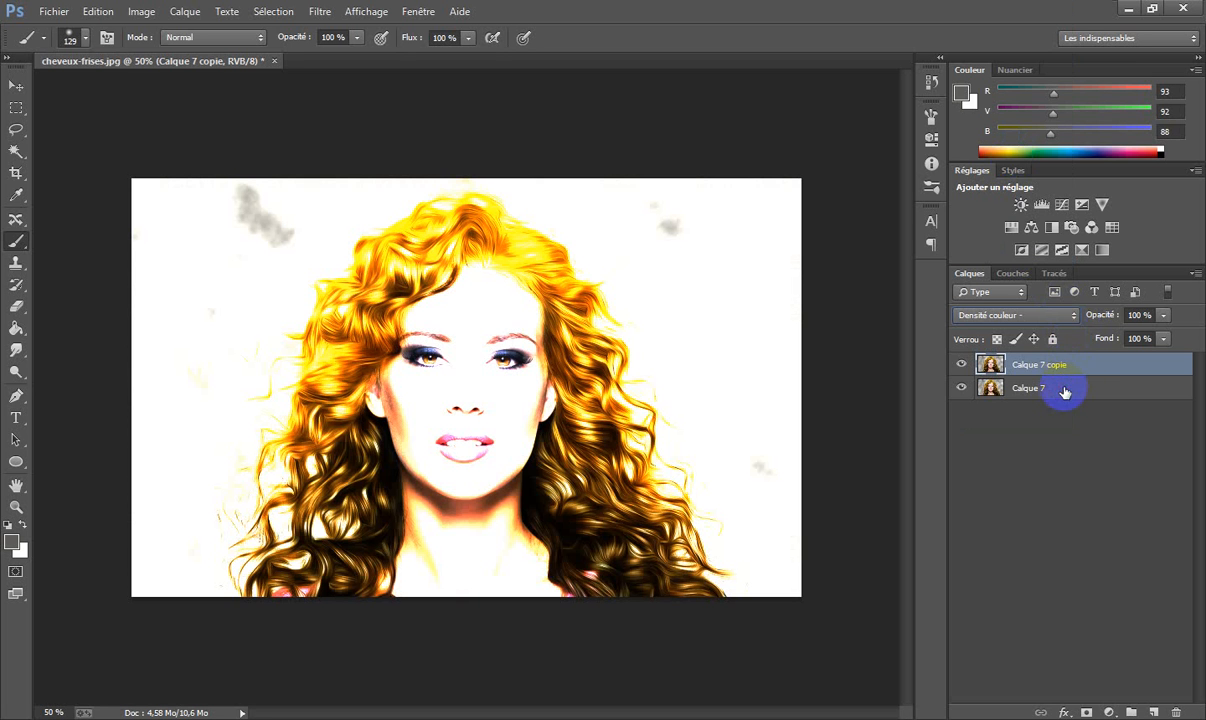
{"action": "left_click_drag", "start_coordinate": [1057, 342], "coordinate": [1057, 352]}
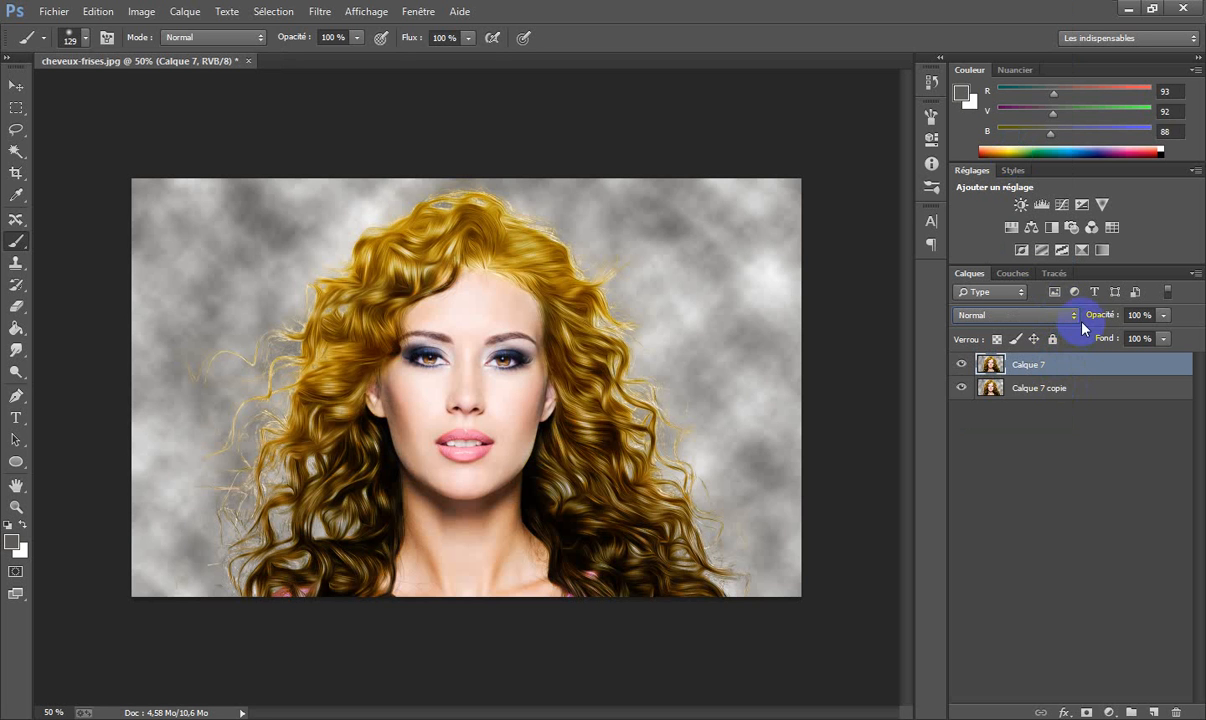
- Try Incrustation on Calque 7 and set its blend mode to Lumière tamisée
{"action": "left_click", "coordinate": [1076, 318]}
{"action": "left_click", "coordinate": [1003, 228]}
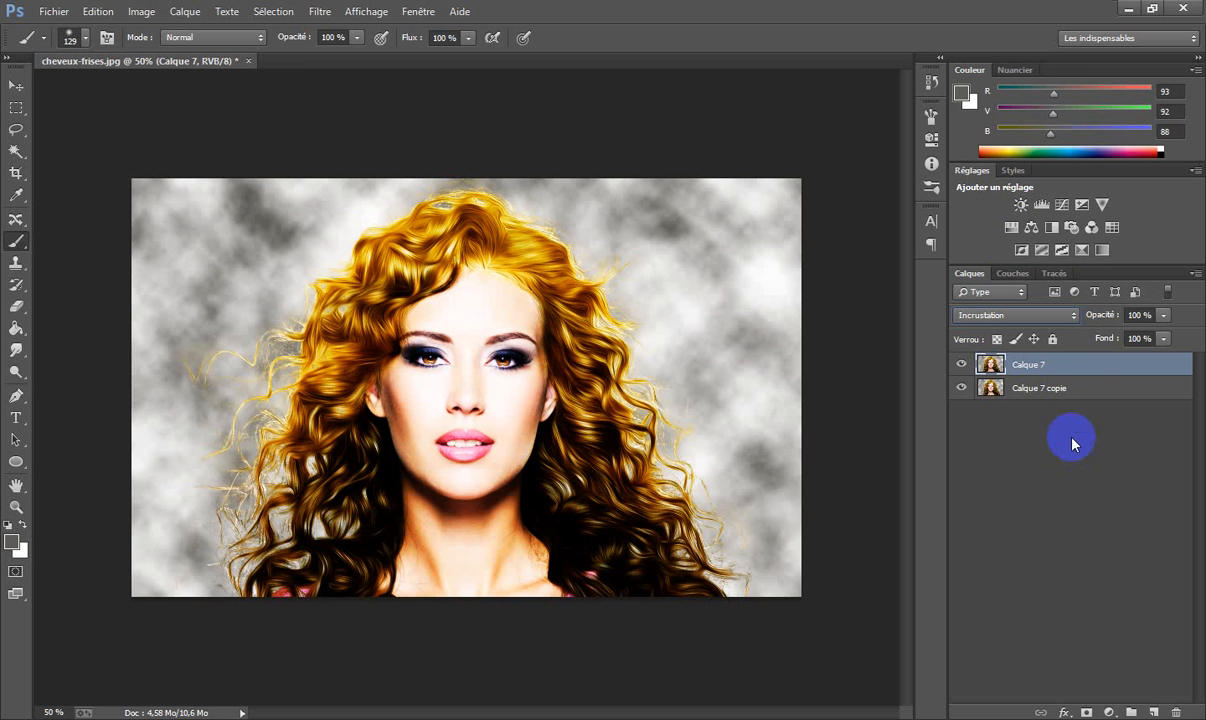
{"action": "left_click", "coordinate": [1069, 318]}
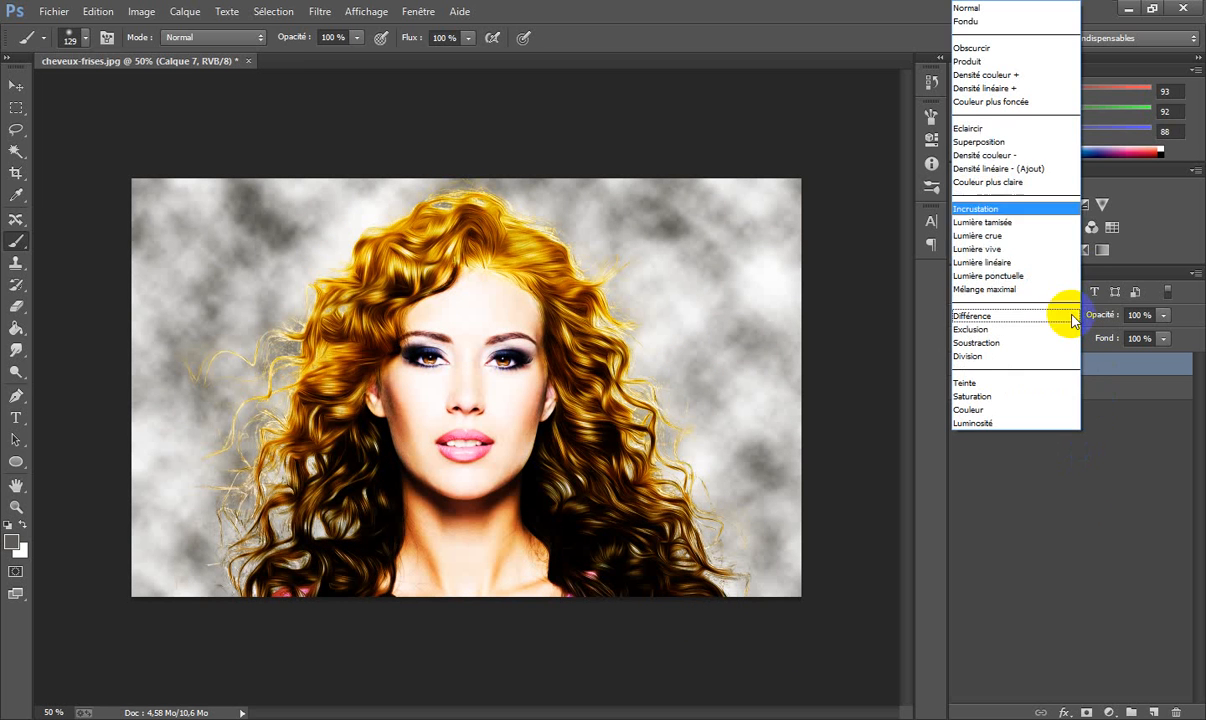
{"action": "left_click", "coordinate": [1013, 222]}
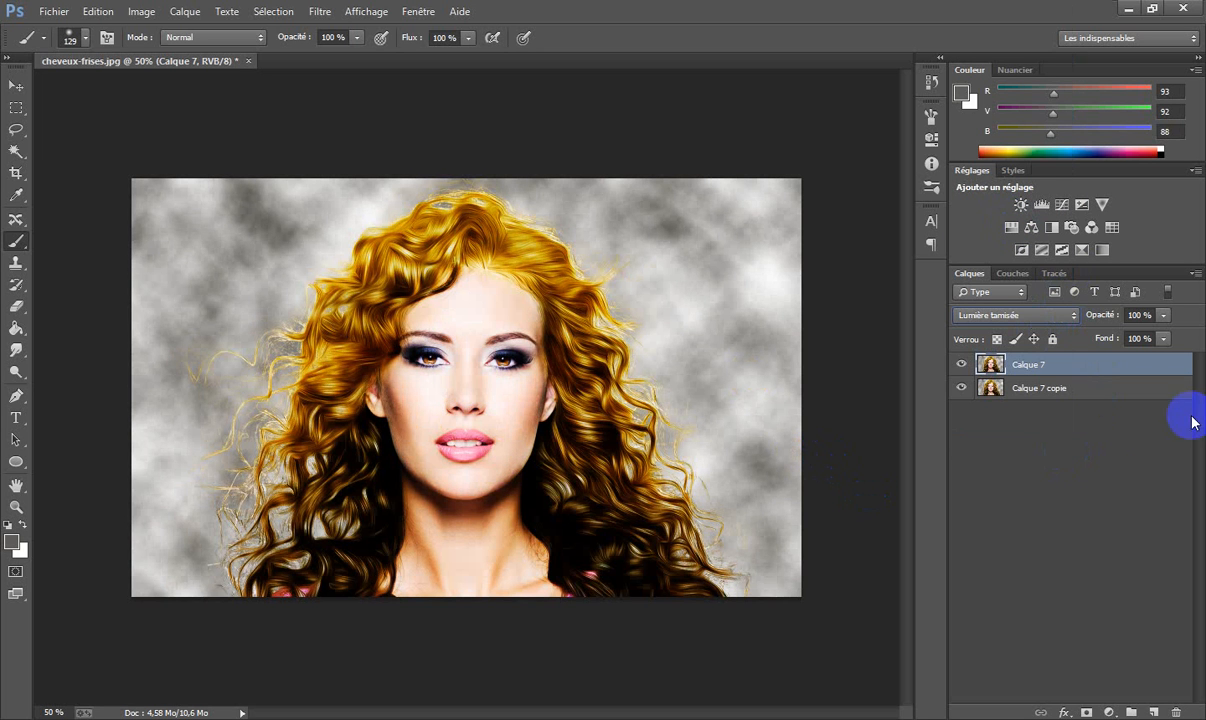
- Set the blend mode of Calque 7 copie to Densité couleur +
{"action": "left_click", "coordinate": [1086, 390]}
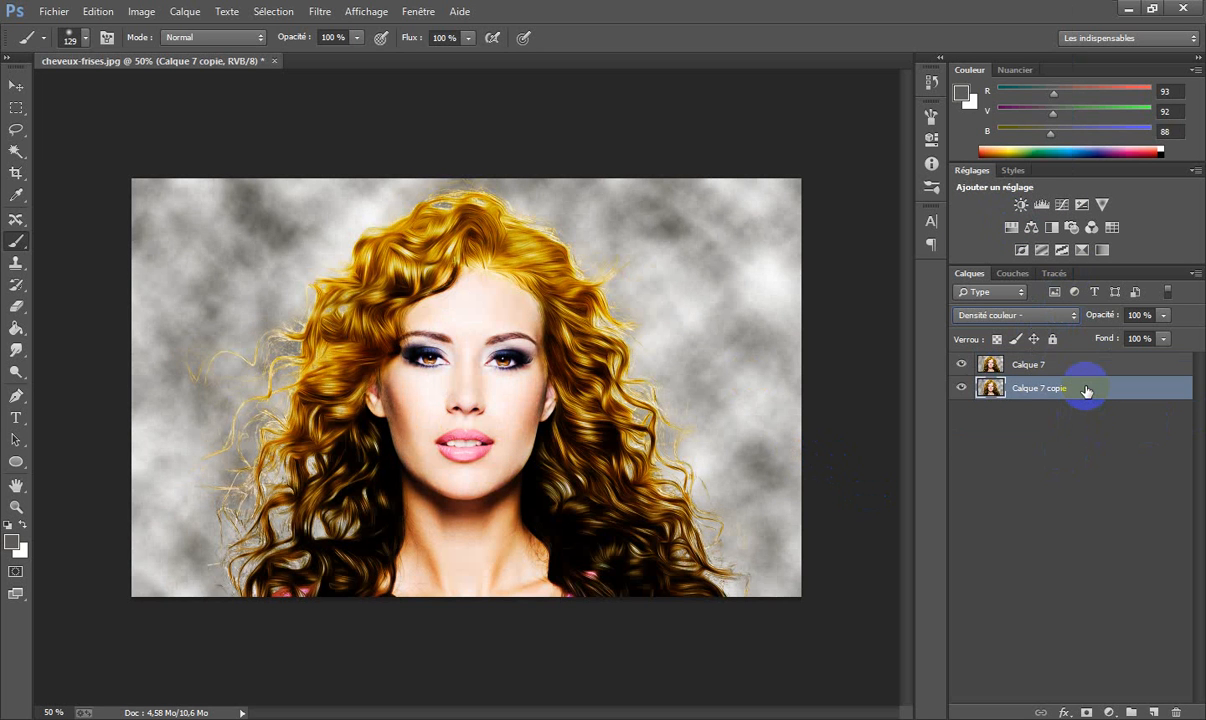
{"action": "left_click", "coordinate": [1065, 315]}
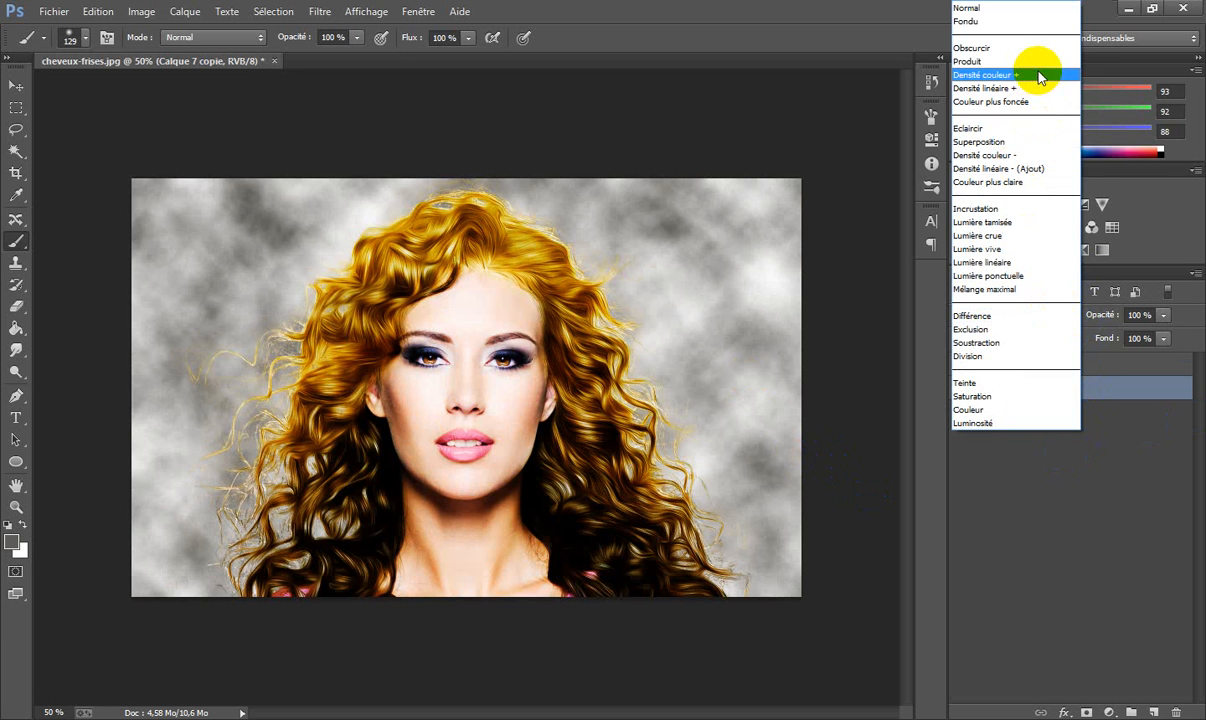
{"action": "left_click", "coordinate": [1038, 75]}
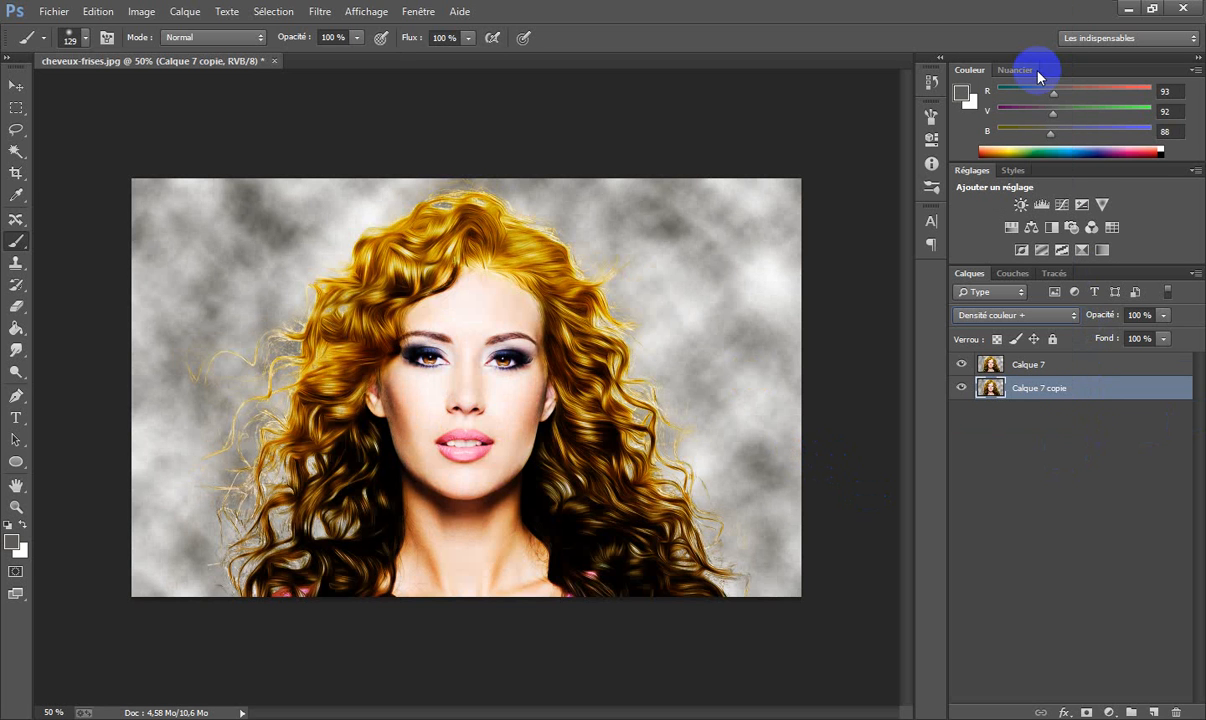